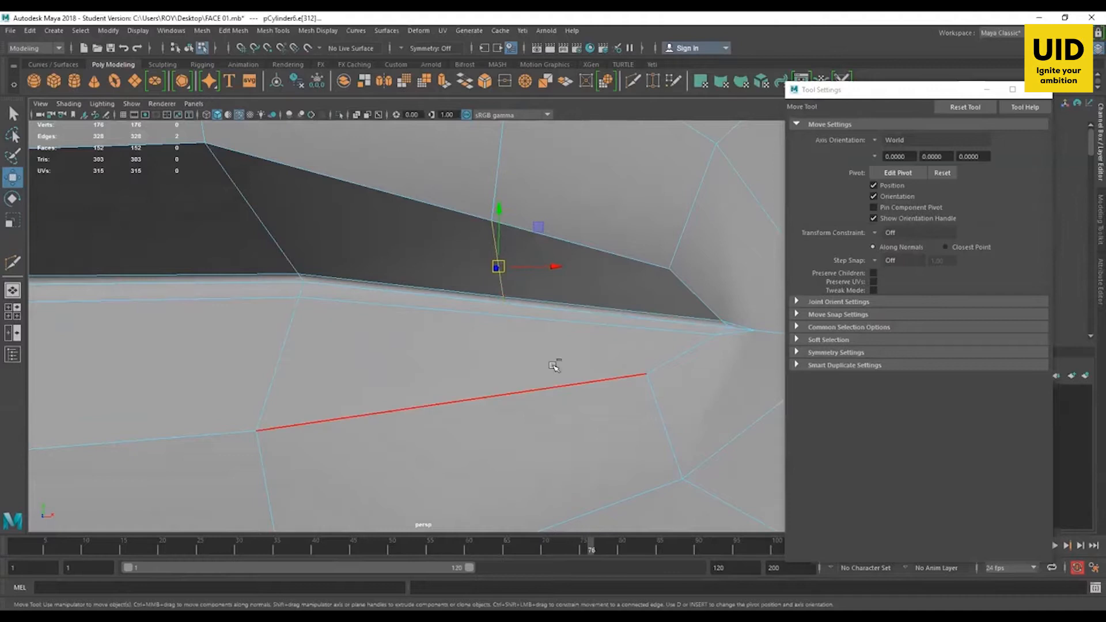
Step: Delete the selected short edges inside the mouth opening and the thin strip of faces along the lower lip's inner rim
key(ctrl+Delete)
alt+right_drag(558, 341, 531, 317)
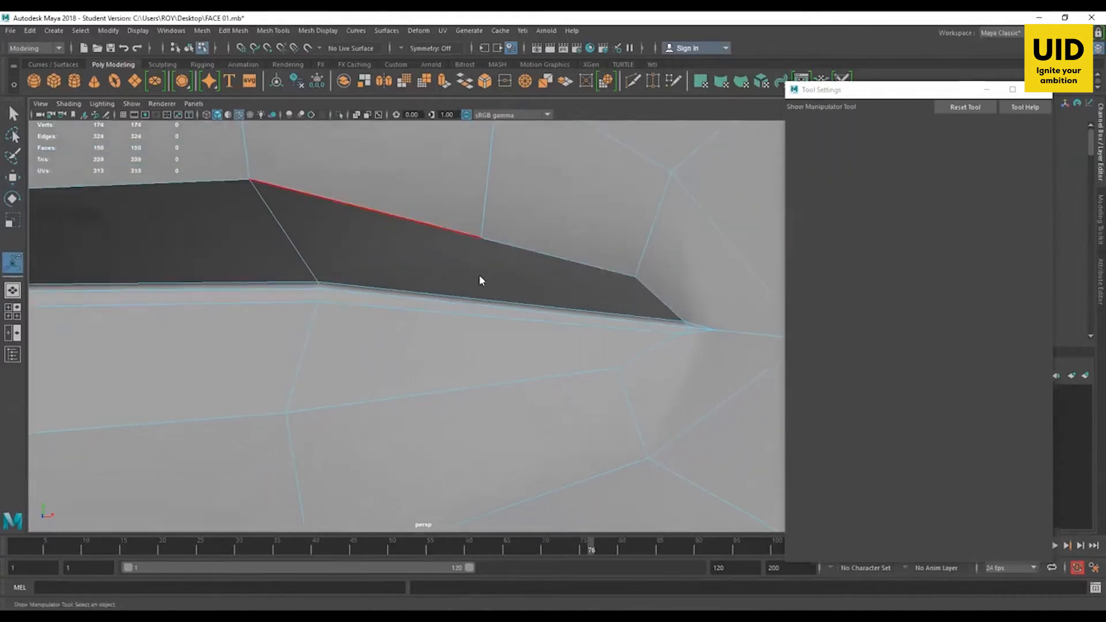
key(q)
click(477, 310)
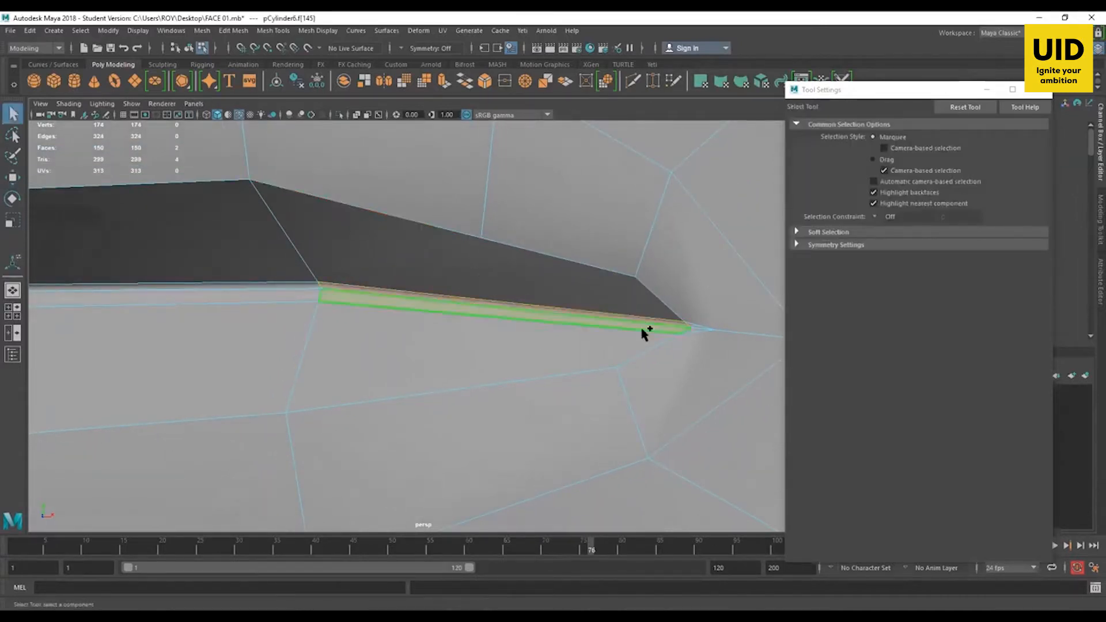
shift+click(696, 331)
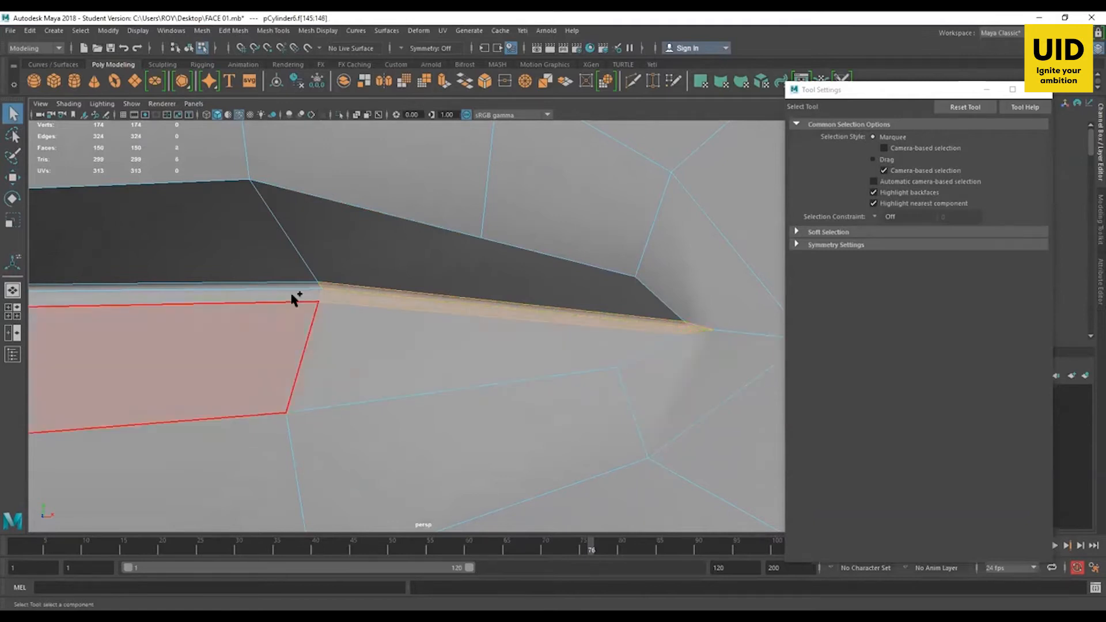
shift+click(284, 292)
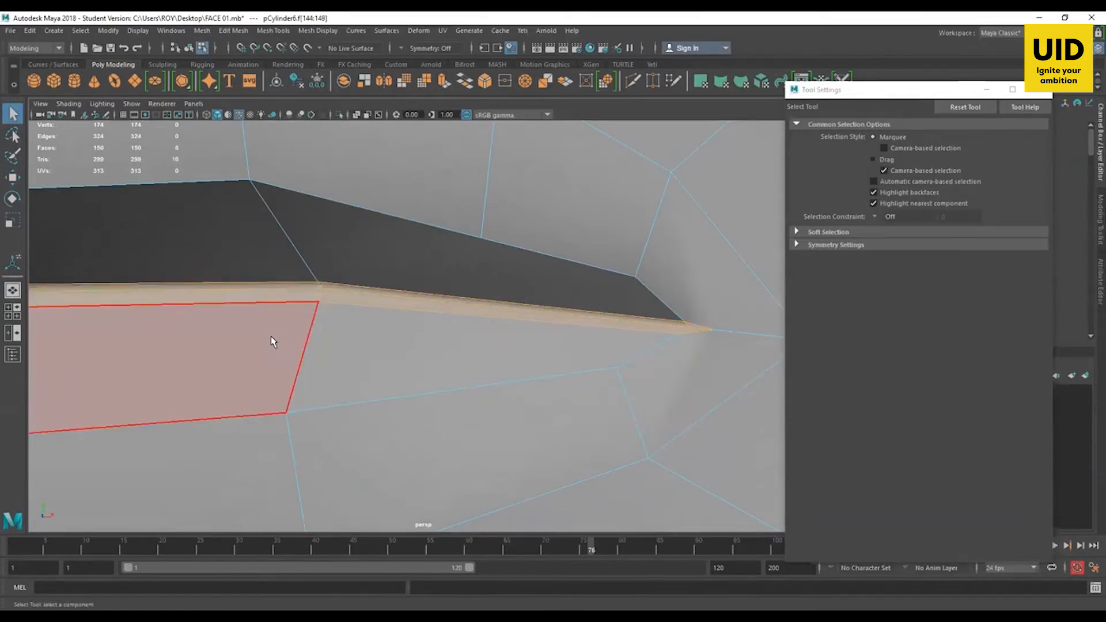
key(Delete)
scroll(427, 321, down, 5)
scroll(422, 317, up, 5)
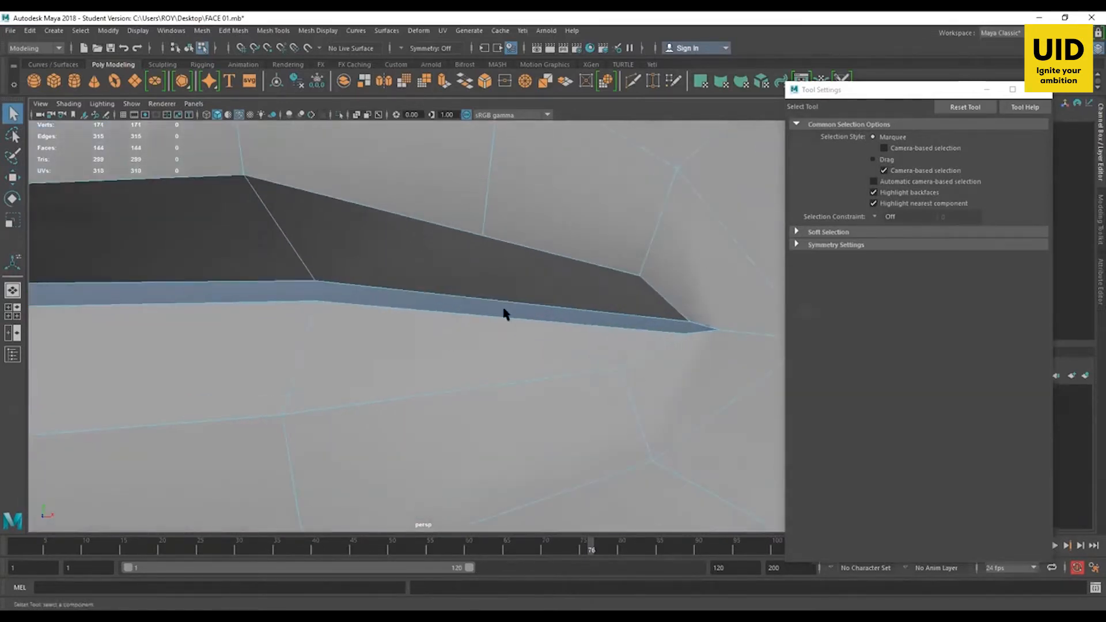
Step: Cut a vertical edge with Multi-Cut across the dark inner upper-lip face, from the lip's middle vertex to its inner border
key(w)
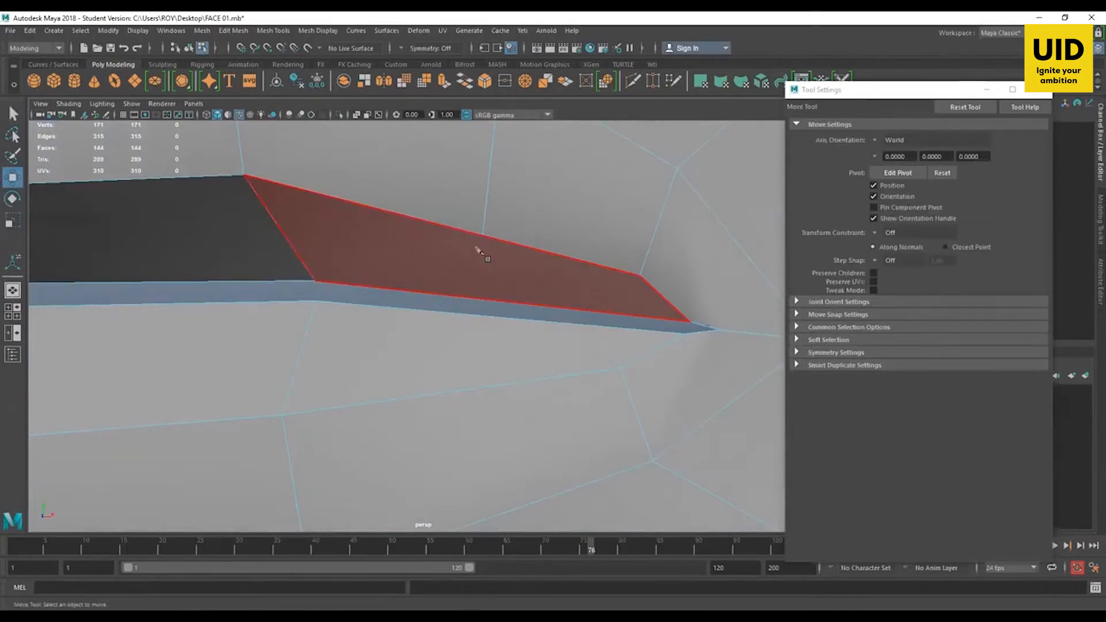
key(ctrl+shift+x)
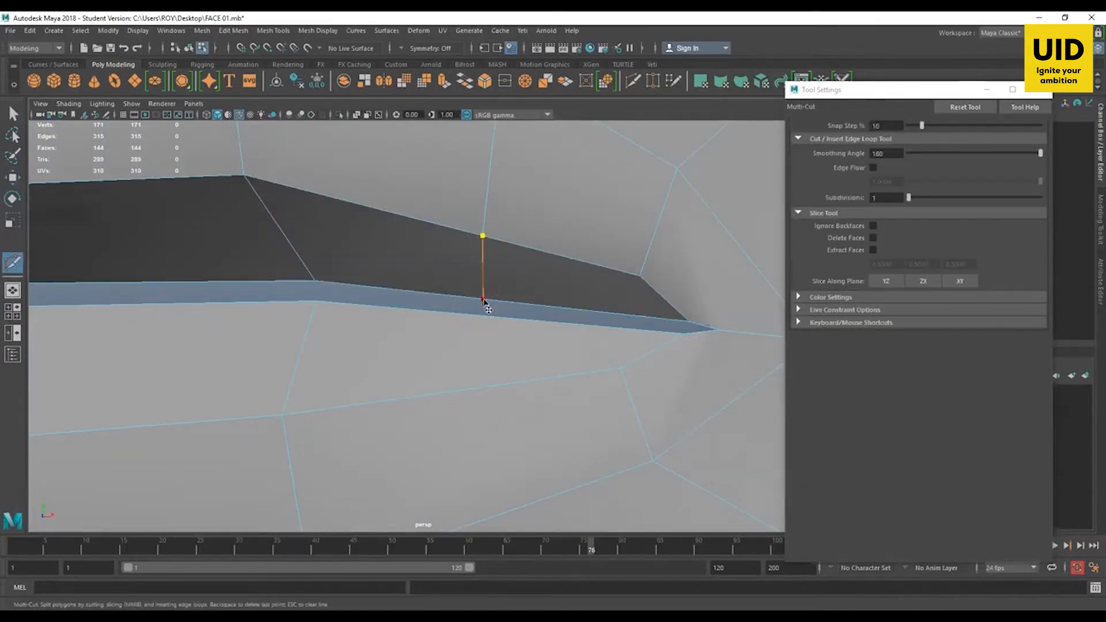
right_click(484, 300)
scroll(507, 306, down, 4)
alt+drag(464, 328, 486, 296)
key(w)
scroll(559, 318, down, 4)
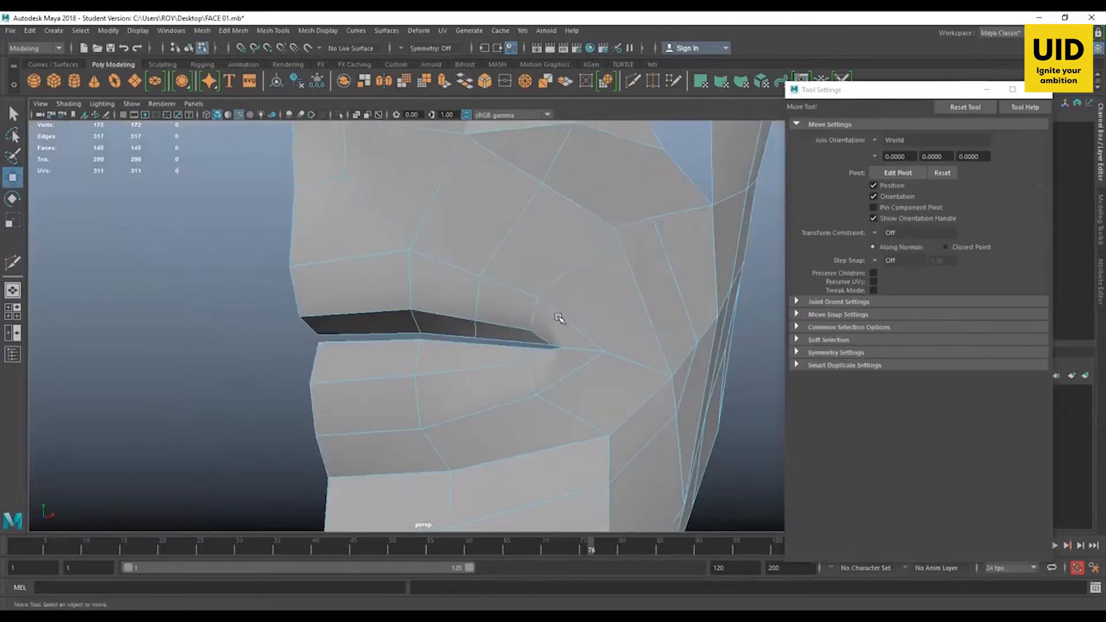
Step: Try moving the upper corner vertex of the cheek face beside the nostril down toward the mouth, and undo the move
scroll(555, 317, down, 2)
scroll(482, 296, down, 4)
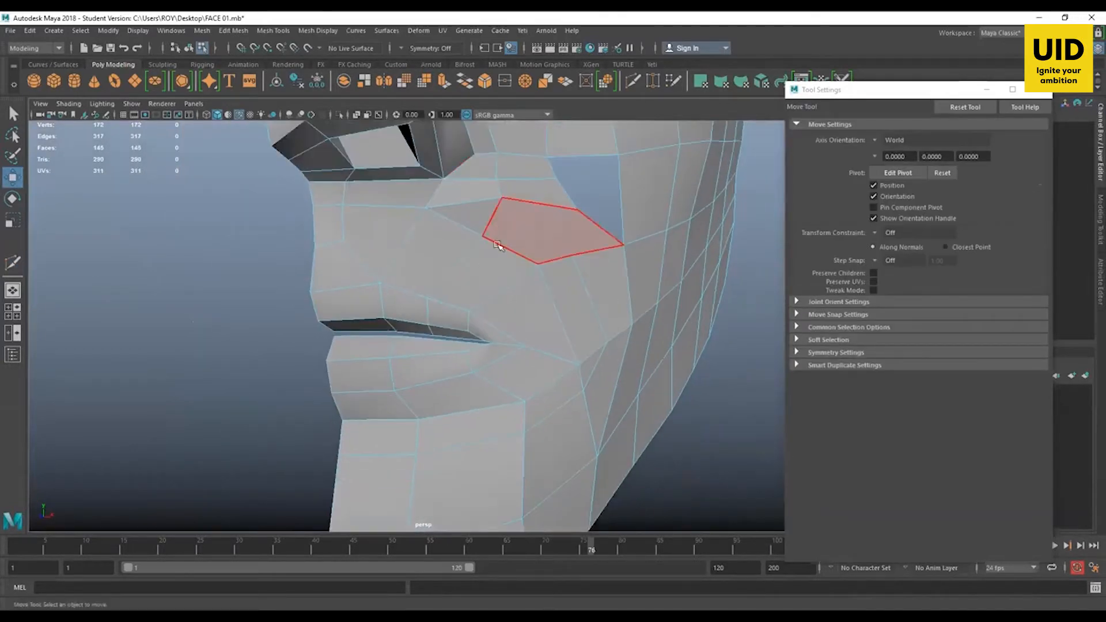
alt+middle_drag(485, 242, 525, 281)
scroll(528, 284, up, 2)
scroll(536, 270, up, 2)
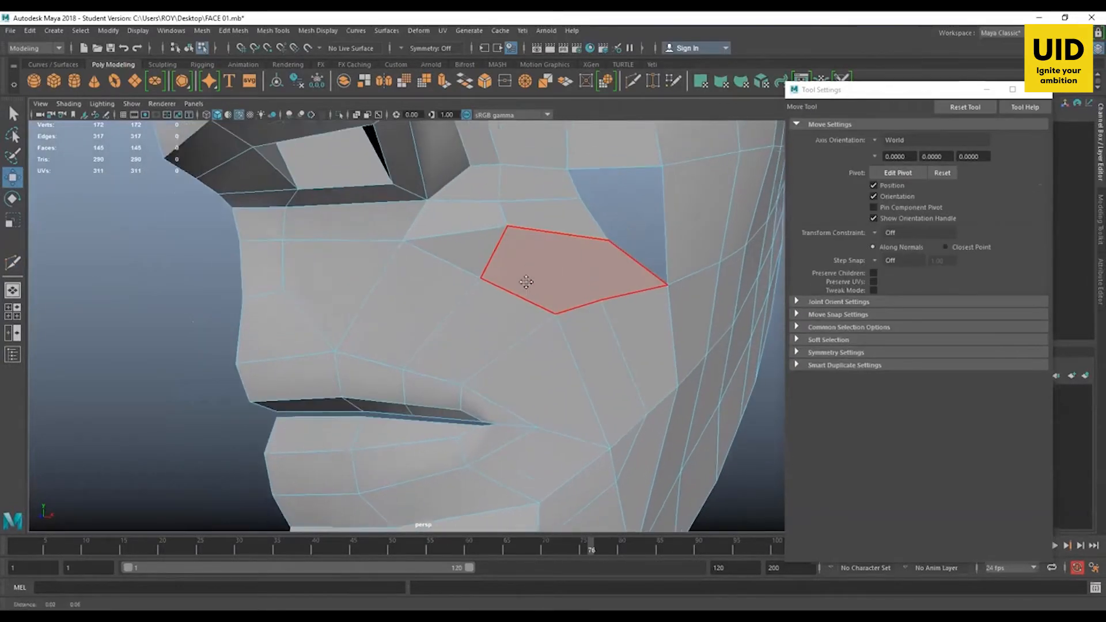
alt+right_drag(526, 281, 546, 272)
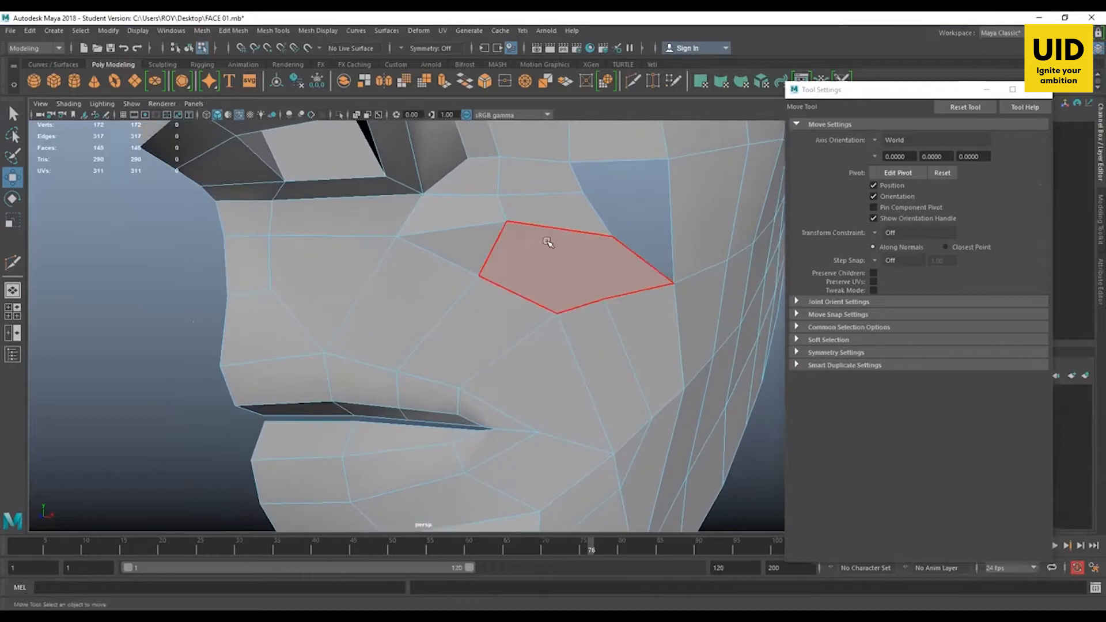
alt+drag(547, 242, 538, 290)
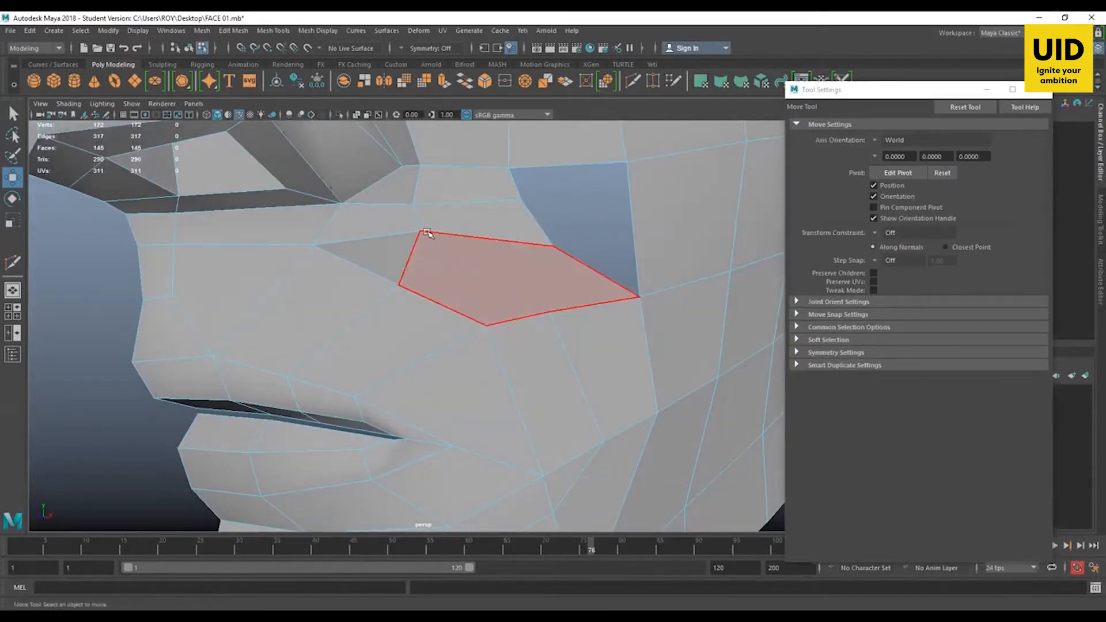
click(421, 232)
drag(418, 231, 506, 299)
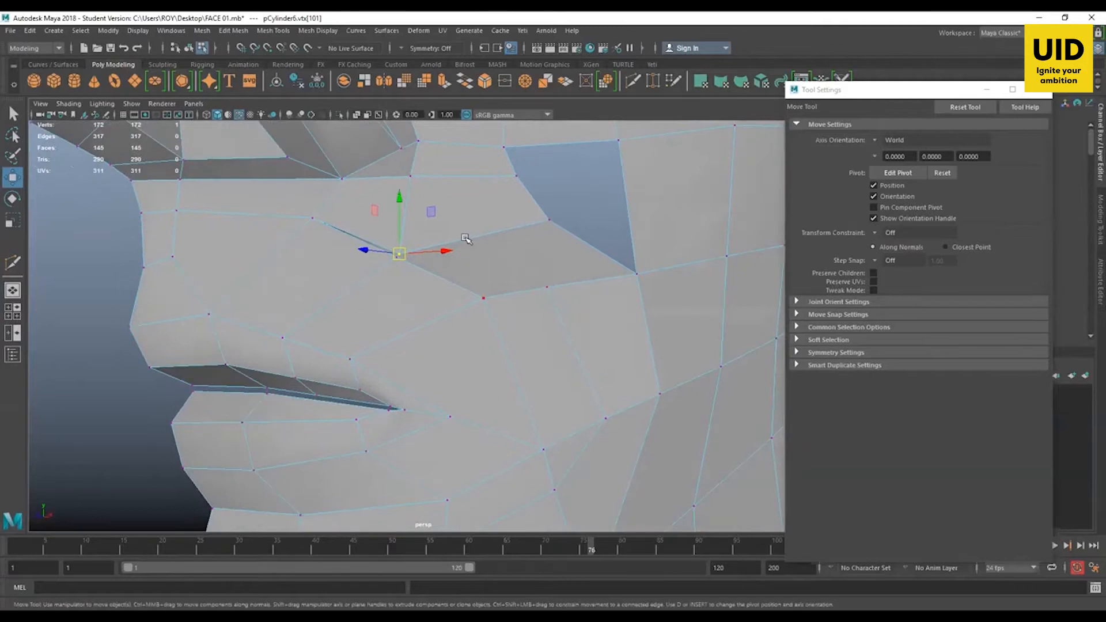
alt+middle_drag(469, 239, 496, 435)
alt+right_drag(500, 359, 432, 321)
mouse_move(432, 321)
alt+middle_down()
mouse_move(422, 395)
mouse_move(420, 336)
alt+middle_up()
alt+drag(429, 288, 477, 305)
scroll(421, 284, up, 2)
key(ctrl+z)
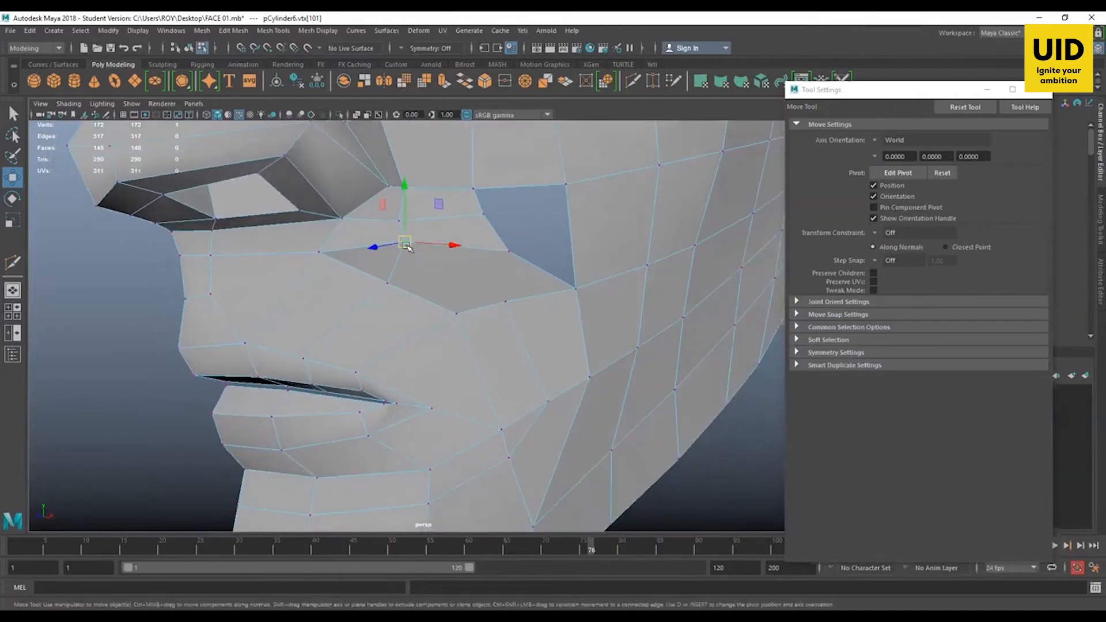
Step: Spin the short edge on the cheek between the nostril and the hole through several orientations to test the edge flow
alt+right_drag(410, 255, 436, 278)
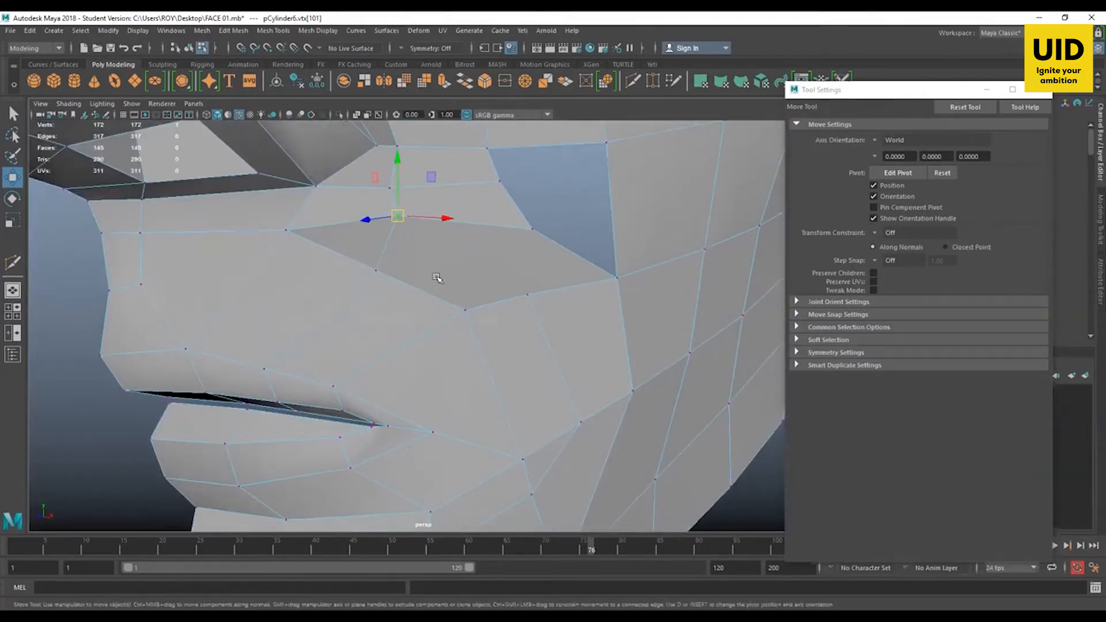
key(F10)
click(388, 237)
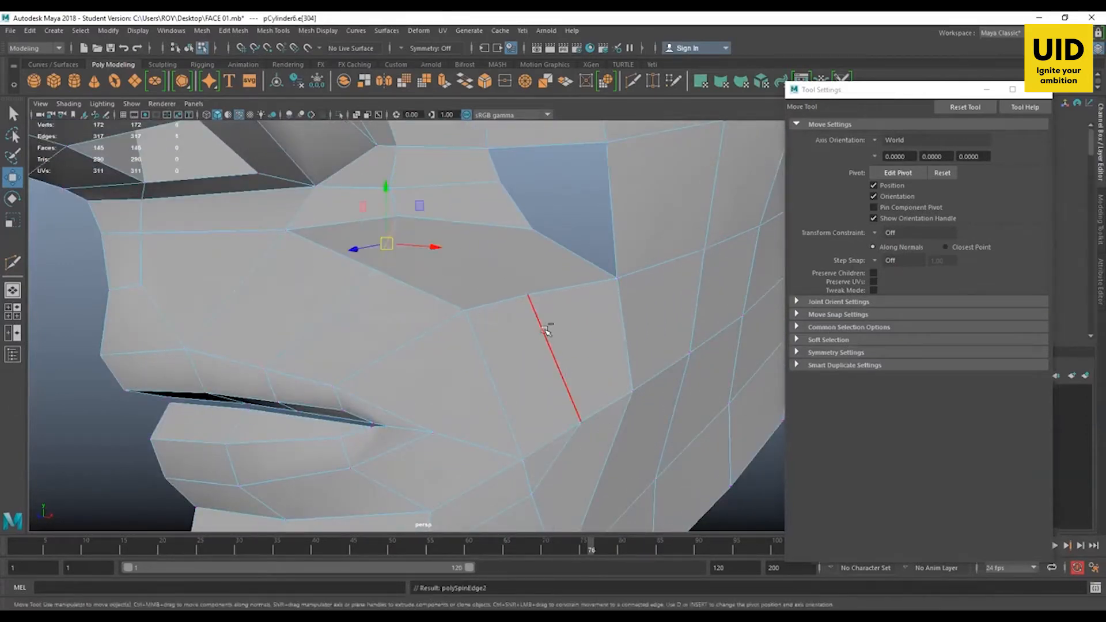
key(ctrl+alt+Left)
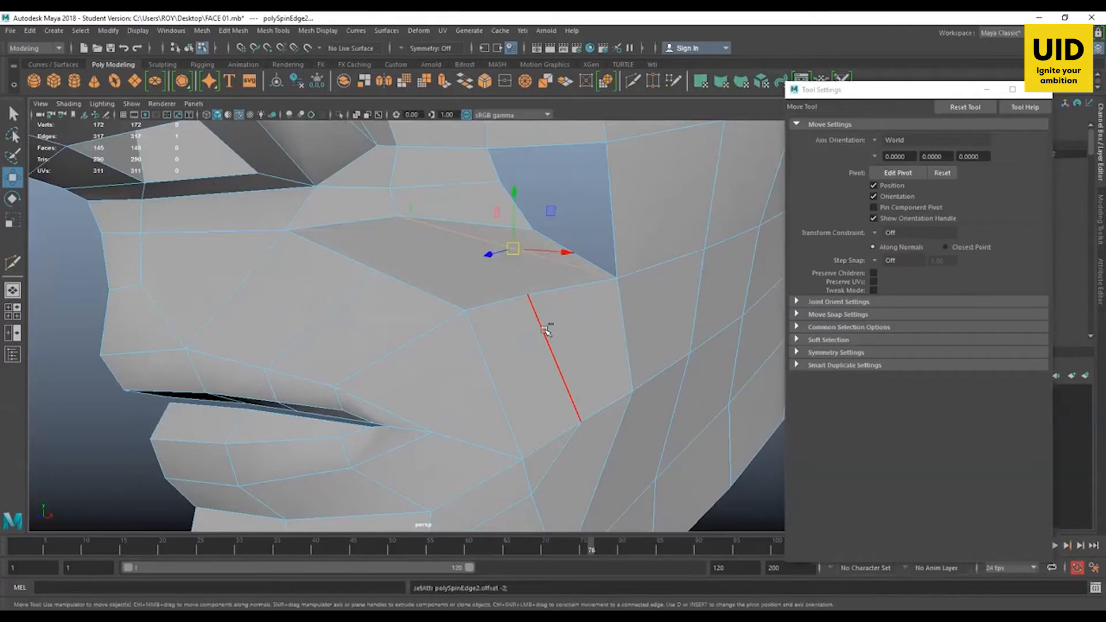
key(ctrl+alt+Left)
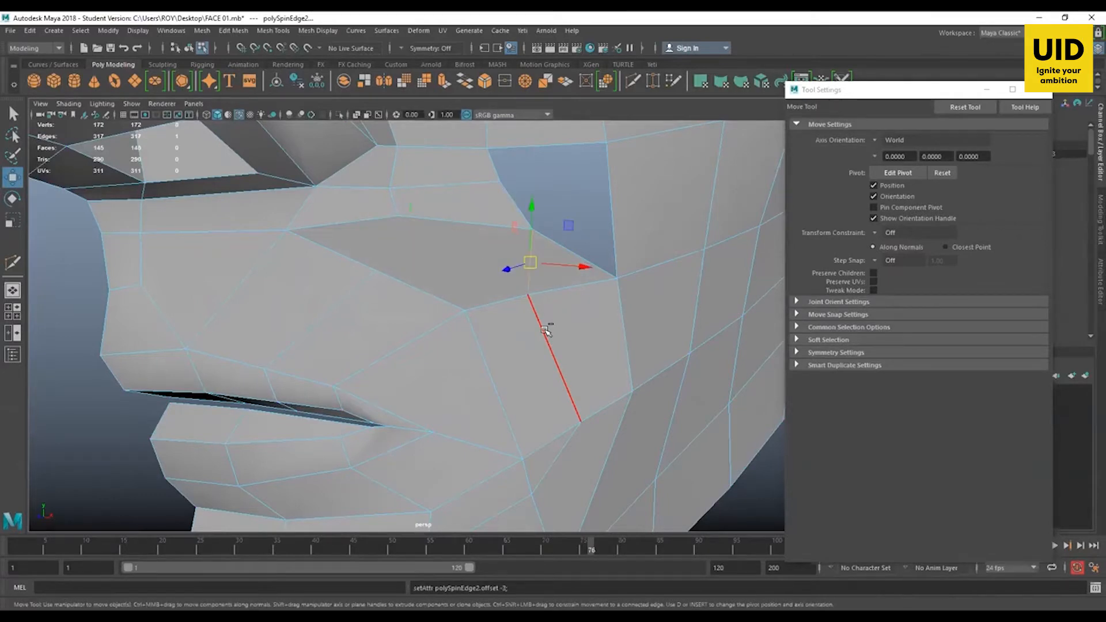
key(ctrl+alt+Left)
key(ctrl+alt+Left)
key(ctrl+alt+Left)
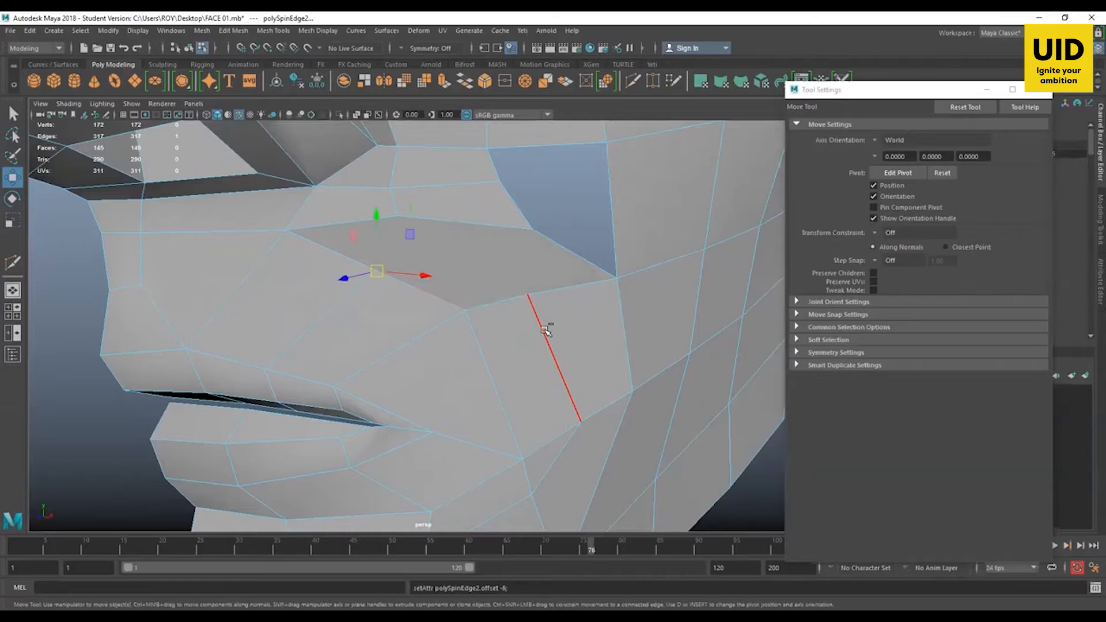
key(ctrl+alt+Left)
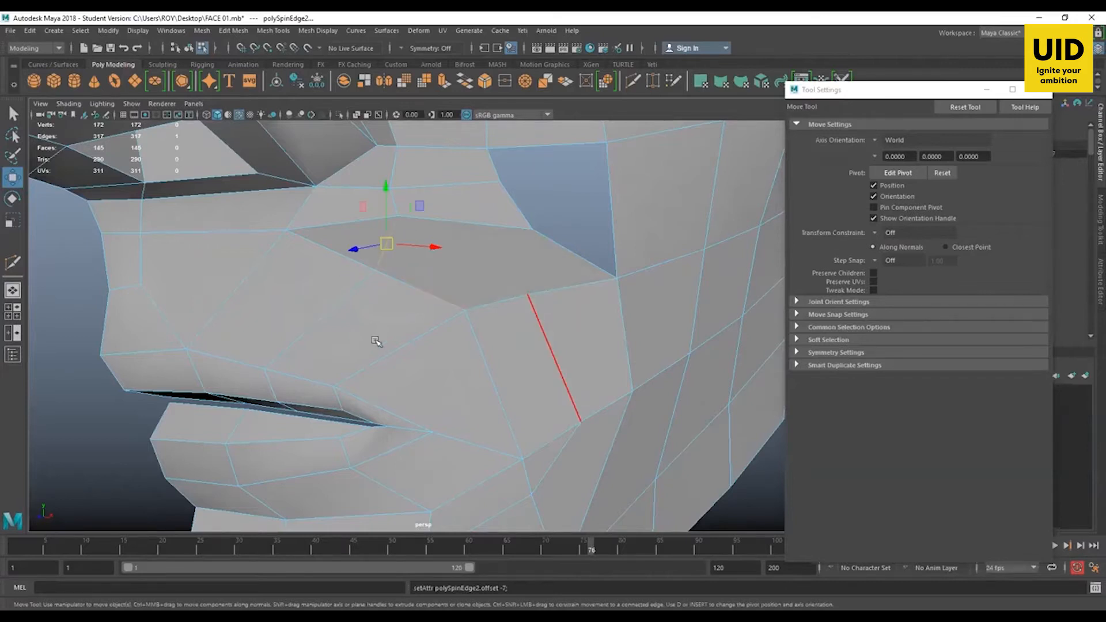
Step: Cut a diagonal edge with Multi-Cut across the dark cheek face and delete the short edge beside it
alt+drag(376, 341, 393, 212)
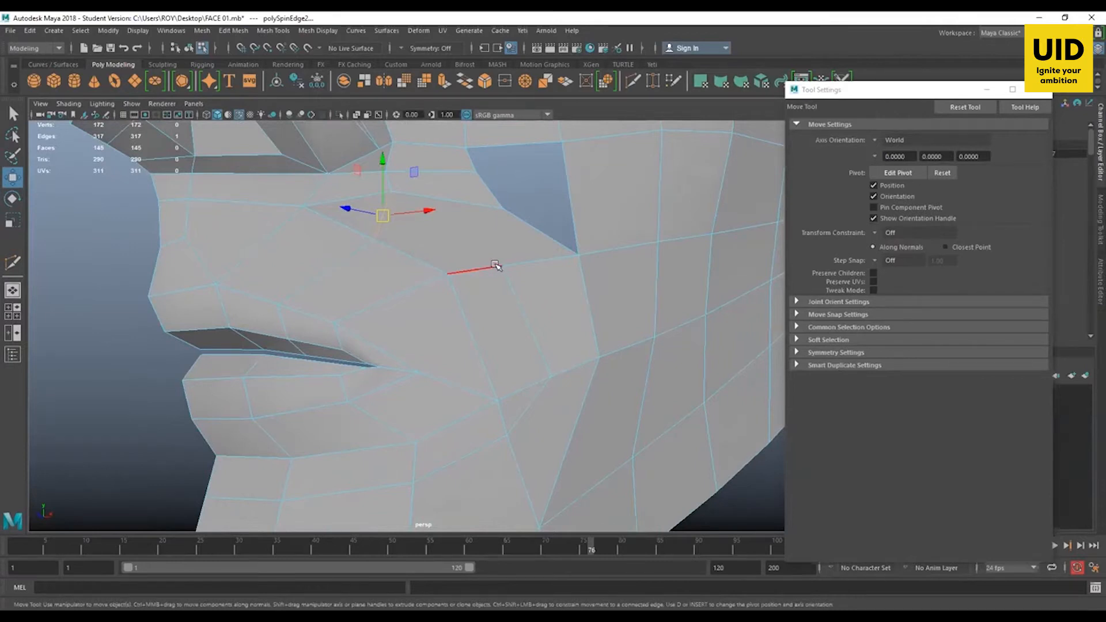
alt+drag(489, 265, 447, 270)
scroll(443, 282, up, 3)
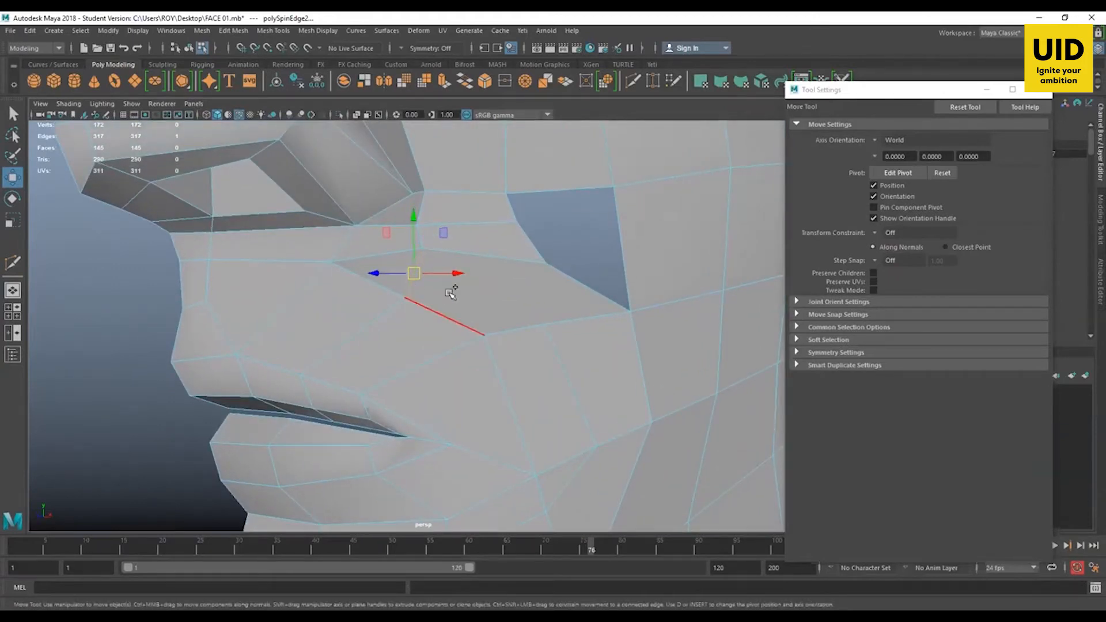
key(ctrl+shift+x)
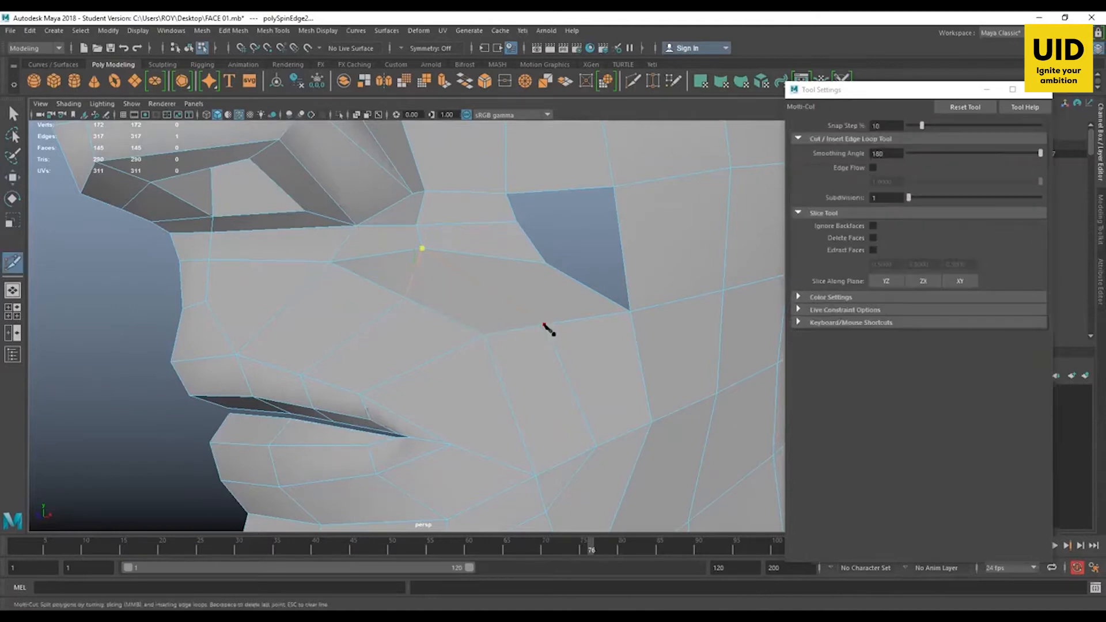
right_click(522, 327)
alt+drag(454, 310, 477, 313)
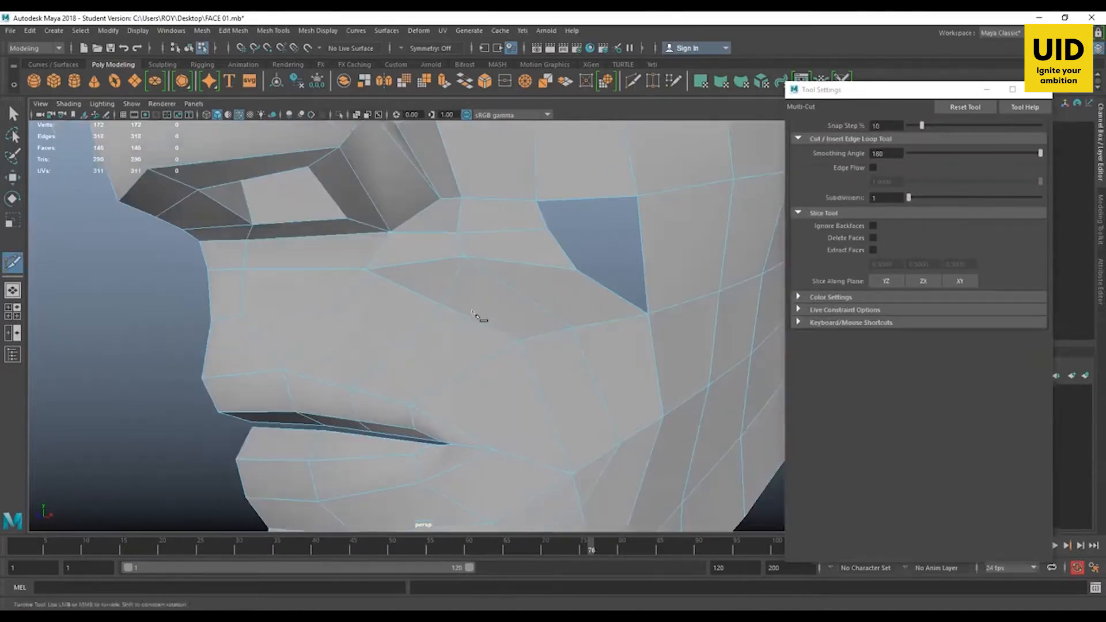
key(w)
click(454, 278)
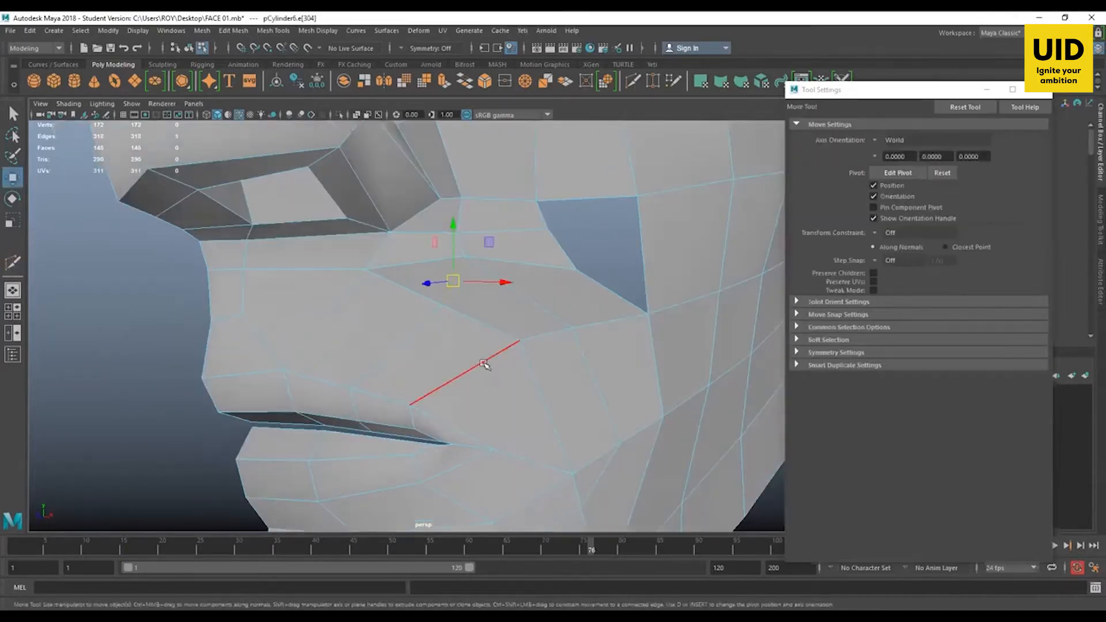
mouse_move(484, 364)
alt+mouse_down()
mouse_move(506, 343)
mouse_move(484, 326)
mouse_move(471, 339)
mouse_move(469, 375)
alt+mouse_up()
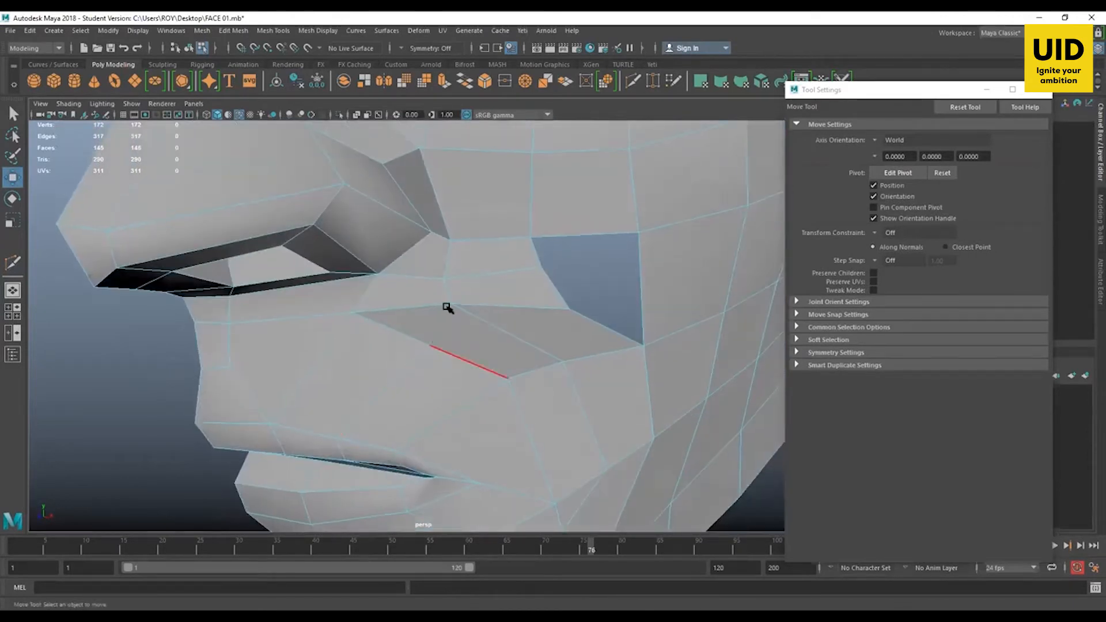
alt+drag(447, 316, 513, 308)
Step: Undo the cheek edits back to before the short edge was spun
key(ctrl+z)
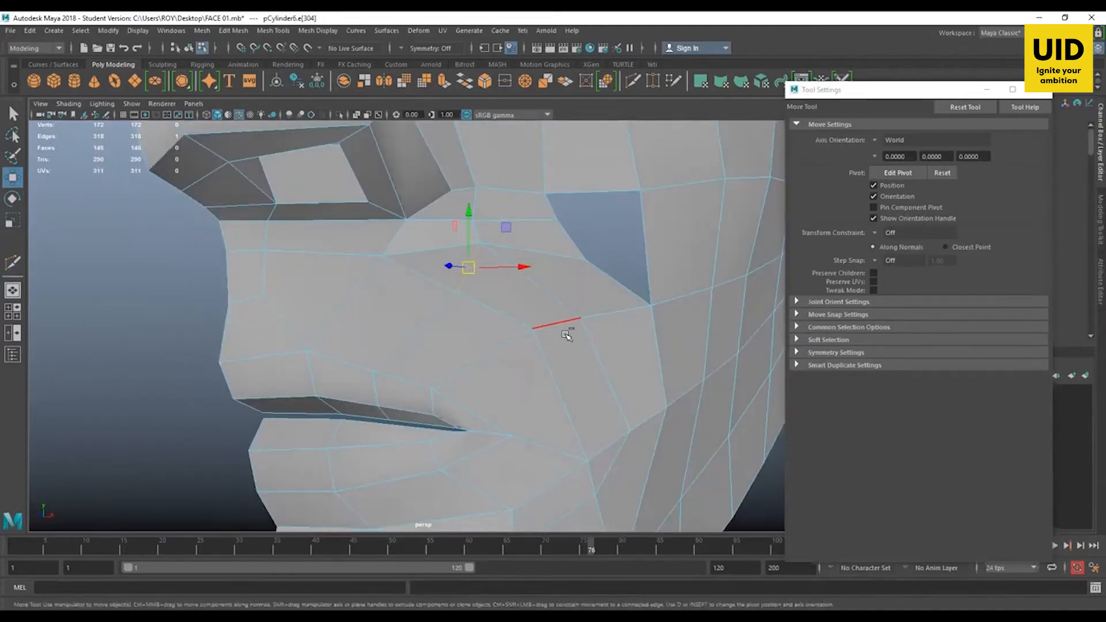
key(ctrl+z)
key(ctrl+z)
key(ctrl+z)
mouse_move(528, 299)
alt+mouse_down()
mouse_move(513, 293)
mouse_move(551, 301)
alt+mouse_up()
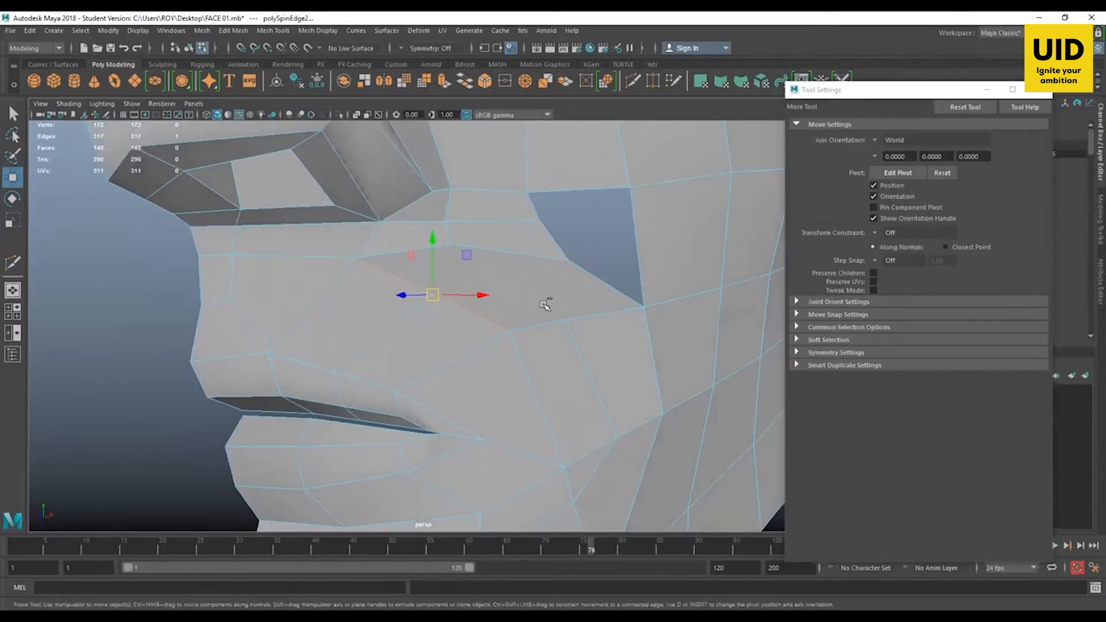
key(ctrl+z)
key(ctrl+z)
key(ctrl+z)
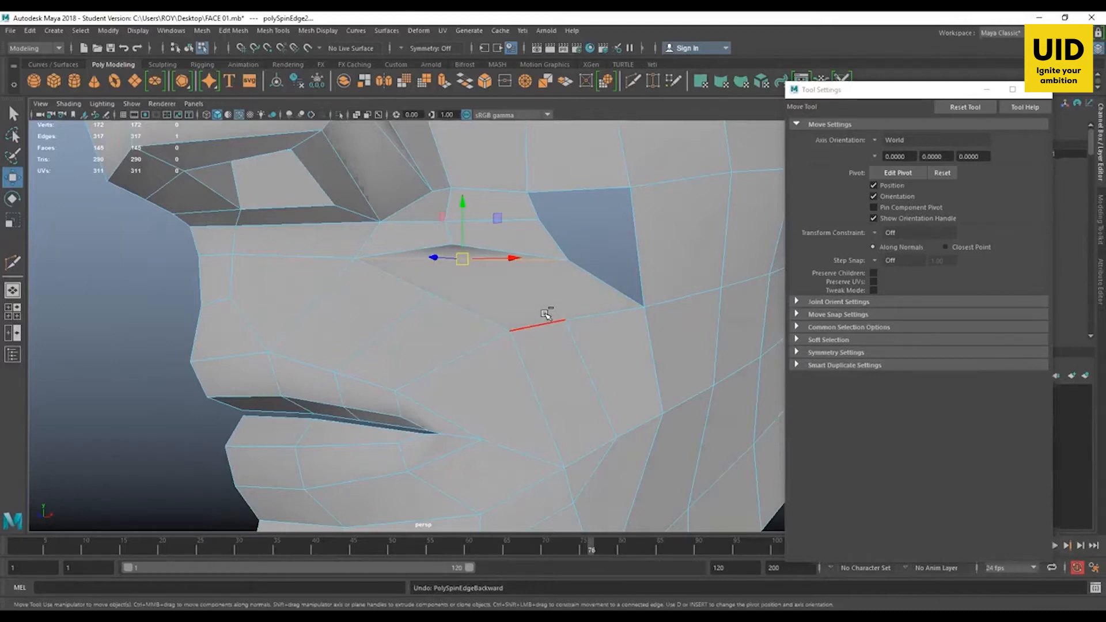
key(ctrl+z)
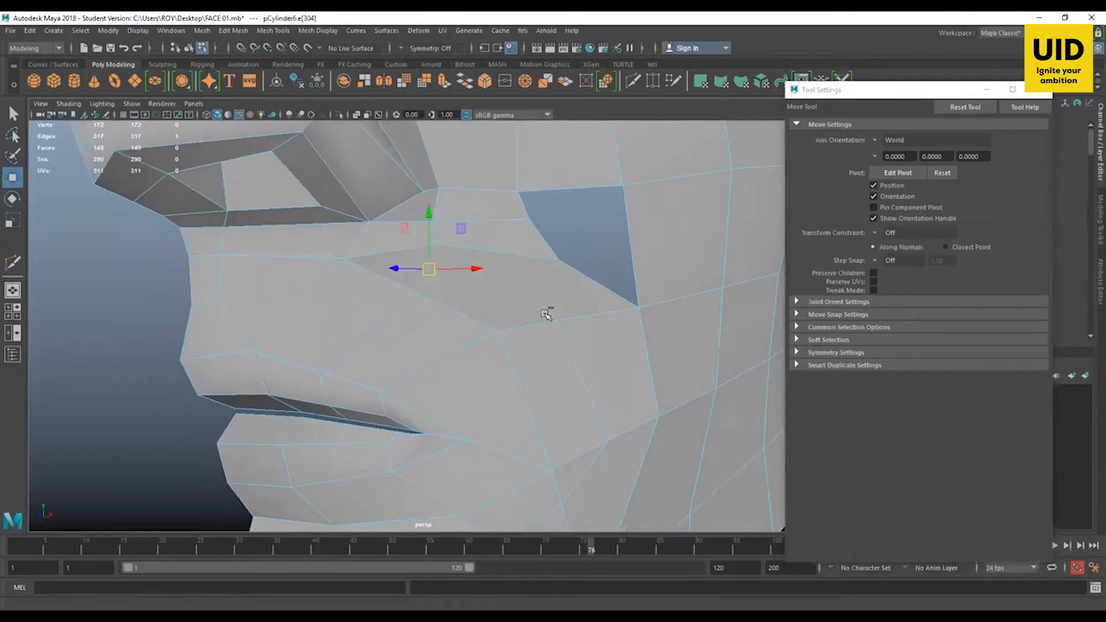
Step: Spin the cheek edge below the nostril so it joins the nostril's outer corner to the cheek vertex
alt+drag(546, 314, 464, 329)
scroll(356, 261, up, 2)
click(390, 257)
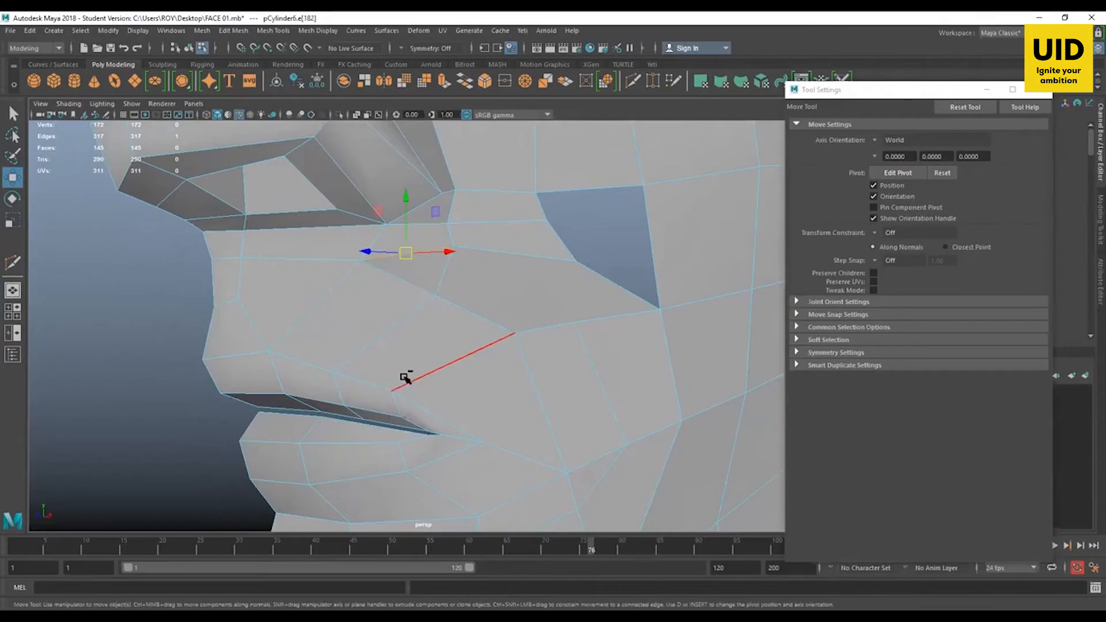
key(ctrl+alt+Right)
key(ctrl+alt+Left)
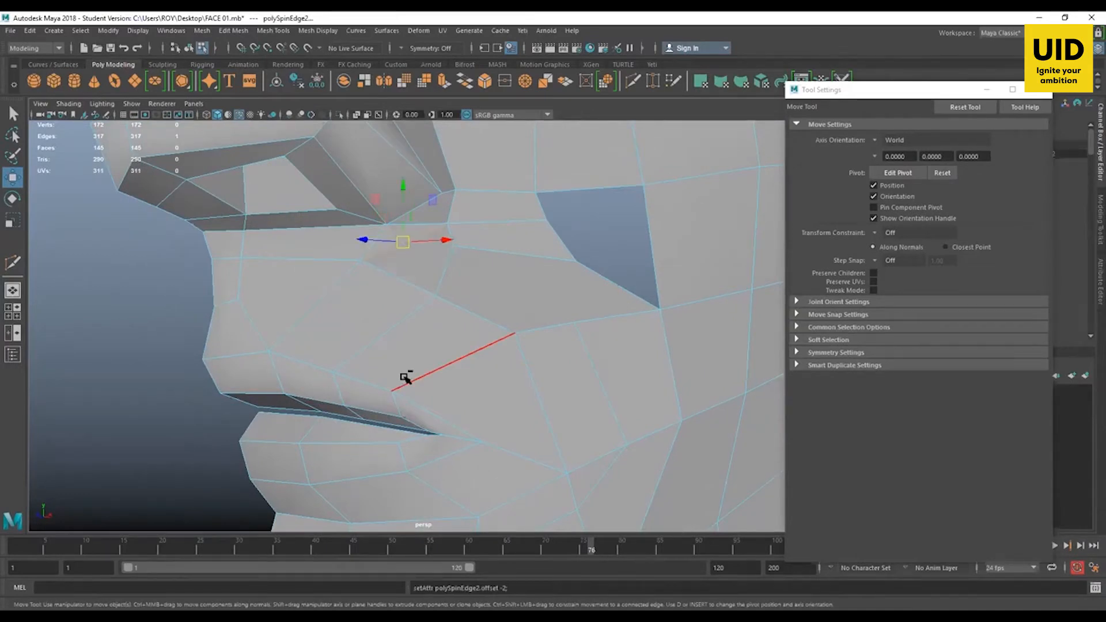
key(ctrl+alt+Right)
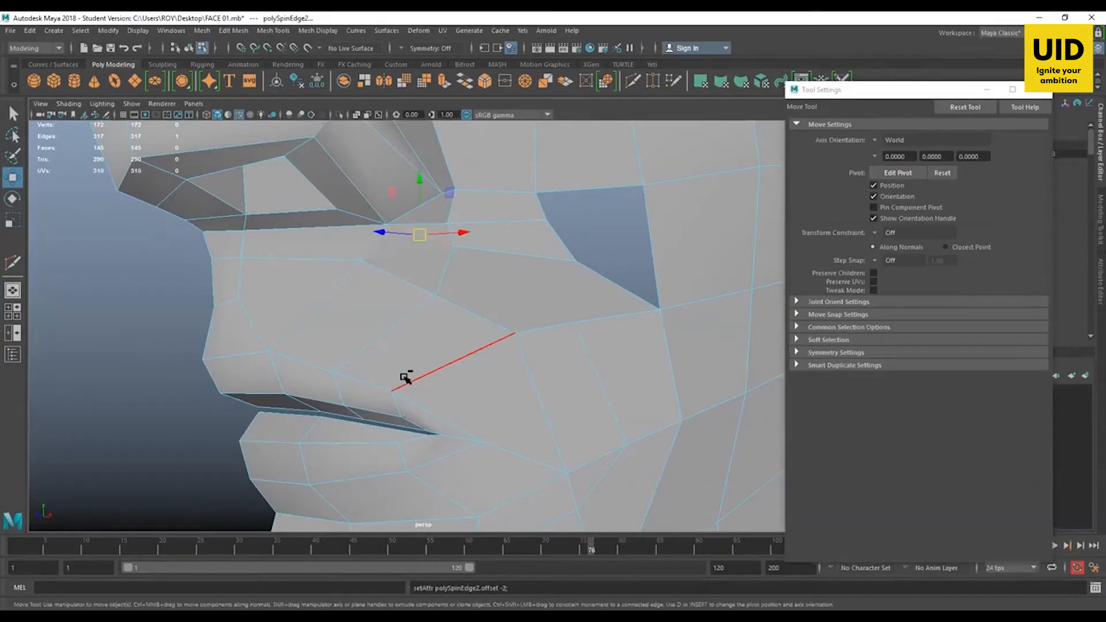
Step: Delete the spun edge and the neighbouring horizontal edge running from it toward the hole in the cheek
alt+drag(427, 245, 507, 280)
shift+click(507, 279)
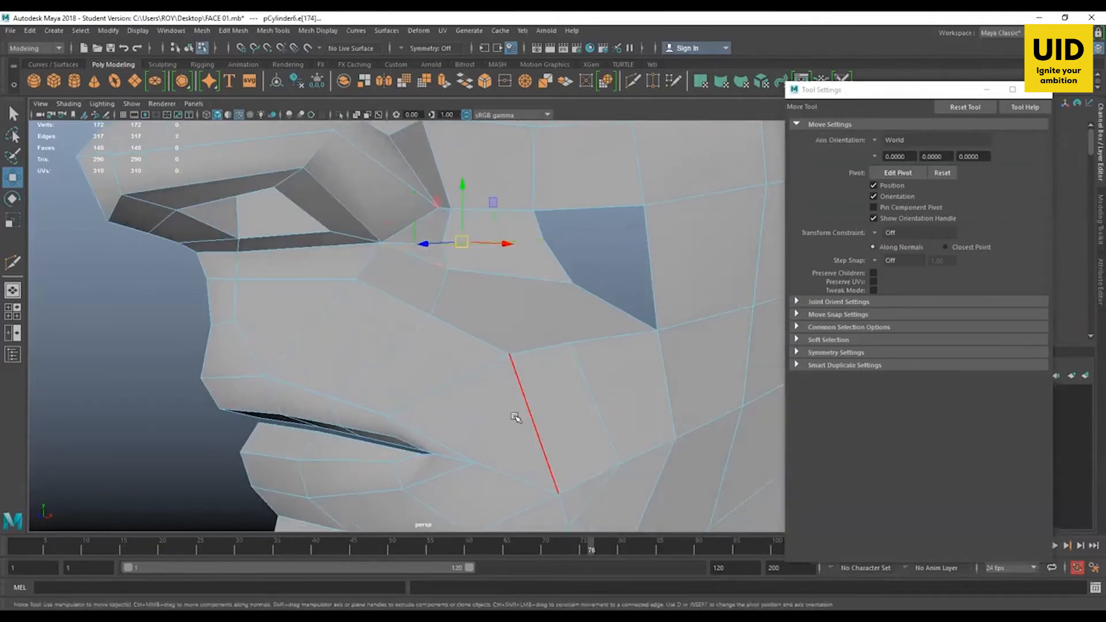
key(Delete)
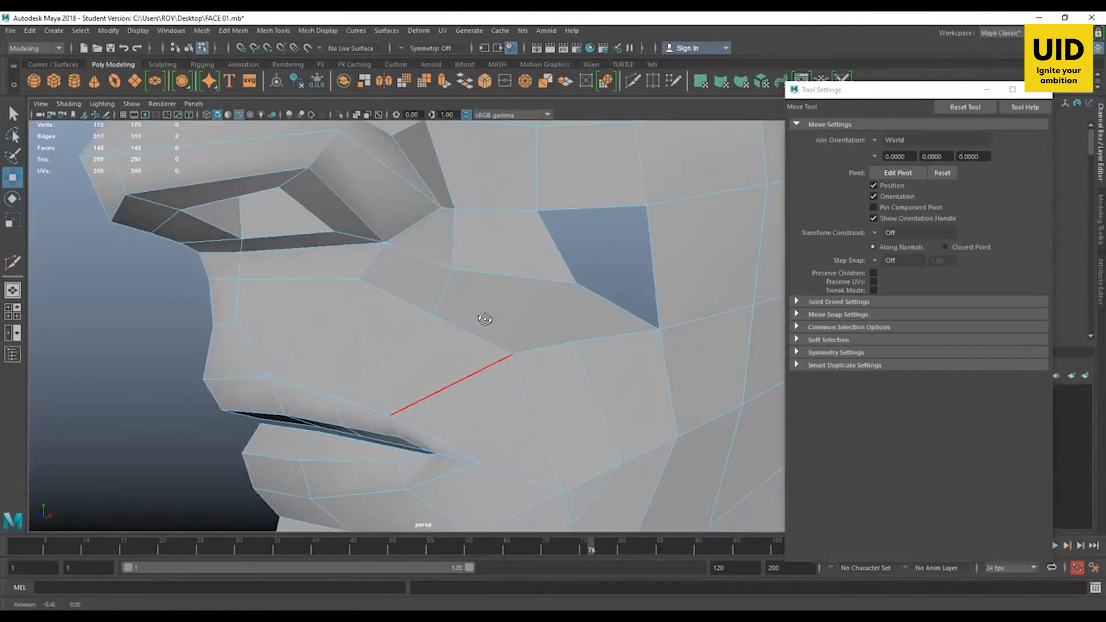
Step: Reposition the vertices between the nostril and the cheek hole in the front view to even out their spacing over the reference photo
alt+drag(486, 317, 523, 286)
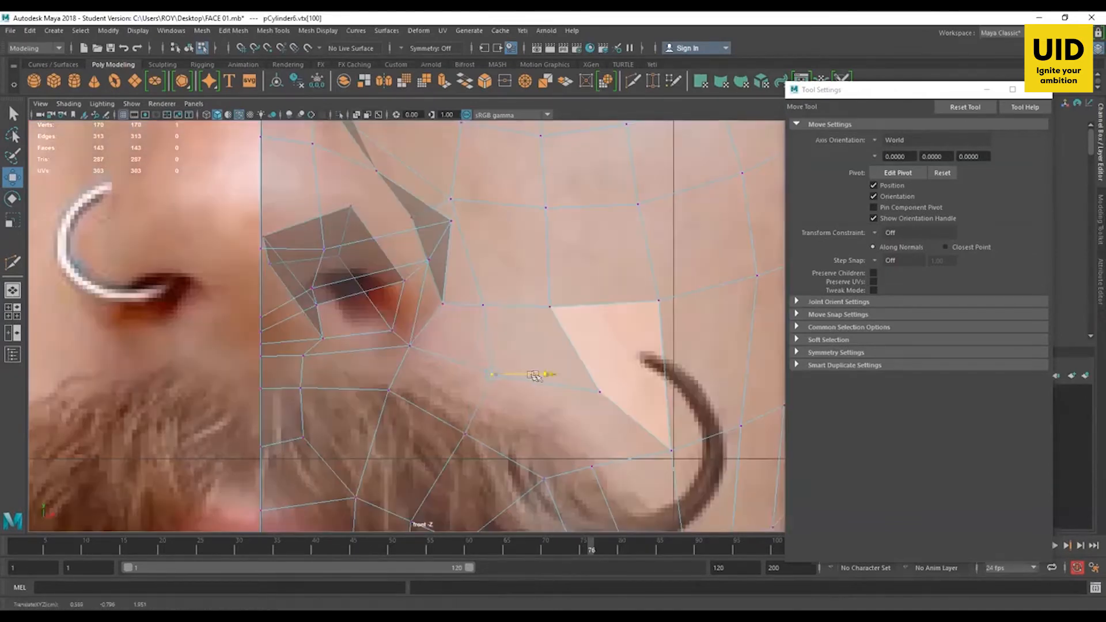
drag(539, 376, 530, 377)
click(466, 435)
drag(484, 439, 475, 433)
click(479, 373)
alt+middle_drag(503, 393, 485, 366)
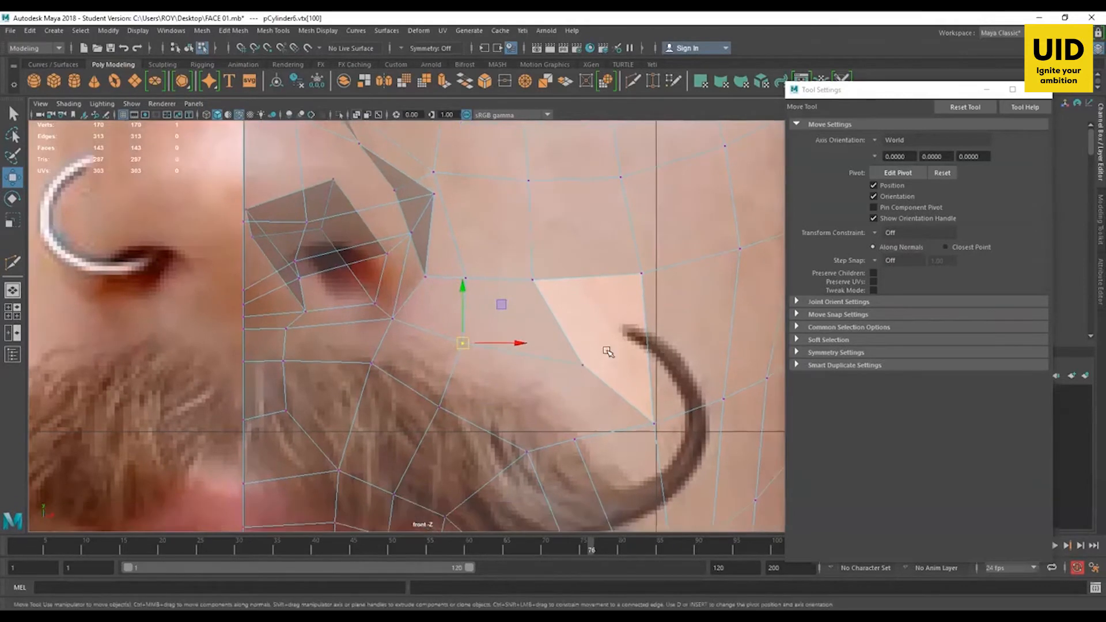
drag(605, 348, 581, 354)
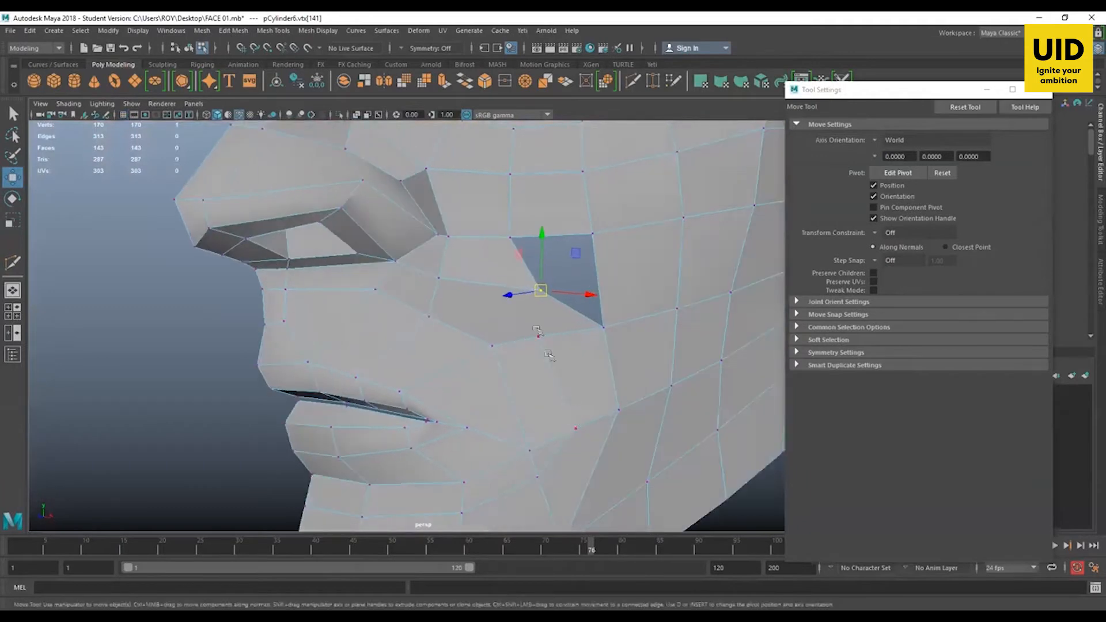
Step: Try deleting the edge loop that runs down the cheek below the hole and around the mouth
alt+middle_drag(549, 355, 491, 282)
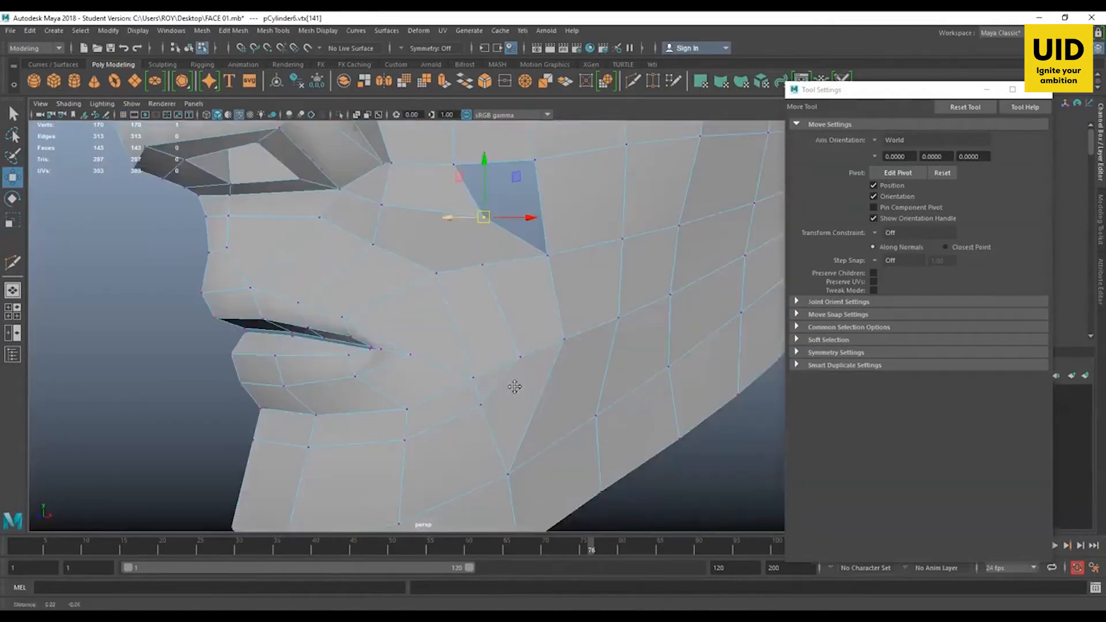
right_drag(530, 322, 529, 288)
click(508, 323)
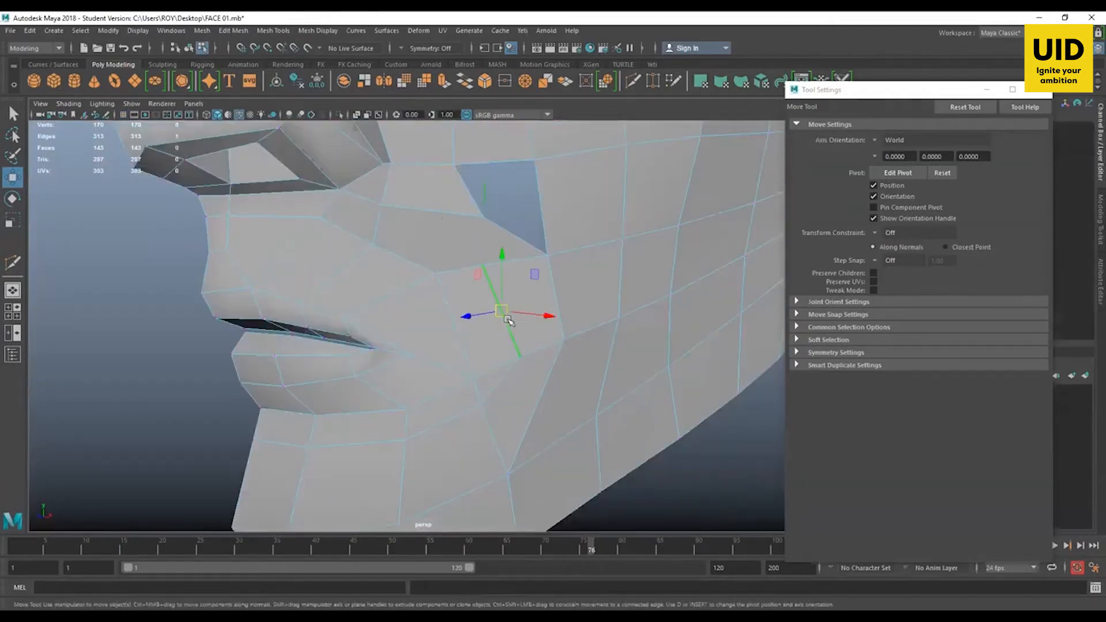
key(Delete)
key(Delete)
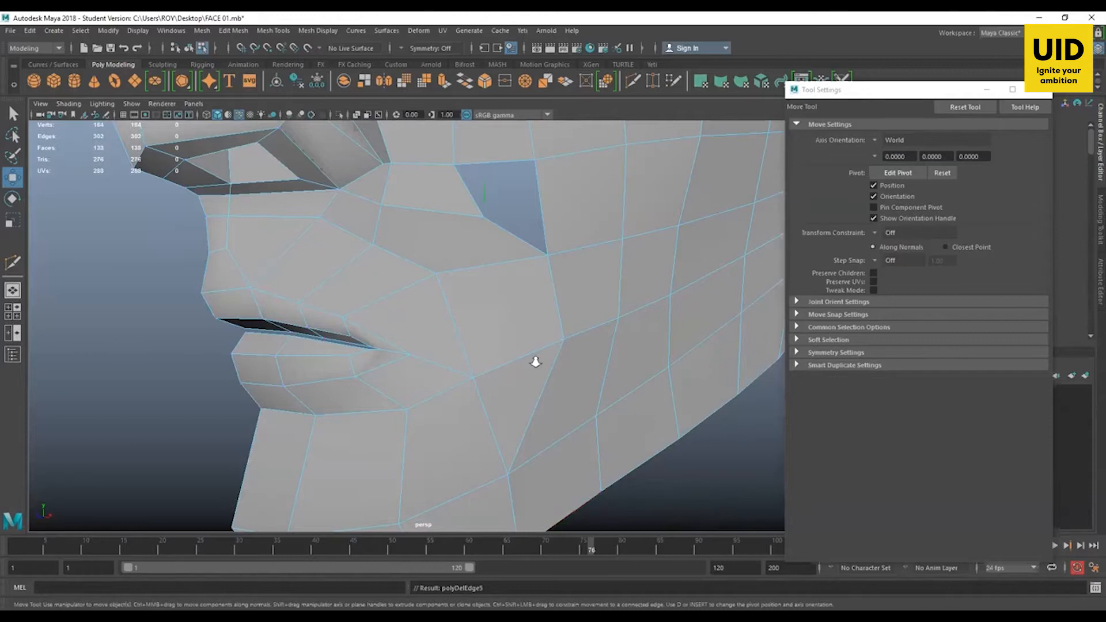
scroll(536, 362, down, 5)
alt+drag(526, 409, 461, 384)
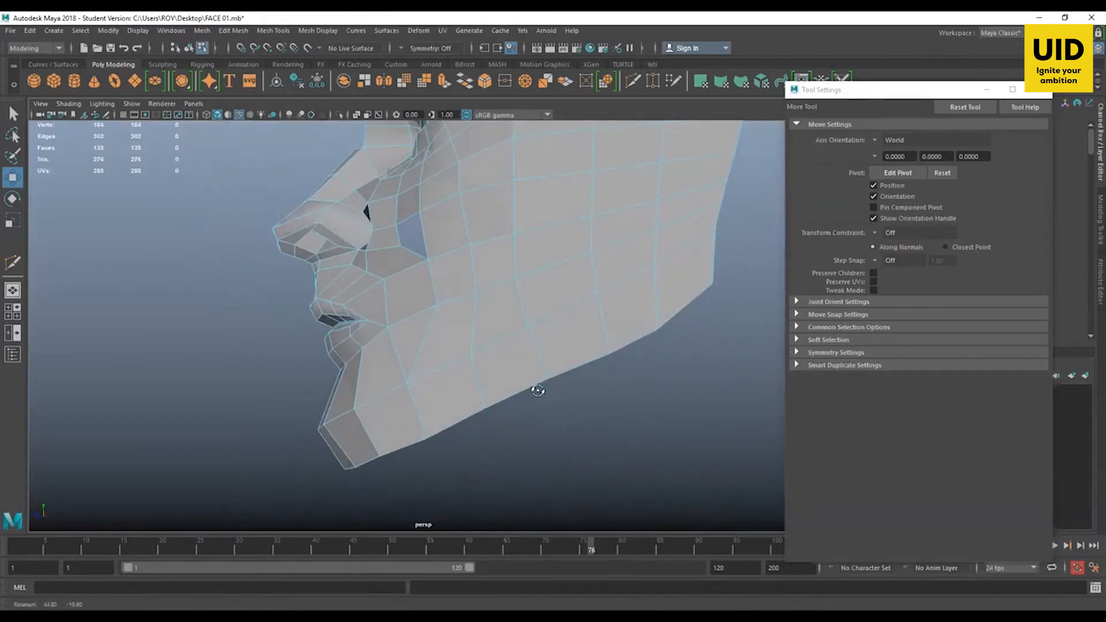
alt+drag(537, 390, 510, 395)
key(ctrl+z)
Step: Delete the row of edges running from the cheek below the mouth corner across the chin under the lower lip
scroll(481, 349, up, 4)
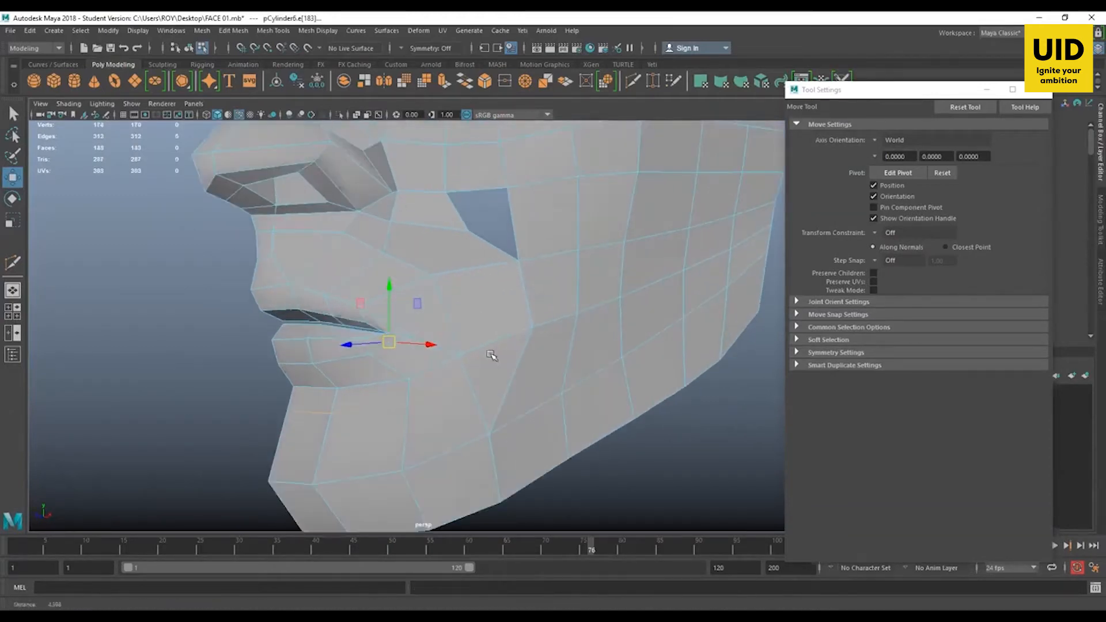
alt+middle_drag(483, 328, 486, 217)
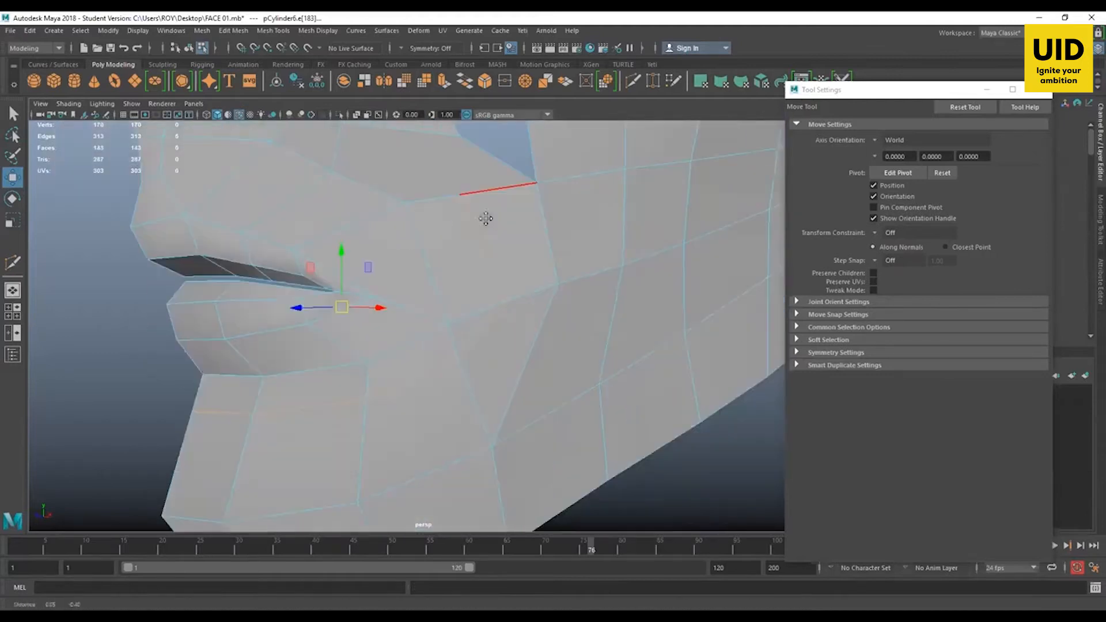
scroll(466, 302, down, 1)
alt+drag(466, 302, 469, 370)
alt+right_drag(455, 311, 478, 354)
alt+middle_drag(475, 353, 465, 364)
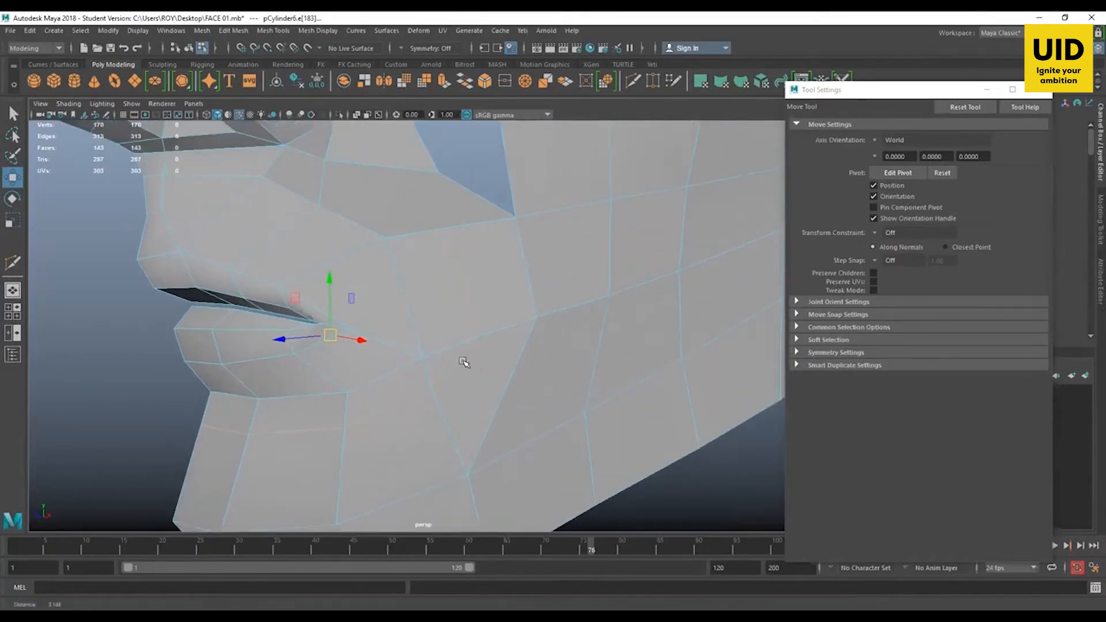
click(460, 366)
shift+click(392, 406)
shift+click(313, 431)
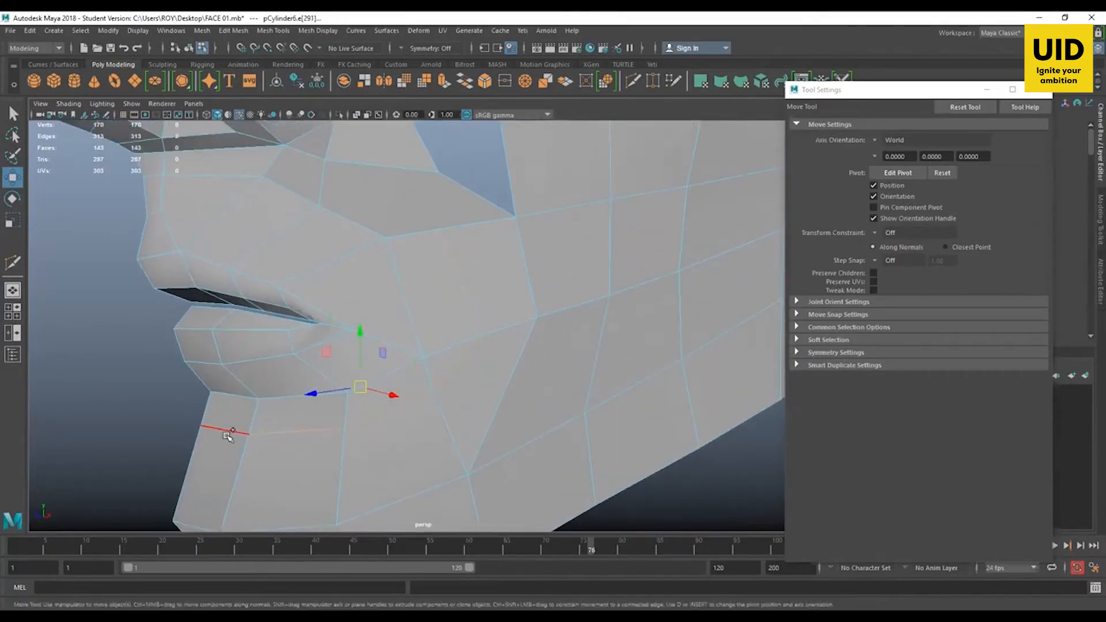
shift+click(229, 431)
key(ctrl+Delete)
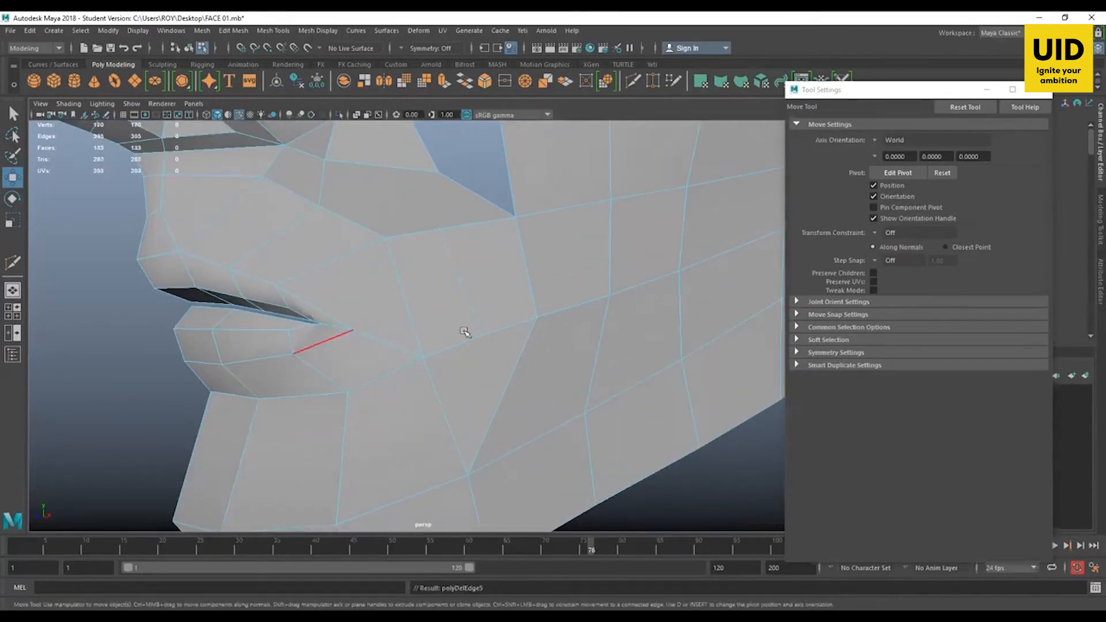
Step: Reposition the cheek vertices outside the mouth corner in the front view to even out their spacing
key(F9)
click(472, 311)
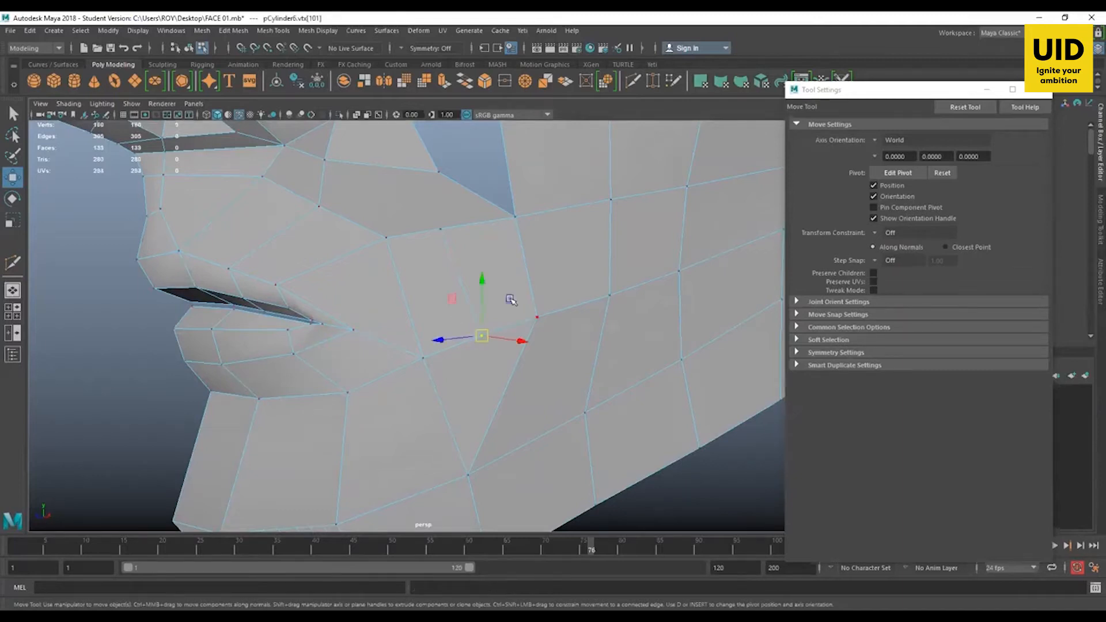
alt+drag(503, 272, 527, 385)
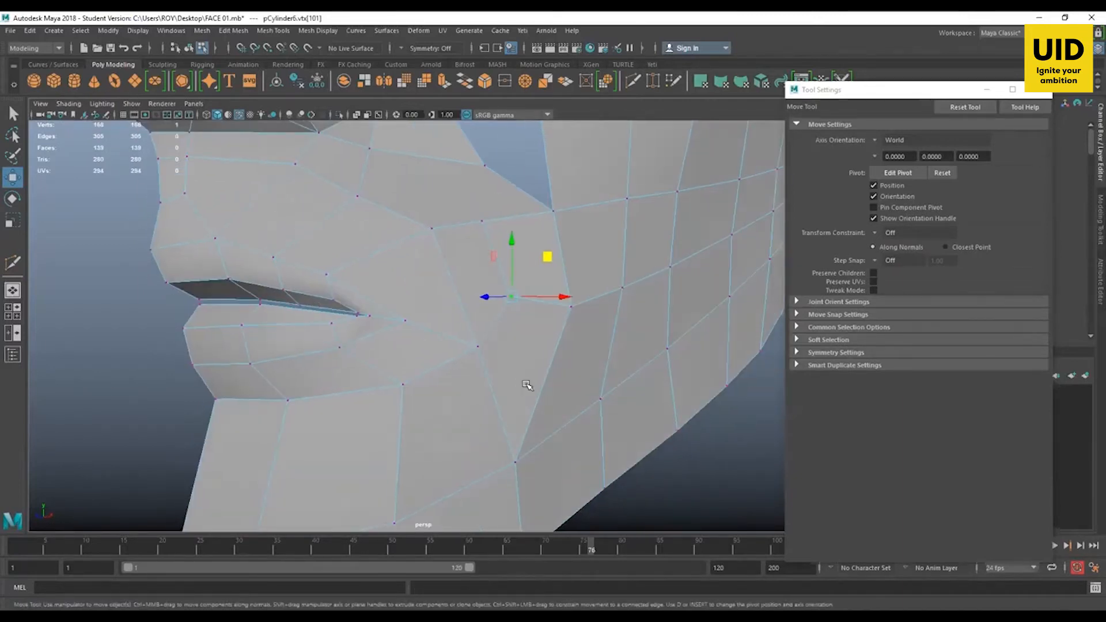
key(space)
key(space)
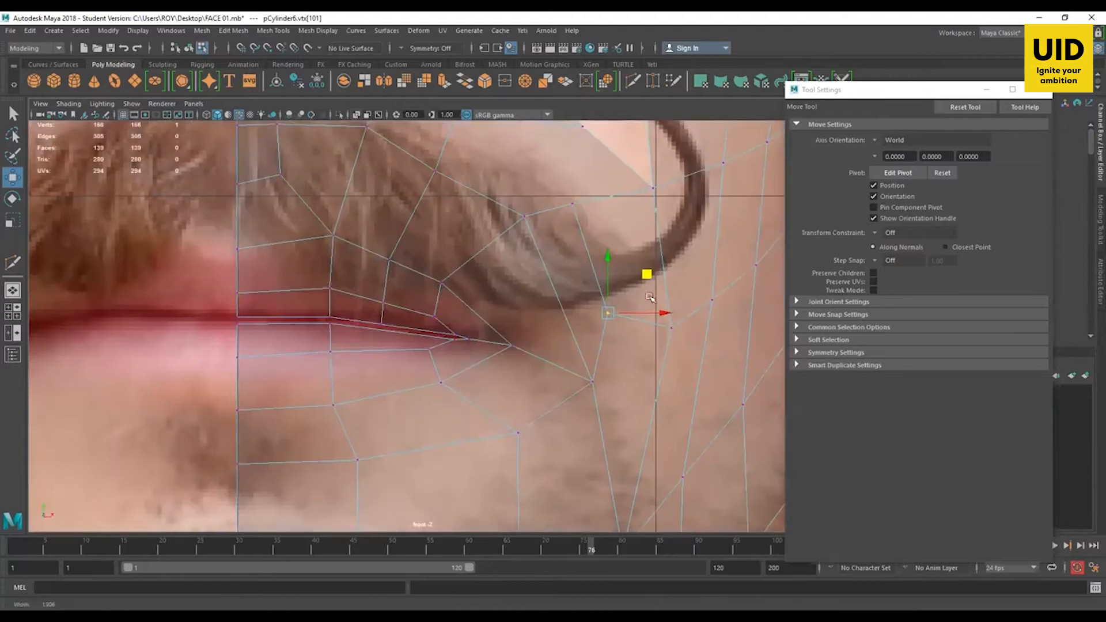
drag(647, 274, 655, 285)
drag(617, 324, 671, 328)
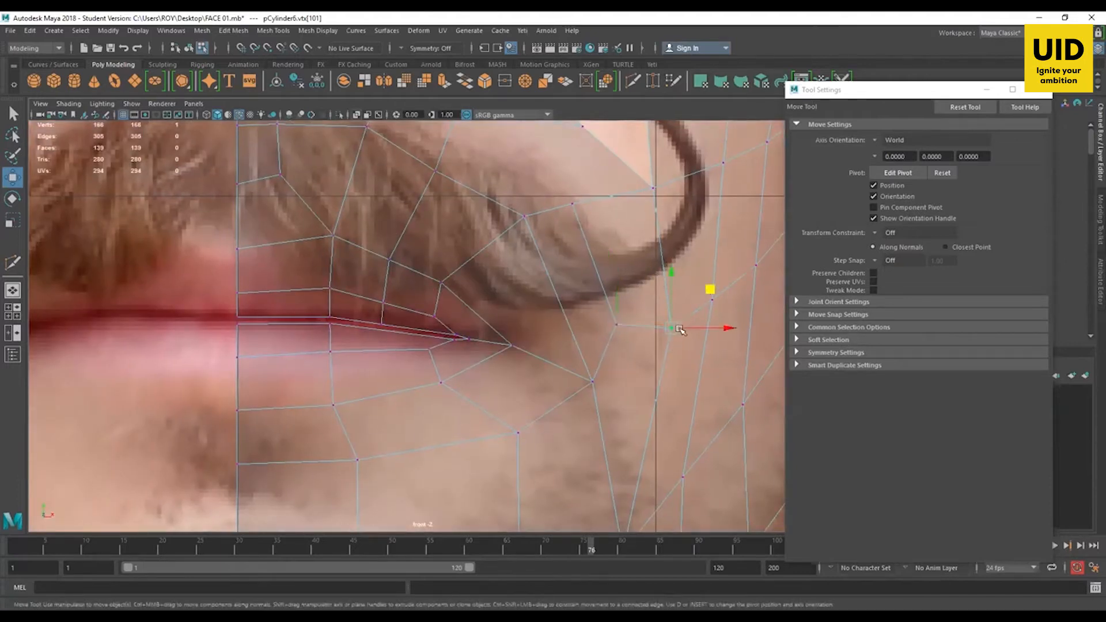
drag(712, 295, 707, 292)
alt+middle_drag(661, 254, 621, 198)
drag(667, 231, 672, 231)
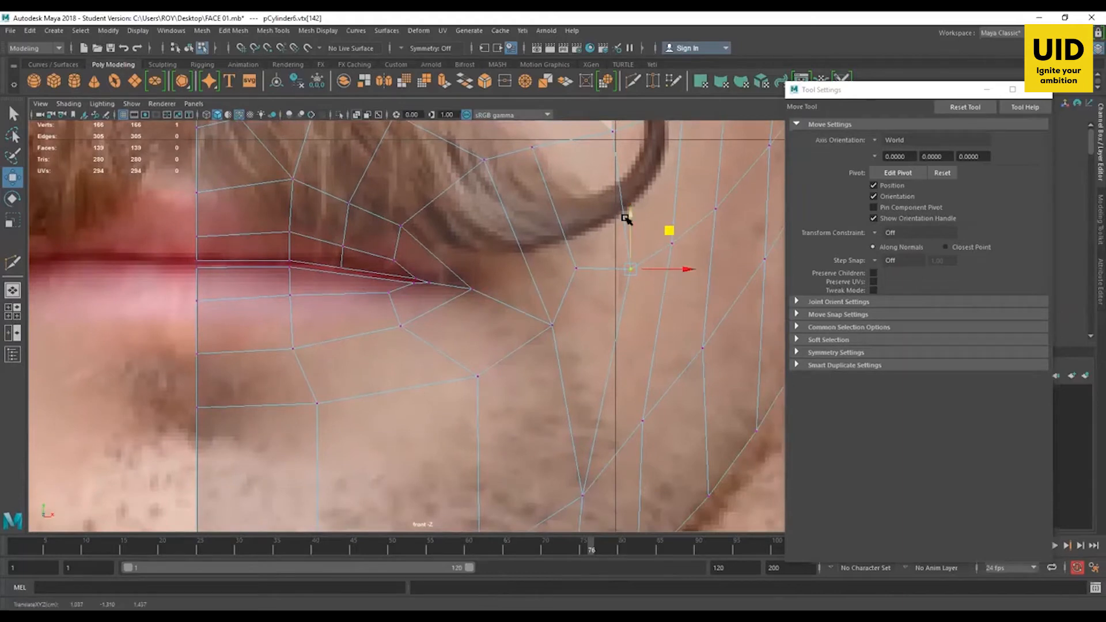
Step: Fill the hole in the cheek with a new face using Append to Polygon
key(space)
key(space)
alt+middle_drag(473, 202, 486, 336)
alt+drag(486, 336, 499, 311)
click(317, 30)
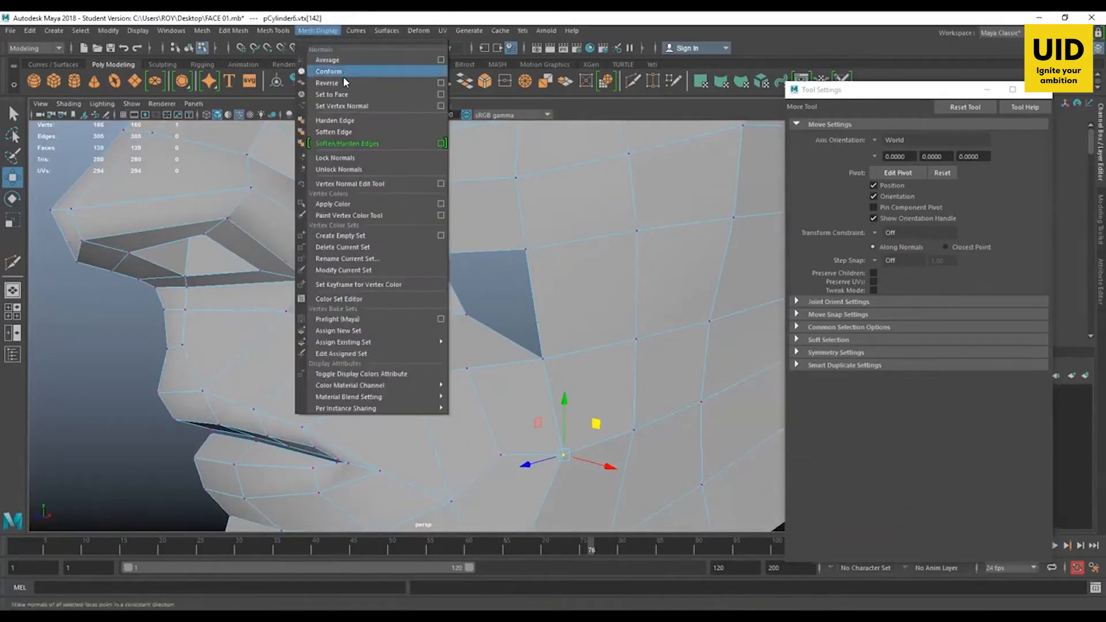
mouse_move(273, 30)
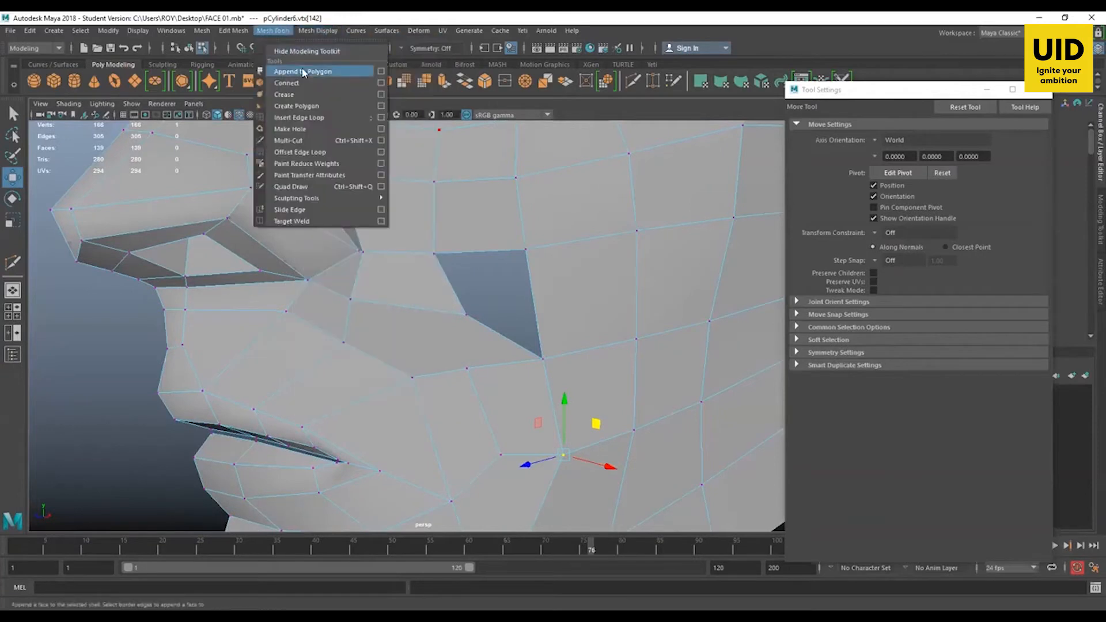
click(303, 72)
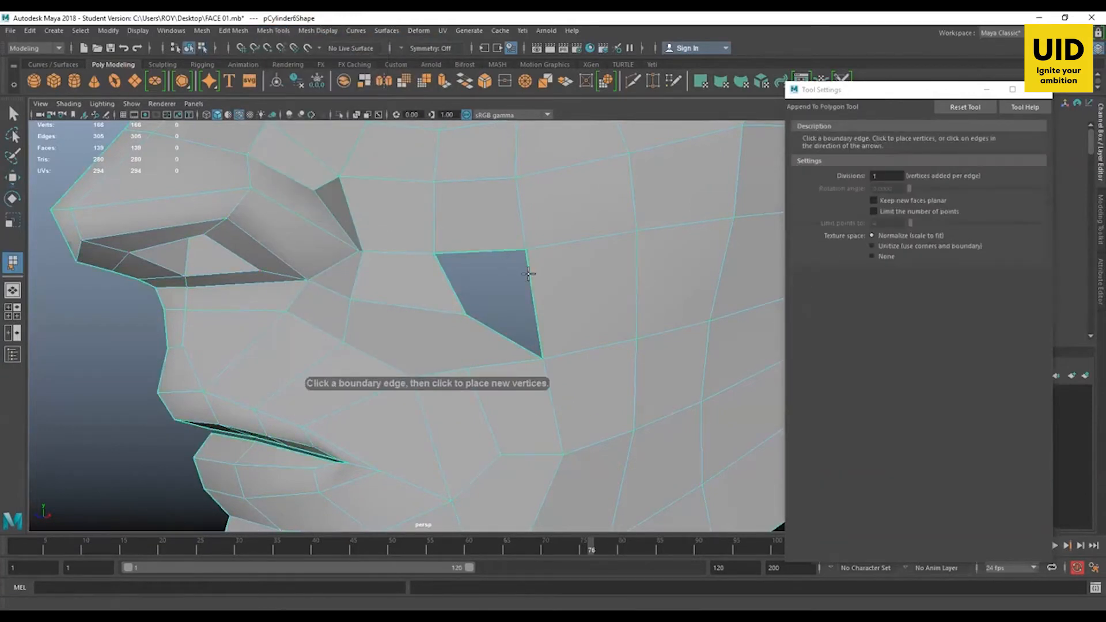
click(447, 282)
key(Return)
key(w)
Step: Adjust the vertex at the inner corner of the filled cheek face in the front view
alt+drag(461, 348, 525, 258)
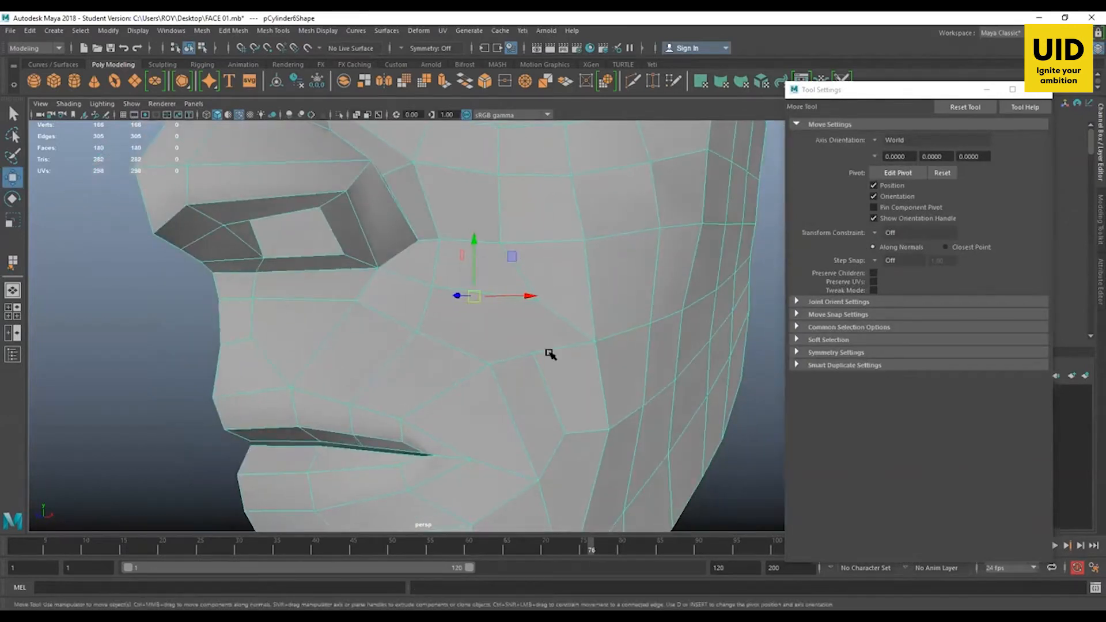
key(F9)
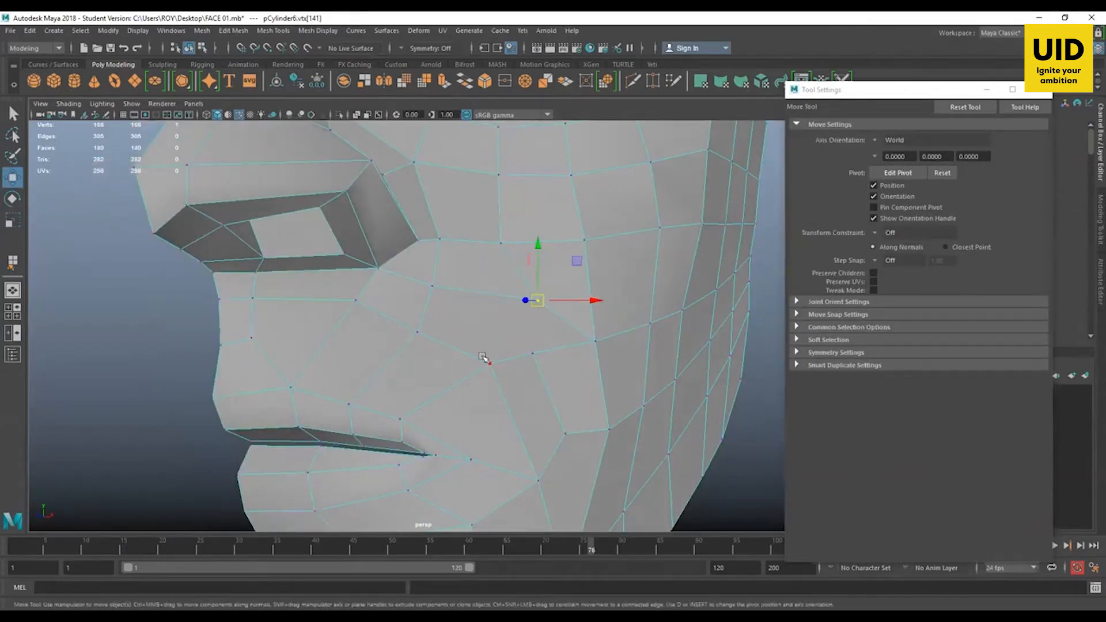
drag(536, 278, 517, 279)
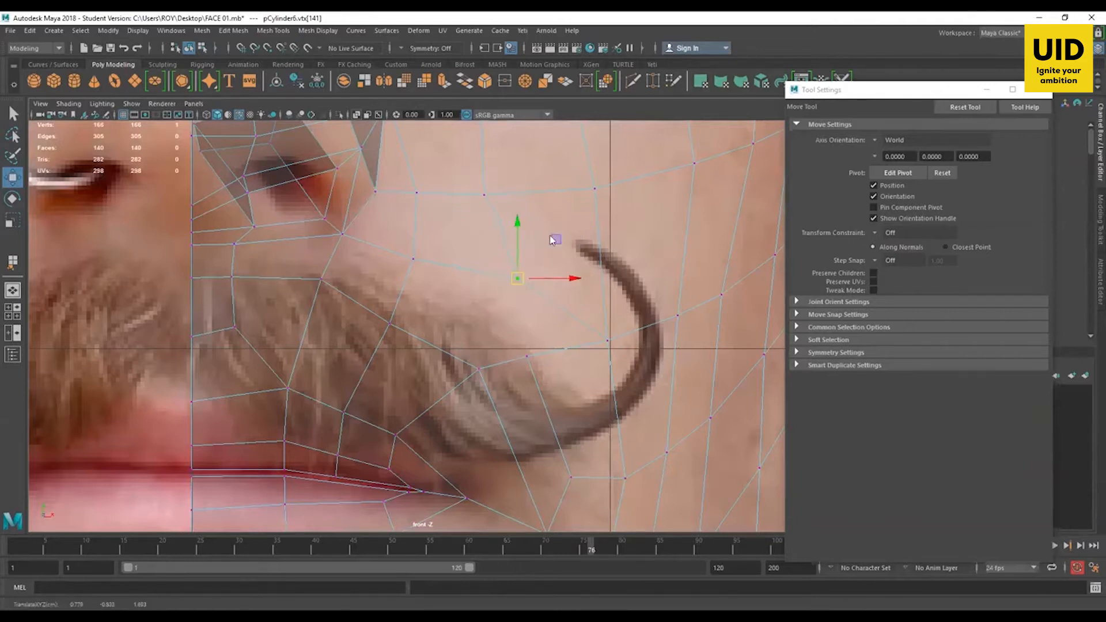
Step: Spin the diagonal edge below the filled face until it joins the vertex below the nostril to the outer cheek vertex
right_drag(544, 290, 551, 258)
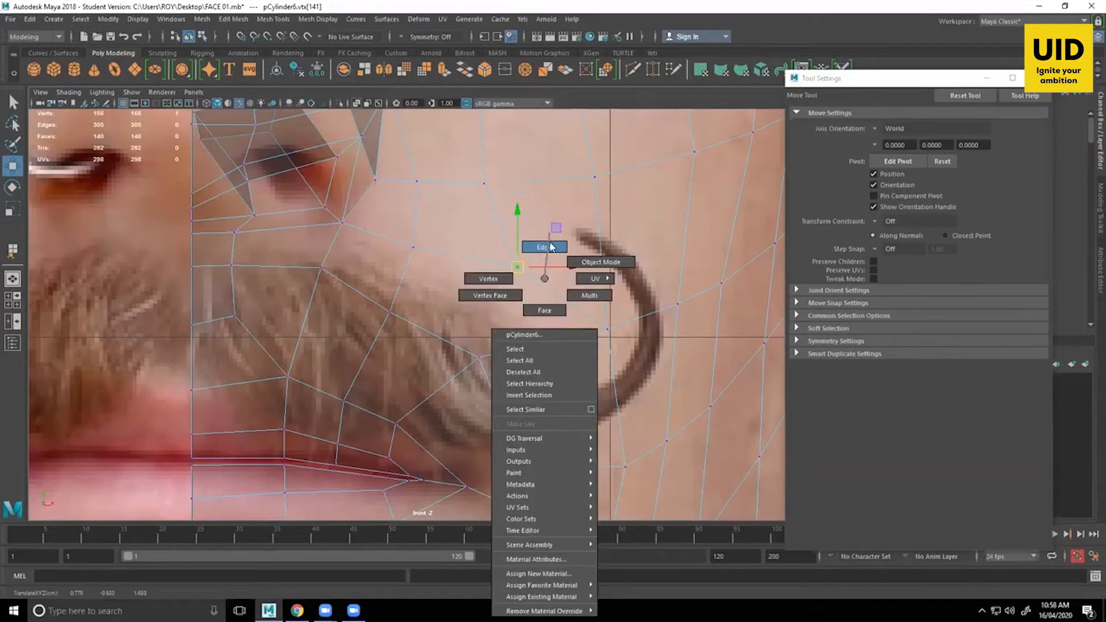
right_drag(619, 264, 619, 264)
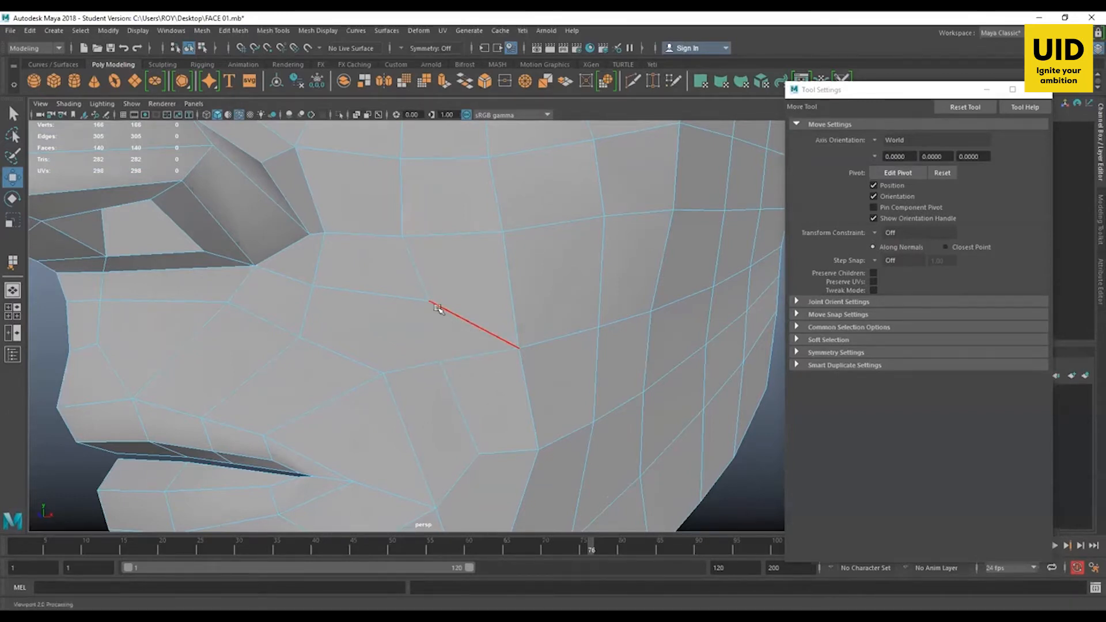
scroll(438, 309, up, 1)
click(460, 310)
key(ctrl+alt+Right)
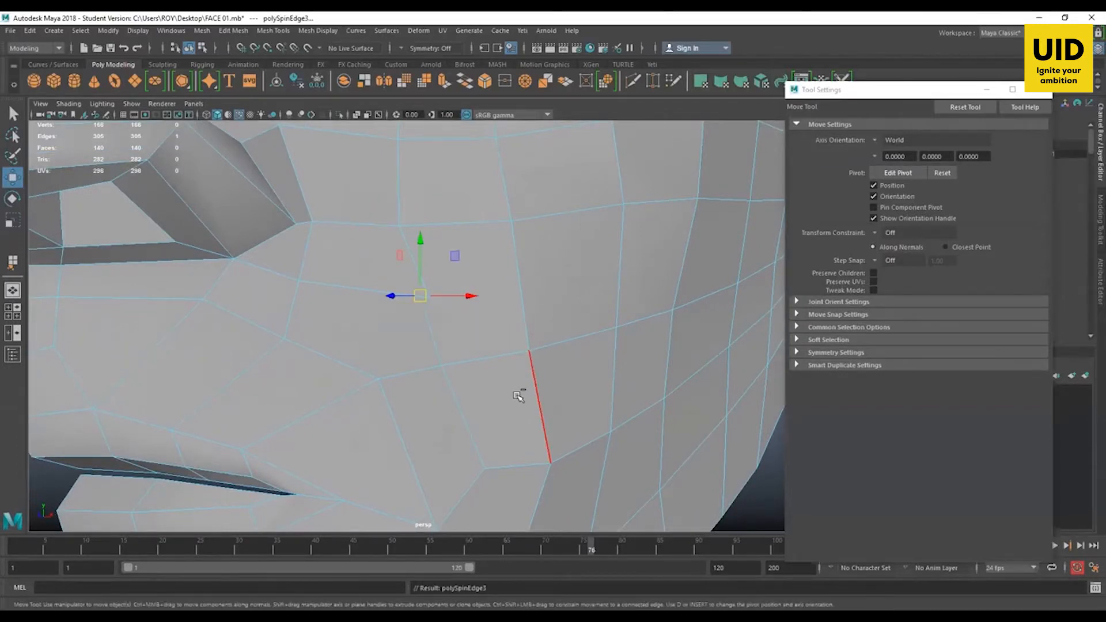
key(ctrl+alt+Left)
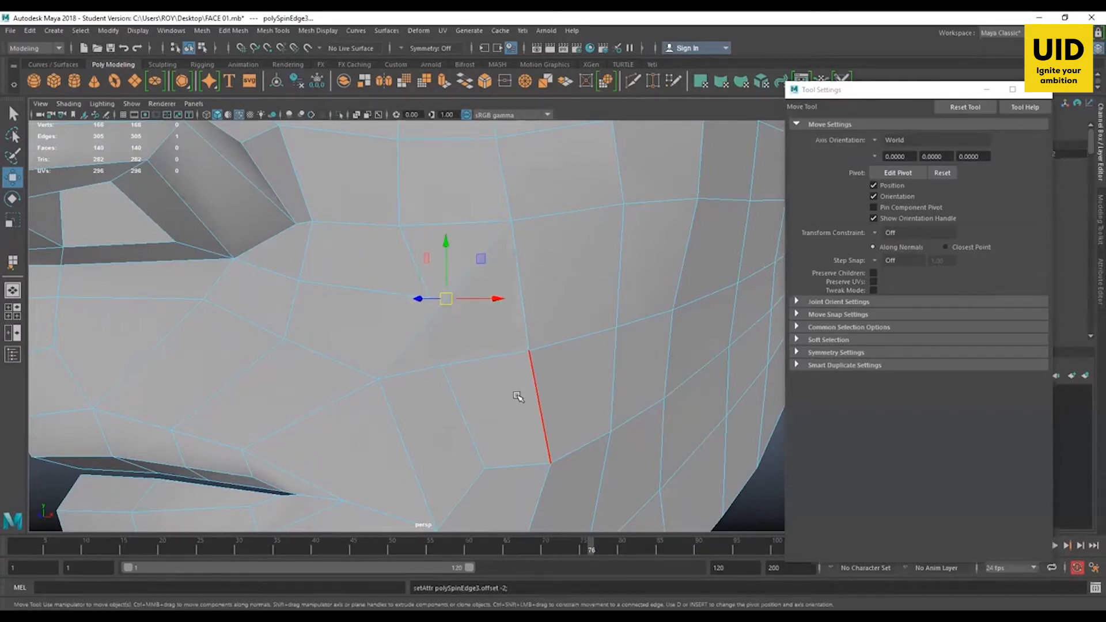
alt+right_drag(549, 383, 381, 315)
mouse_move(351, 311)
alt+mouse_down()
mouse_move(403, 309)
mouse_move(344, 309)
mouse_move(371, 289)
mouse_move(348, 301)
mouse_move(311, 298)
mouse_move(382, 321)
mouse_move(357, 318)
alt+mouse_up()
key(ctrl+alt+Left)
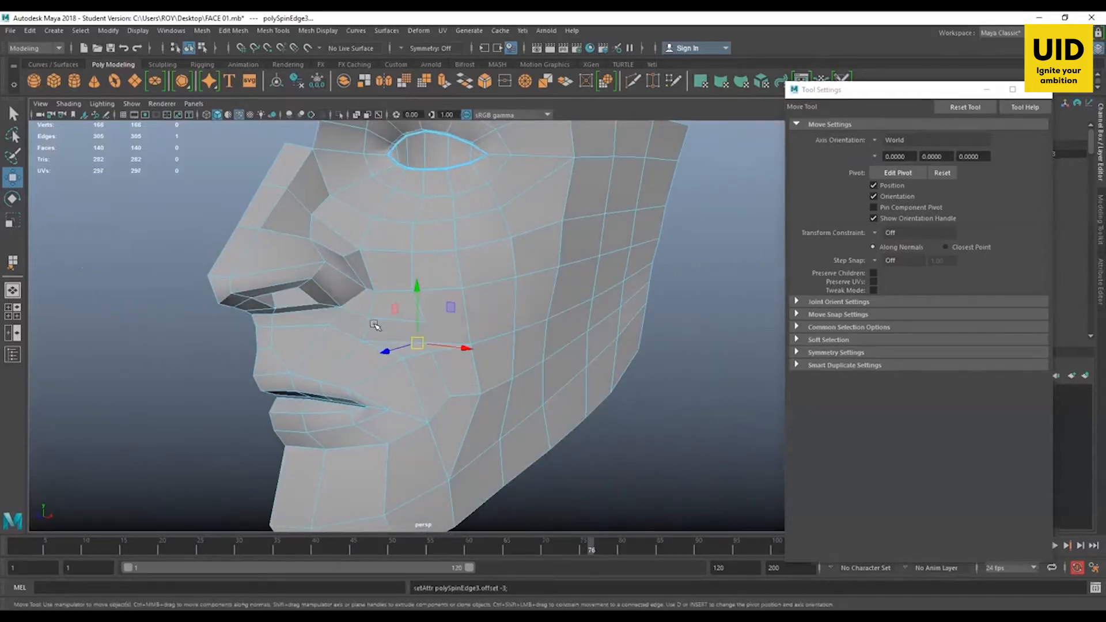
Step: Delete the leftover horizontal and short vertical edges between the nostril's outer corner and the spun cheek edge
alt+right_drag(375, 326, 509, 369)
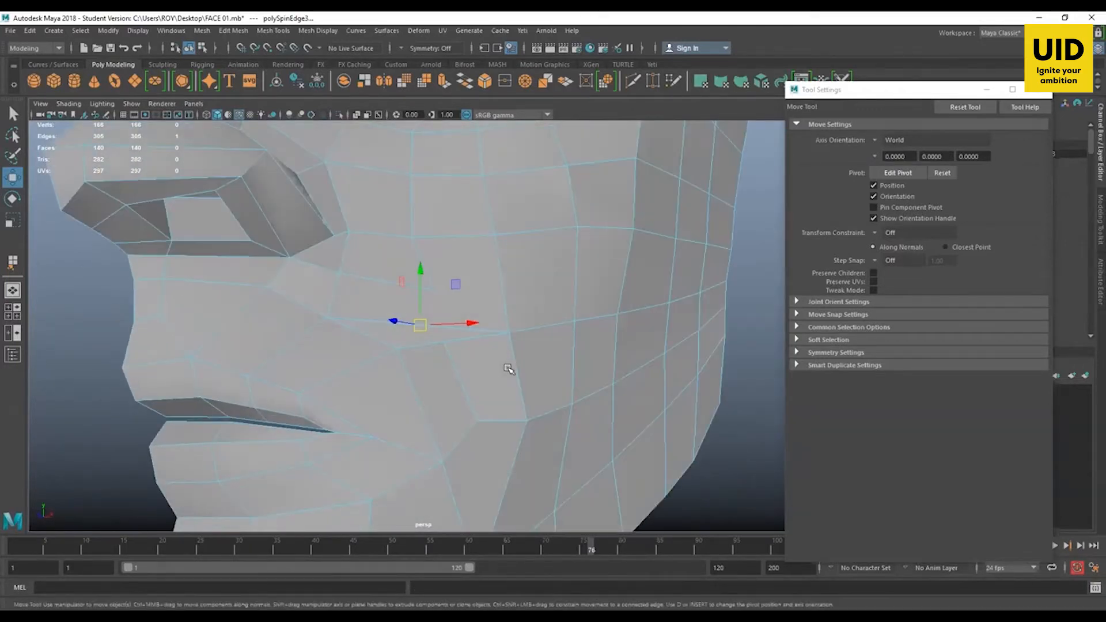
alt+right_drag(469, 337, 507, 386)
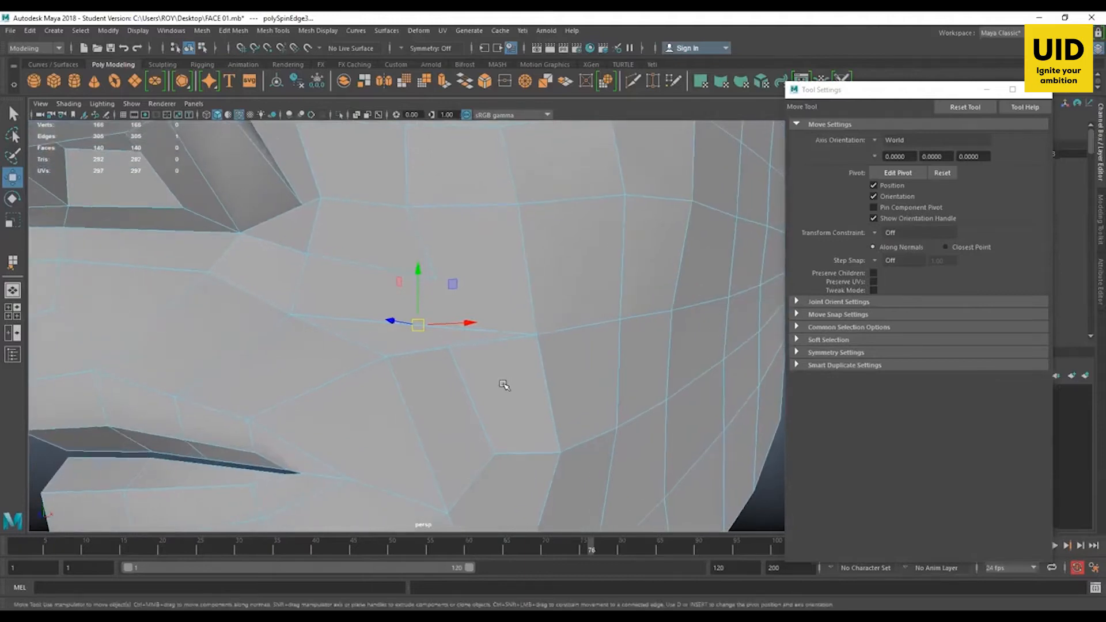
alt+middle_drag(506, 385, 474, 410)
alt+right_drag(469, 400, 457, 393)
click(337, 302)
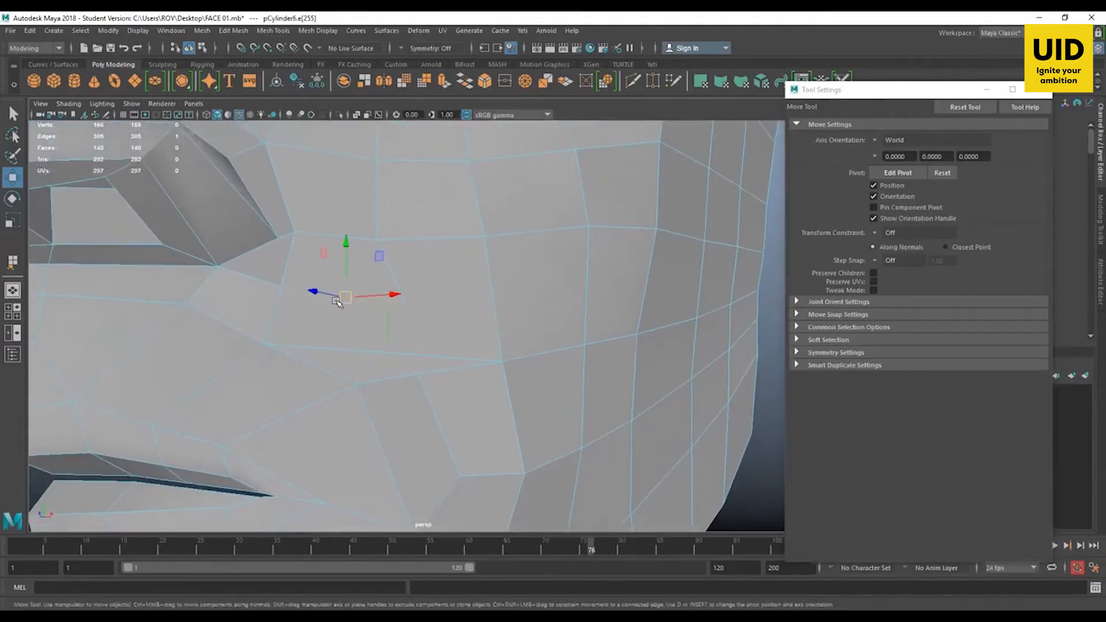
key(Delete)
Step: Cut a vertical edge with Multi-Cut from the cheek vertex beside the nostril down across the spun edge to the vertex below
alt+drag(339, 296, 378, 329)
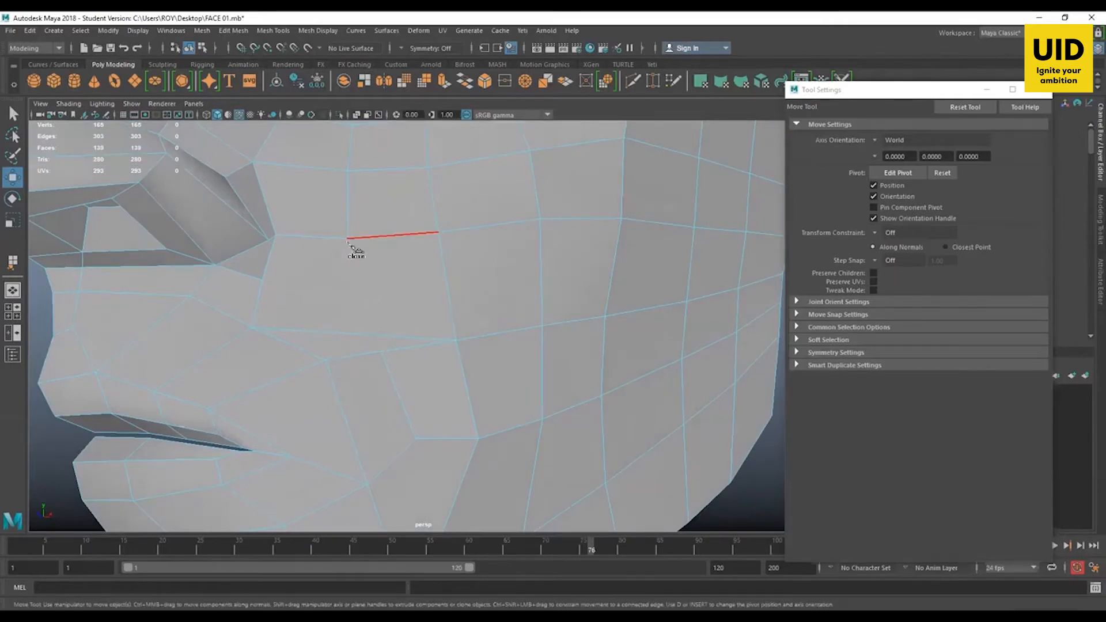
key(ctrl+shift+x)
click(347, 237)
key(Return)
key(q)
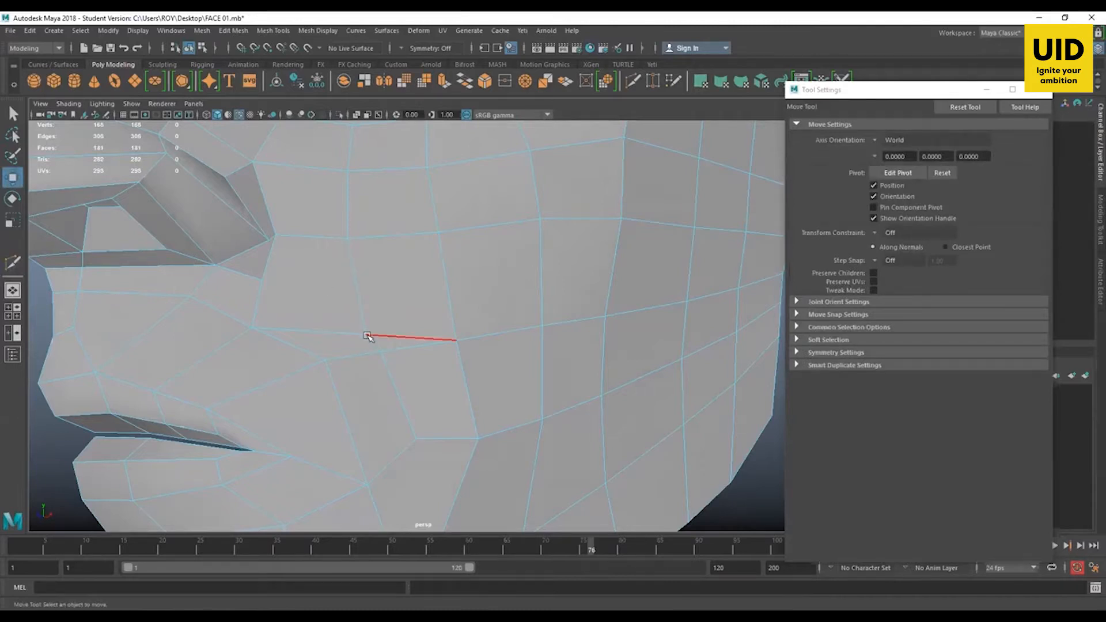
Step: Raise the new vertex on the cheek cut and spin the diagonal edge joining it to the outer cheek vertex
click(367, 335)
mouse_move(367, 280)
mouse_down()
mouse_move(365, 259)
mouse_move(344, 316)
mouse_move(370, 323)
mouse_move(305, 325)
mouse_move(368, 322)
mouse_move(375, 287)
mouse_up()
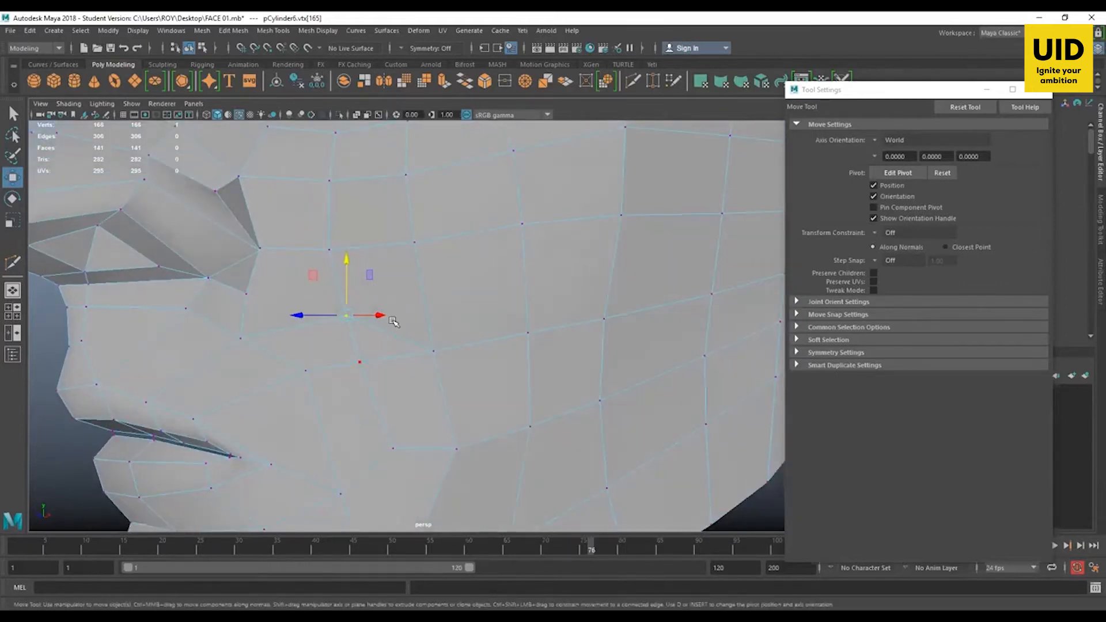
key(ctrl+z)
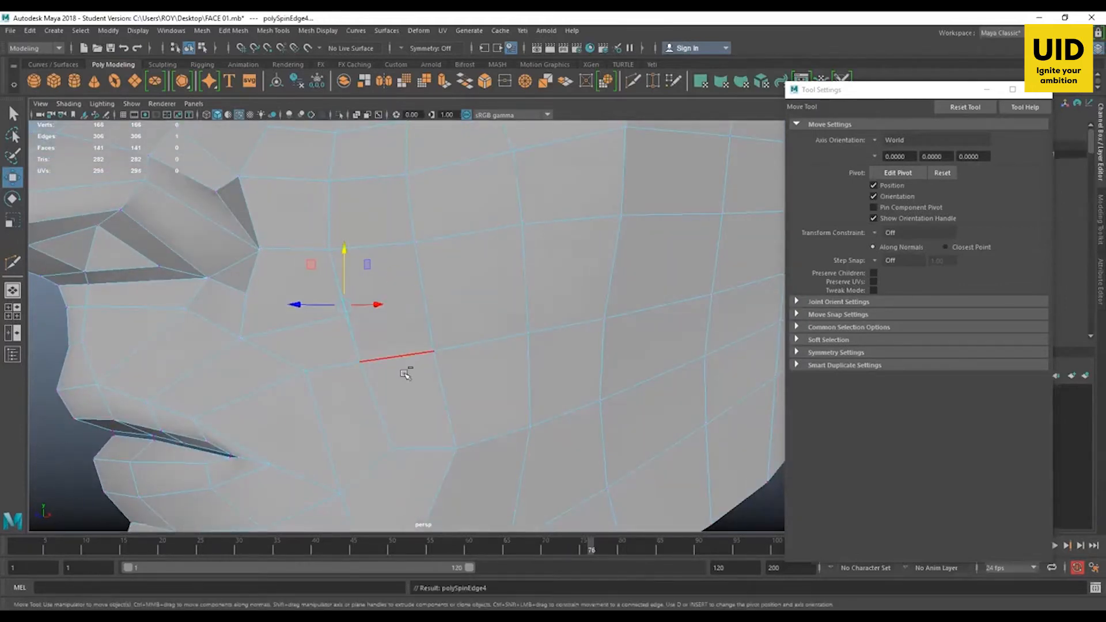
Step: Undo the last edge spins and spin the diagonal cheek edge beside the nostril's outer corner again
key(ctrl+z)
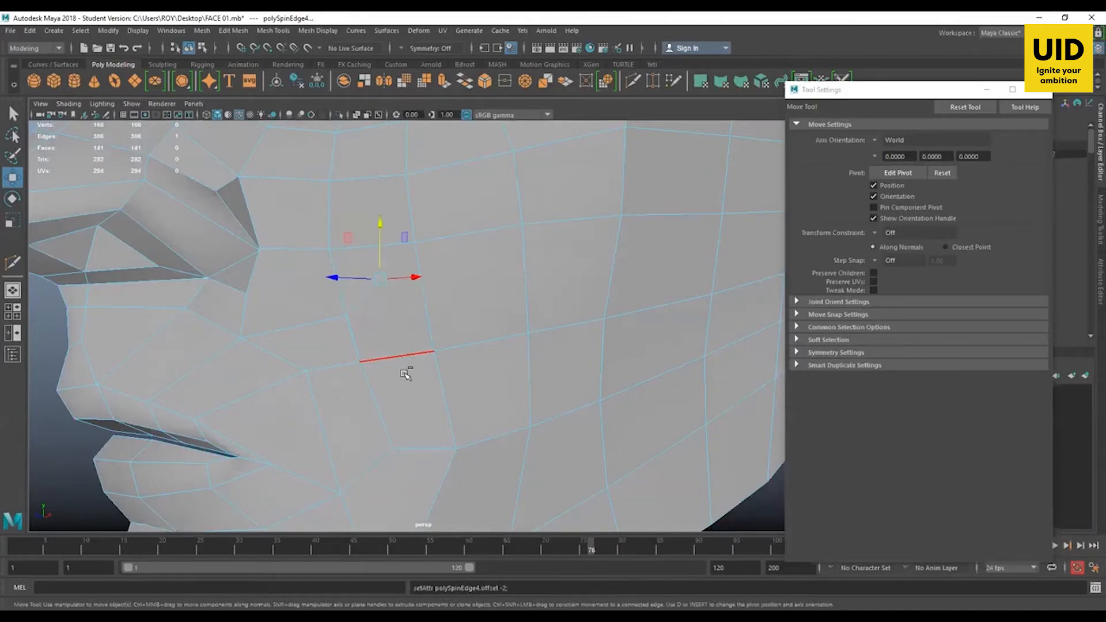
alt+drag(404, 309, 482, 313)
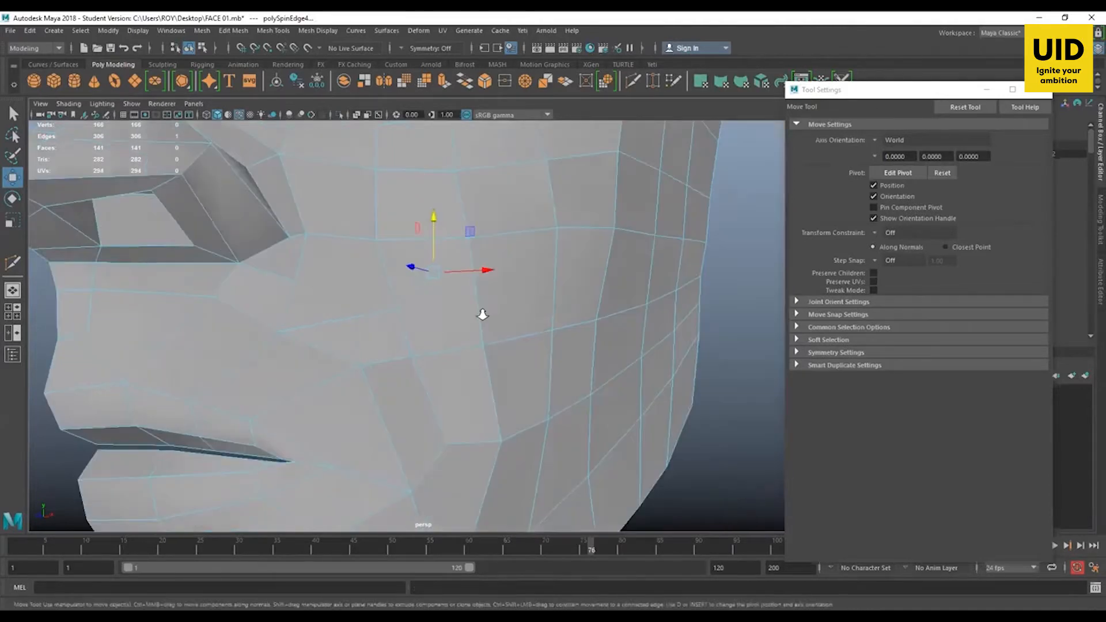
alt+right_drag(482, 314, 369, 333)
alt+drag(369, 333, 415, 336)
key(ctrl+z)
key(ctrl+alt+Right)
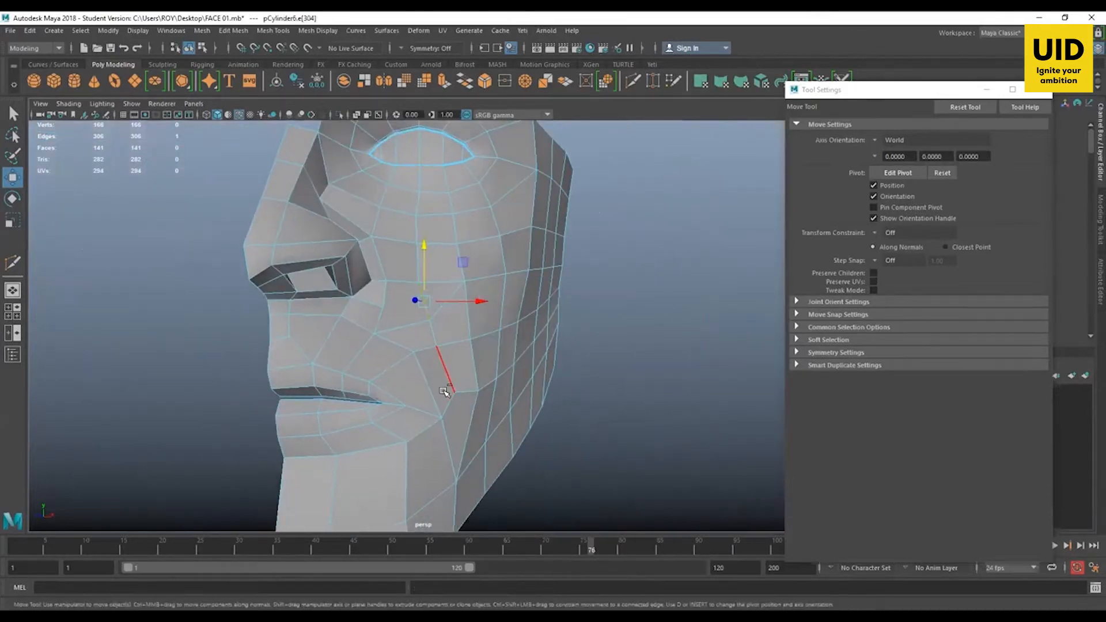
key(ctrl+alt+Right)
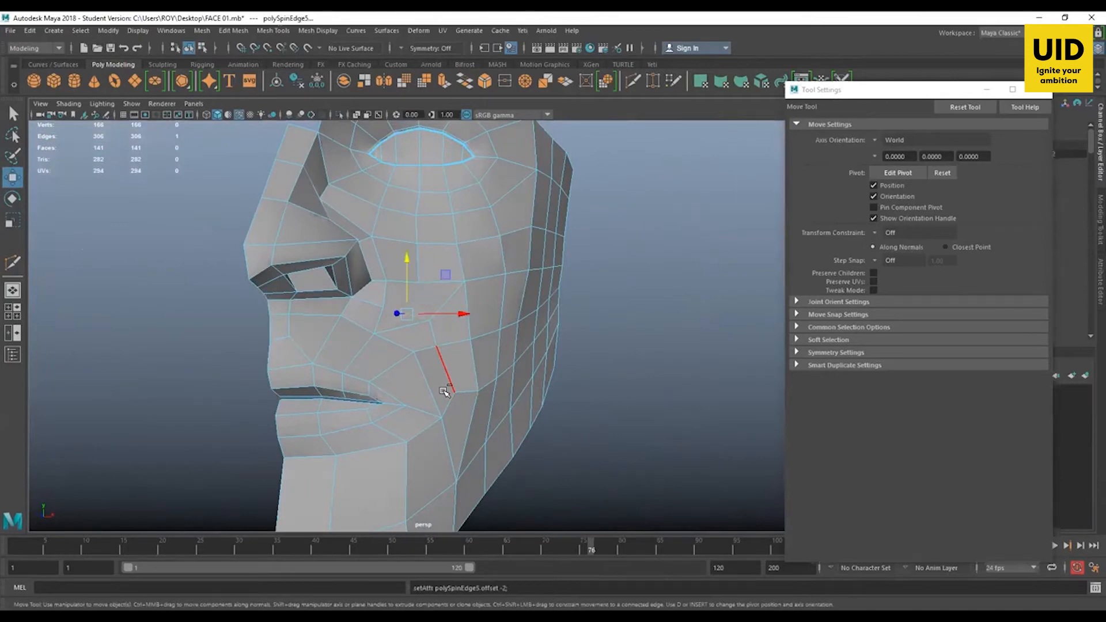
mouse_move(443, 391)
alt+mouse_down()
mouse_move(461, 394)
mouse_move(437, 396)
alt+mouse_up()
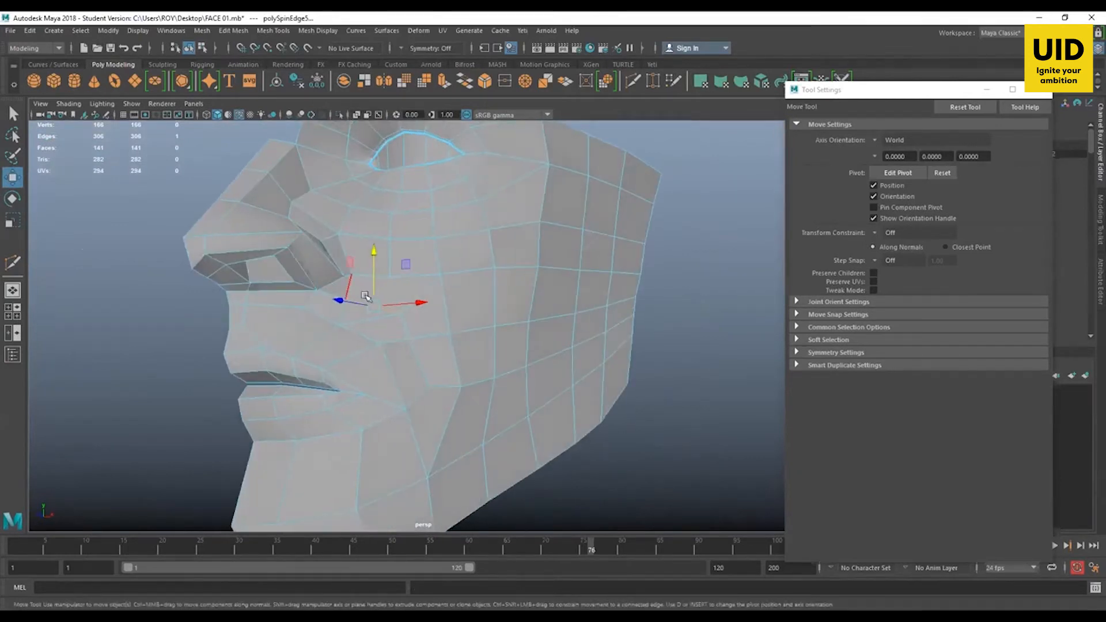
Step: Reposition the vertices between the nostril and the mouth corner in the front view so they follow the mustache's upper curve
scroll(455, 360, up, 5)
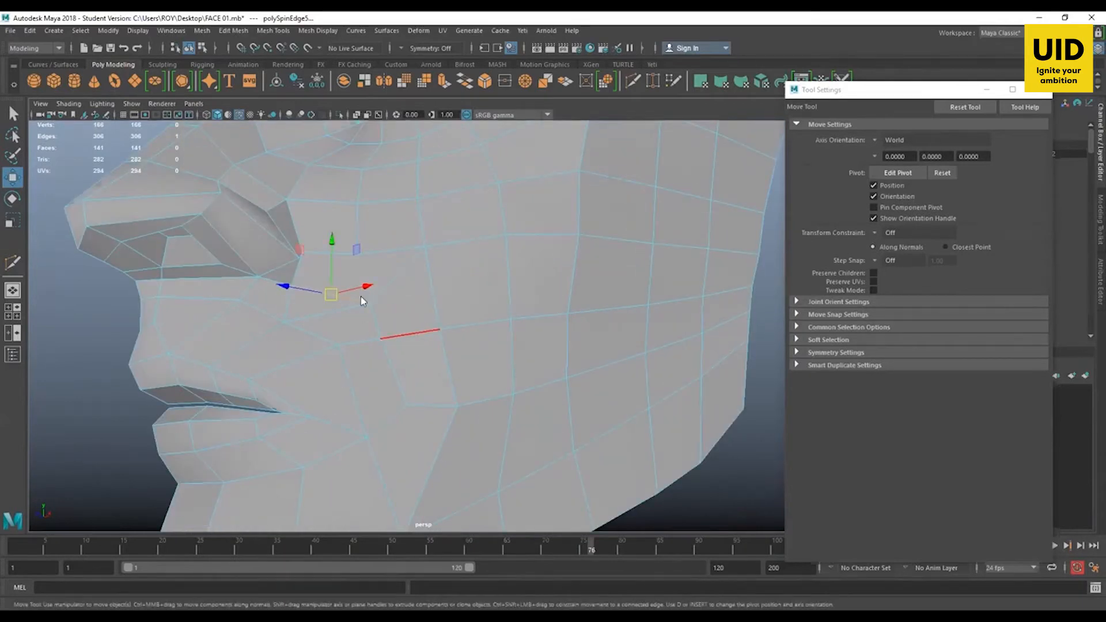
drag(447, 306, 454, 318)
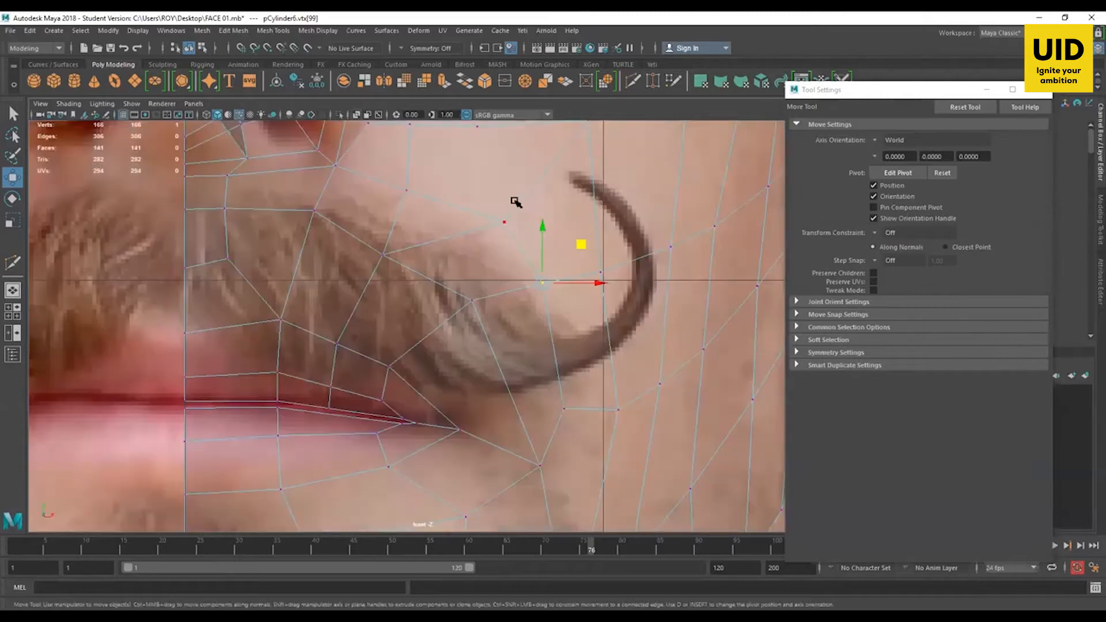
click(473, 299)
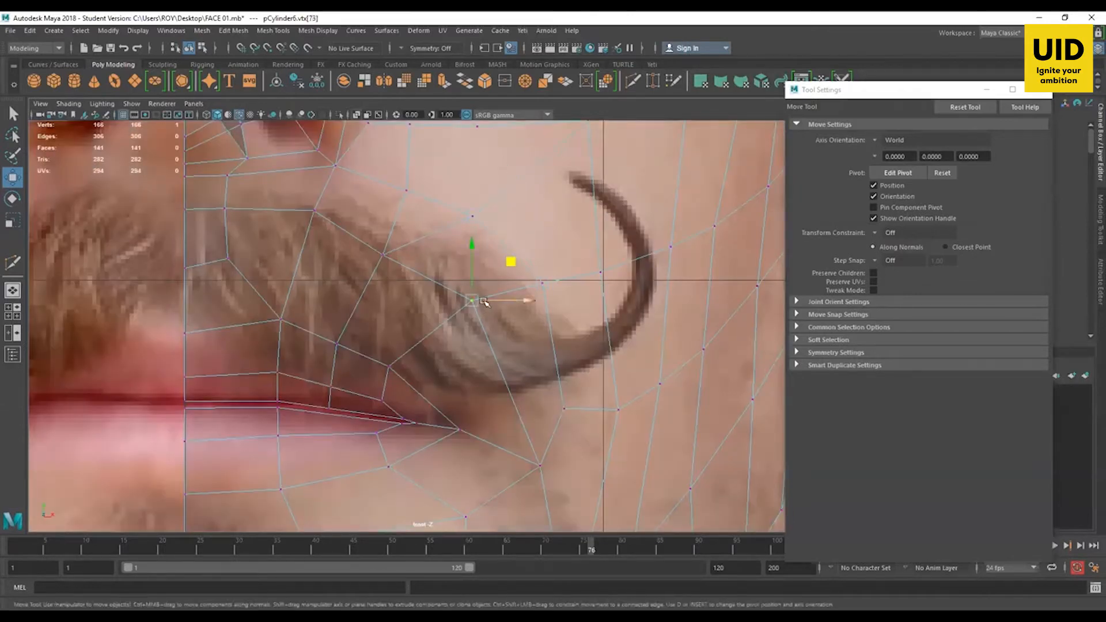
drag(487, 300, 479, 301)
click(383, 255)
drag(381, 255, 395, 250)
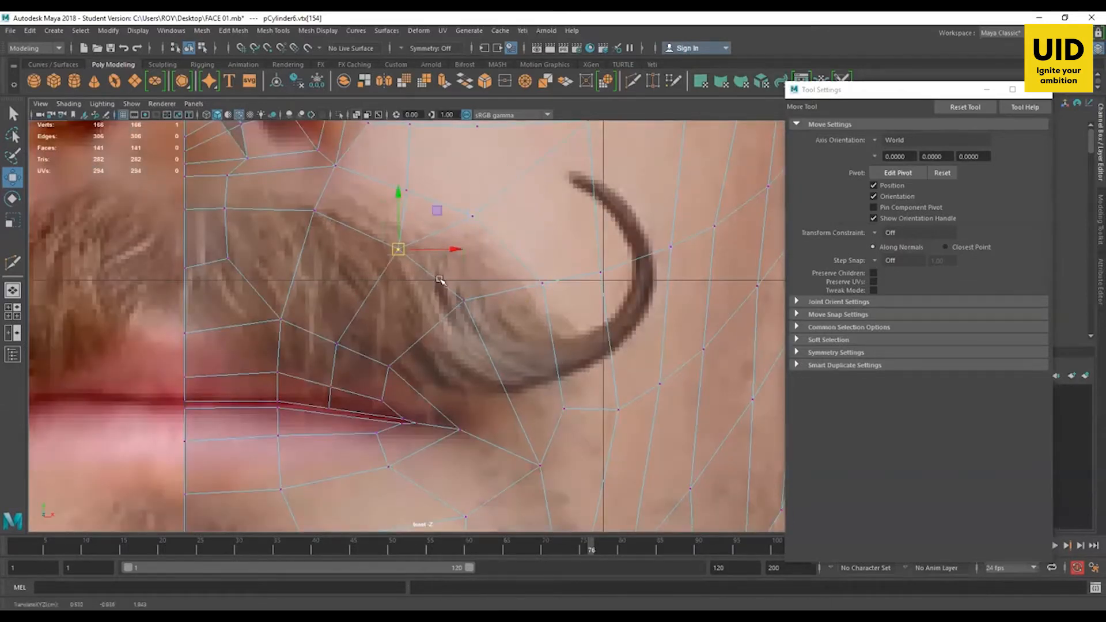
scroll(423, 272, down, 6)
scroll(431, 296, up, 6)
click(544, 282)
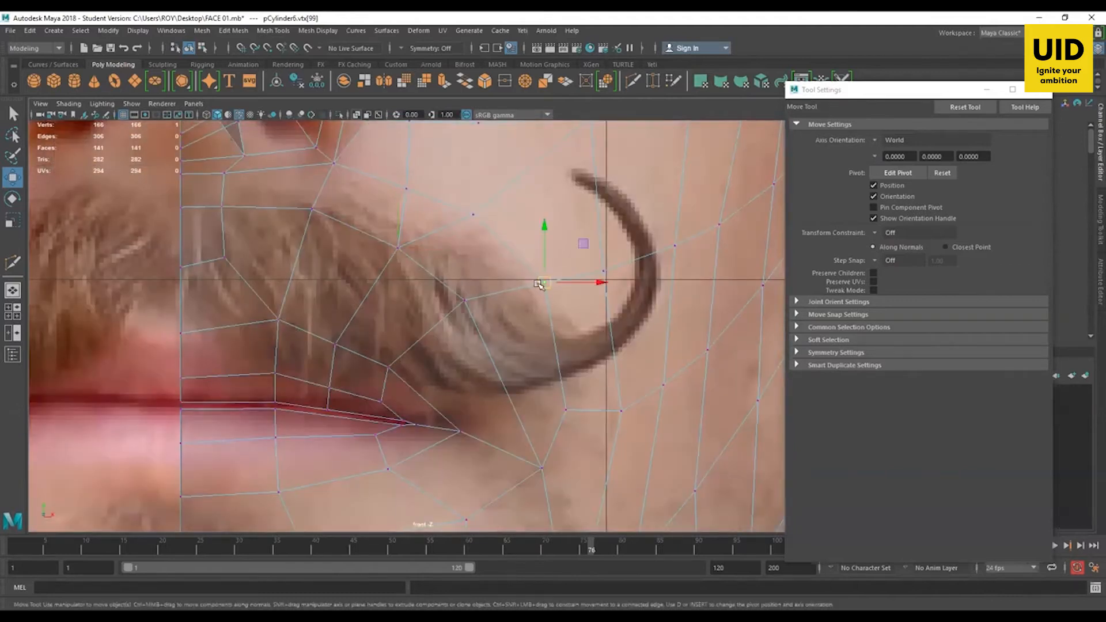
Step: Examine the cheek and mouth-corner vertices against the reference photo and from the perspective side
scroll(444, 299, down, 6)
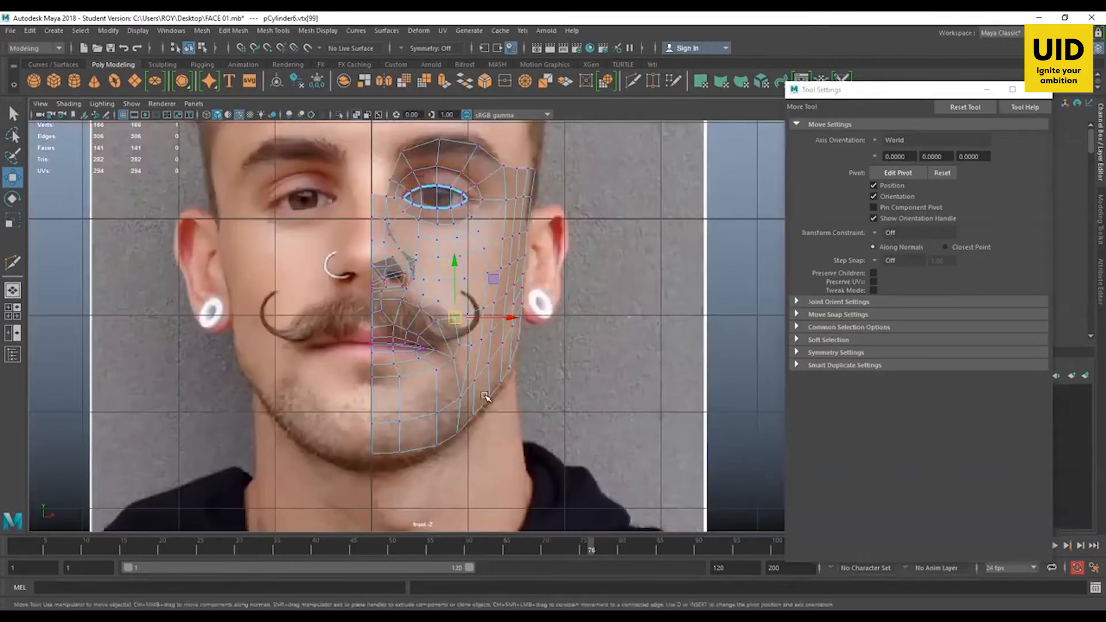
scroll(482, 332, up, 8)
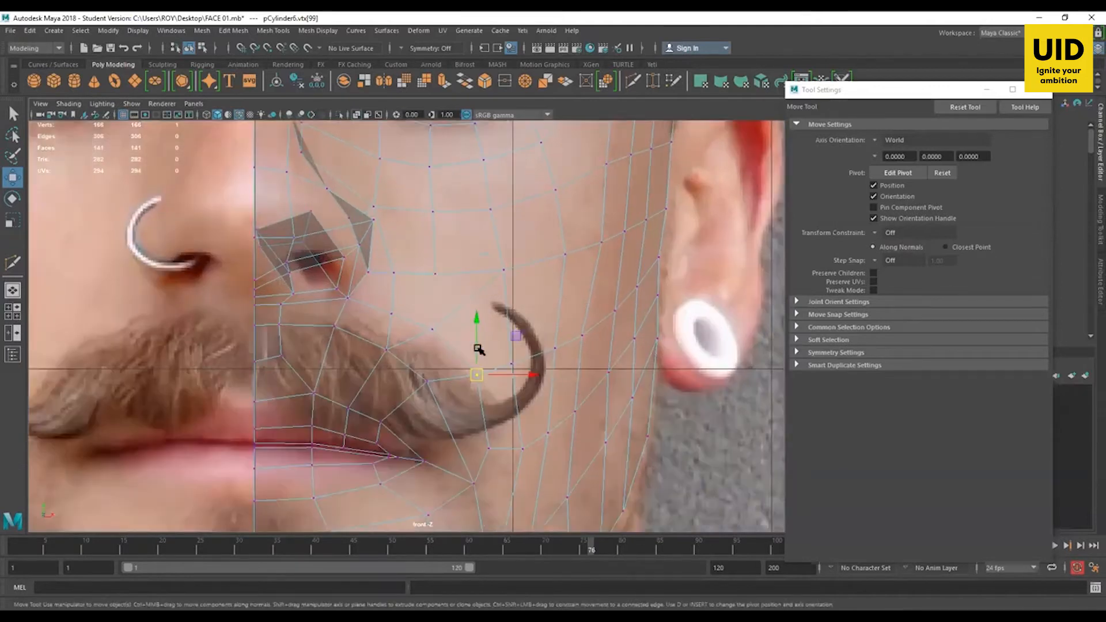
alt+middle_drag(438, 279, 418, 303)
scroll(437, 385, up, 1)
alt+middle_drag(437, 360, 400, 357)
click(457, 288)
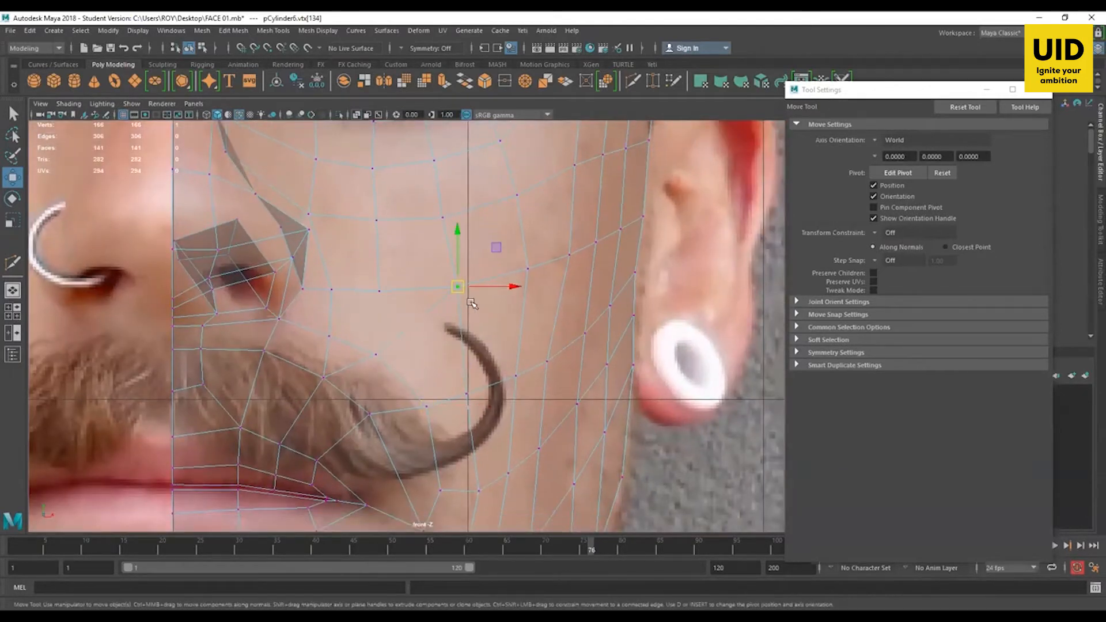
key(space)
key(space)
scroll(421, 300, down, 1)
scroll(339, 337, up, 4)
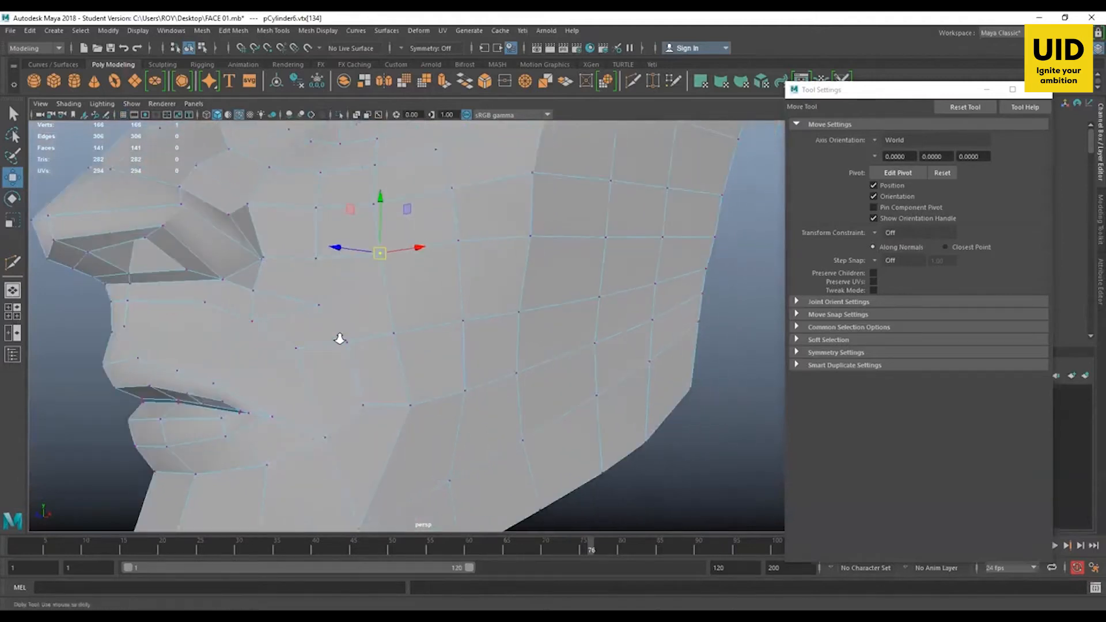
alt+middle_drag(342, 430, 362, 415)
click(362, 419)
scroll(473, 360, down, 4)
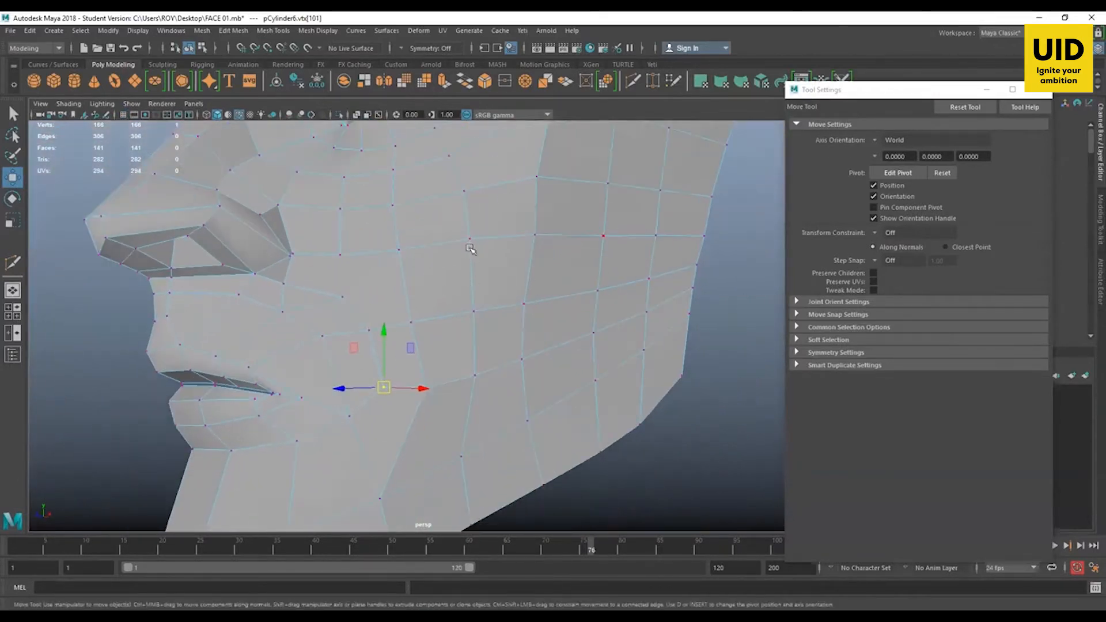
alt+middle_drag(619, 247, 463, 289)
alt+middle_drag(254, 321, 460, 298)
scroll(403, 297, up, 4)
Step: Spin the edge joining the vertex below the nostril's outer corner to the inner cheek vertex through several positions
right_drag(391, 257, 390, 209)
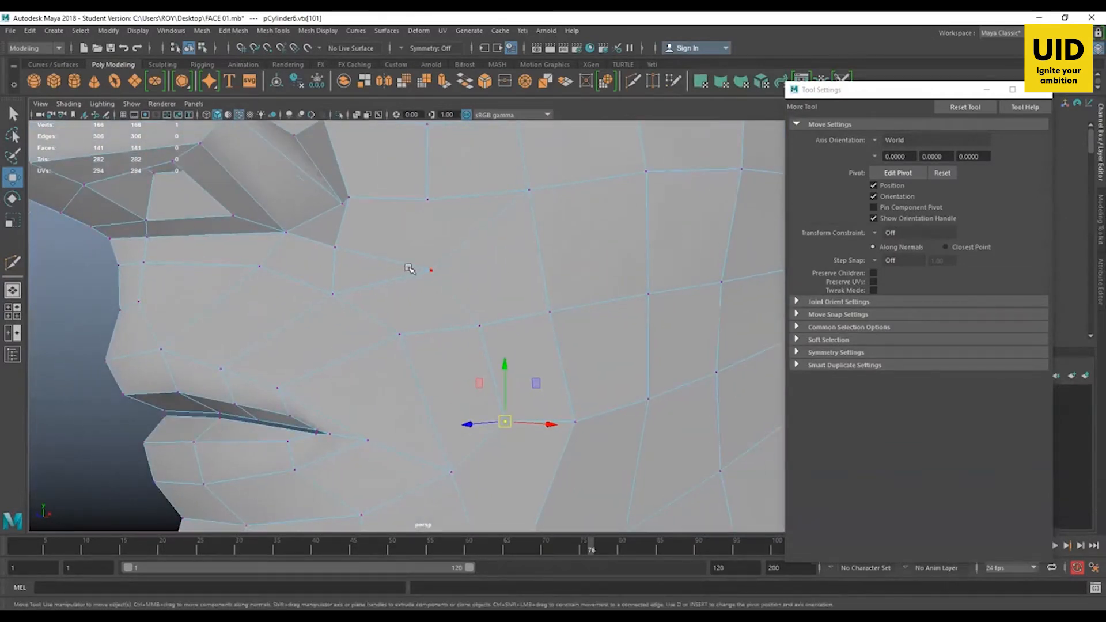
click(409, 266)
key(ctrl+alt+Left)
key(ctrl+alt+Left)
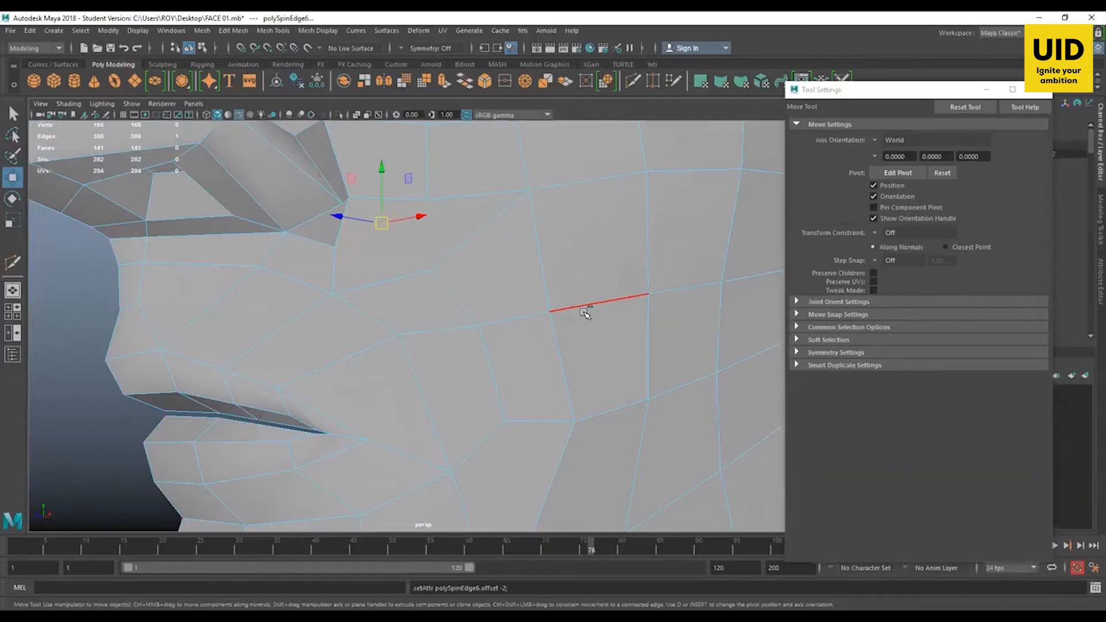
key(ctrl+alt+Left)
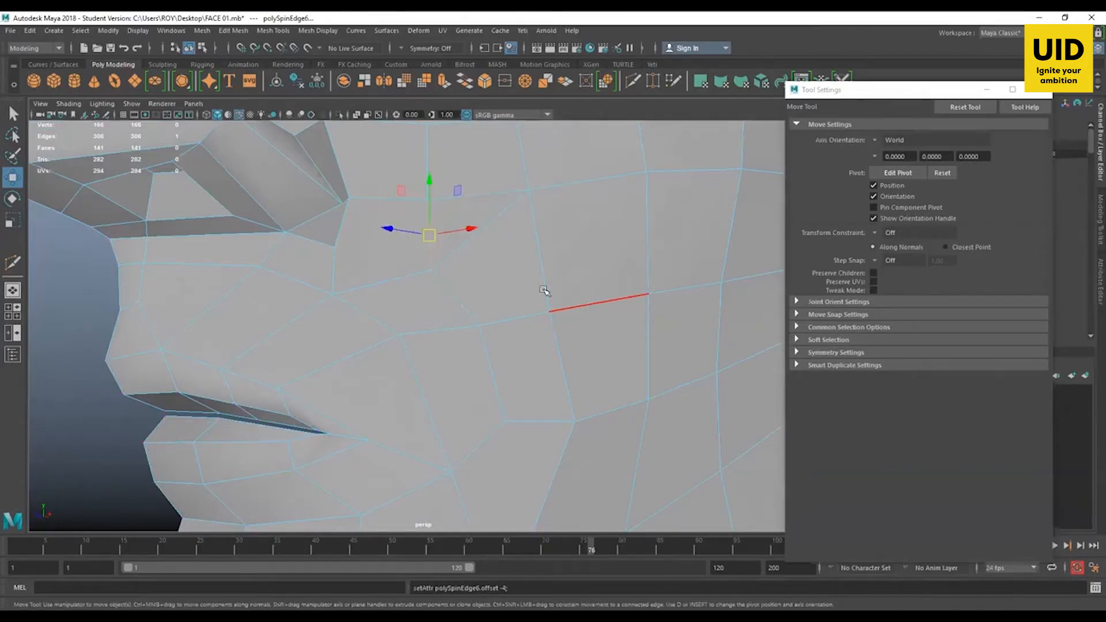
alt+right_drag(545, 290, 444, 278)
alt+drag(437, 367, 472, 359)
key(ctrl+alt+Left)
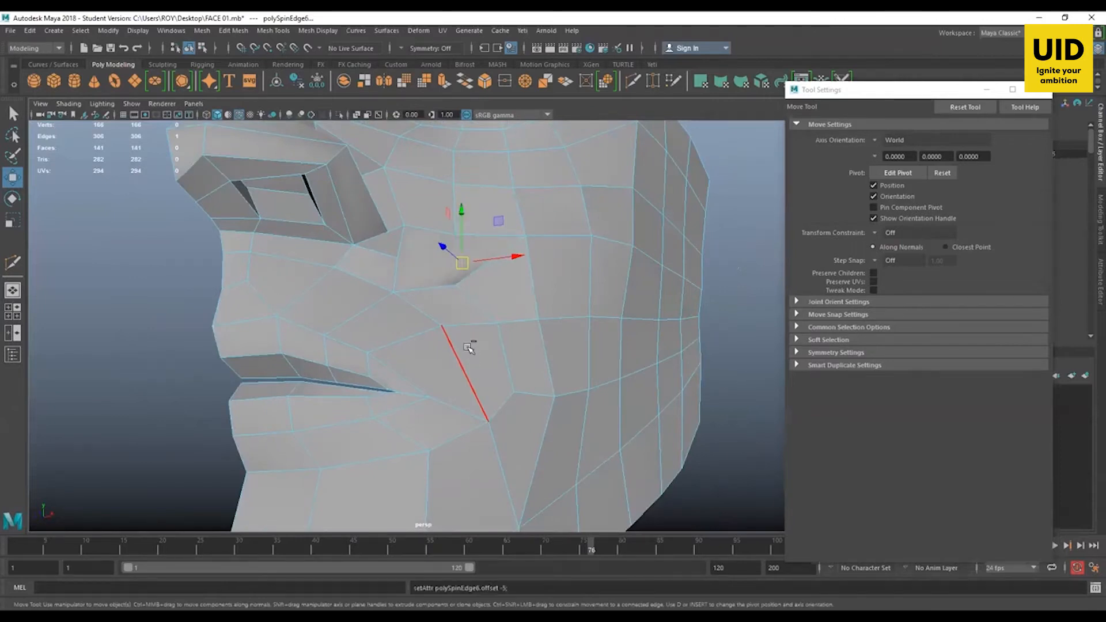
key(ctrl+alt+Left)
Step: Move the column of vertices running from below the mouth corner to the jawline inward in the front view
mouse_move(429, 323)
alt+mouse_down()
mouse_move(382, 338)
mouse_move(415, 340)
alt+mouse_up()
alt+drag(640, 490, 547, 306)
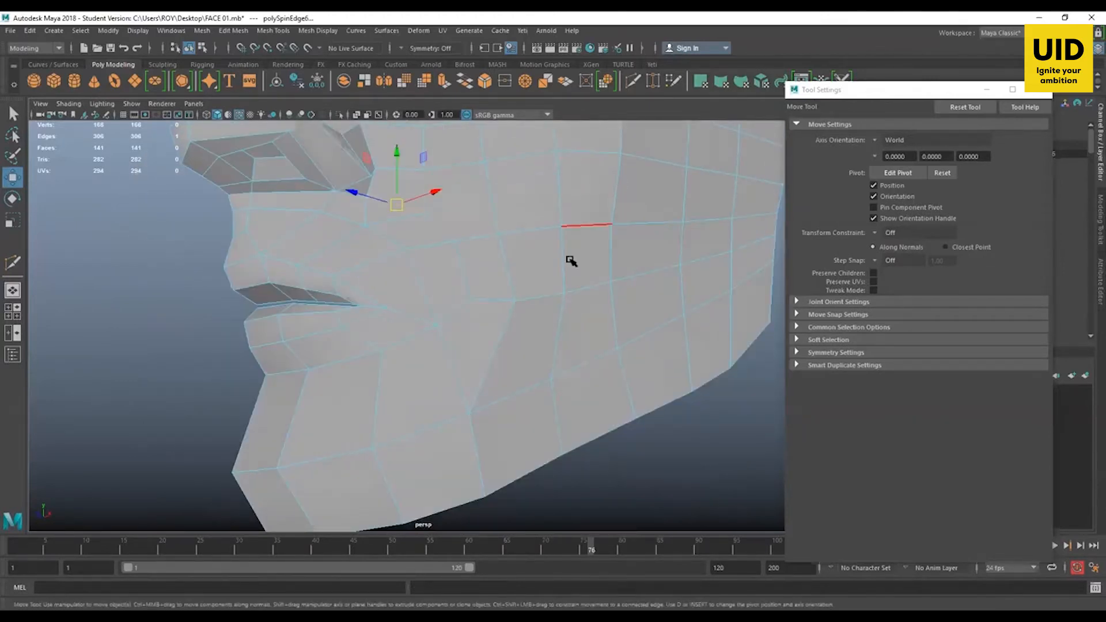
alt+middle_drag(471, 375, 442, 400)
alt+drag(474, 447, 446, 428)
alt+middle_drag(388, 423, 431, 334)
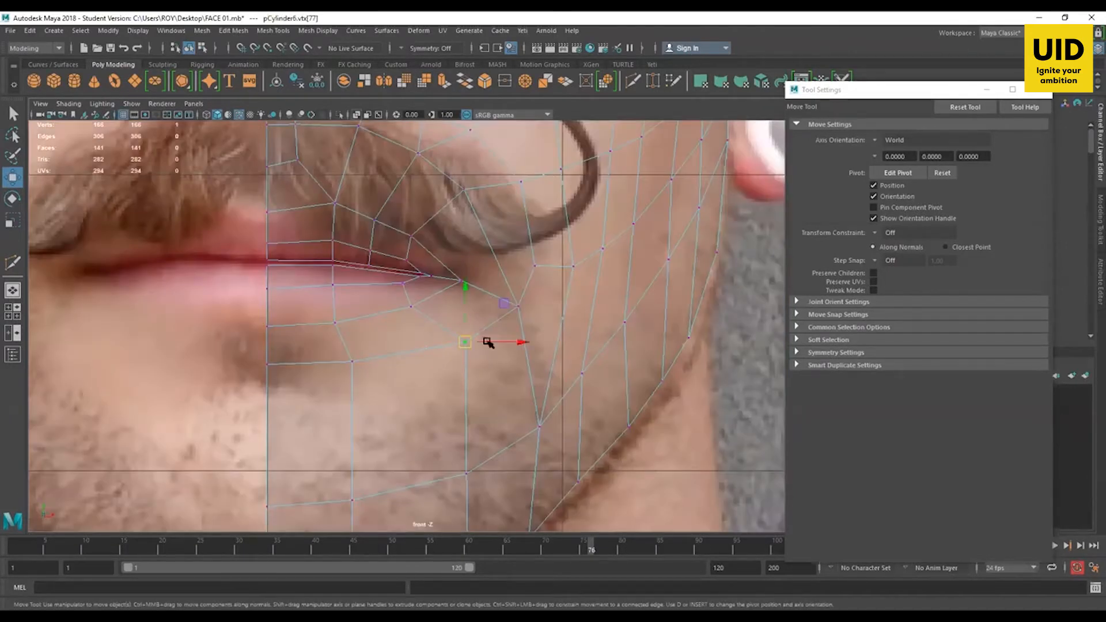
drag(502, 304, 464, 309)
alt+middle_drag(494, 451, 489, 365)
drag(490, 369, 407, 424)
drag(512, 389, 443, 392)
click(462, 487)
drag(461, 489, 449, 498)
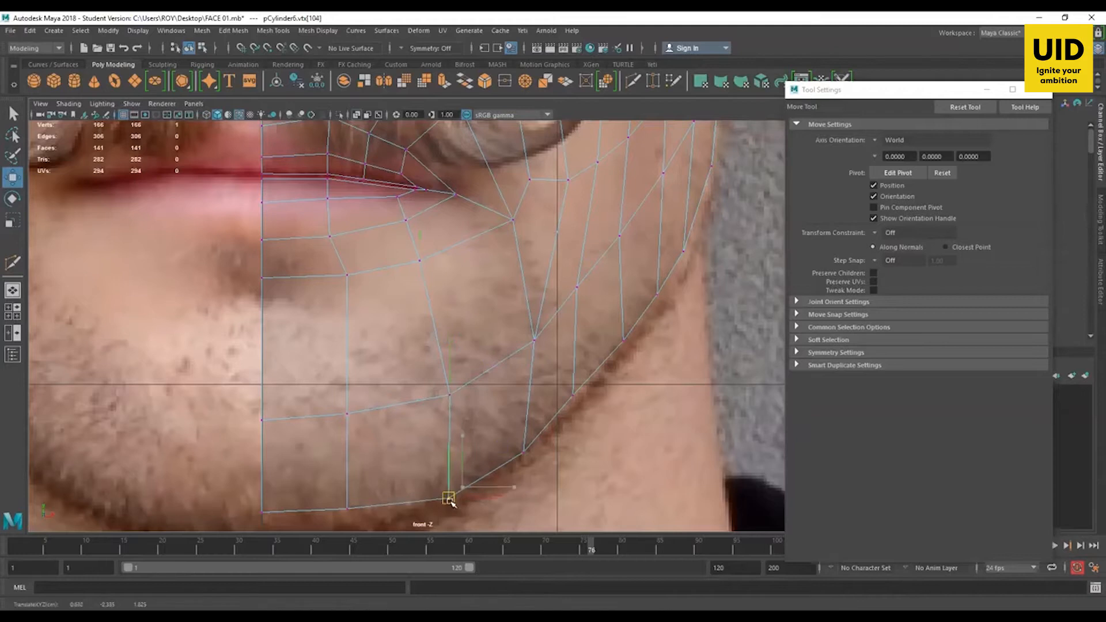
Step: Shift the two vertices of the next jaw column outward toward the ear
click(536, 341)
click(577, 287)
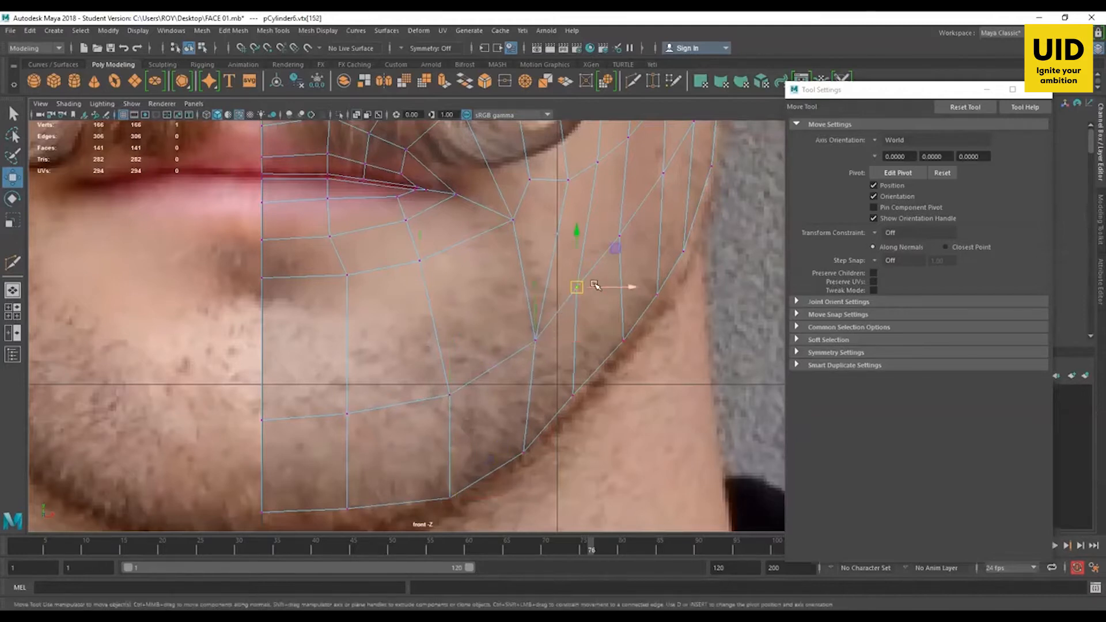
drag(577, 287, 589, 288)
click(573, 396)
drag(574, 395, 585, 396)
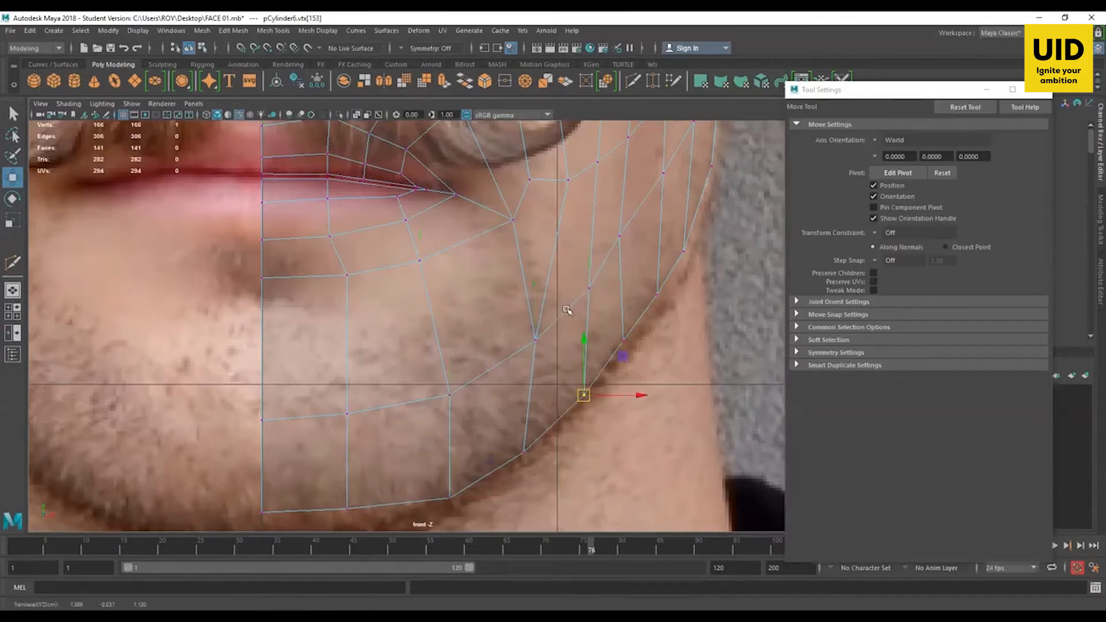
Step: Nudge the vertex outside the mouth corner inward and even out the row of cheek vertices running from there toward the ear
alt+middle_drag(560, 292, 494, 419)
click(464, 378)
drag(465, 378, 457, 370)
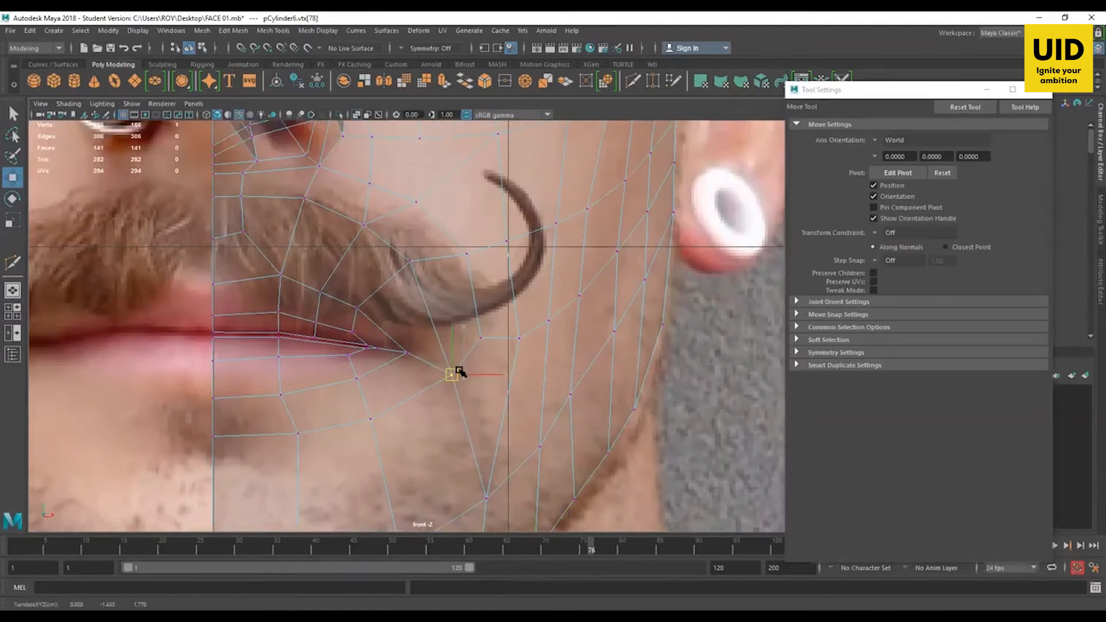
alt+middle_drag(489, 334, 481, 286)
click(493, 305)
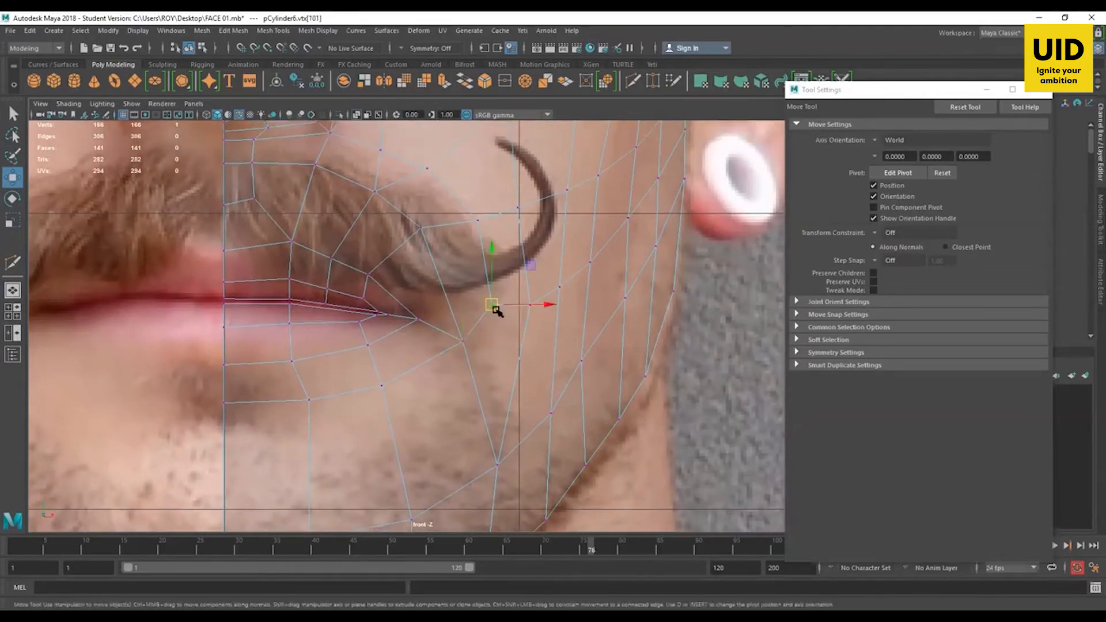
drag(493, 306, 601, 260)
click(530, 304)
click(560, 287)
click(591, 264)
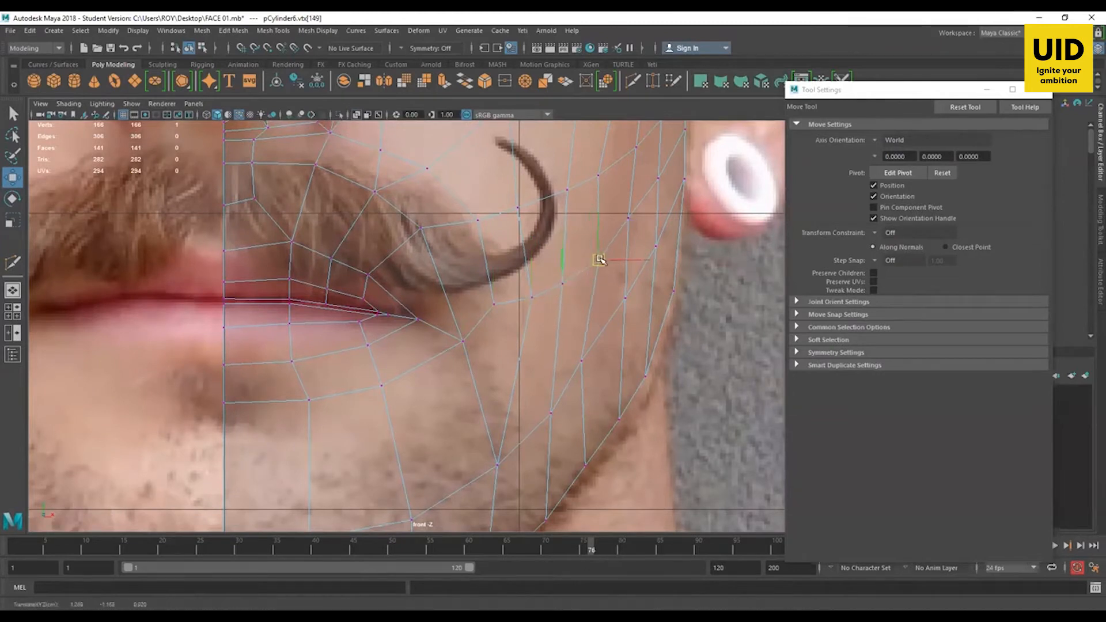
click(629, 219)
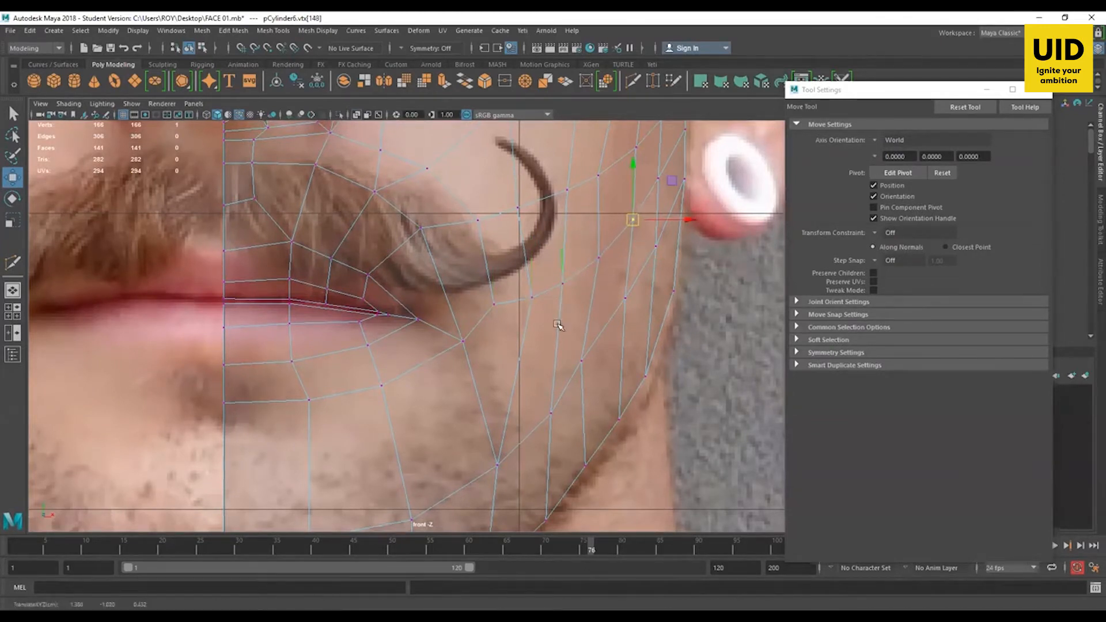
Step: Adjust the outer cheek vertices between the mustache curl and the earlobe to smooth the row above
alt+middle_drag(631, 217, 602, 262)
click(601, 263)
alt+middle_drag(647, 225, 630, 280)
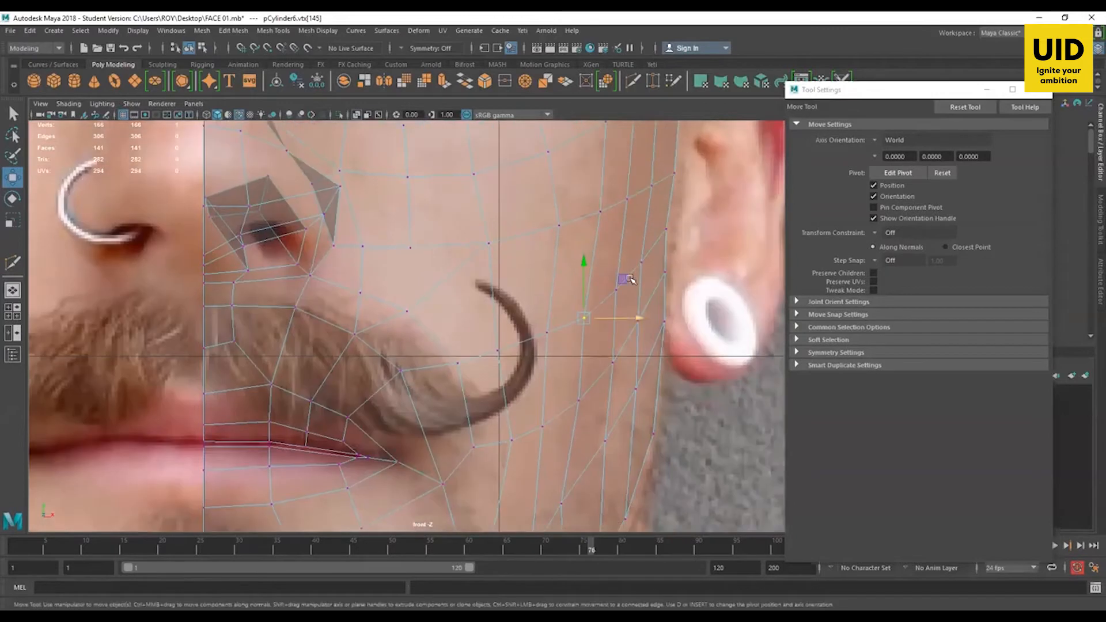
drag(628, 303, 629, 303)
drag(633, 244, 665, 262)
Step: Adjust the row of chin vertices below the lower lip, moving the one nearest the centreline vertex inward
alt+middle_drag(463, 494, 531, 365)
alt+middle_drag(473, 385, 554, 295)
drag(464, 306, 318, 360)
mouse_move(393, 329)
mouse_down()
mouse_move(384, 334)
mouse_move(394, 331)
mouse_up()
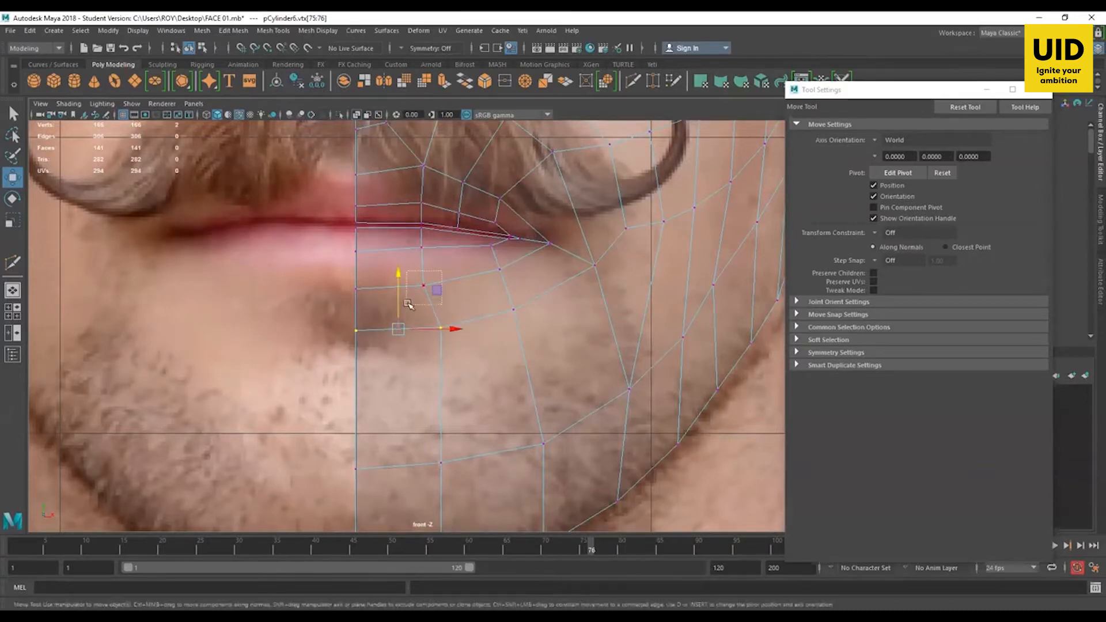
click(425, 285)
drag(461, 314, 401, 357)
drag(485, 328, 472, 328)
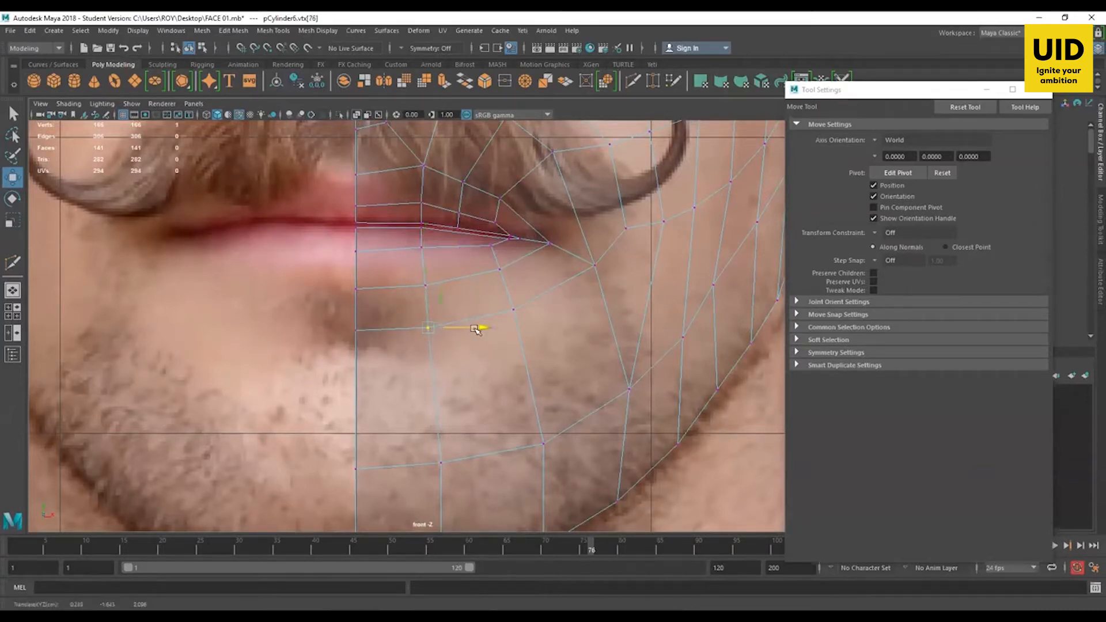
drag(529, 288, 500, 327)
drag(542, 309, 591, 319)
Step: Examine the half-face in perspective with smooth preview on, and return to the low-poly display near the nostril
key(space)
key(space)
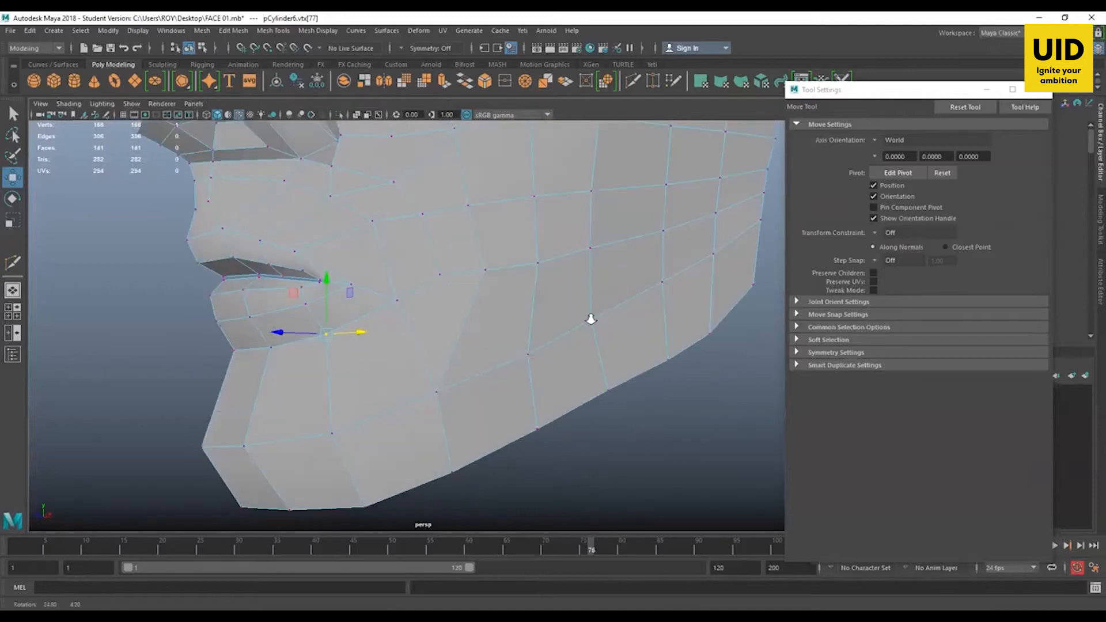
alt+right_drag(591, 319, 455, 346)
alt+middle_drag(465, 323, 479, 439)
key(3)
alt+drag(466, 423, 526, 487)
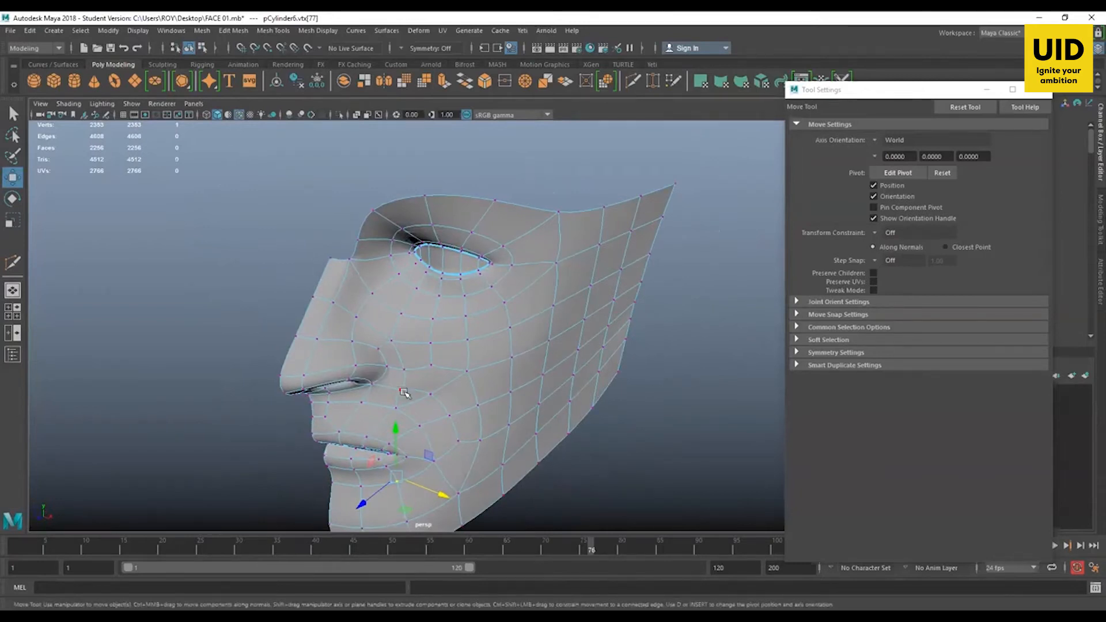
key(1)
alt+right_drag(403, 395, 535, 447)
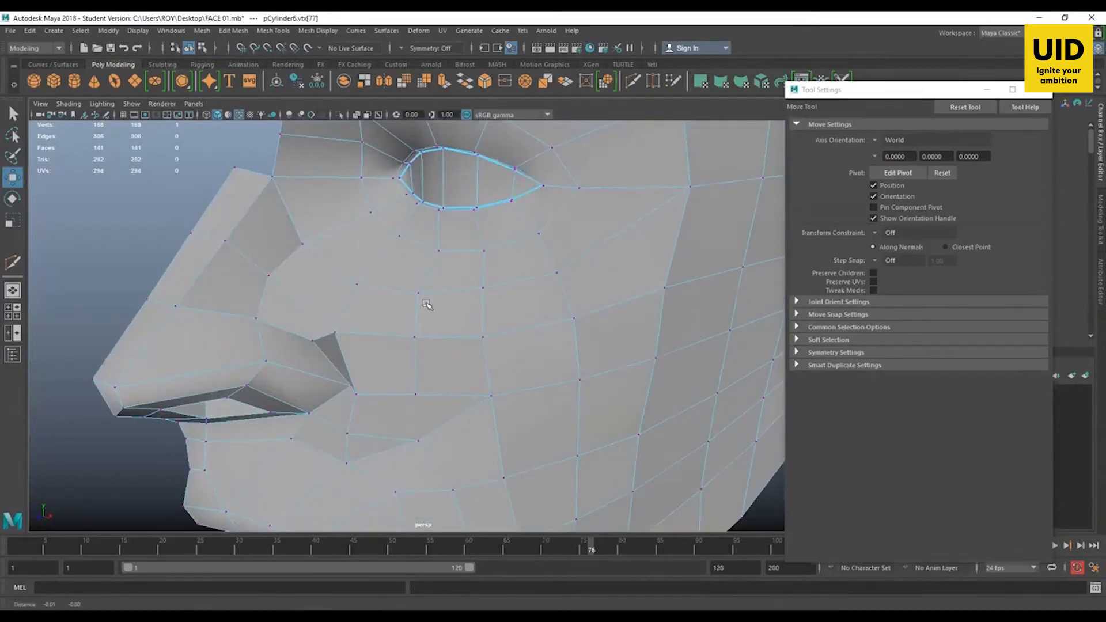
alt+drag(495, 409, 447, 316)
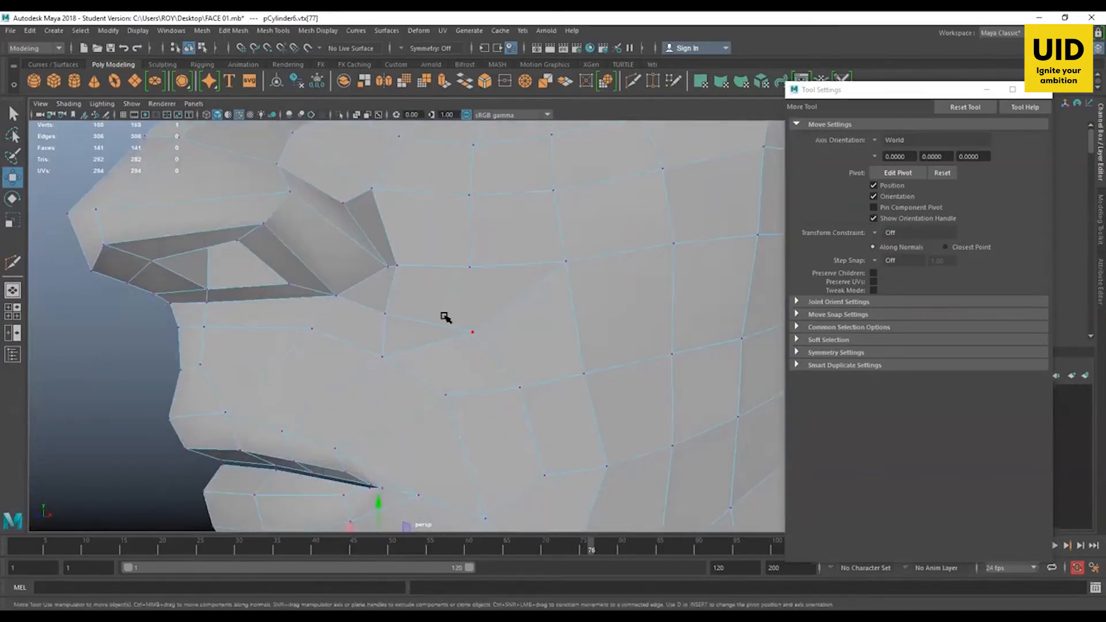
Step: Delete the unwanted edges between the nostril wing and the cheek vertices above the mouth corner
key(F10)
click(457, 333)
shift+click(501, 305)
key(Delete)
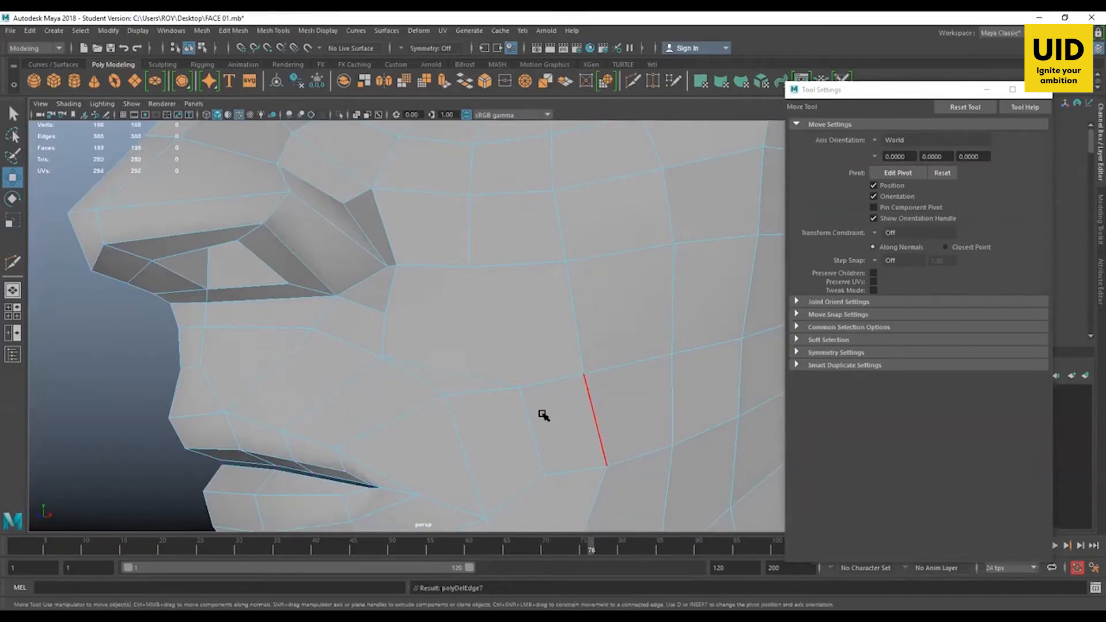
click(456, 371)
key(Delete)
Step: Cut new edges with Multi-Cut from the nostril wing and the cheek vertex beside it down to the row above the mouth corner
click(384, 314)
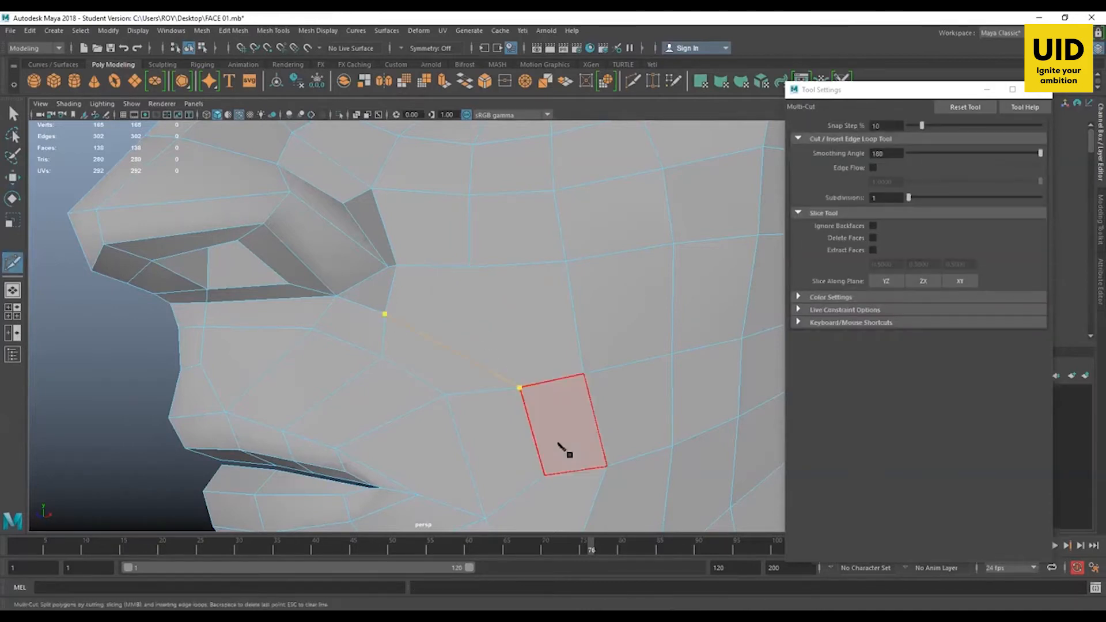
alt+drag(543, 432, 421, 424)
key(w)
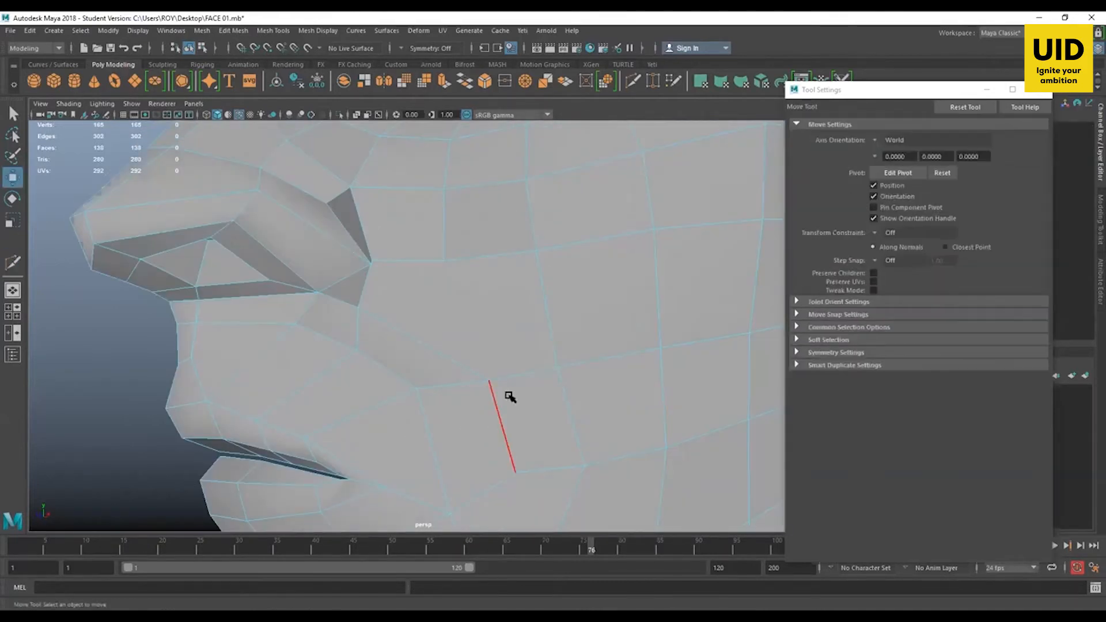
scroll(501, 394, down, 2)
alt+drag(469, 388, 489, 385)
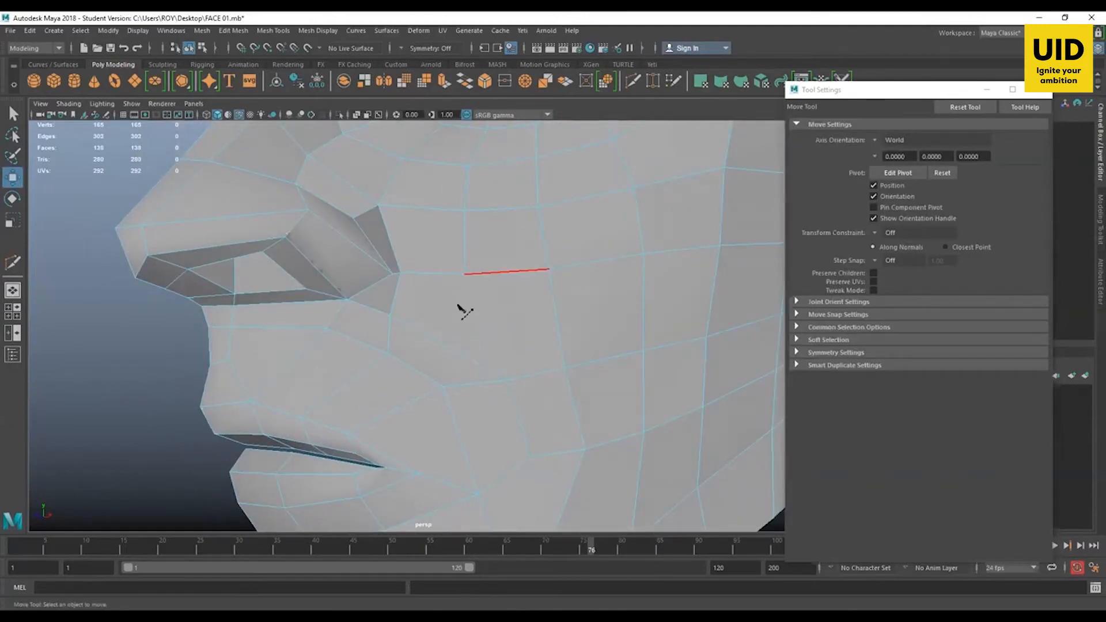
key(g)
click(465, 275)
click(508, 379)
click(530, 456)
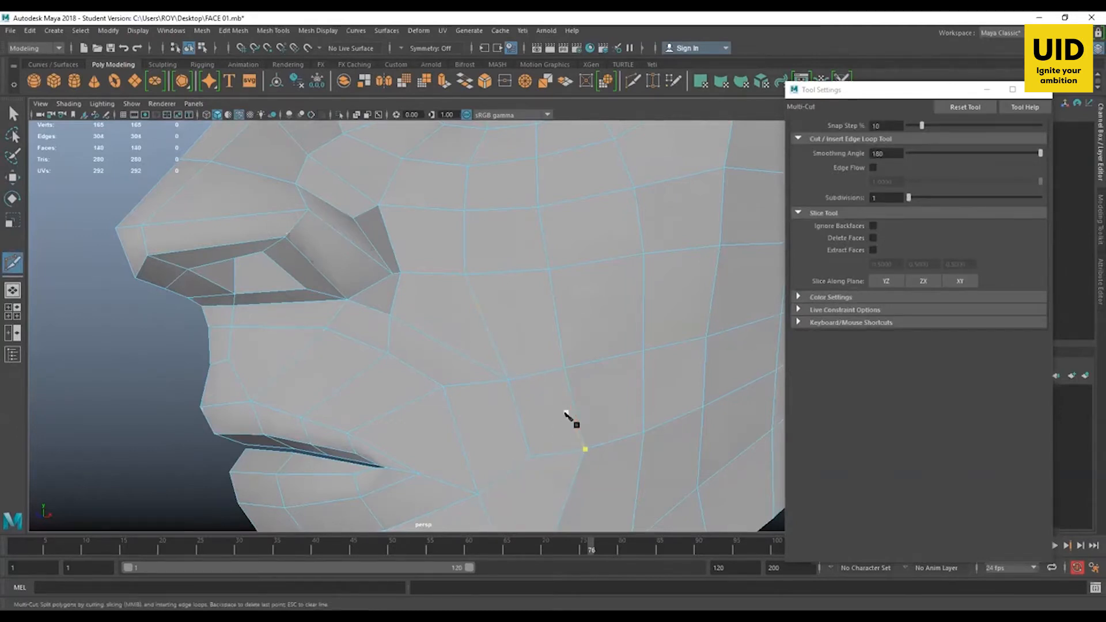
Step: Examine the recut cheek in smooth preview, and return to the low-poly display near the nostril and mouth
key(3)
alt+drag(489, 376, 515, 268)
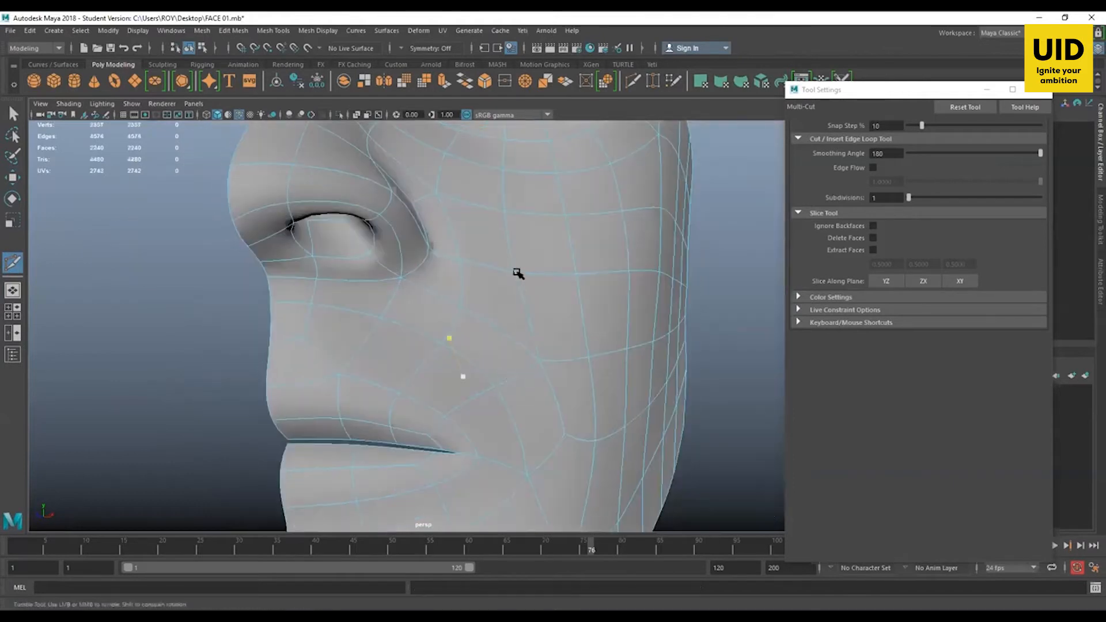
key(w)
alt+drag(660, 350, 536, 353)
scroll(519, 352, down, 3)
right_drag(444, 375, 466, 353)
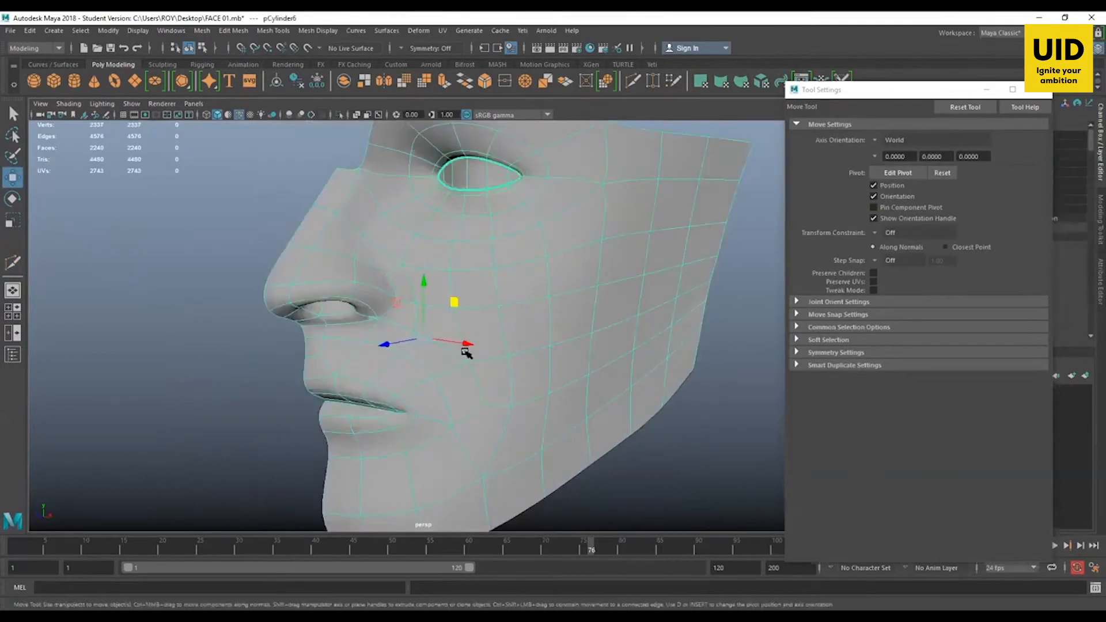
key(1)
alt+drag(468, 378, 590, 430)
click(701, 463)
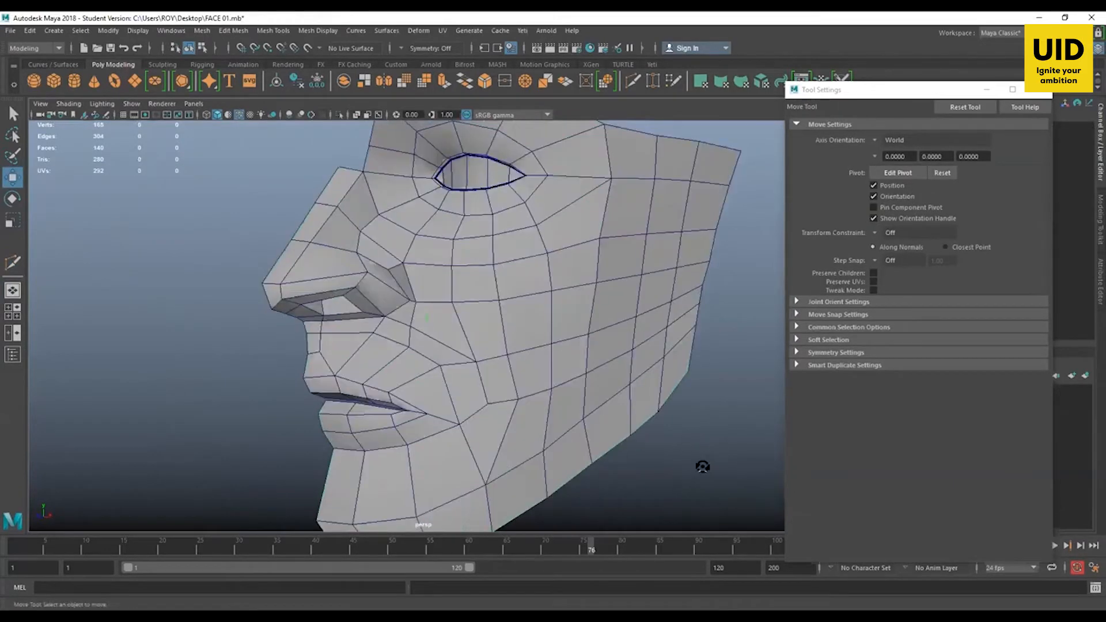
alt+drag(701, 465, 626, 469)
scroll(411, 311, up, 3)
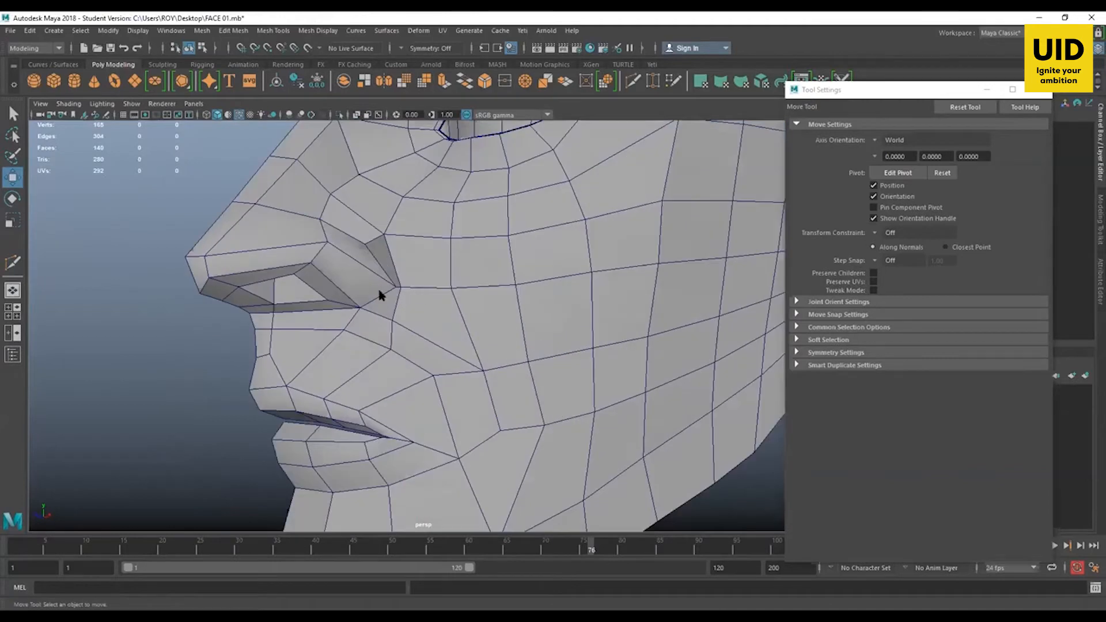
Step: Adjust the vertices around the new cuts between the nostril wing and the cheek
right_drag(396, 321, 357, 321)
click(393, 321)
alt+drag(396, 323, 408, 404)
drag(413, 402, 452, 433)
drag(509, 359, 500, 348)
click(438, 351)
mouse_move(562, 388)
alt+mouse_down()
mouse_move(535, 366)
mouse_move(570, 381)
alt+mouse_up()
Step: In the front view, move the cheek vertex inside the mustache curl up and toward the nose
click(535, 362)
key(space)
key(space)
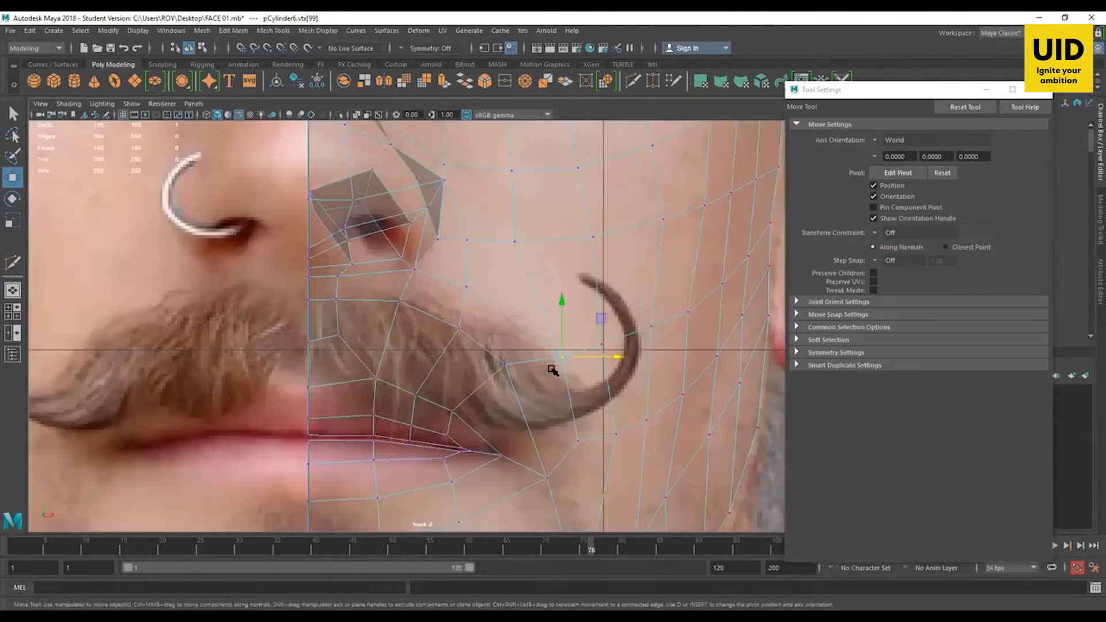
drag(601, 319, 591, 306)
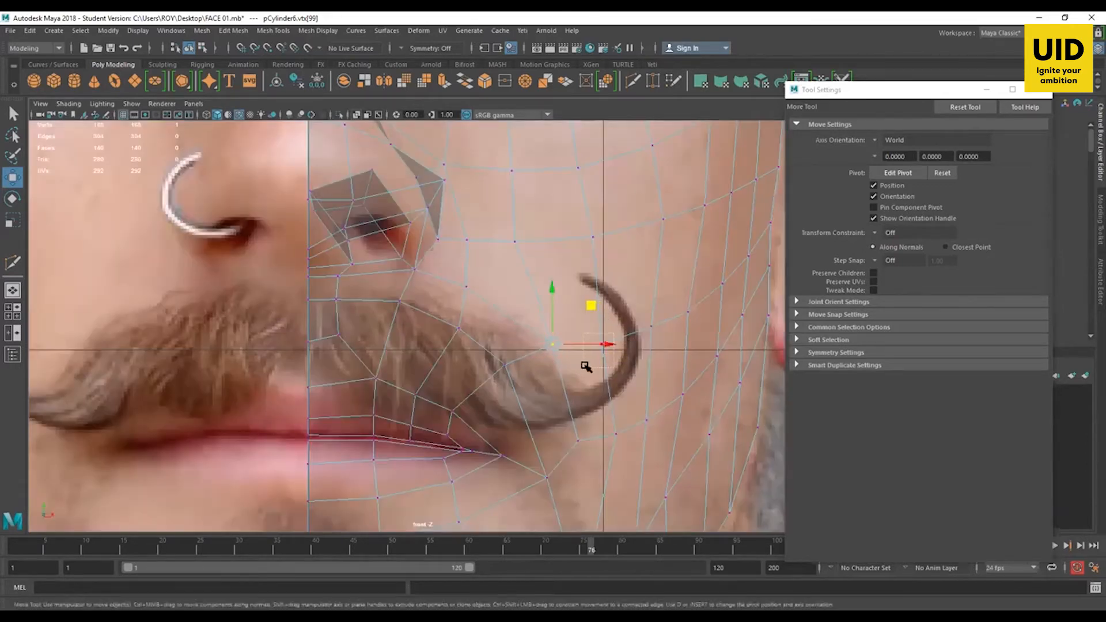
drag(584, 366, 623, 320)
click(556, 347)
mouse_move(558, 346)
mouse_down()
mouse_move(549, 320)
mouse_move(550, 332)
mouse_up()
Step: Raise the cheek vertices between the mustache curl and the ear to continue the row upward in a smooth arc
drag(631, 368, 670, 341)
drag(693, 286, 693, 268)
drag(712, 325, 670, 300)
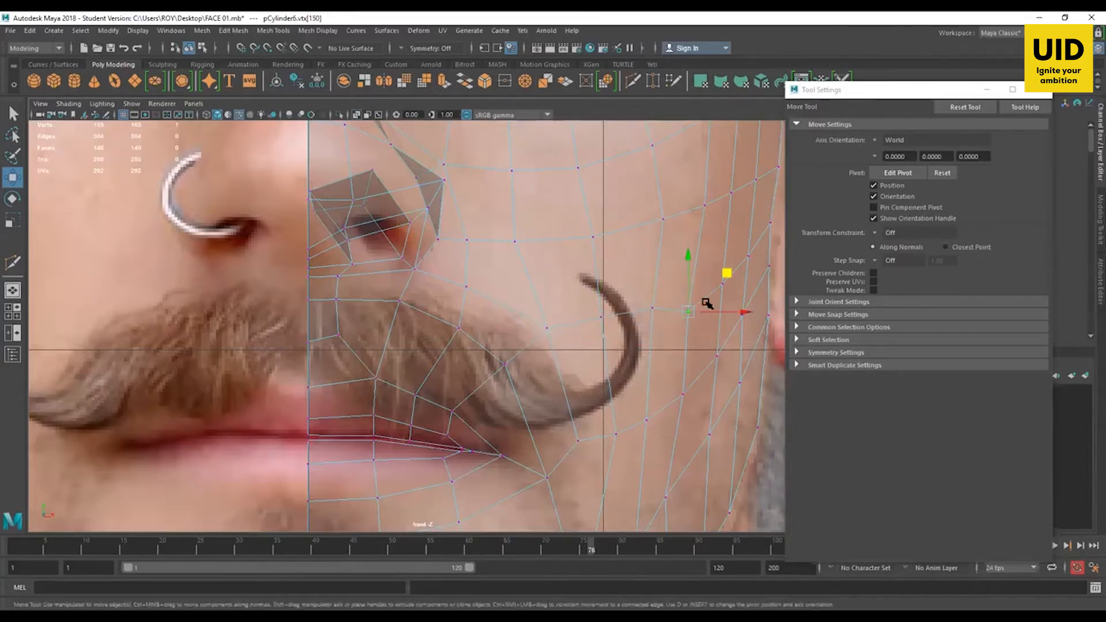
drag(727, 274, 730, 257)
drag(739, 303, 713, 274)
drag(762, 243, 762, 234)
drag(707, 314, 682, 286)
drag(729, 257, 730, 251)
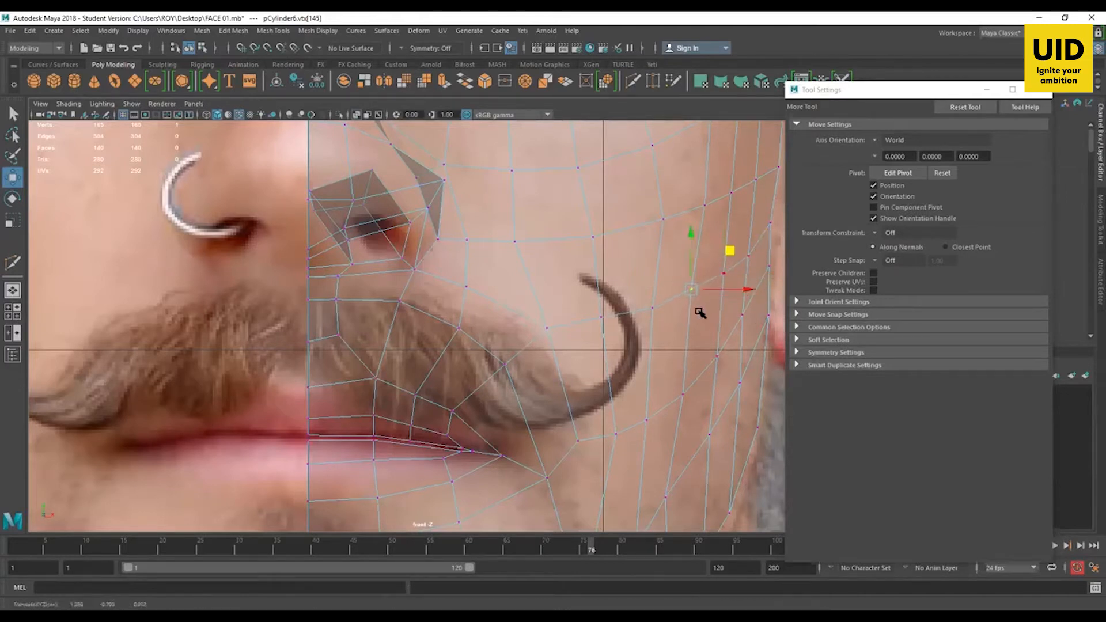
drag(677, 323, 649, 304)
drag(686, 265, 694, 259)
Step: Fine-tune the spacing of the raised cheek row, working from the ear side back to the vertex inside the mustache curl
drag(779, 216, 726, 256)
click(687, 274)
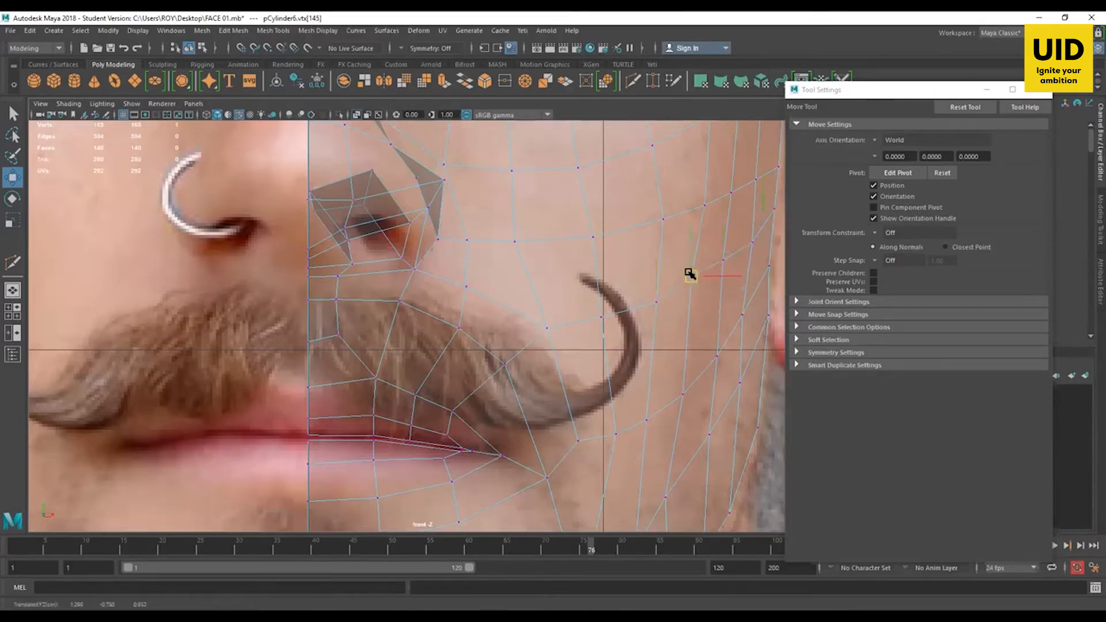
click(752, 244)
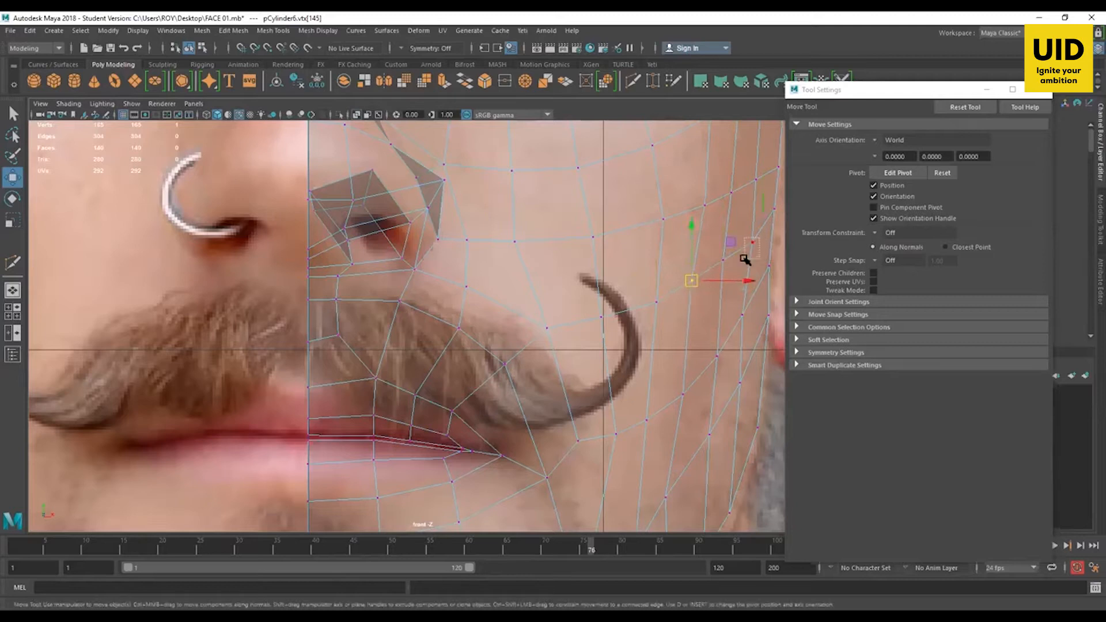
click(648, 298)
click(599, 312)
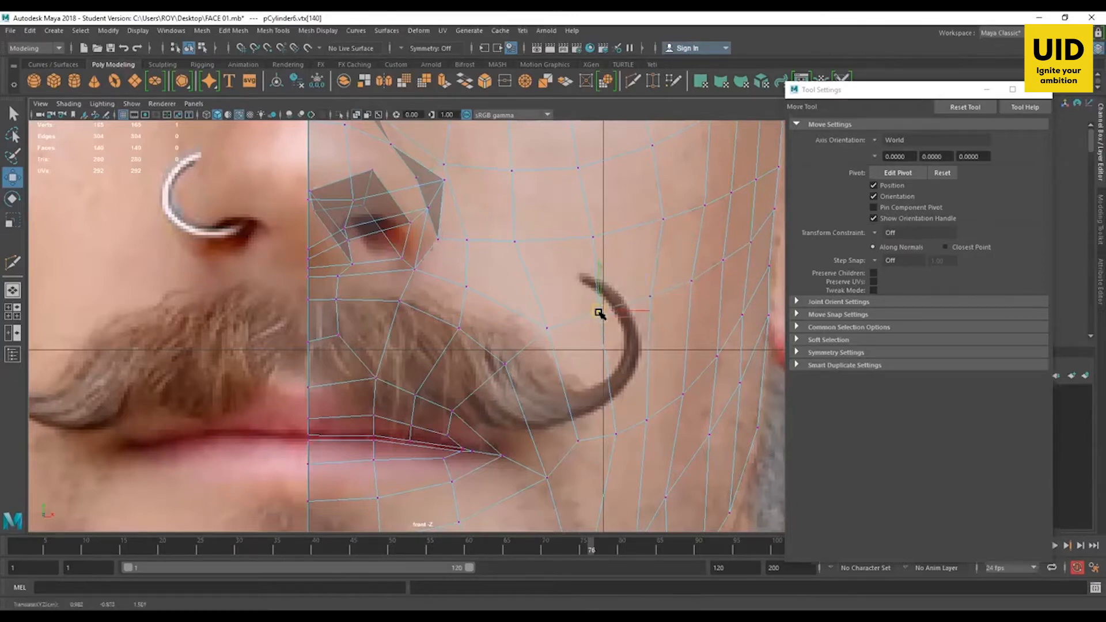
click(546, 328)
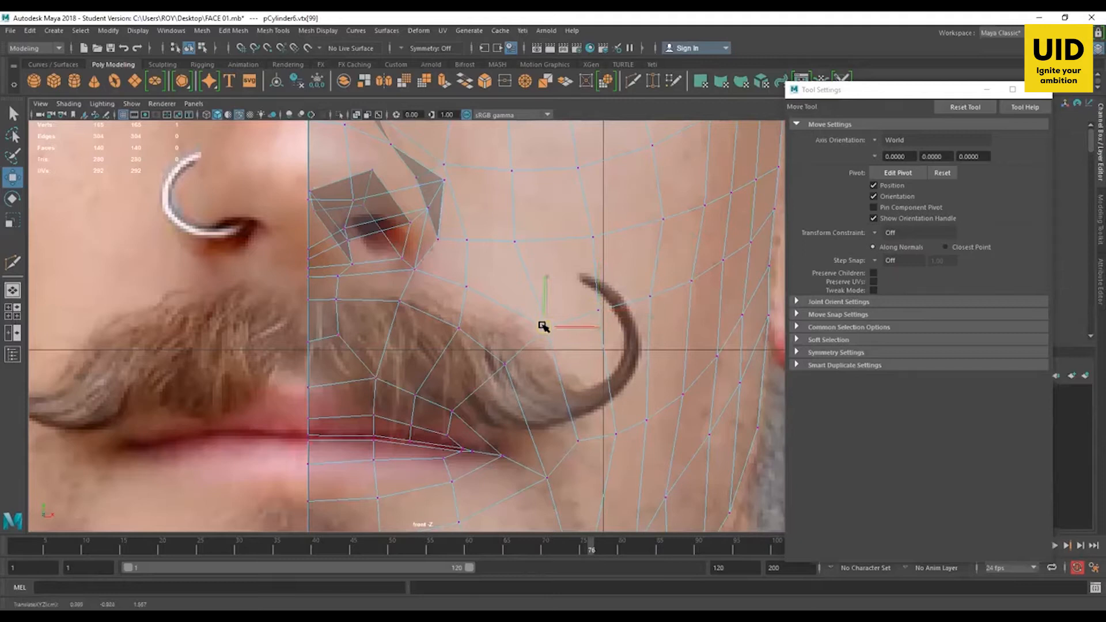
click(650, 298)
drag(650, 298, 600, 313)
click(598, 312)
click(542, 332)
drag(541, 335, 549, 333)
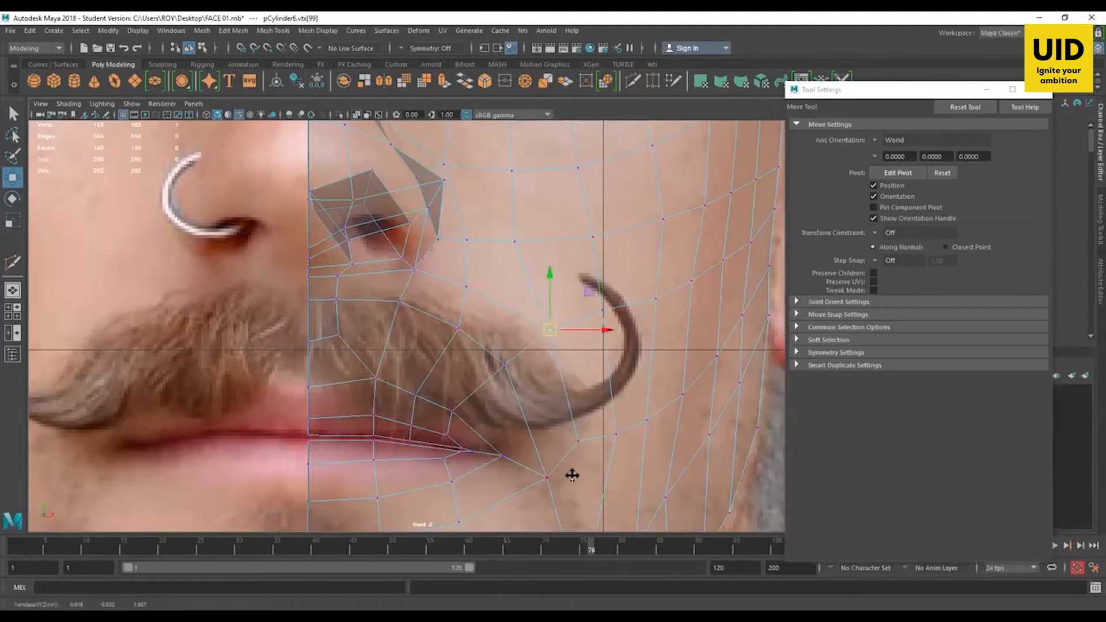
Step: Raise the vertex outside the mouth corner slightly and smooth the row of cheek vertices running from it toward the earlobe
alt+middle_drag(572, 475, 536, 347)
click(510, 323)
drag(510, 323, 507, 313)
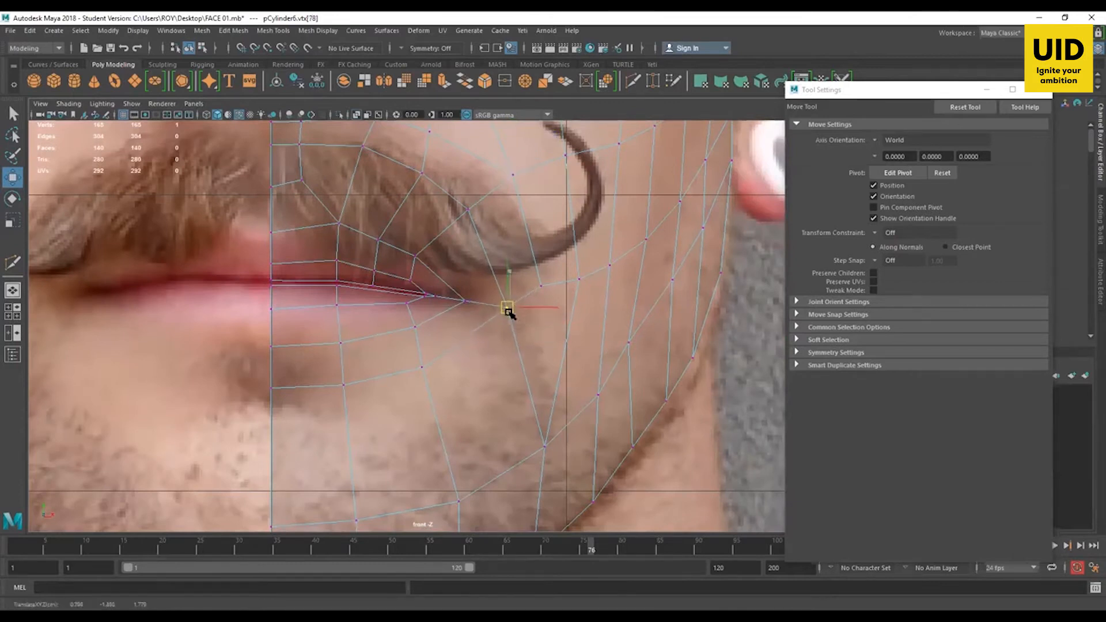
click(583, 275)
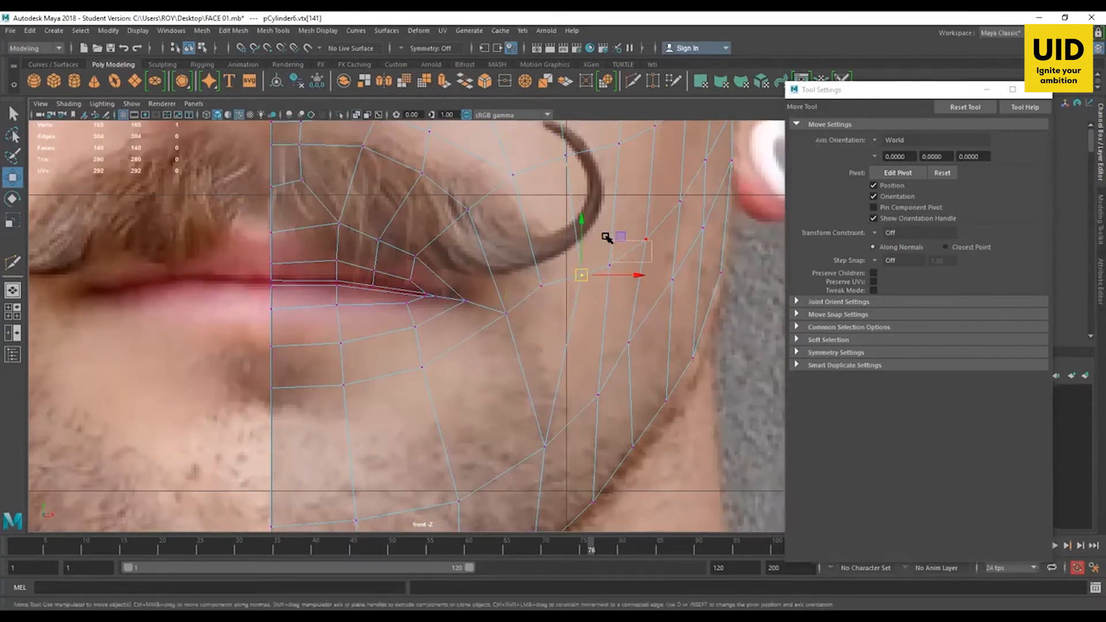
drag(596, 226, 671, 282)
drag(628, 253, 629, 240)
alt+middle_drag(693, 204, 686, 255)
drag(662, 254, 673, 257)
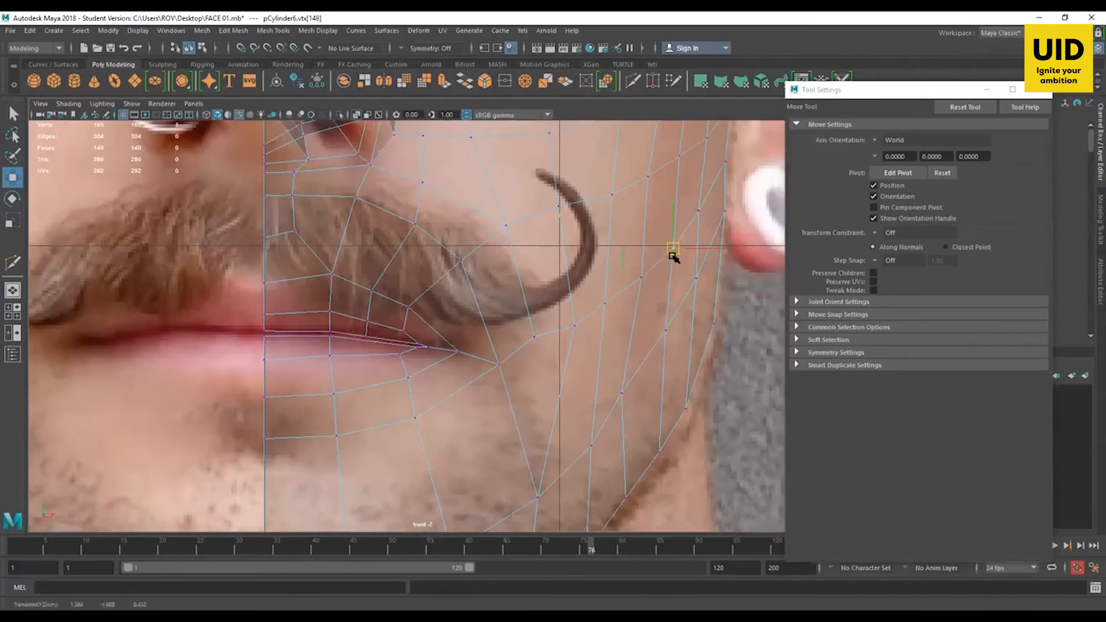
click(575, 326)
Step: Try to insert an edge loop through the vertical edges between the lower lip and chin in perspective
key(space)
key(space)
alt+right_drag(602, 323, 486, 383)
alt+drag(486, 383, 565, 333)
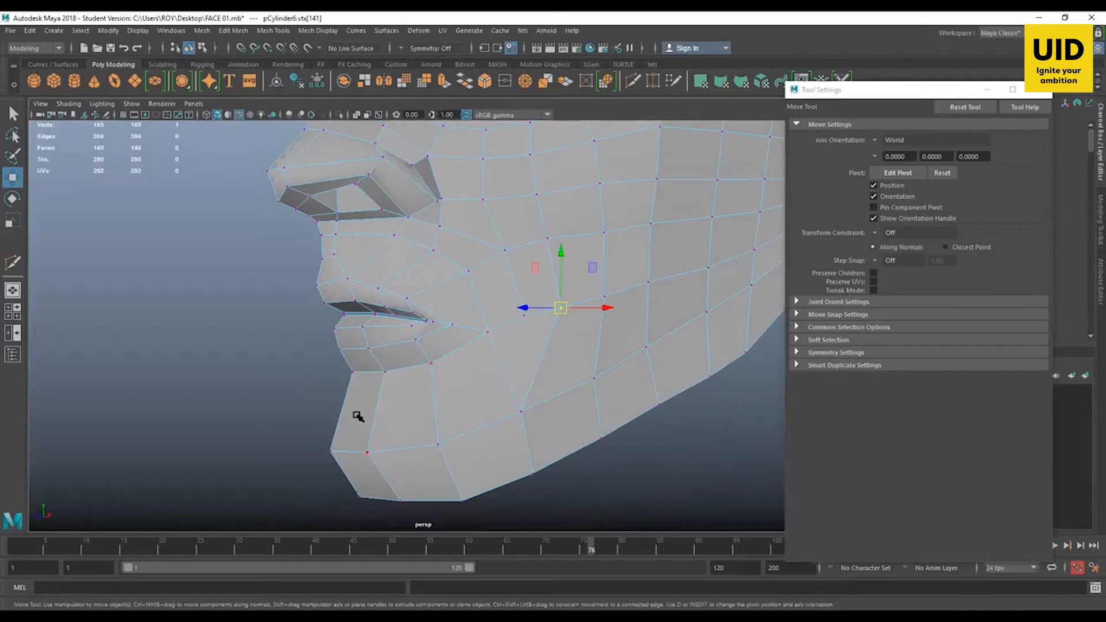
alt+drag(462, 408, 550, 360)
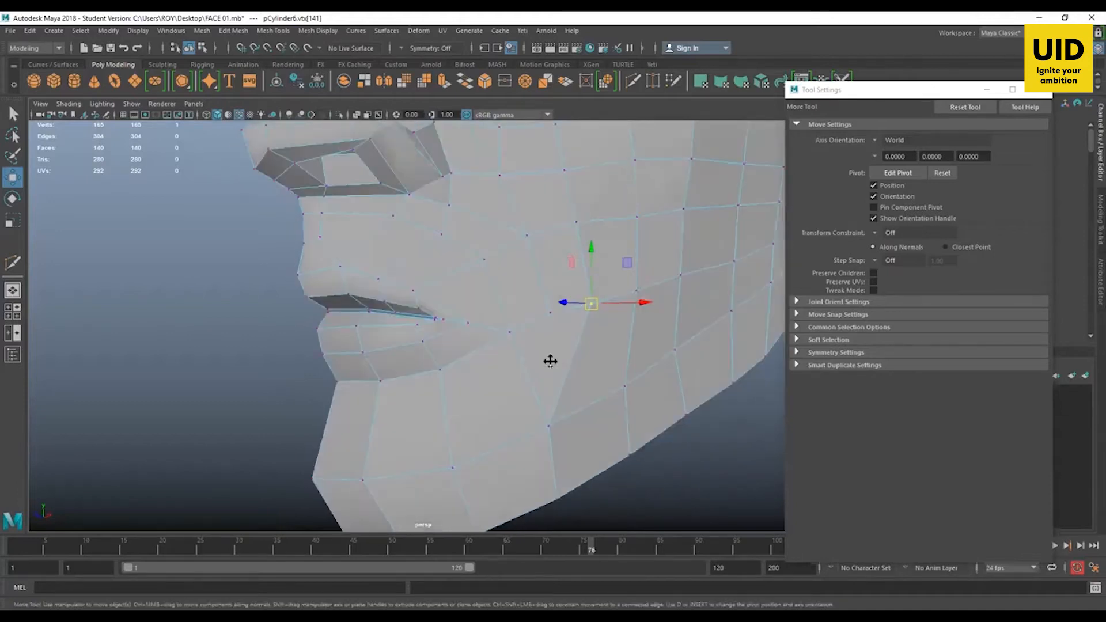
alt+middle_drag(551, 361, 516, 305)
alt+drag(516, 369, 472, 356)
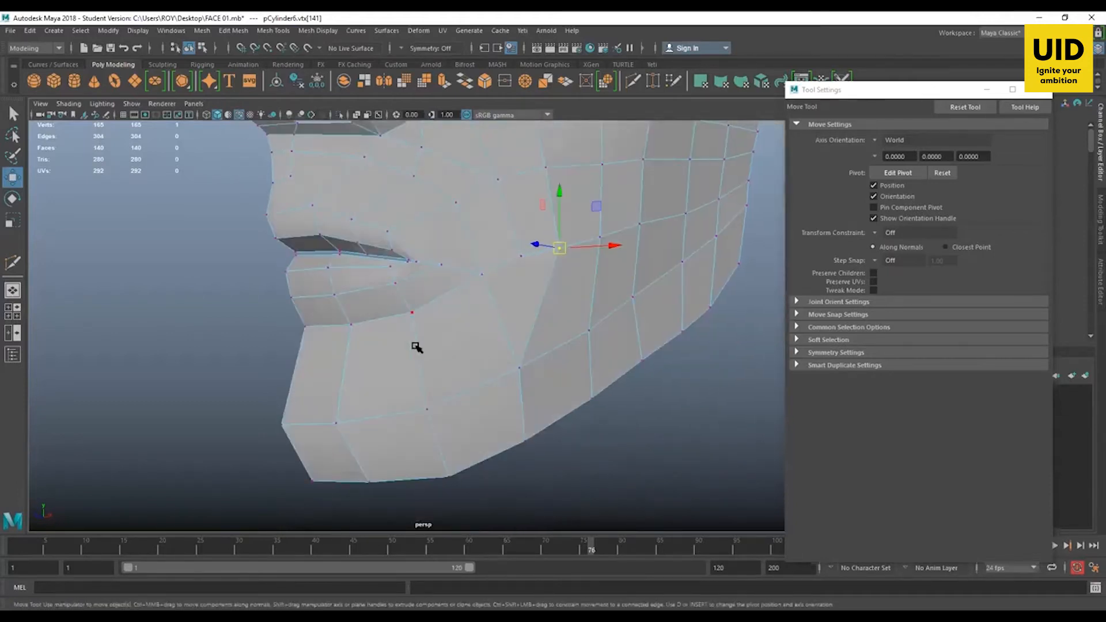
shift+right_drag(419, 352, 421, 431)
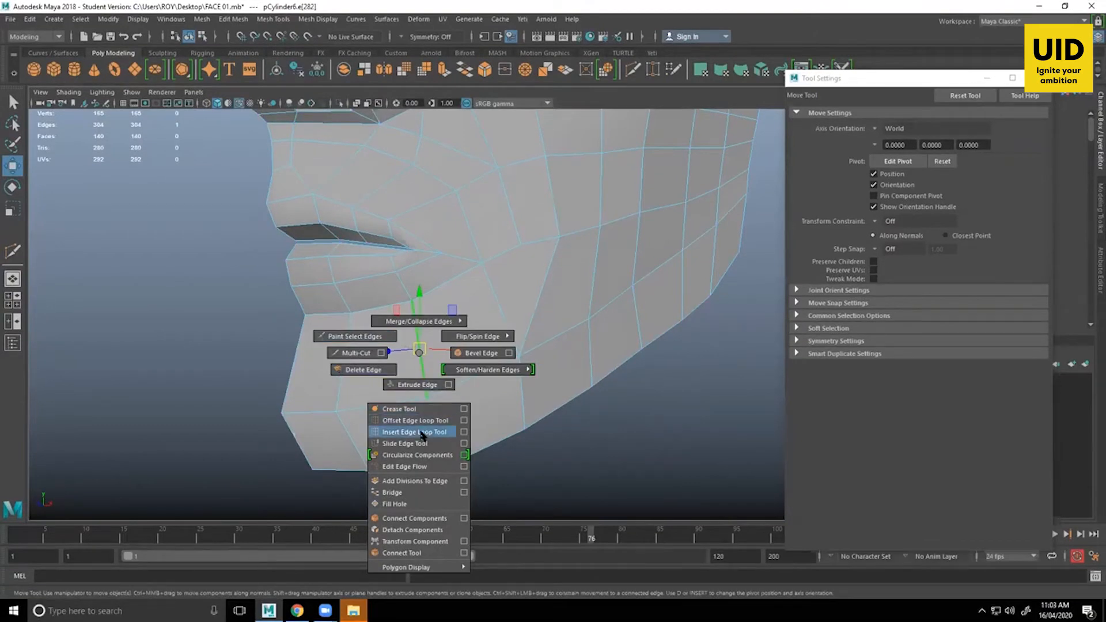
shift+right_drag(424, 350, 425, 352)
drag(419, 361, 420, 362)
alt+middle_drag(474, 313, 520, 341)
key(ctrl+z)
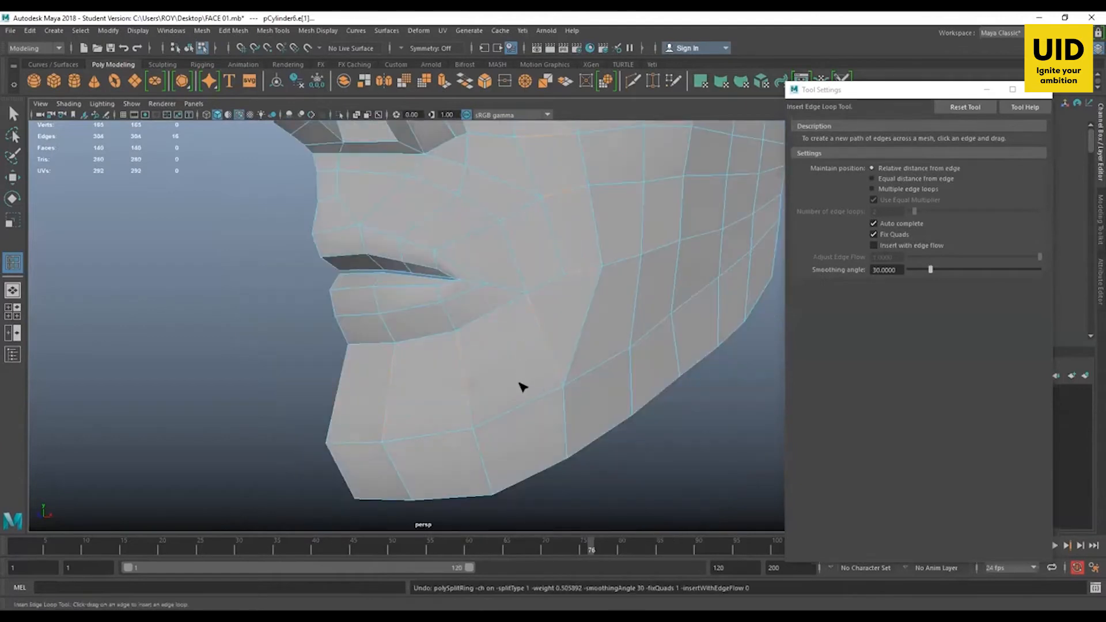
Step: Connect the four vertical edges between the lower lip and the chin to add a horizontal row of edges
key(w)
click(548, 334)
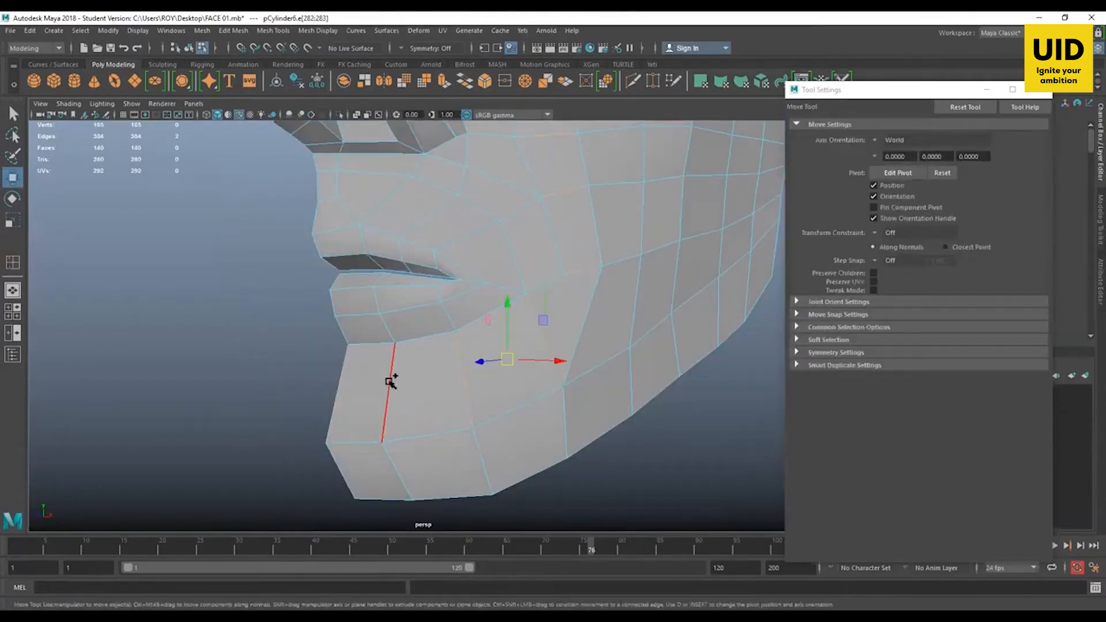
shift+click(390, 381)
shift+click(341, 385)
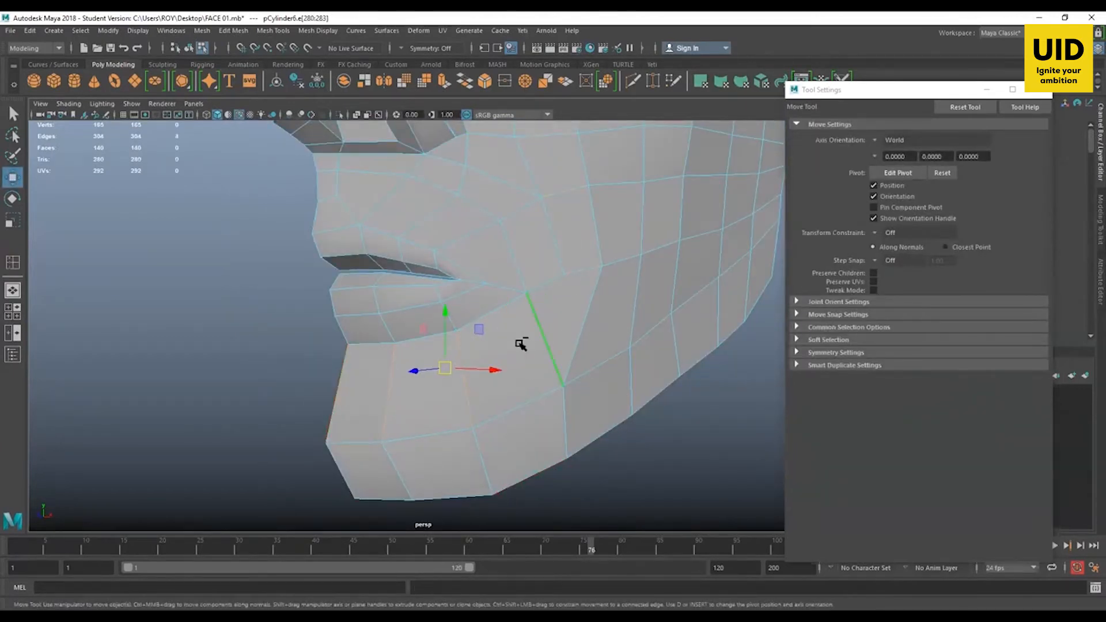
shift+right_drag(519, 344, 516, 510)
Step: In the side view, move the new chin edge row forward and lower the row beneath it to follow the profile photo
double_click(493, 379)
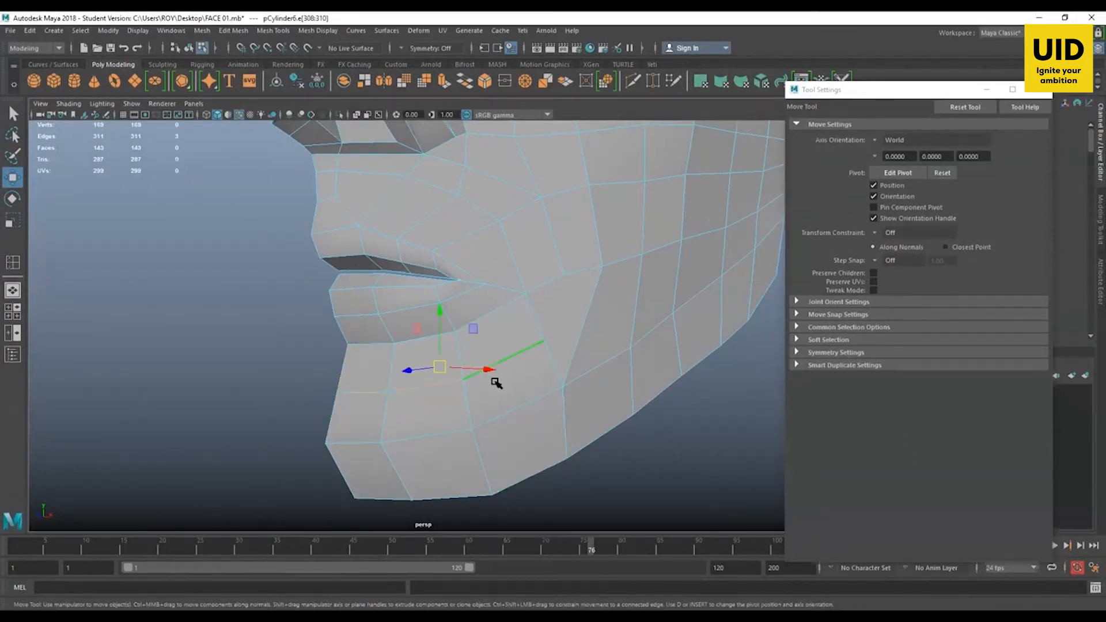
drag(319, 393, 311, 393)
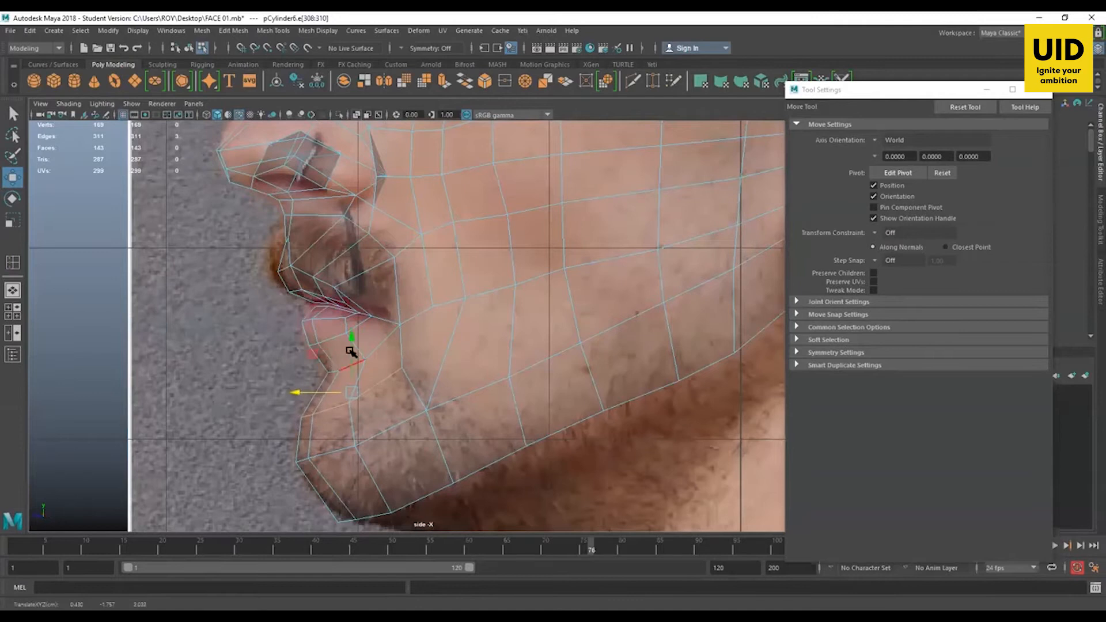
click(315, 459)
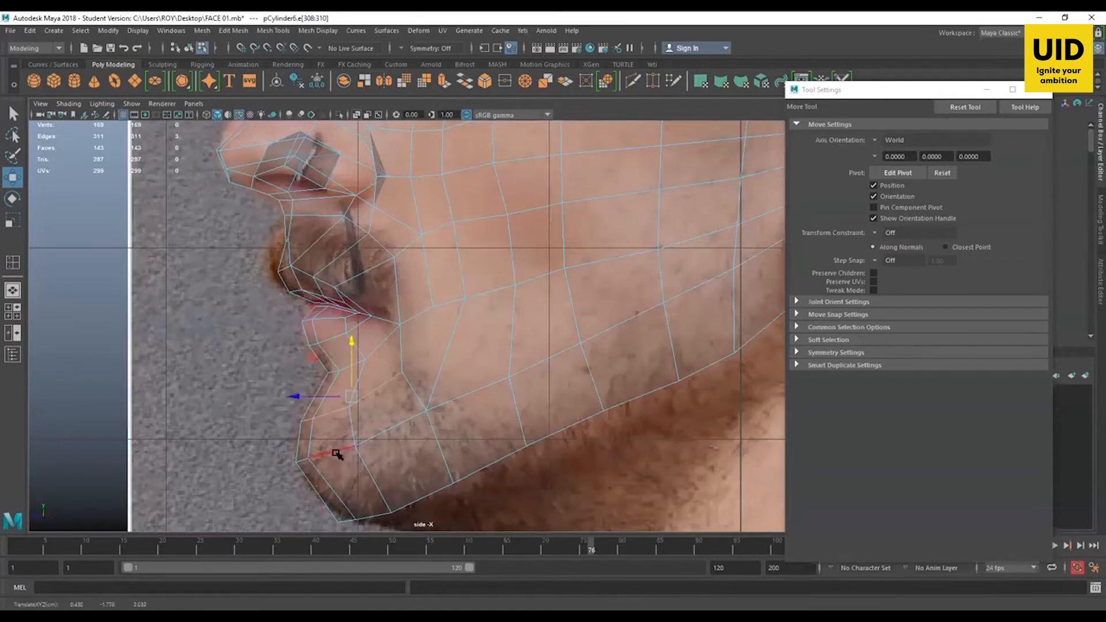
shift+click(304, 460)
shift+click(362, 443)
drag(367, 435, 373, 451)
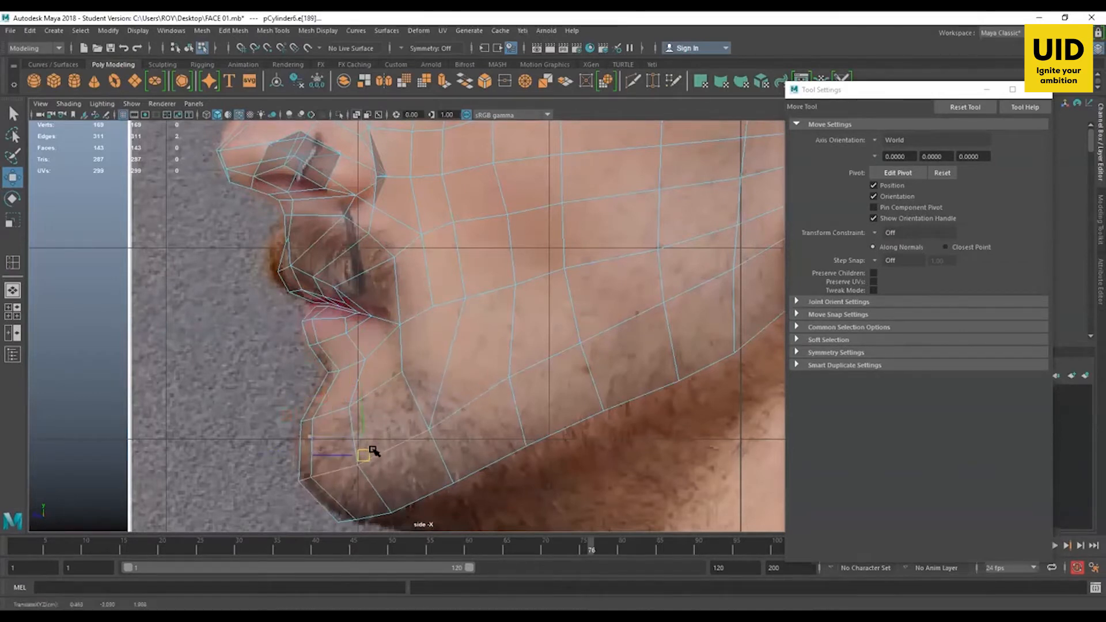
alt+middle_drag(390, 395, 391, 421)
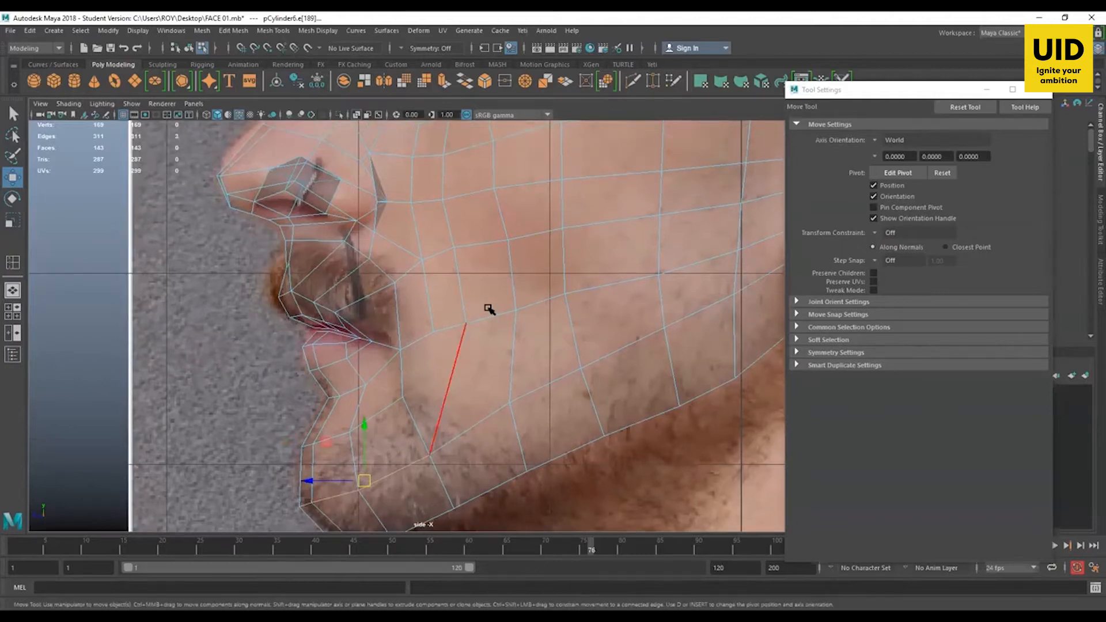
Step: In perspective, spin the edge between the lower cheek and jaw so it continues the new chin row into the cheek
key(space)
key(space)
alt+drag(573, 356, 521, 355)
mouse_move(538, 305)
alt+mouse_down()
mouse_move(503, 311)
mouse_move(521, 323)
alt+mouse_up()
click(564, 319)
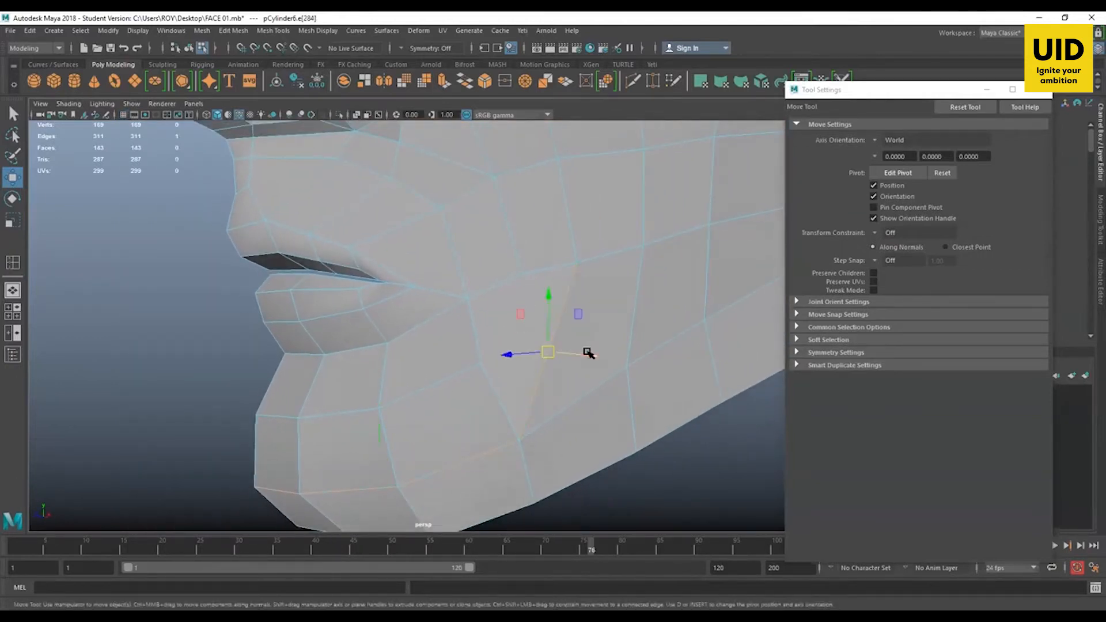
key(ctrl+alt+Right)
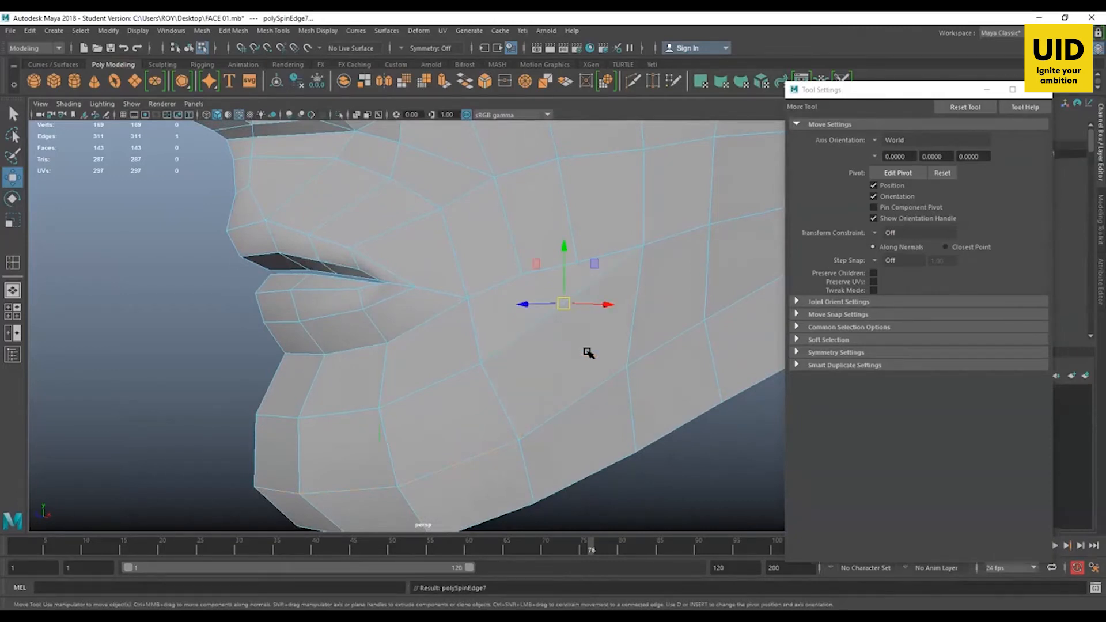
Step: Spin the same lower cheek edge two more turns so it runs vertically between the cheek row and the jaw row
key(ctrl+alt+Right)
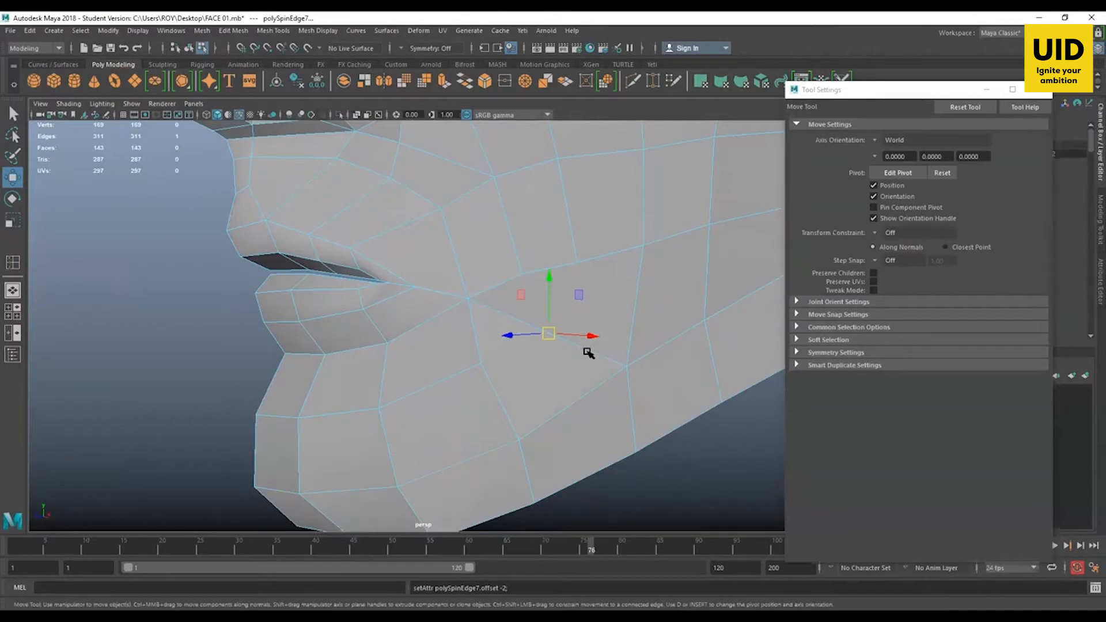
key(ctrl+alt+Right)
alt+drag(580, 353, 566, 287)
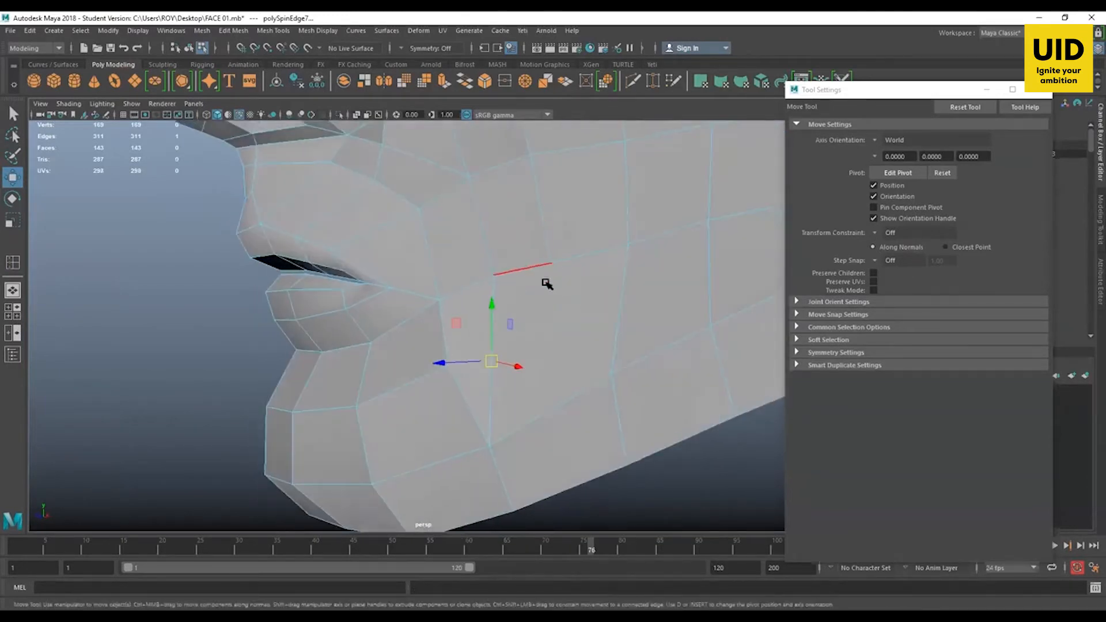
alt+middle_drag(463, 353, 485, 339)
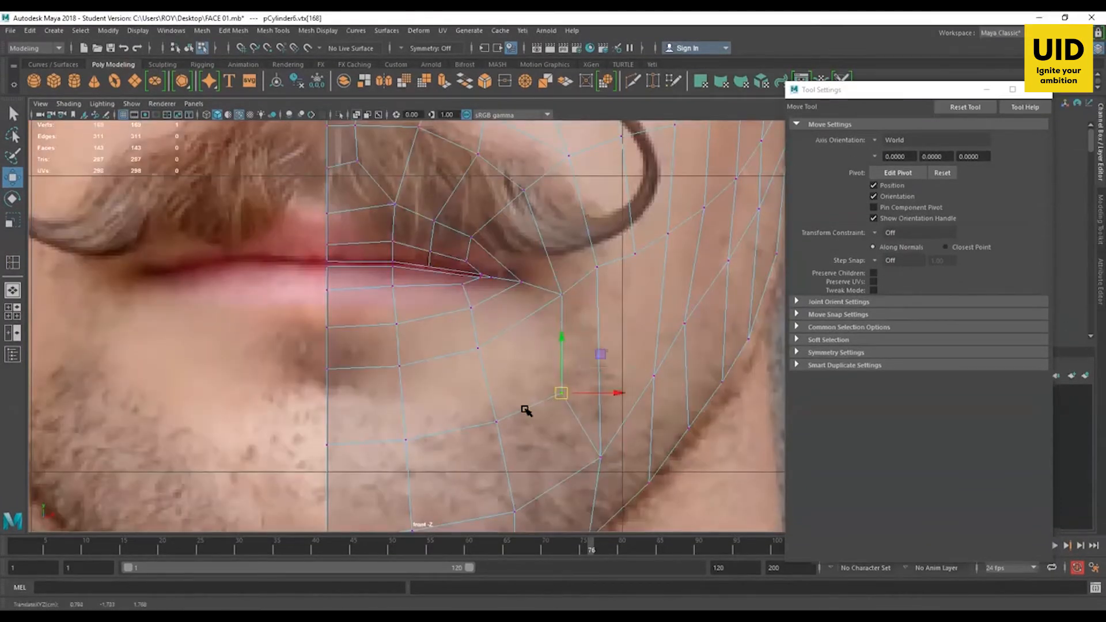
Step: In the front view, adjust the chin-row vertex below the mouth corner to even out its spacing with the neighbouring vertices
click(496, 422)
shift+drag(541, 378, 560, 394)
click(557, 398)
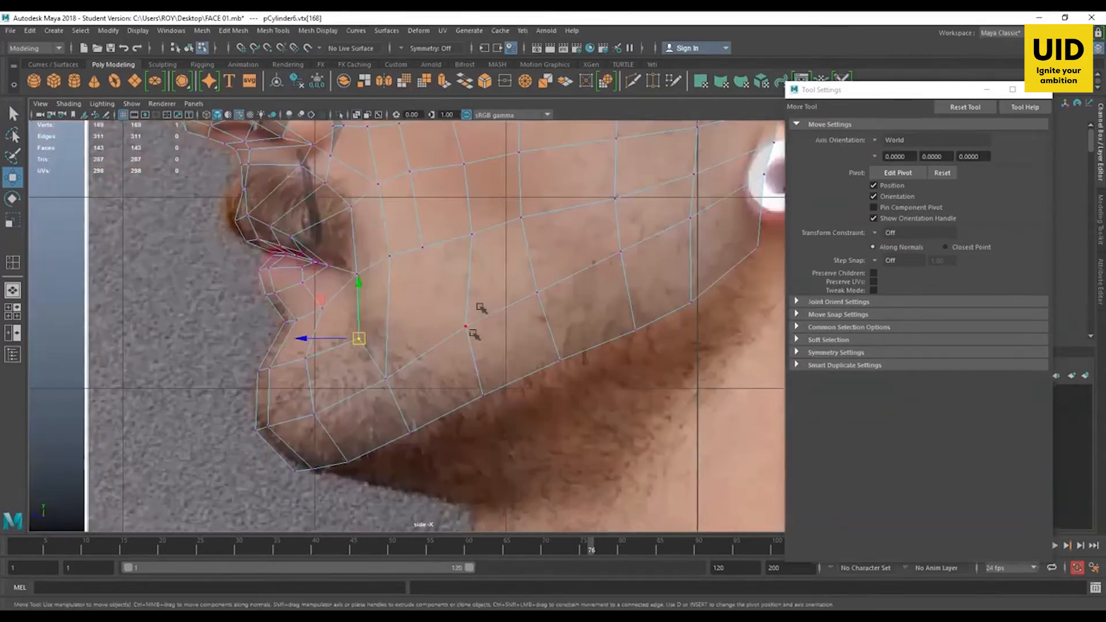
Step: In the side view, shift the paired vertices along the rear jawline back toward the ear, keeping them on the jaw contour
click(465, 327)
drag(555, 271, 502, 408)
drag(578, 255, 504, 393)
drag(550, 325, 576, 315)
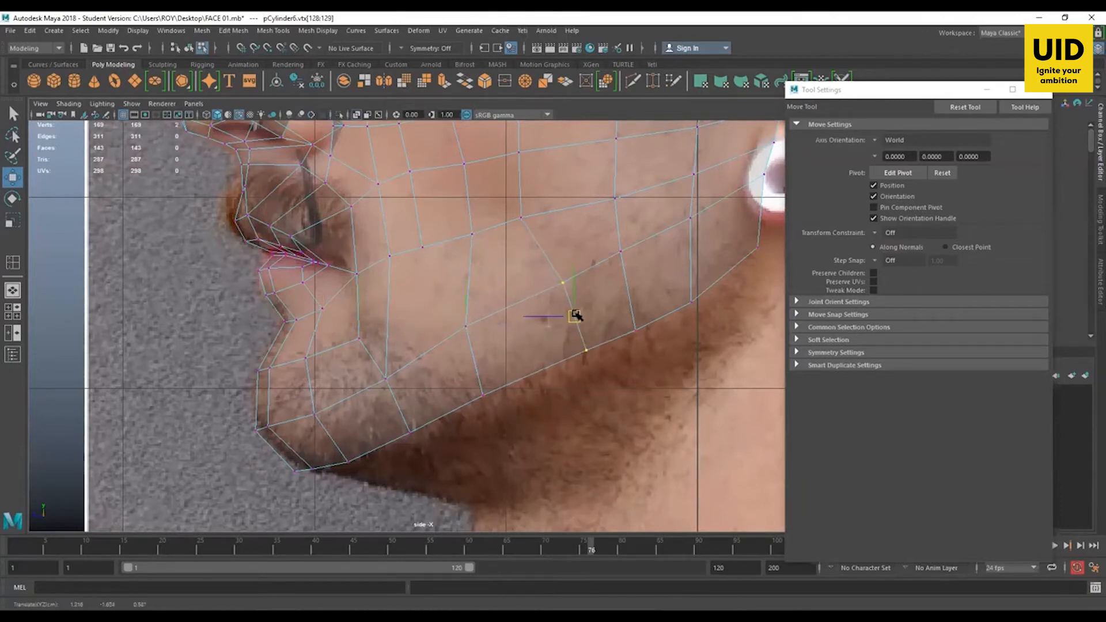
drag(643, 242, 599, 366)
drag(626, 292, 634, 284)
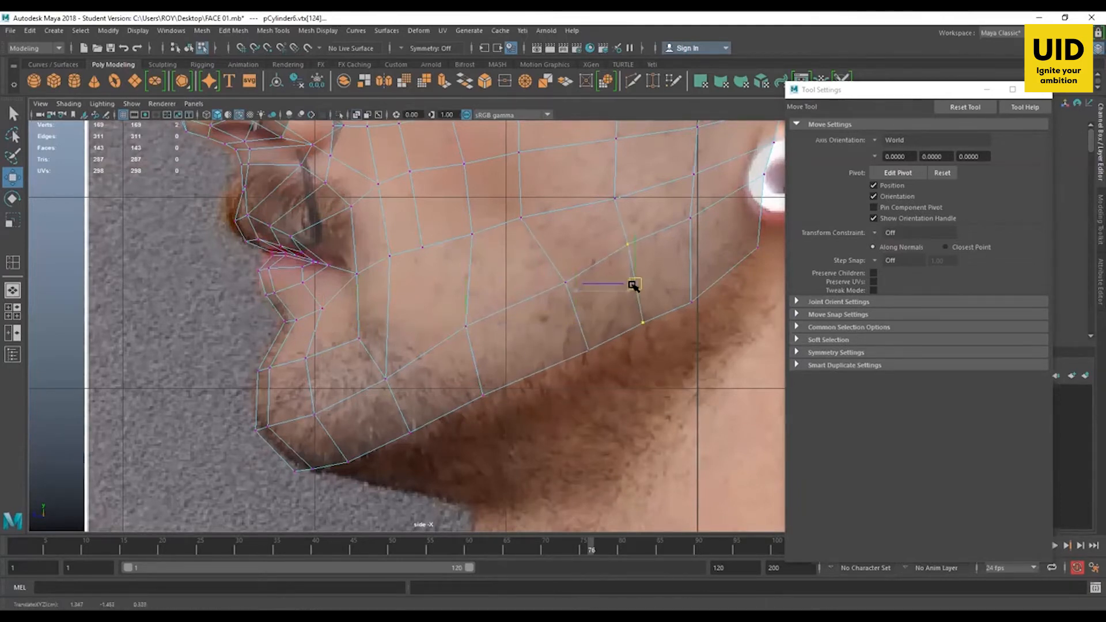
drag(722, 209, 677, 315)
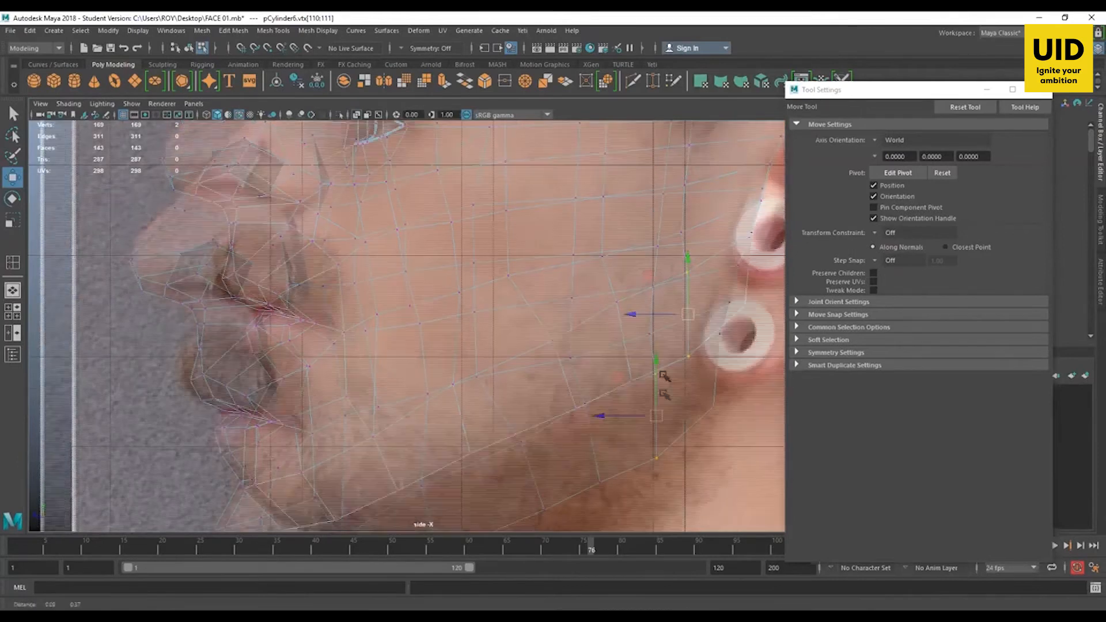
Step: Move the two lower cheek vertices above the shifted jaw pairs back toward the ear to straighten their columns
drag(615, 360, 657, 323)
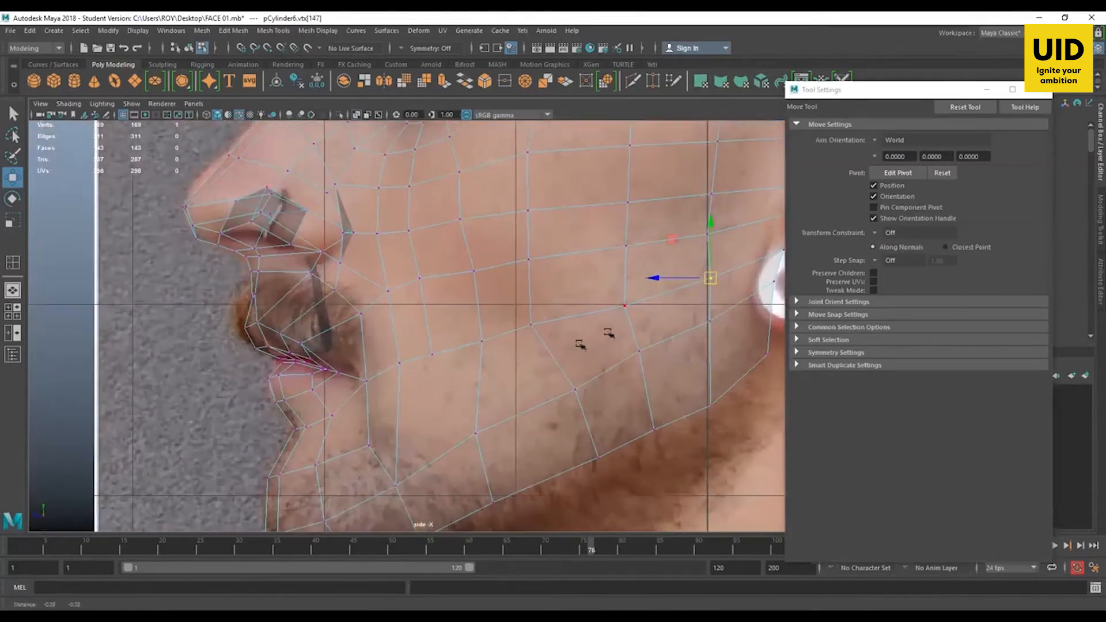
alt+middle_drag(601, 328, 603, 326)
drag(603, 326, 635, 298)
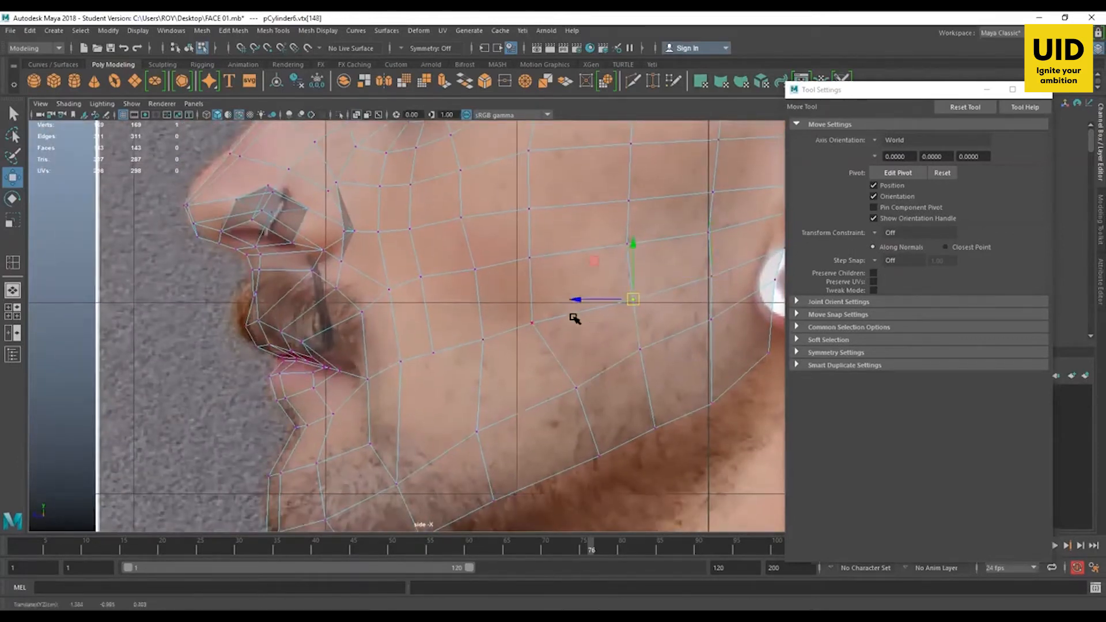
mouse_move(562, 315)
mouse_down()
mouse_move(525, 330)
mouse_move(545, 321)
mouse_up()
Step: Shift the vertices higher in the mid-cheek column slightly back toward the ear, undoing the misplaced drag on the way
click(526, 255)
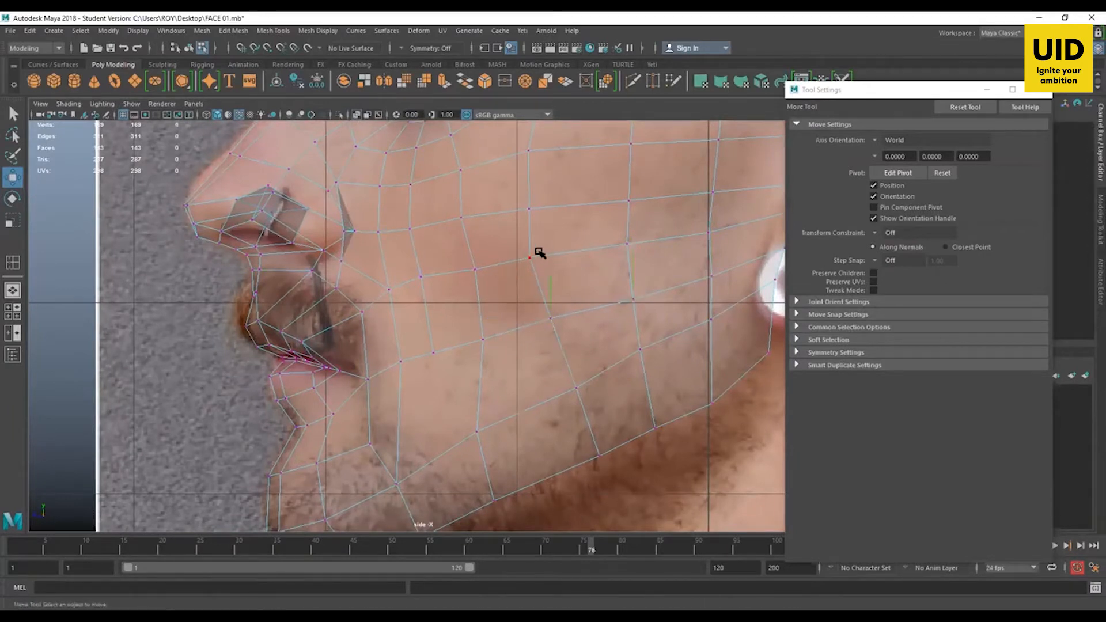
drag(527, 263, 540, 258)
drag(543, 191, 509, 229)
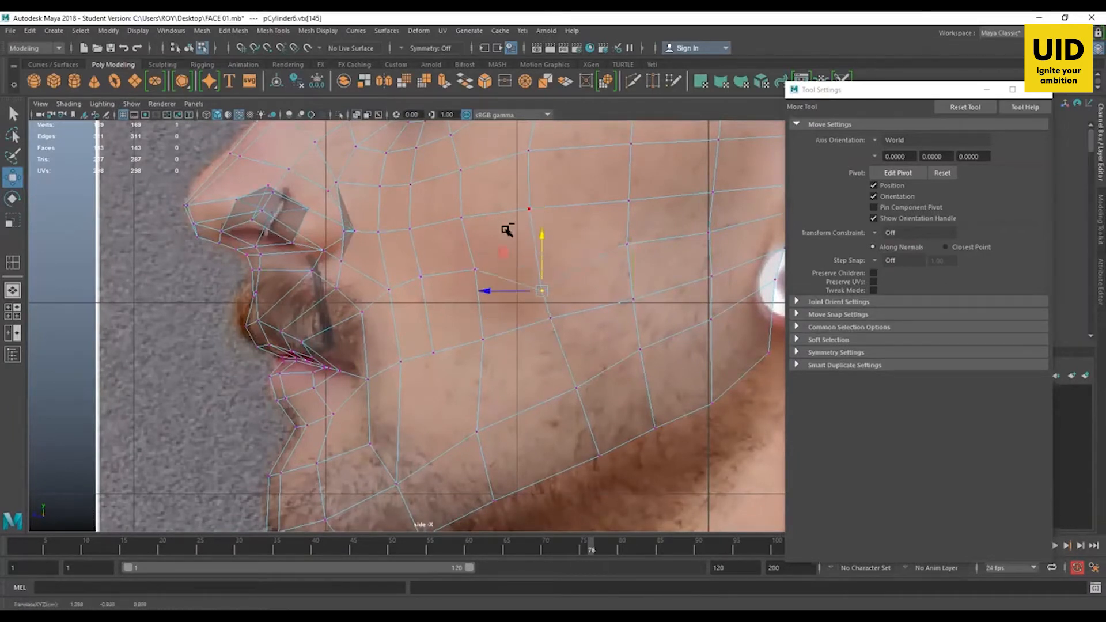
key(ctrl+z)
click(530, 208)
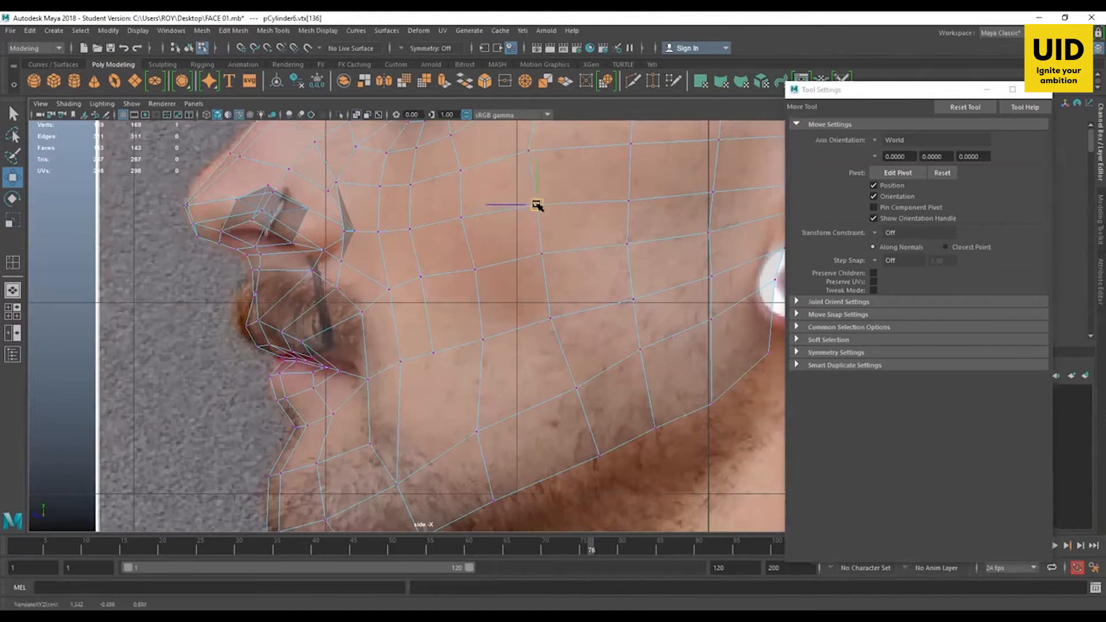
alt+middle_drag(537, 229, 545, 304)
drag(537, 228, 547, 225)
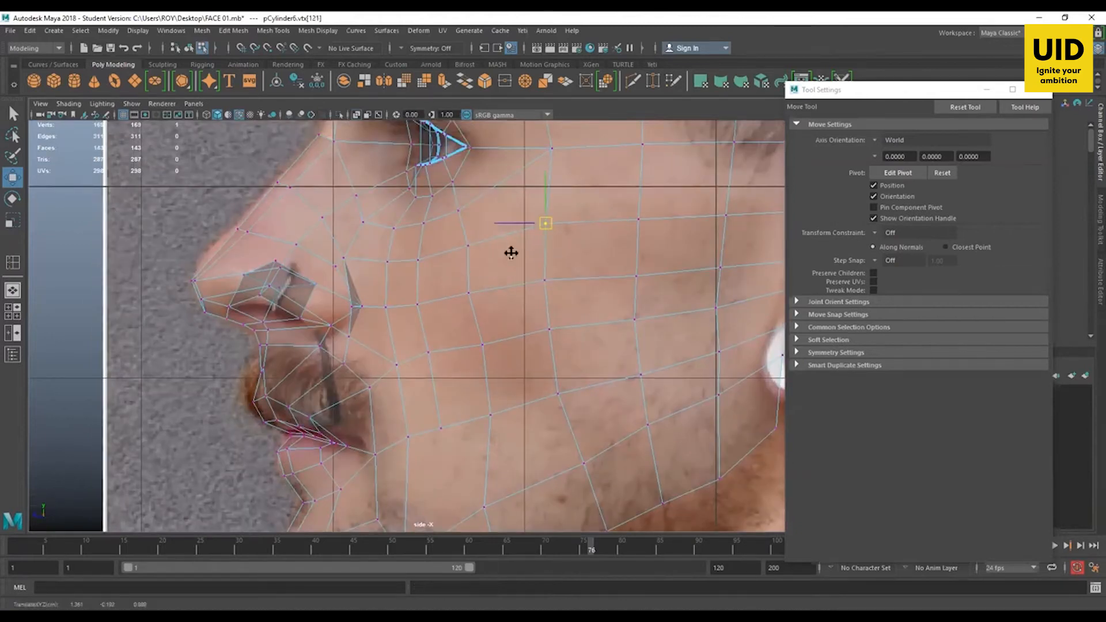
Step: Move the cheek vertices and the jaw pair in the column behind the mouth back to even out the quads
alt+middle_drag(511, 251, 517, 217)
drag(476, 260, 471, 326)
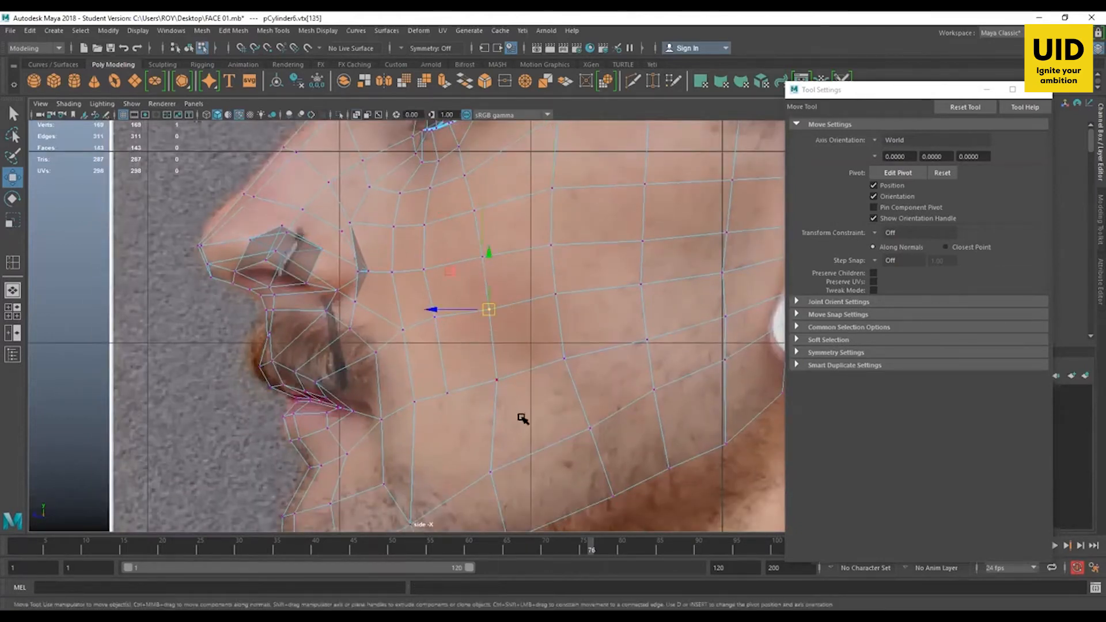
alt+middle_drag(523, 438, 514, 343)
drag(519, 360, 443, 468)
drag(494, 412, 520, 405)
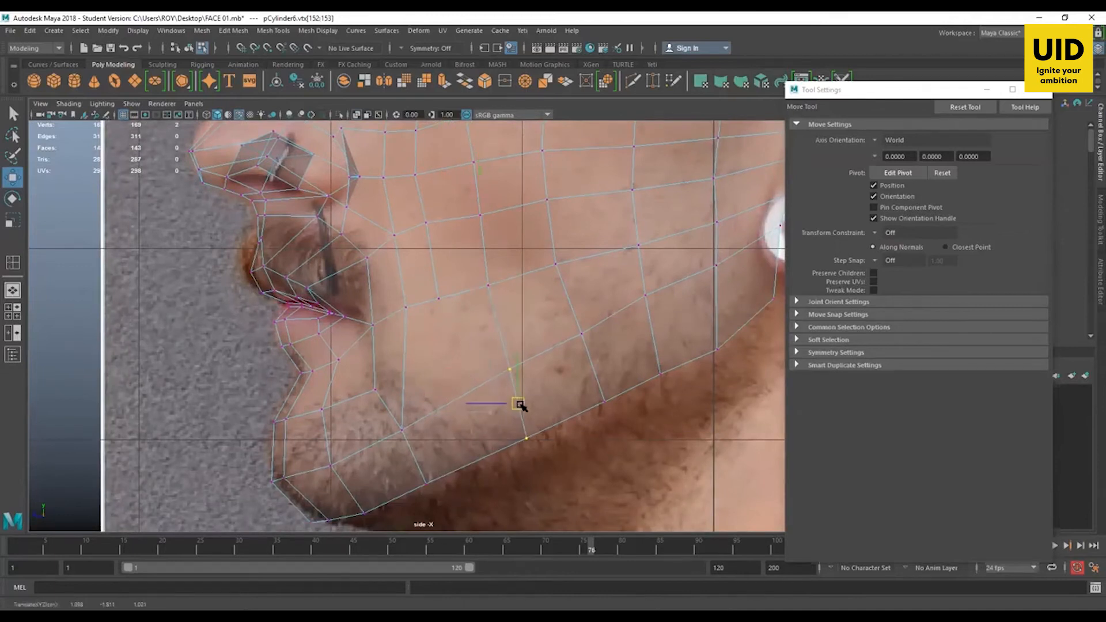
alt+middle_drag(520, 405, 559, 360)
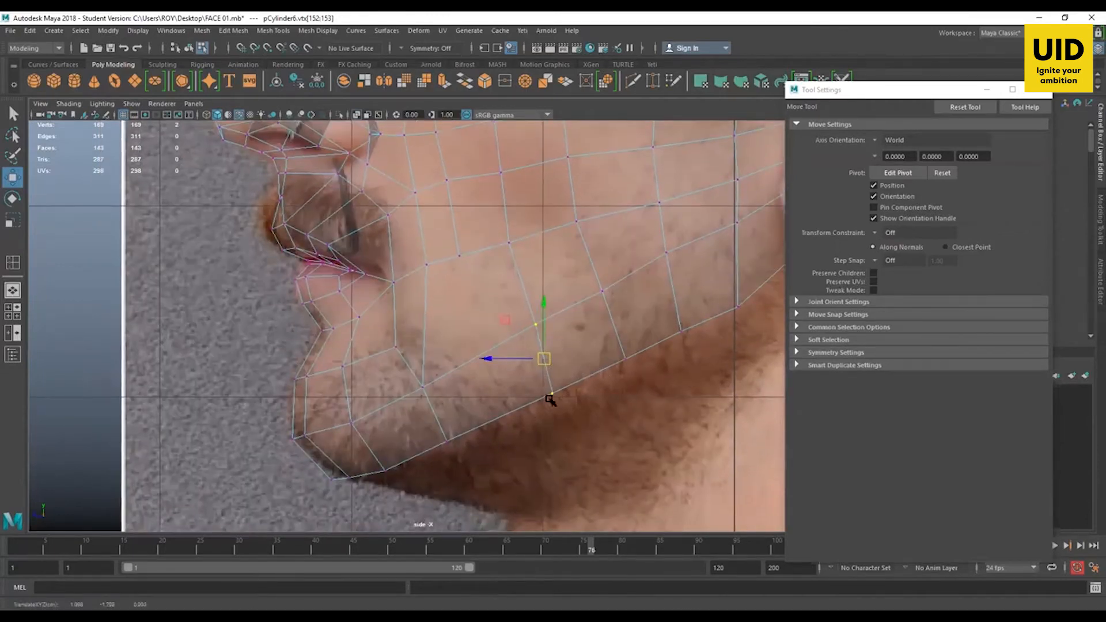
alt+middle_drag(550, 400, 561, 463)
click(513, 314)
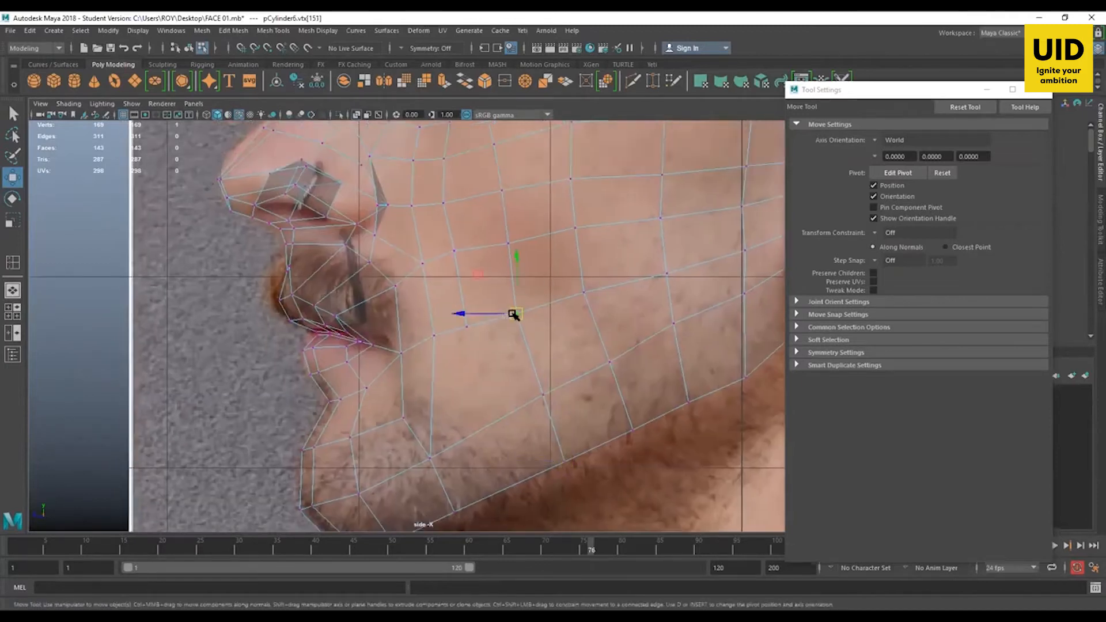
drag(513, 313, 517, 317)
Step: Refine the mid-cheek column by adjusting its vertices from the lower cheek up to below the eye into a smooth curve
click(583, 292)
alt+middle_drag(605, 214, 601, 274)
click(563, 292)
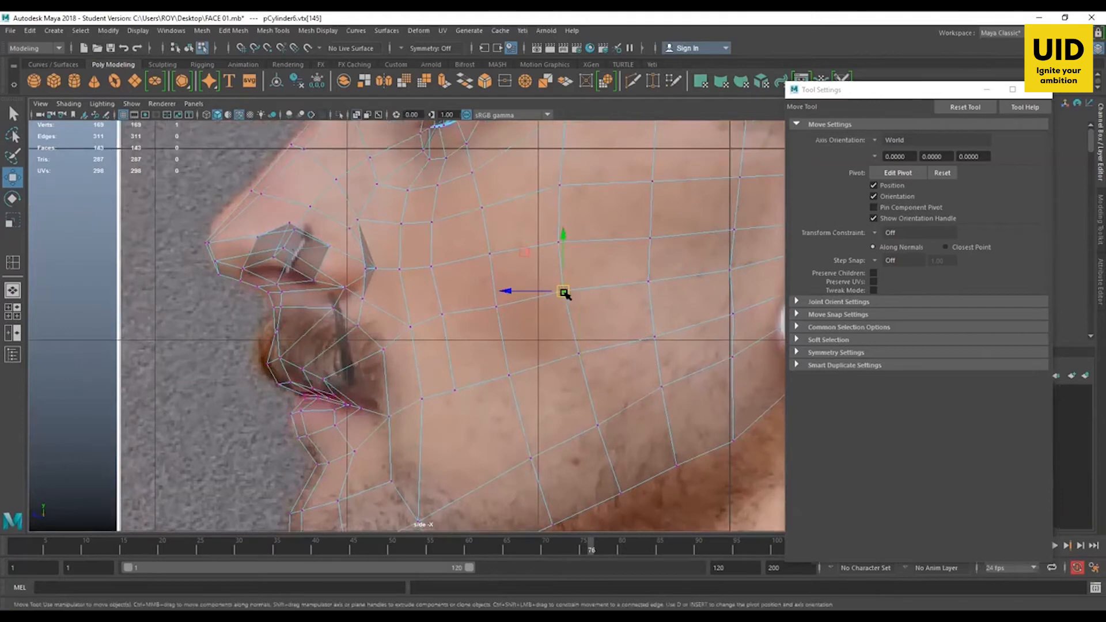
click(559, 242)
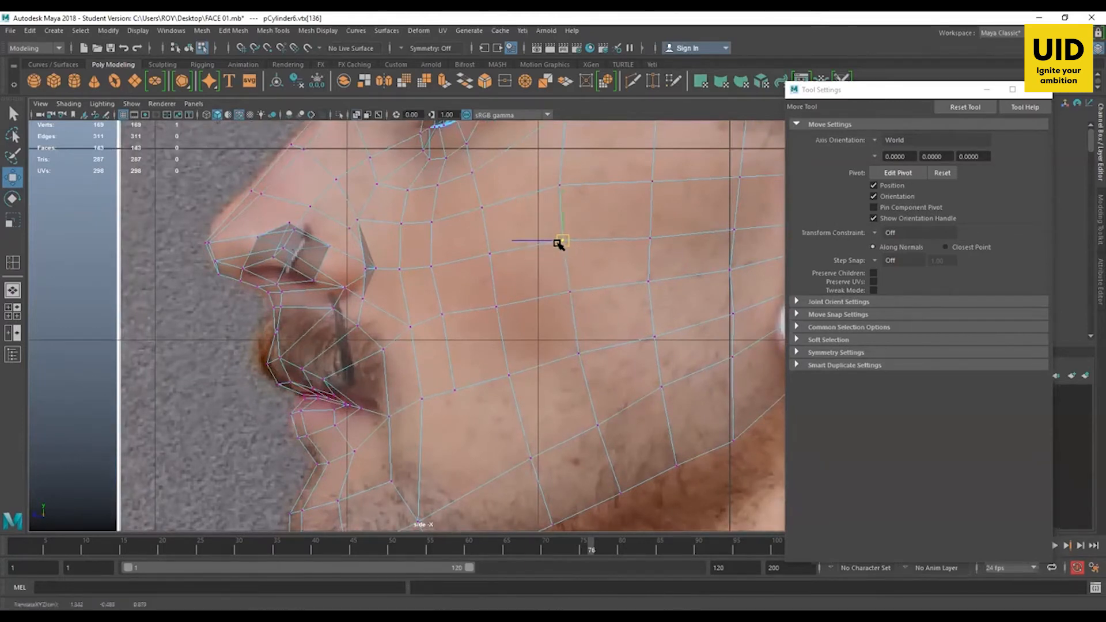
alt+middle_drag(555, 280, 547, 308)
alt+middle_drag(530, 235, 526, 310)
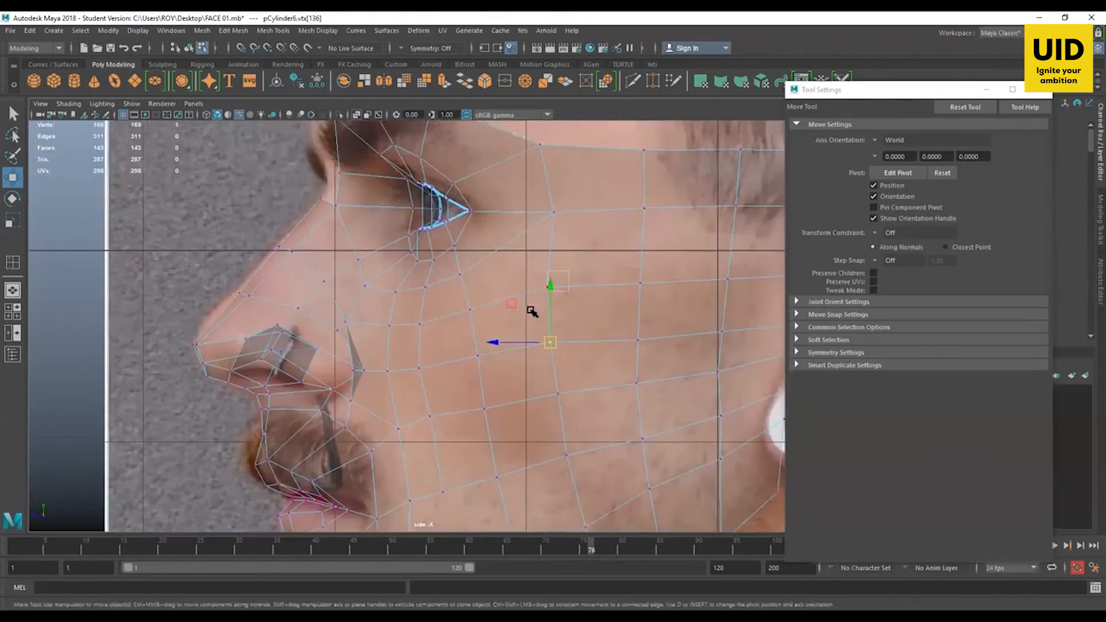
click(545, 288)
drag(541, 292, 545, 291)
Step: Raise the upper cheek vertices in the two columns between the eye and the ear
drag(666, 273, 667, 271)
drag(622, 311, 617, 310)
drag(637, 270, 638, 264)
alt+middle_drag(643, 284, 565, 292)
drag(686, 281, 608, 345)
drag(647, 280, 646, 274)
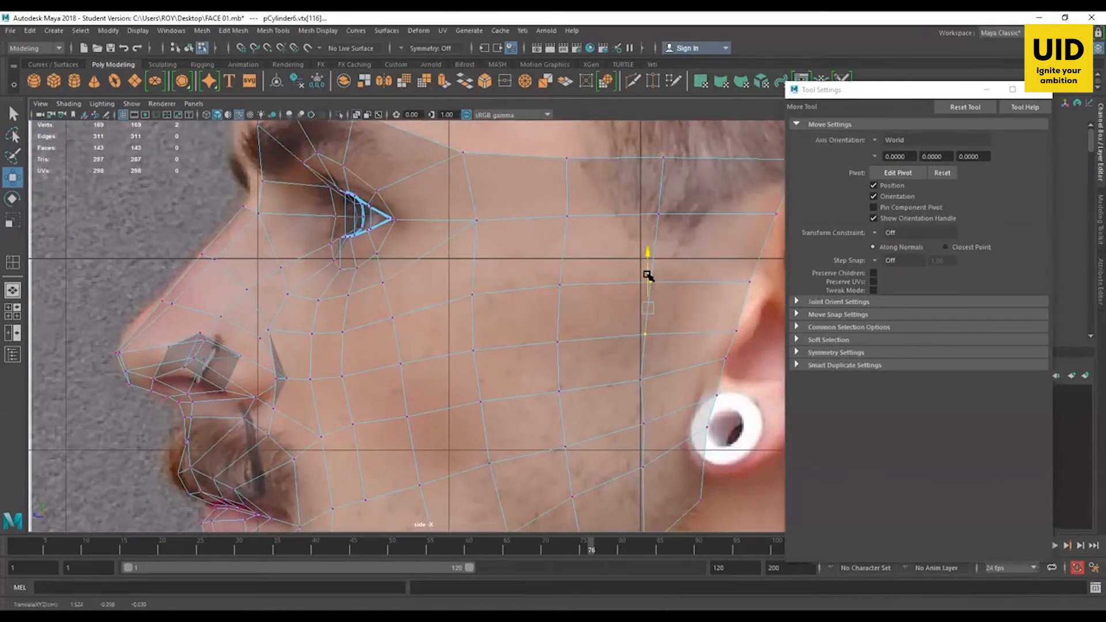
alt+middle_drag(715, 333, 661, 359)
Step: Raise the rear border vertices in front of the ear so they continue the horizontal cheek rows
drag(694, 305, 654, 343)
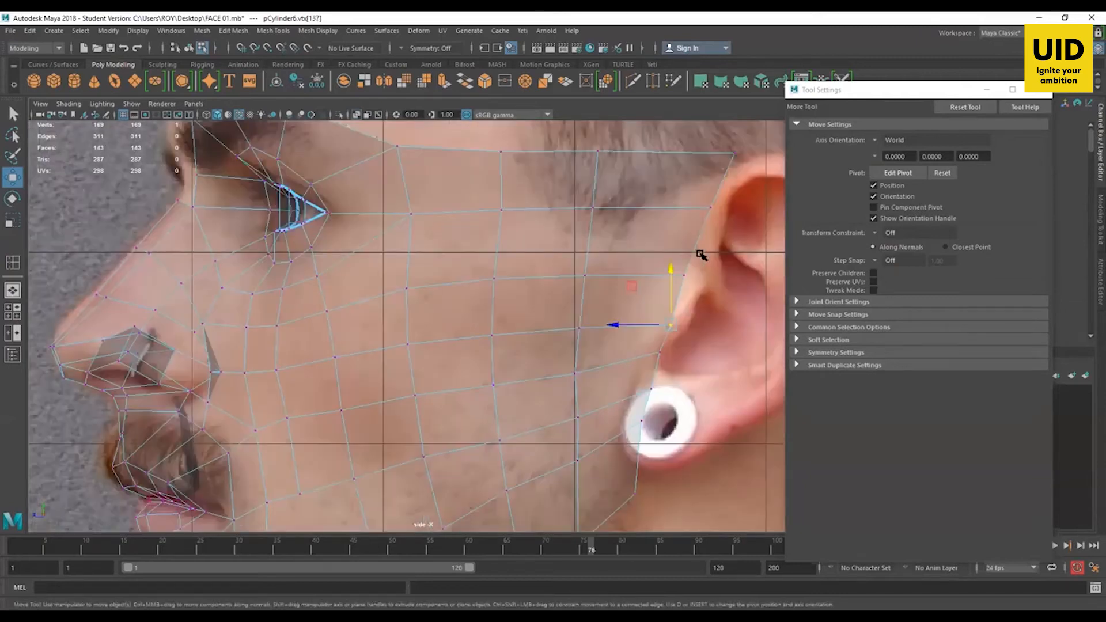
shift+drag(676, 261, 693, 285)
drag(679, 257, 679, 248)
alt+middle_drag(682, 305, 681, 274)
drag(684, 292, 657, 327)
alt+middle_drag(657, 362, 661, 324)
click(645, 350)
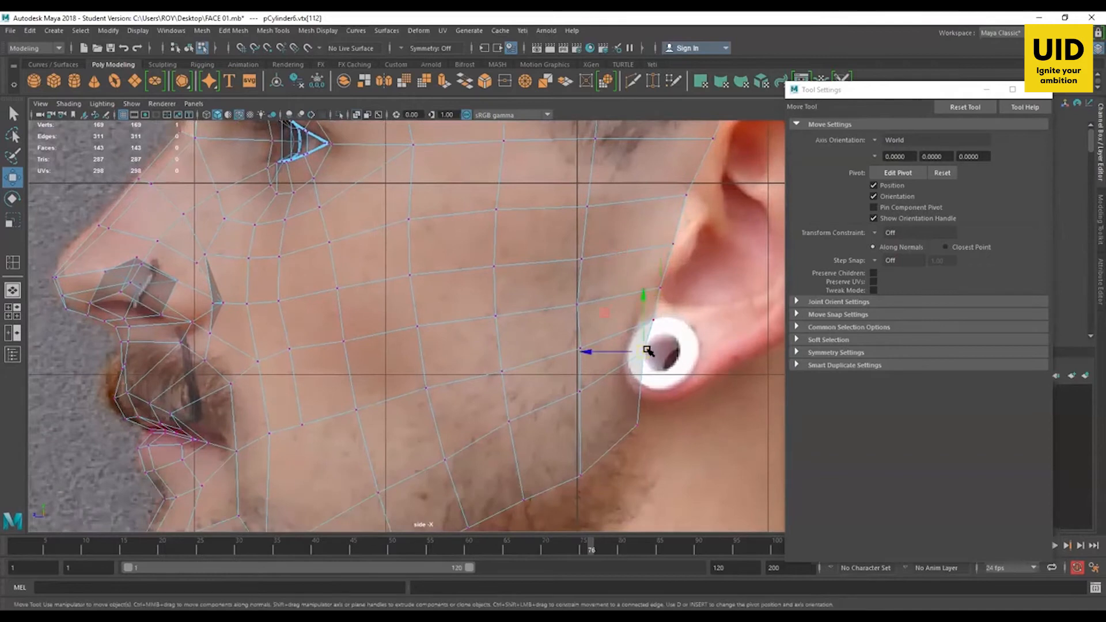
Step: Adjust the rear jaw vertices below the earlobe, including the corner and its neighbour, to follow the jawline in the photo
drag(644, 353, 579, 395)
drag(534, 435, 487, 416)
shift+drag(575, 376, 544, 383)
drag(637, 368, 643, 434)
alt+middle_drag(601, 495, 609, 443)
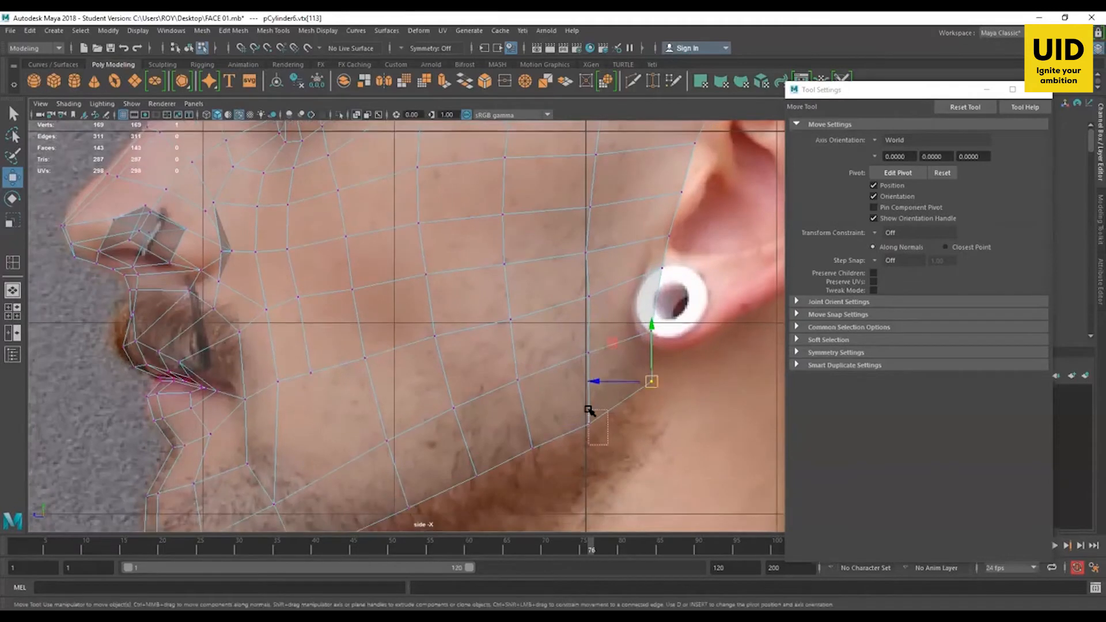
drag(586, 408, 603, 440)
drag(588, 424, 592, 414)
Step: Fine-tune the vertices along the middle jawline and the row above the chin to smooth the jaw strip
alt+middle_drag(554, 466, 586, 417)
mouse_move(556, 383)
mouse_down()
mouse_move(572, 408)
mouse_move(568, 400)
mouse_up()
drag(519, 433, 502, 417)
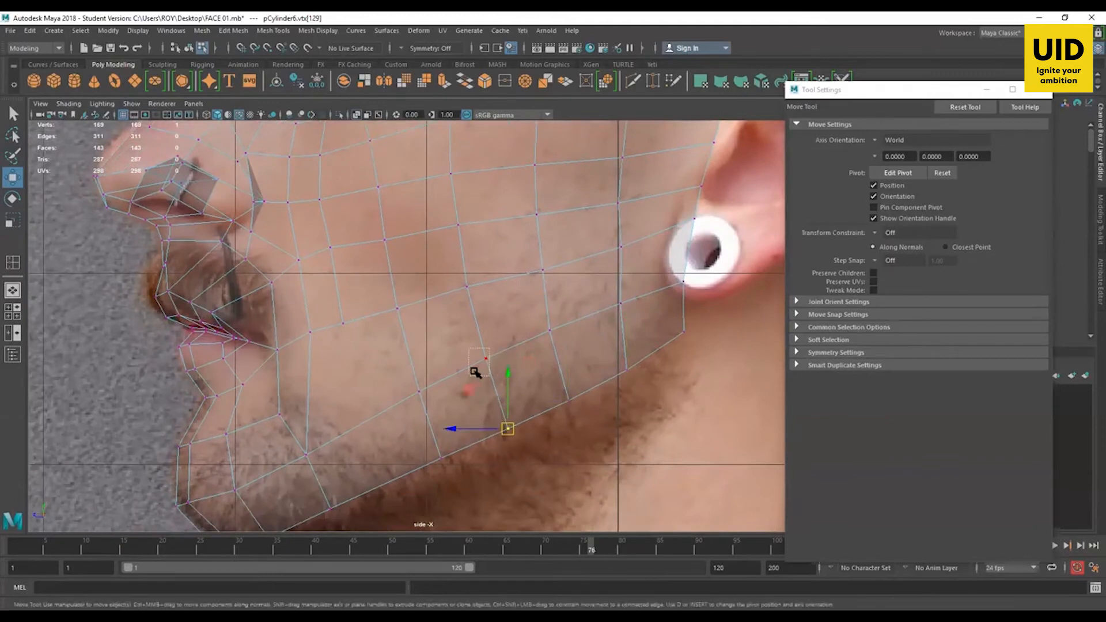
click(486, 361)
alt+middle_drag(326, 402, 371, 397)
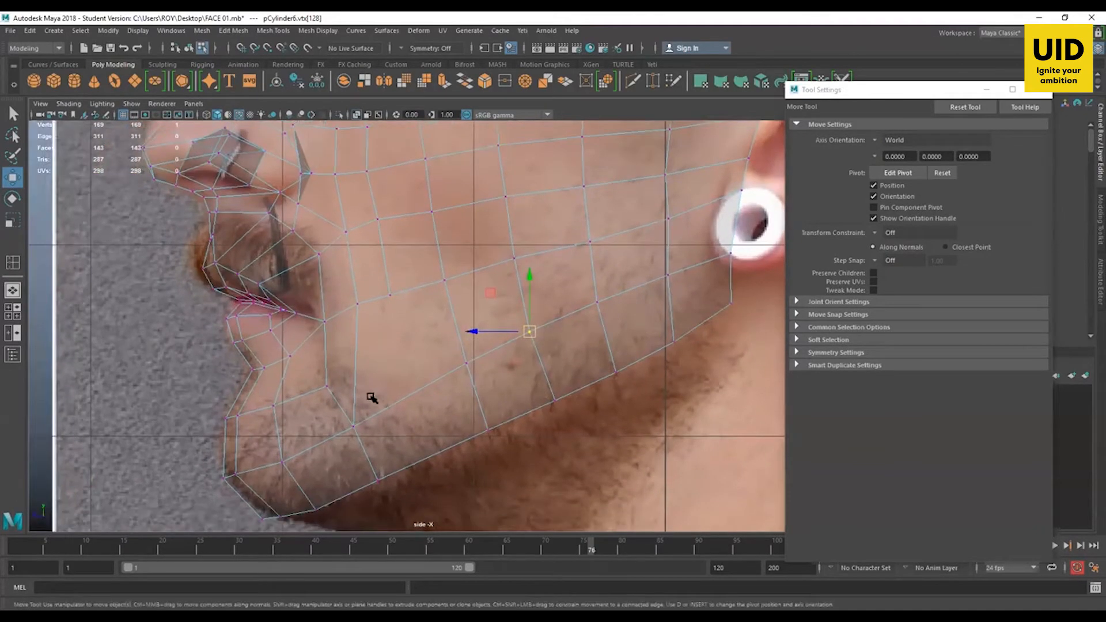
click(352, 428)
drag(353, 428, 354, 425)
click(281, 461)
drag(282, 462, 278, 458)
Step: Reposition the front cheek vertices beside the mouth and nostril, and the pair below the eye, to even out their columns
scroll(358, 396, up, 4)
drag(359, 335, 327, 446)
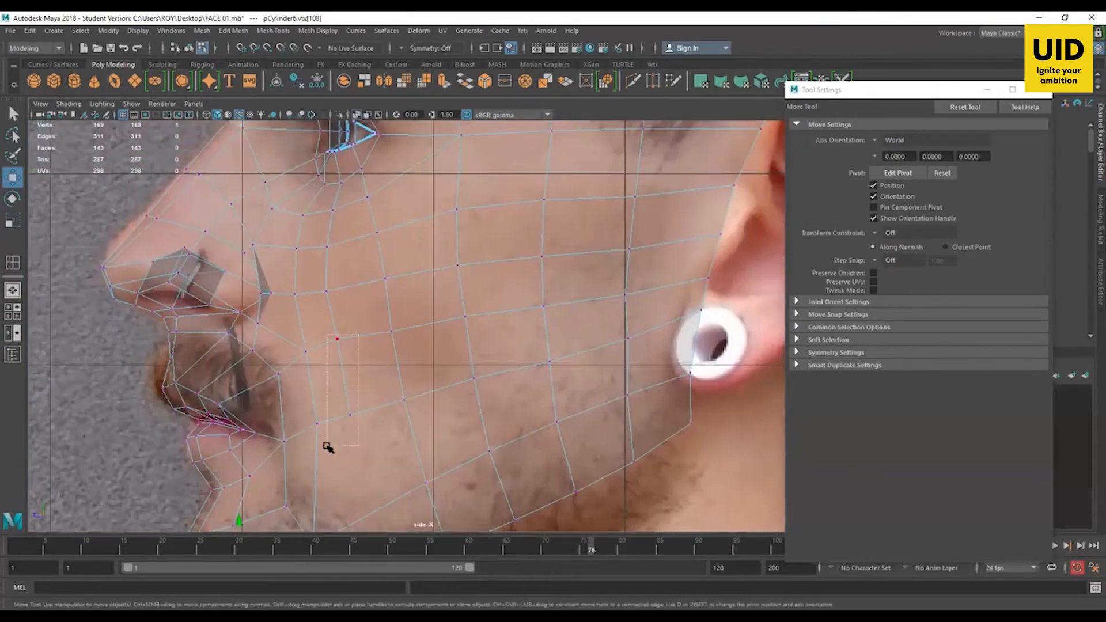
drag(340, 377, 346, 377)
alt+middle_drag(346, 303, 355, 347)
mouse_move(344, 326)
mouse_down()
mouse_move(320, 356)
mouse_move(333, 339)
mouse_up()
drag(415, 263, 378, 306)
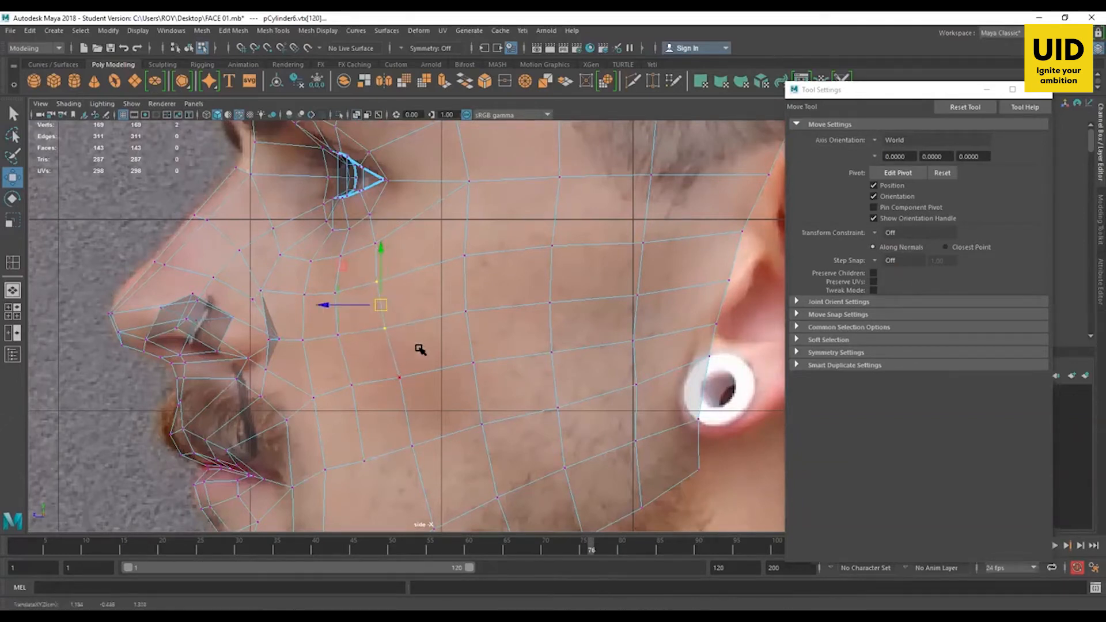
Step: Adjust the mid-cheek vertices and the upper vertex behind the eye corner to balance the column spacing up to the temple
click(394, 381)
alt+middle_drag(427, 416, 406, 485)
drag(485, 302, 419, 406)
drag(443, 350, 439, 351)
alt+middle_drag(477, 253, 471, 282)
drag(464, 175, 425, 233)
drag(428, 217, 432, 216)
alt+middle_drag(416, 422, 500, 359)
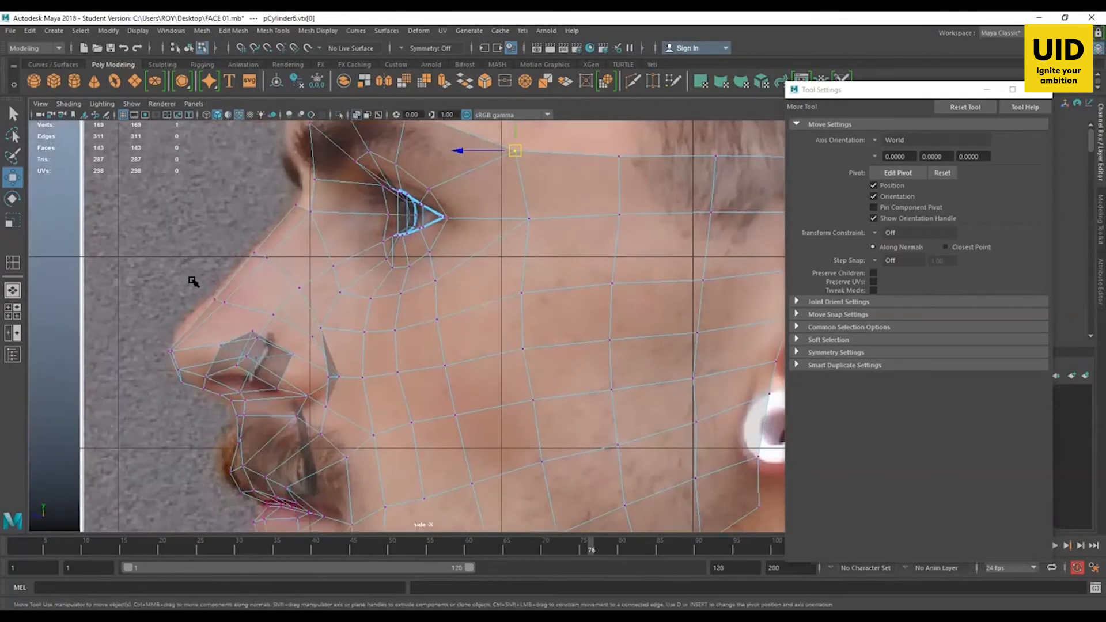
Step: Select the vertices along the nose bridge and align them with the nose profile in the side photo
drag(191, 279, 208, 309)
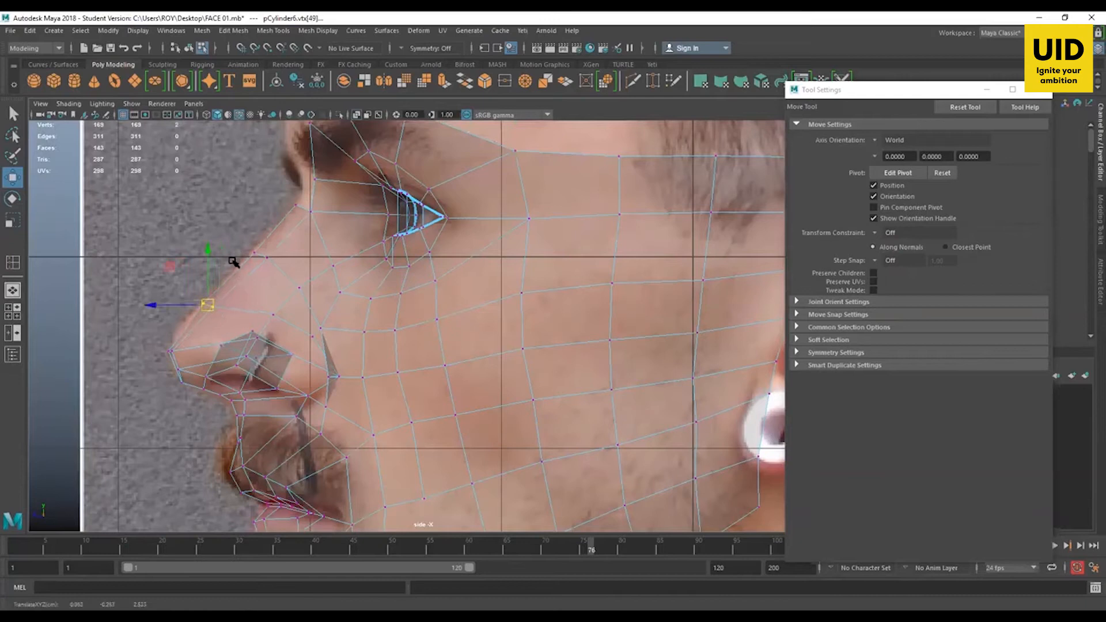
drag(237, 245, 275, 264)
click(212, 305)
alt+middle_drag(283, 419, 267, 299)
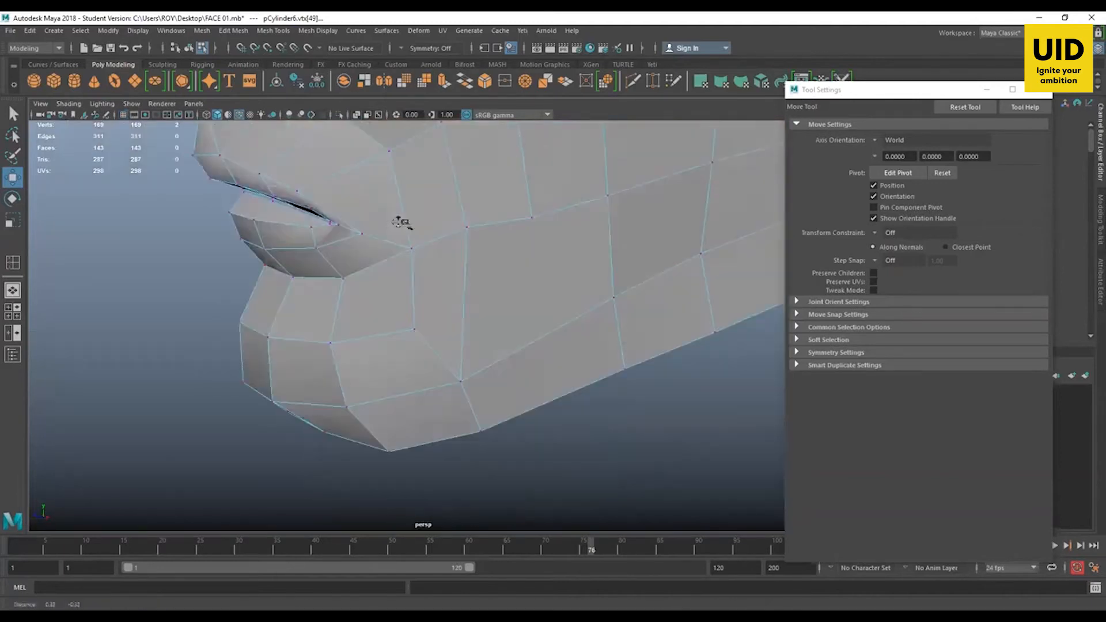
Step: In perspective, split the jaw strip behind the chin and use Multi-Cut to join the new edge to the cheek vertex above
alt+right_drag(407, 222, 483, 219)
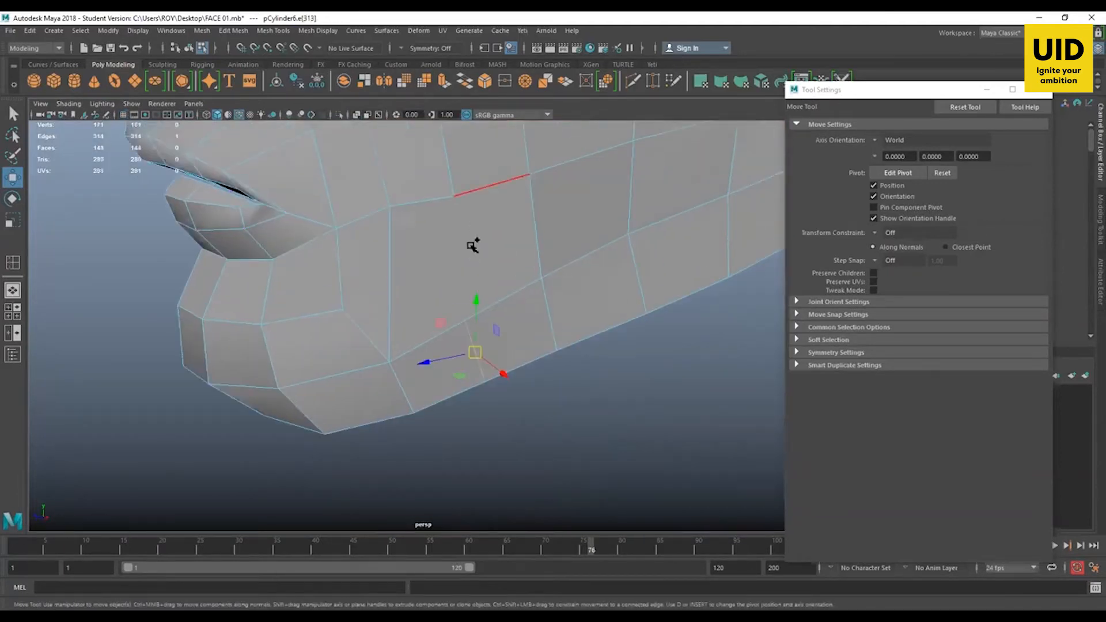
key(g)
click(455, 197)
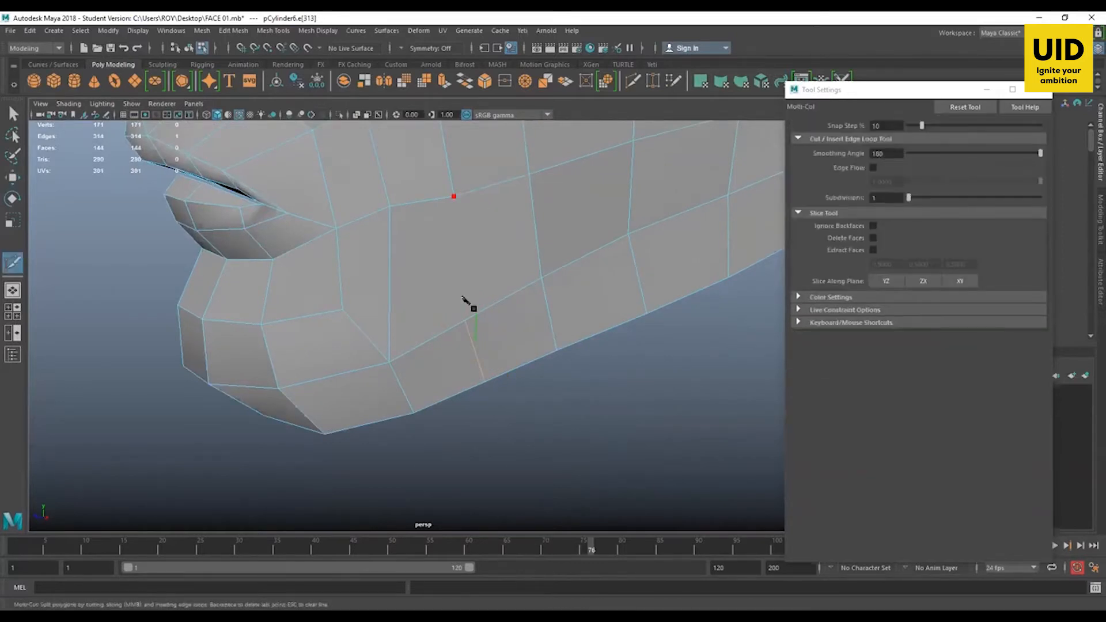
click(465, 321)
right_click(556, 385)
Step: Turn on the smooth mesh preview and examine the half-face from several angles to check the new edge flow
alt+drag(536, 359, 510, 282)
key(w)
alt+right_drag(511, 281, 365, 254)
alt+drag(417, 296, 364, 296)
key(3)
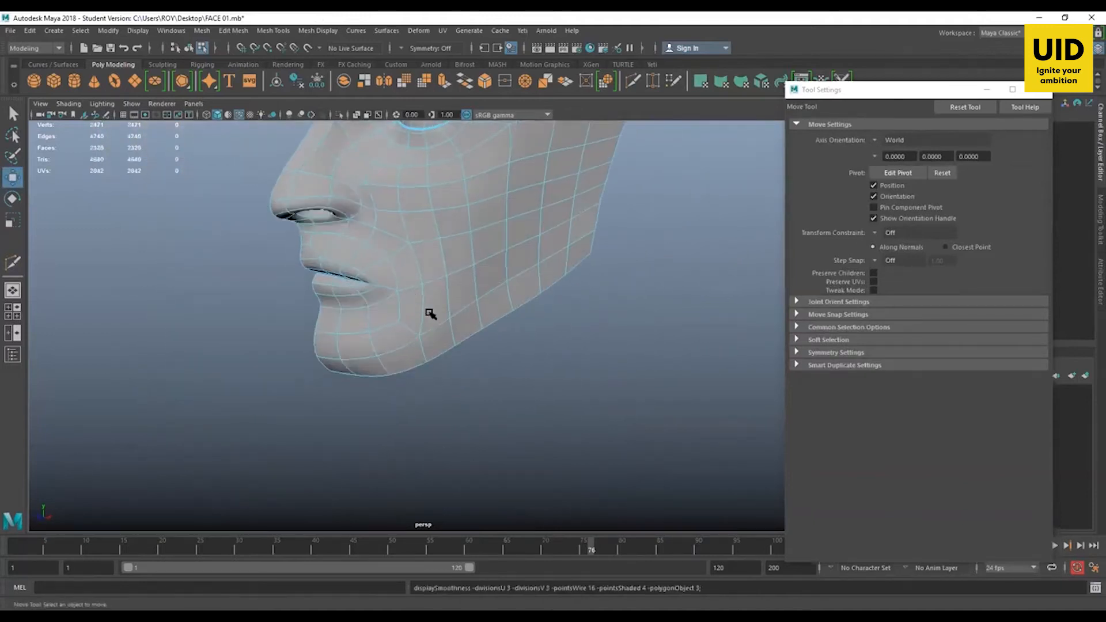
alt+right_drag(432, 318, 454, 378)
alt+drag(454, 378, 490, 365)
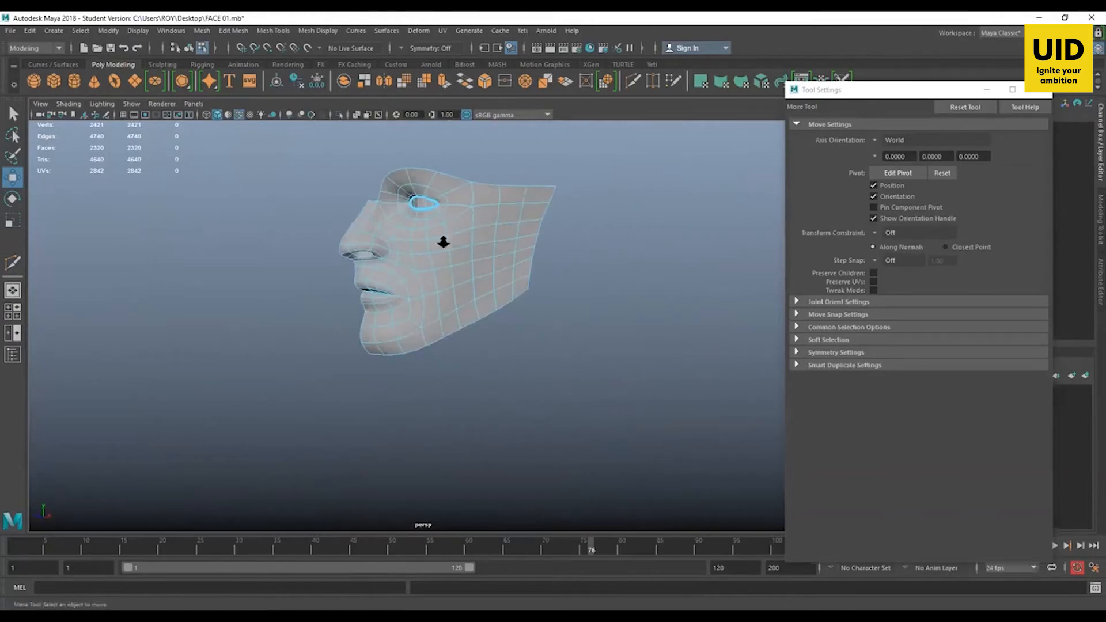
Step: Turn off the smooth mesh preview of the half-face
alt+right_drag(444, 242, 474, 290)
alt+middle_drag(475, 290, 469, 333)
key(1)
alt+drag(496, 262, 436, 324)
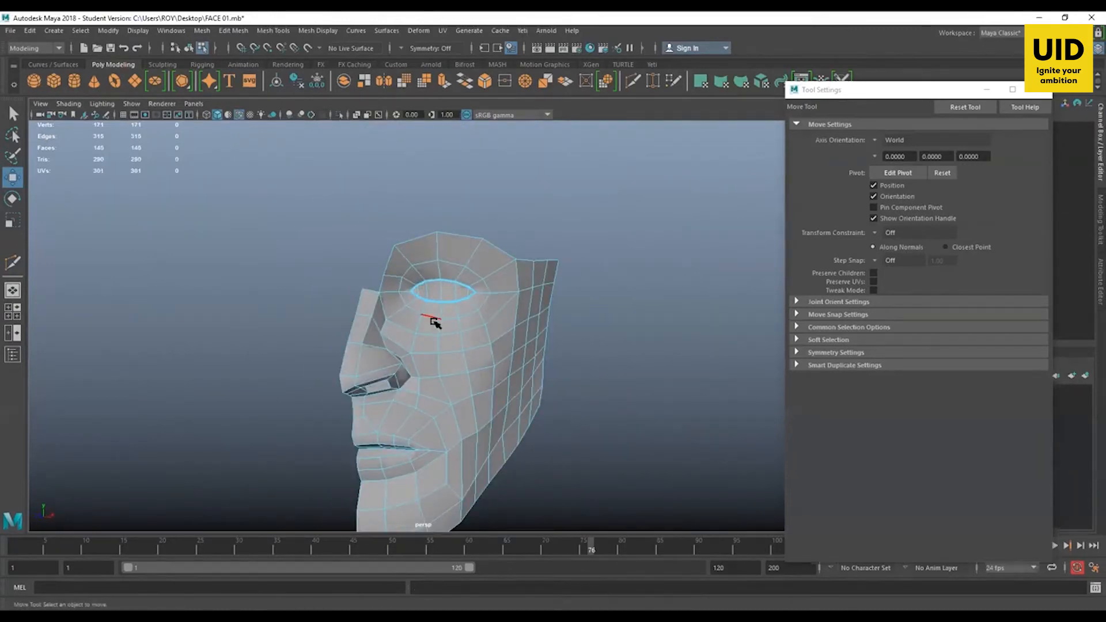
Step: In the front view, extrude the two edges between the inner brow and nose bridge to the face midline and flatten the strip's end there
key(space)
key(space)
alt+middle_drag(444, 246, 444, 265)
click(434, 249)
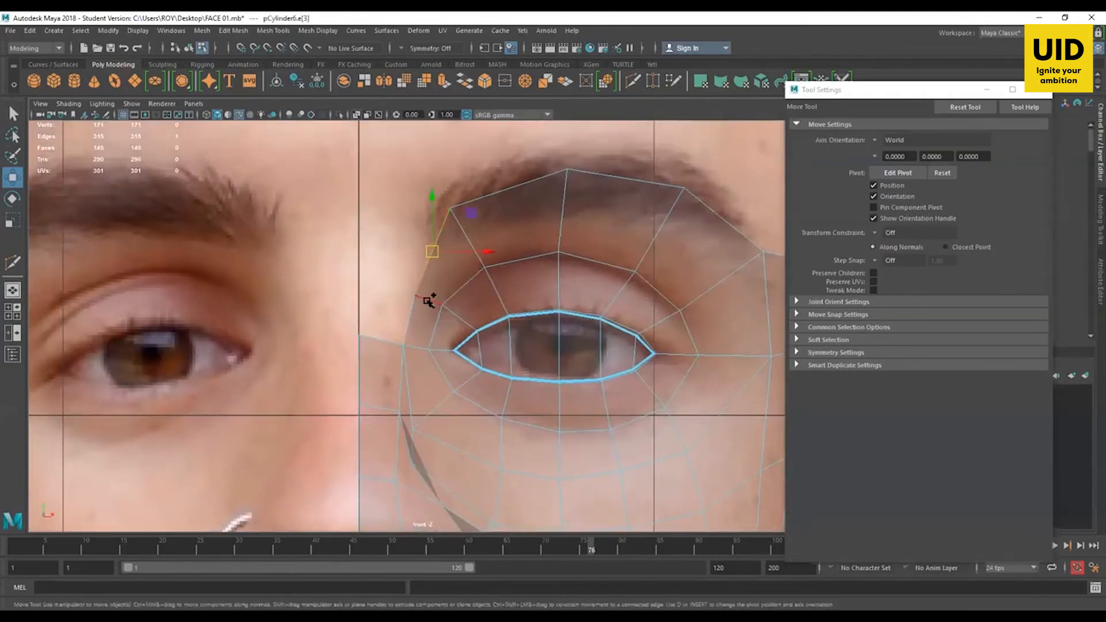
shift+click(412, 314)
key(ctrl+e)
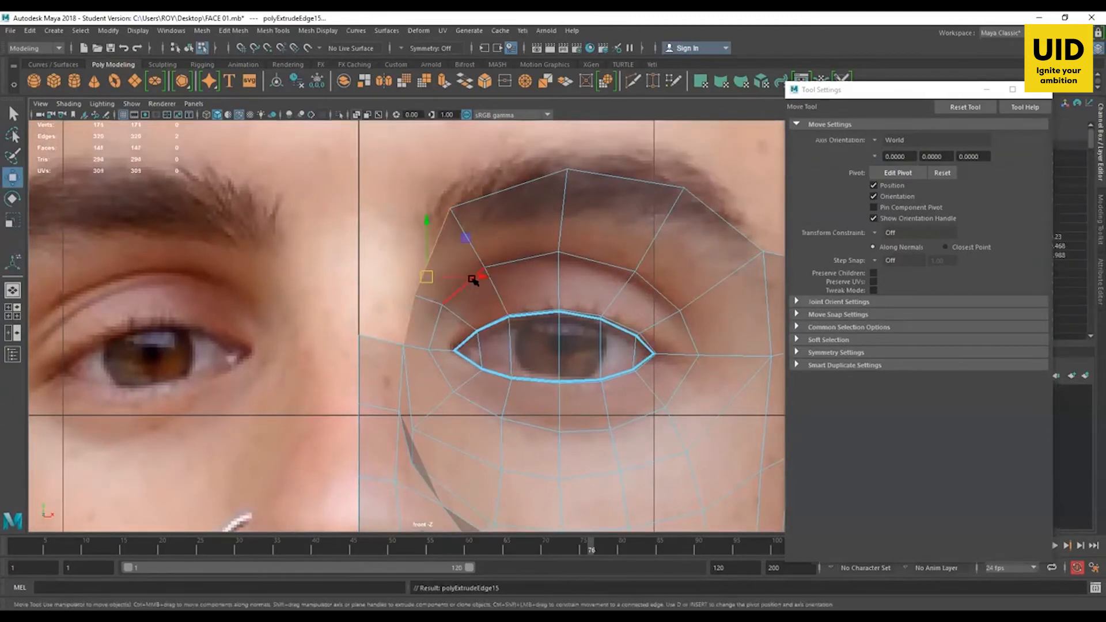
drag(474, 277, 306, 283)
key(r)
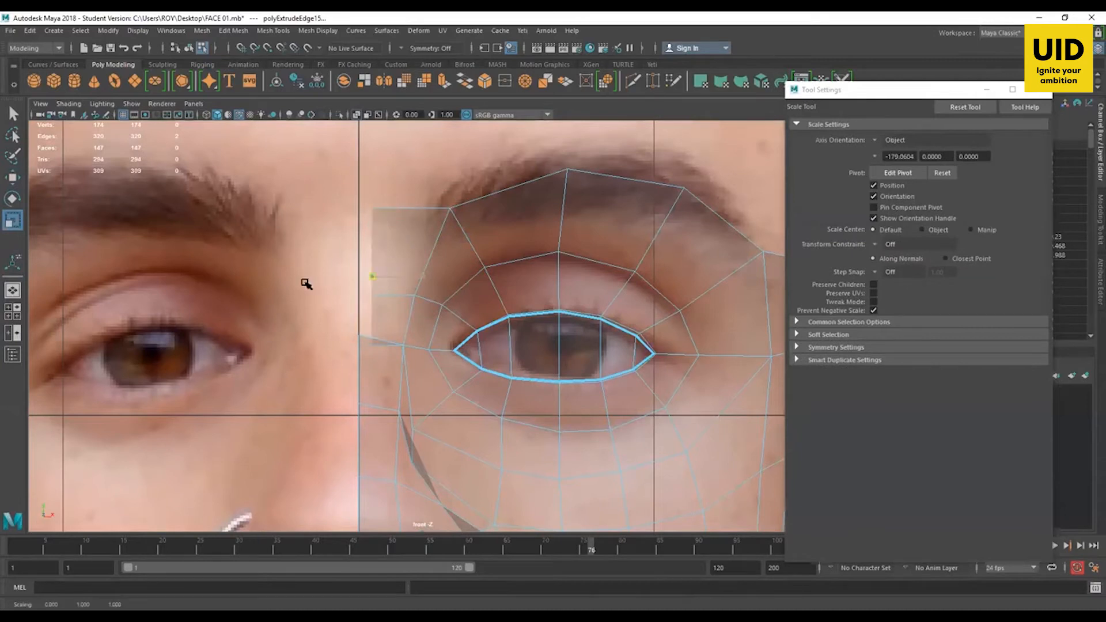
key(w)
drag(423, 284, 412, 281)
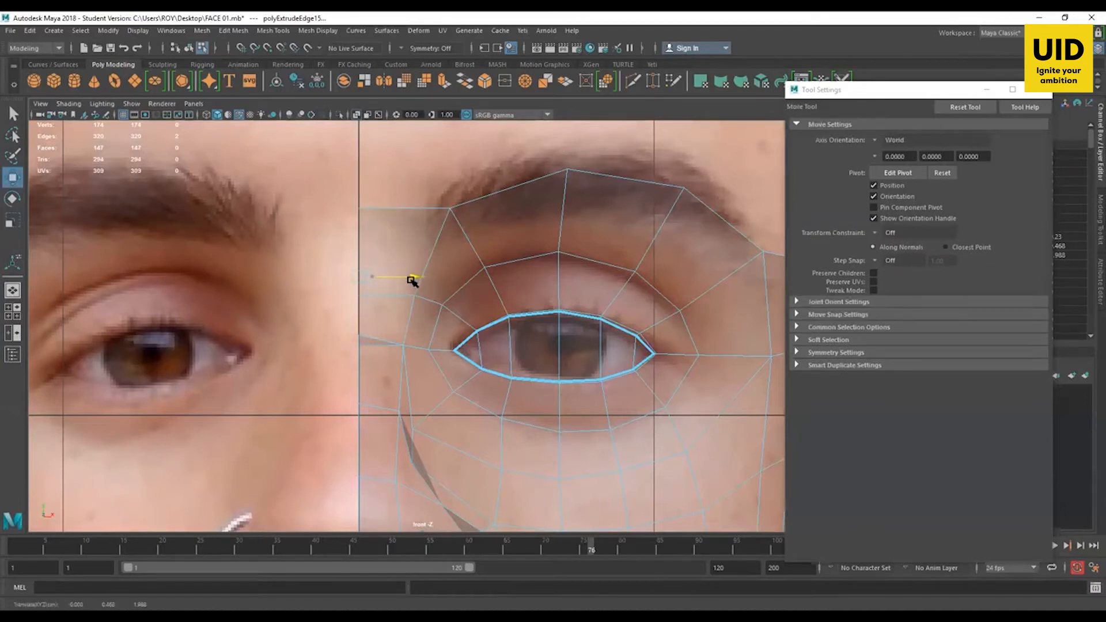
Step: Merge the new strip's lowest midline vertex with the top vertex of the nose bridge
scroll(338, 313, up, 3)
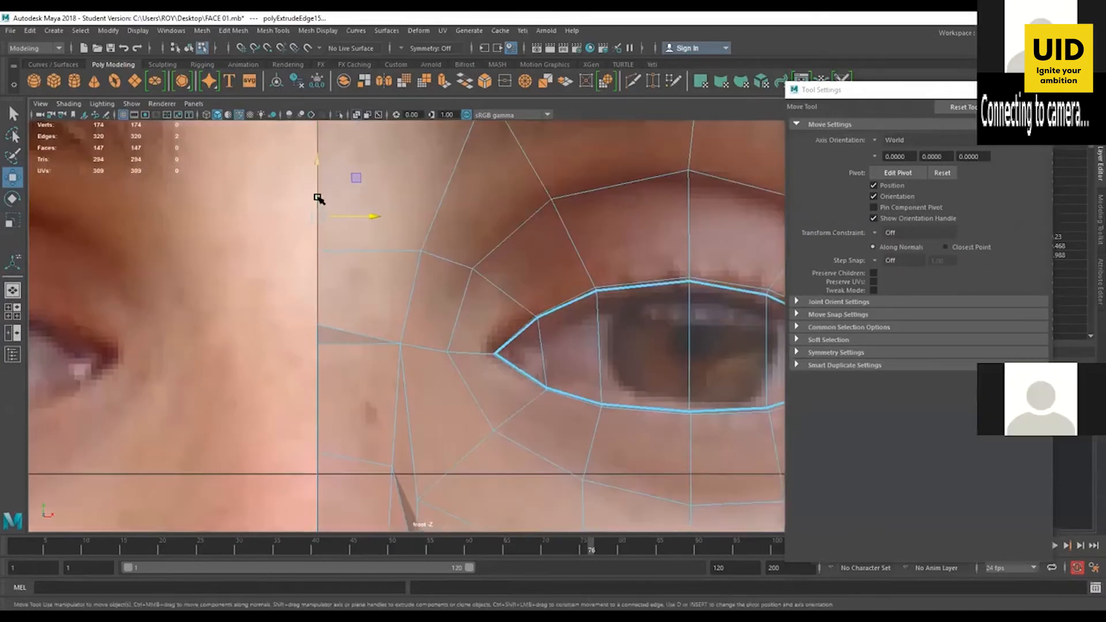
scroll(345, 271, up, 2)
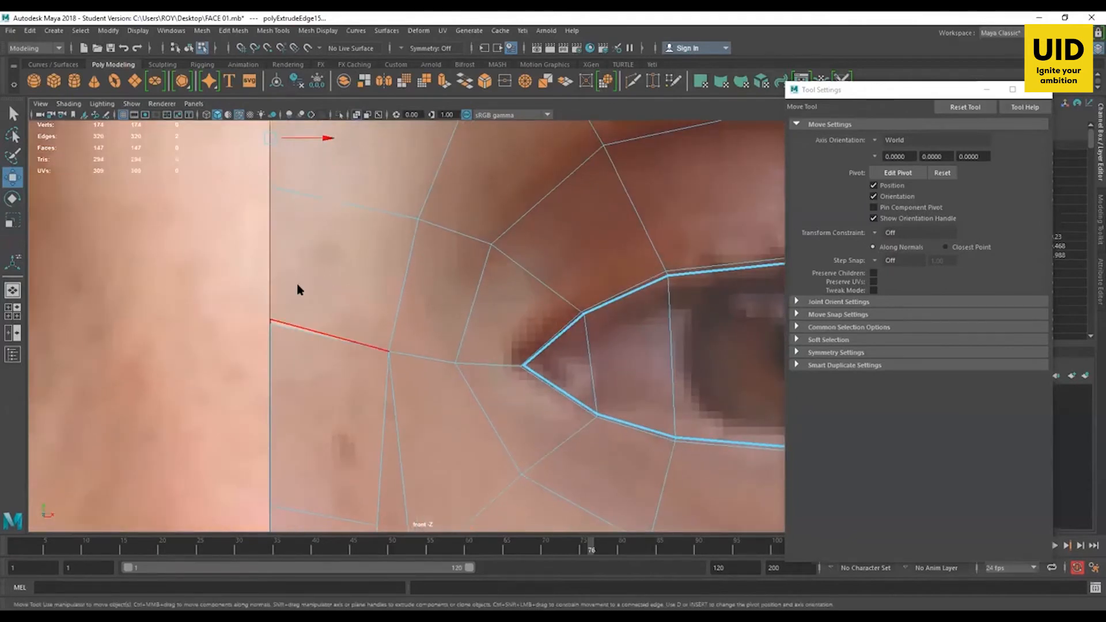
shift+right_drag(298, 286, 340, 260)
alt+middle_drag(292, 292, 350, 357)
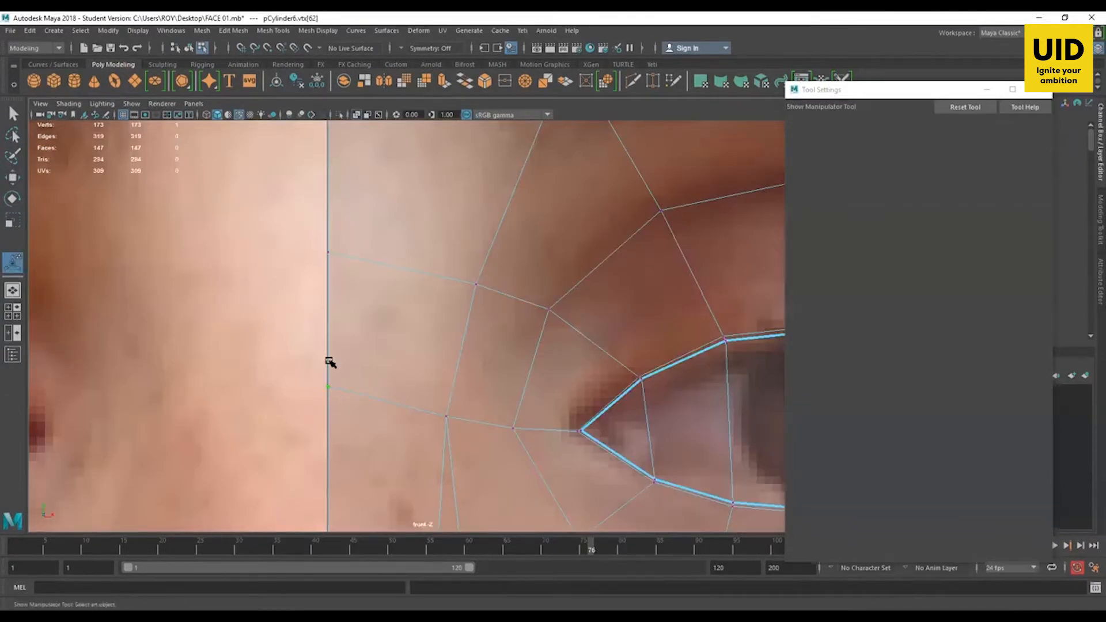
Step: Reposition the midline vertices between the brows and on the upper nose bridge to even out the strip's spacing
key(w)
drag(328, 333, 329, 352)
drag(312, 283, 329, 245)
alt+middle_drag(347, 235, 360, 478)
drag(377, 253, 321, 304)
drag(339, 252, 341, 268)
drag(592, 271, 496, 387)
Step: In object mode, move the half-face's pivot to the midline just below the nose
scroll(580, 312, down, 10)
key(1)
key(space)
key(space)
scroll(371, 336, up, 3)
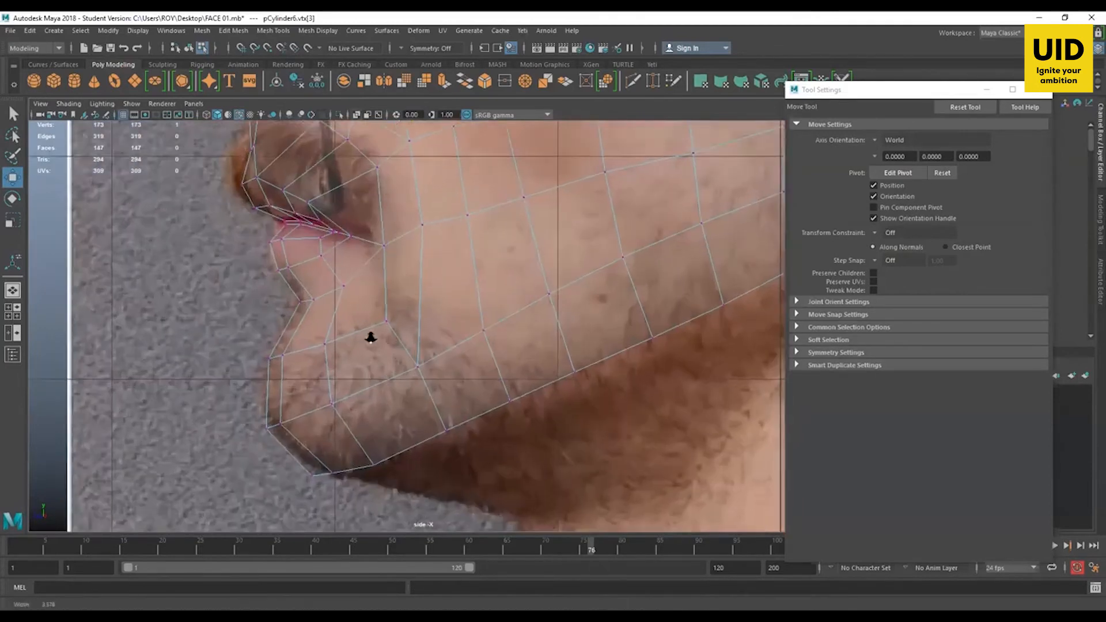
mouse_move(361, 345)
alt+middle_down()
mouse_move(358, 389)
mouse_move(374, 339)
alt+middle_up()
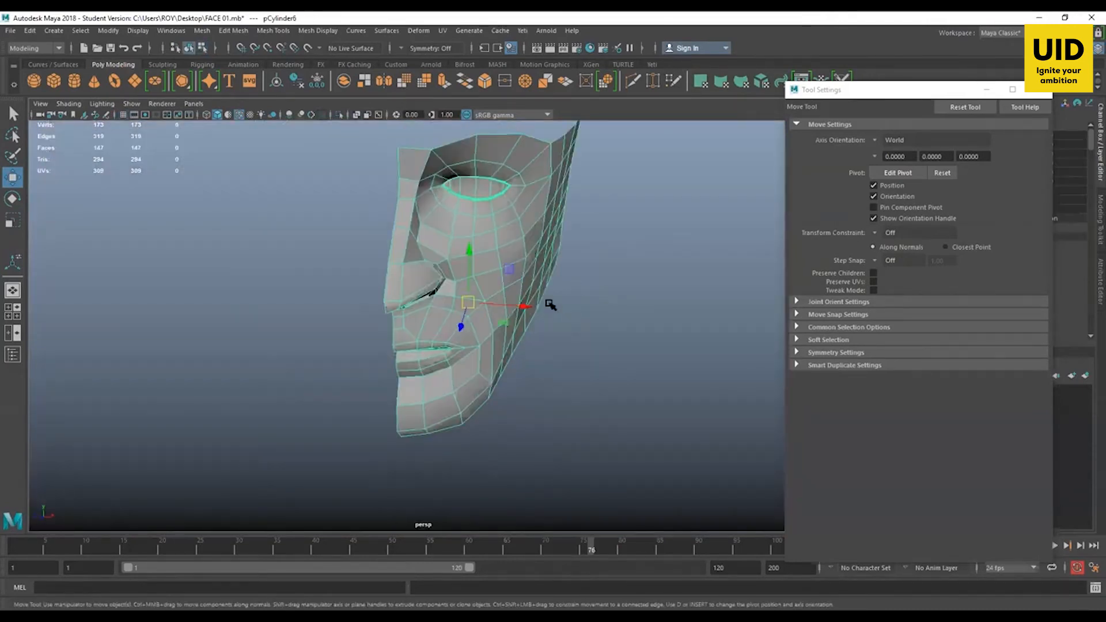
alt+drag(550, 305, 561, 296)
key(d)
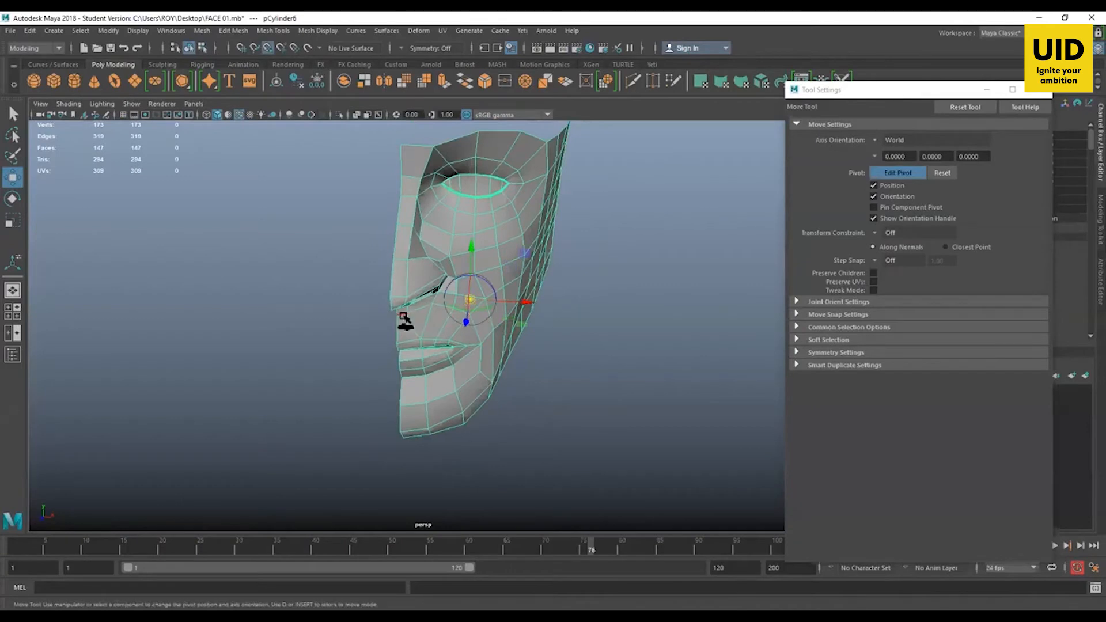
click(398, 320)
key(d)
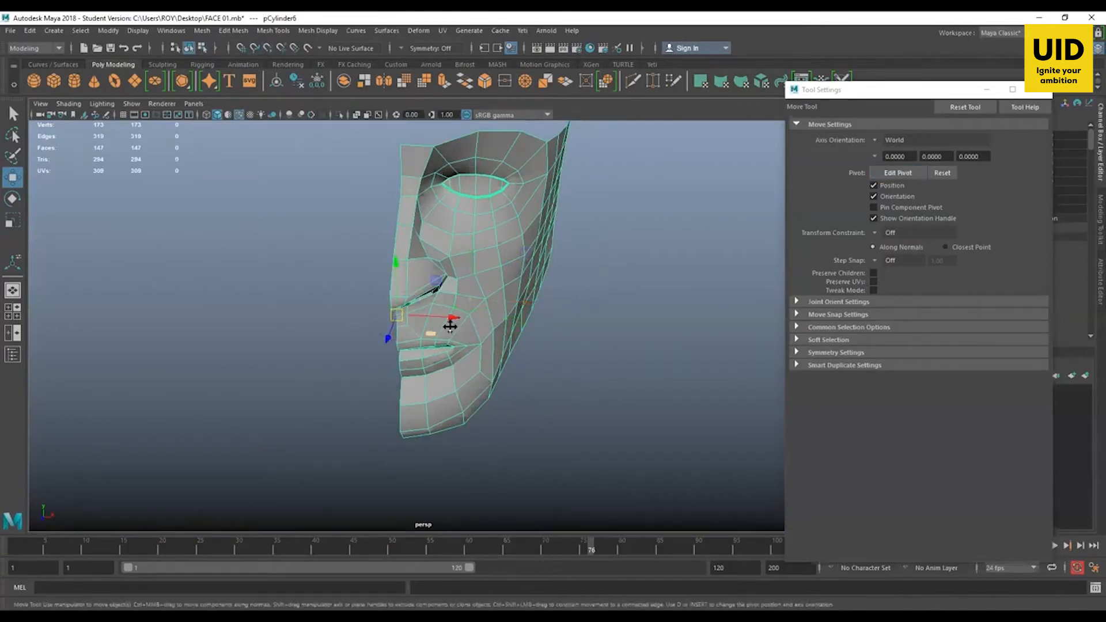
Step: Examine the half-face from several angles and against the side photo, focusing on the open edge along the brow and temple
alt+drag(449, 327, 451, 323)
alt+middle_drag(460, 253, 482, 375)
alt+drag(482, 374, 473, 370)
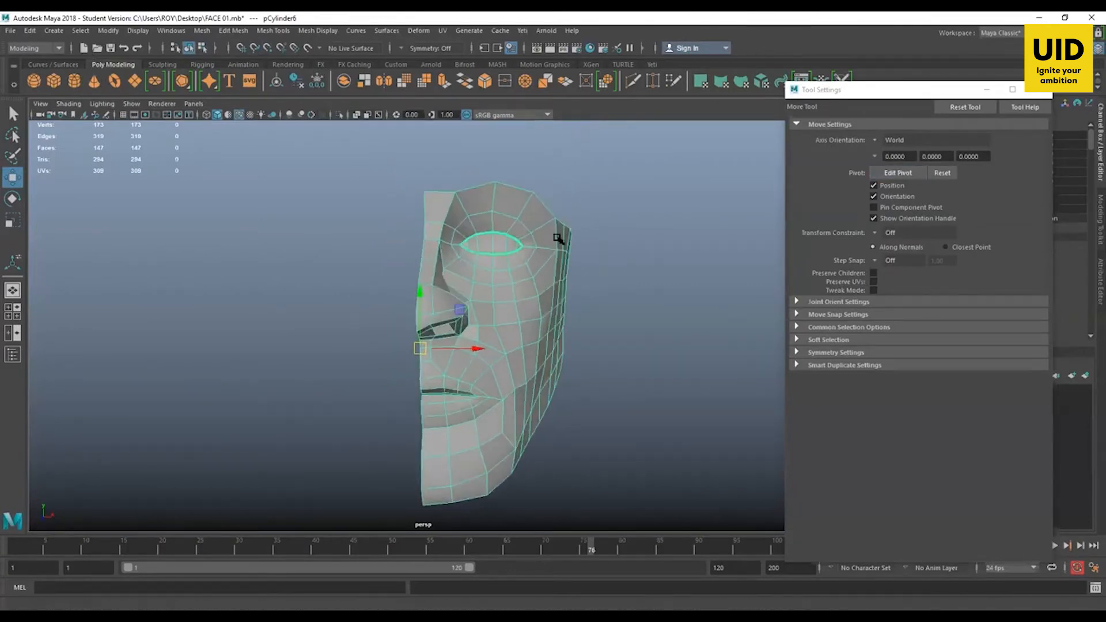
alt+drag(547, 308, 495, 317)
scroll(495, 317, down, 3)
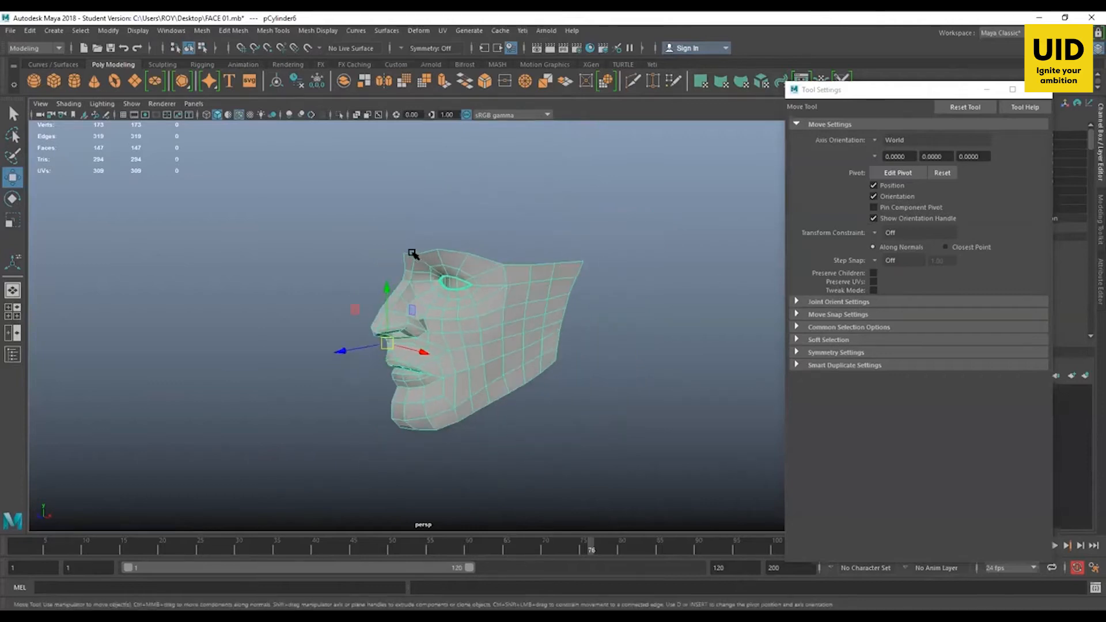
alt+drag(592, 247, 431, 263)
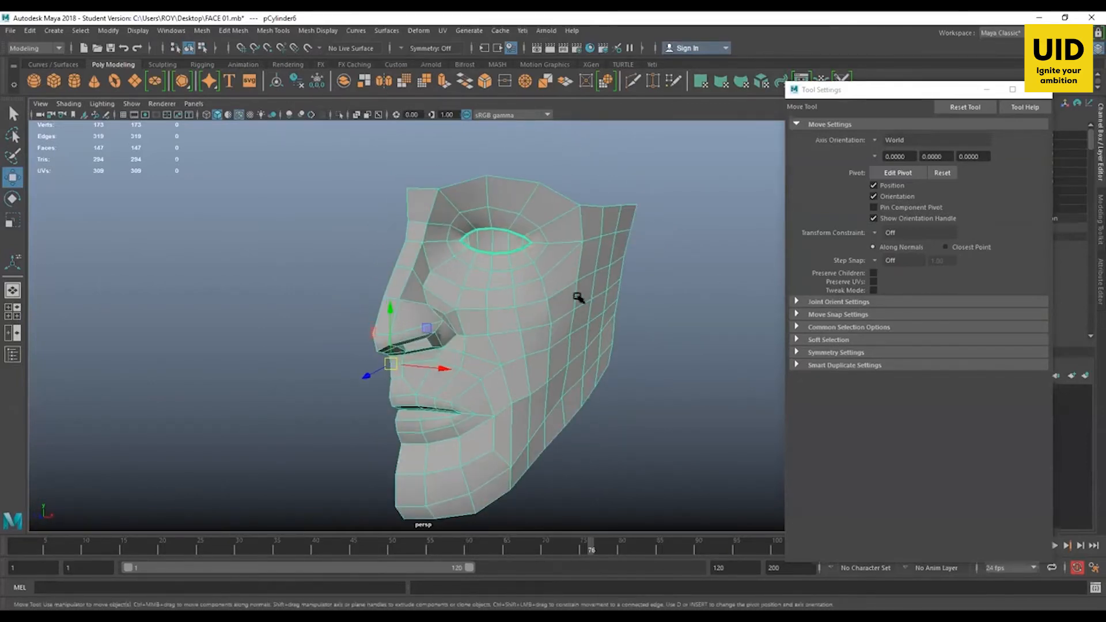
alt+drag(580, 298, 595, 350)
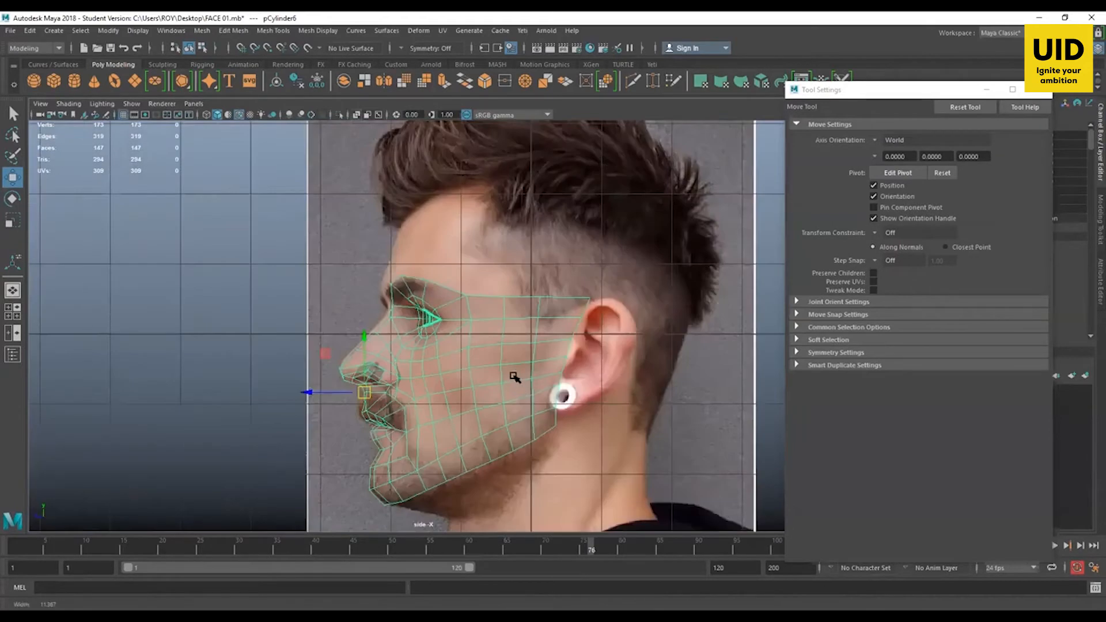
scroll(467, 347, up, 5)
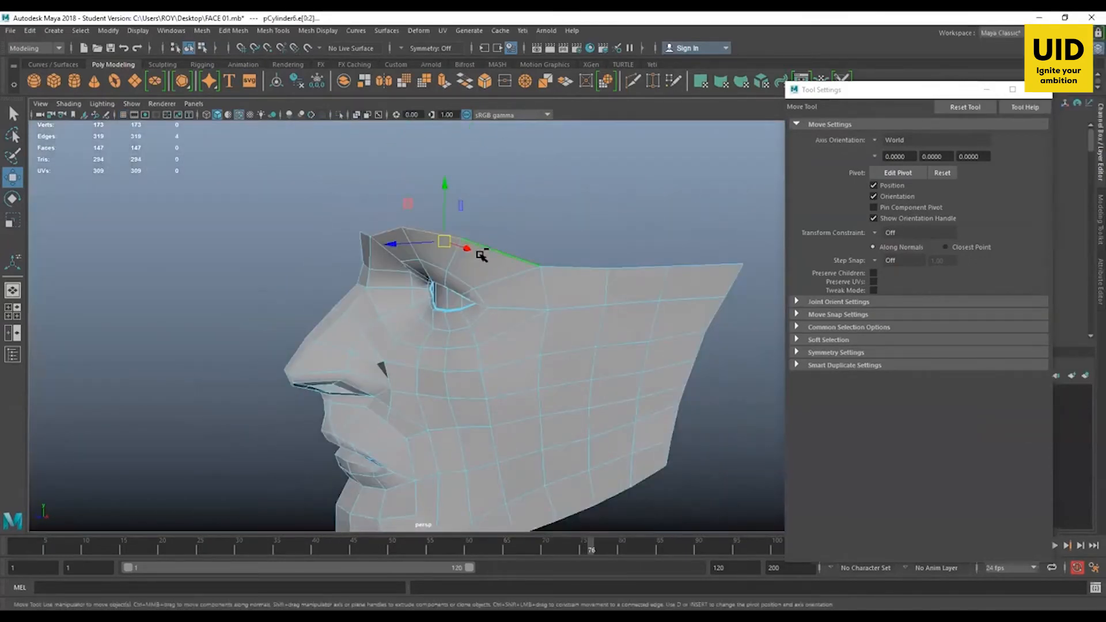
Step: Try extruding the brow border edges up the forehead and rotating them to follow the profile in the side photo
key(ctrl+e)
drag(505, 235, 531, 176)
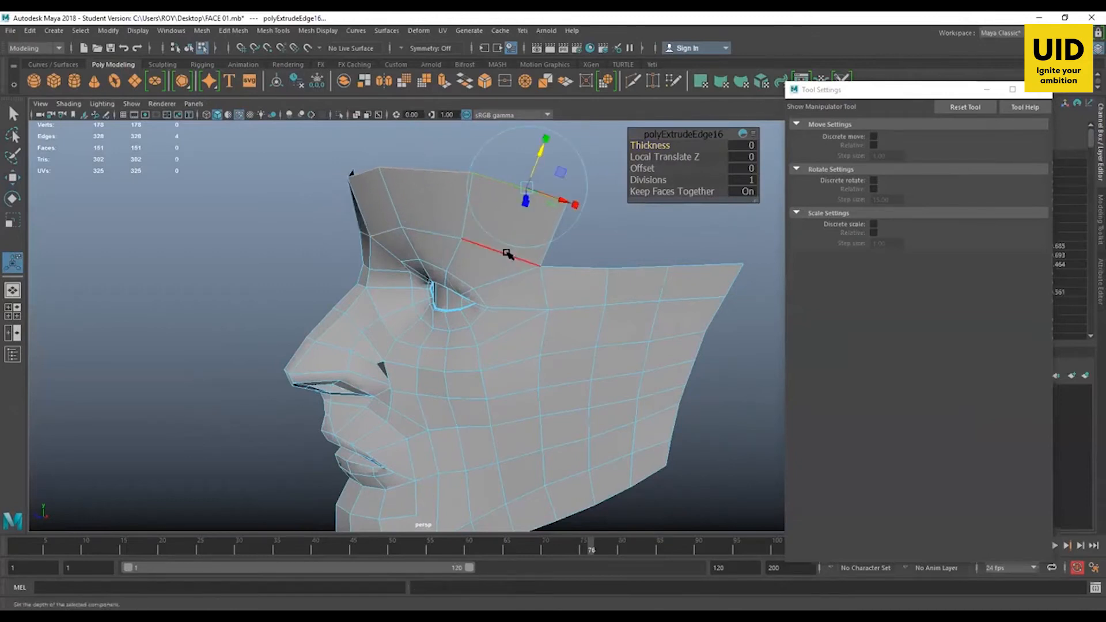
key(w)
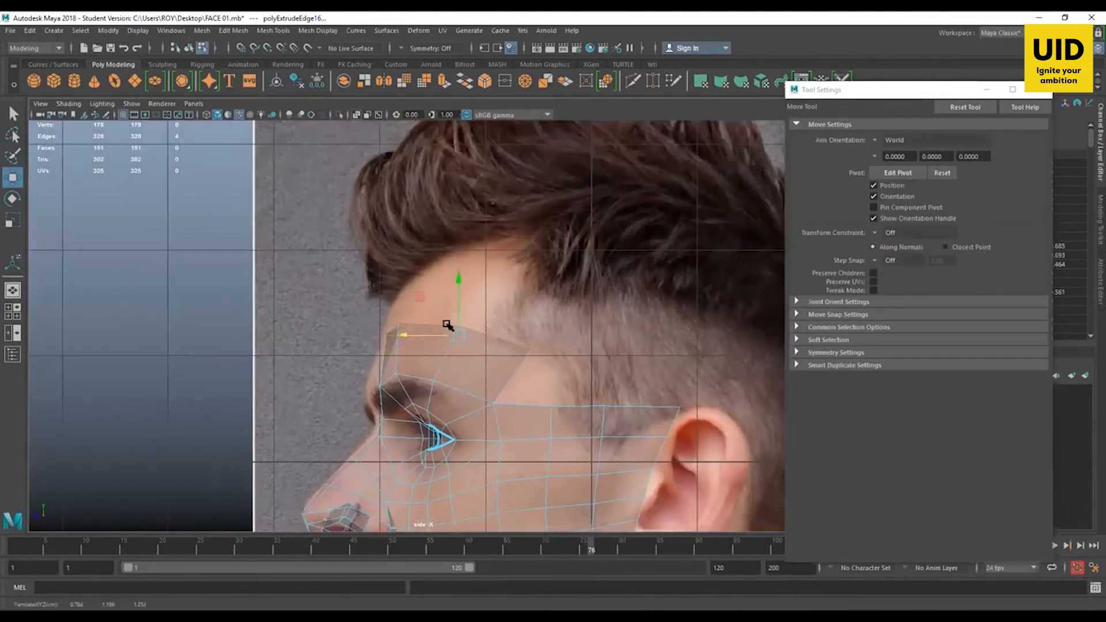
key(e)
drag(489, 284, 503, 300)
key(w)
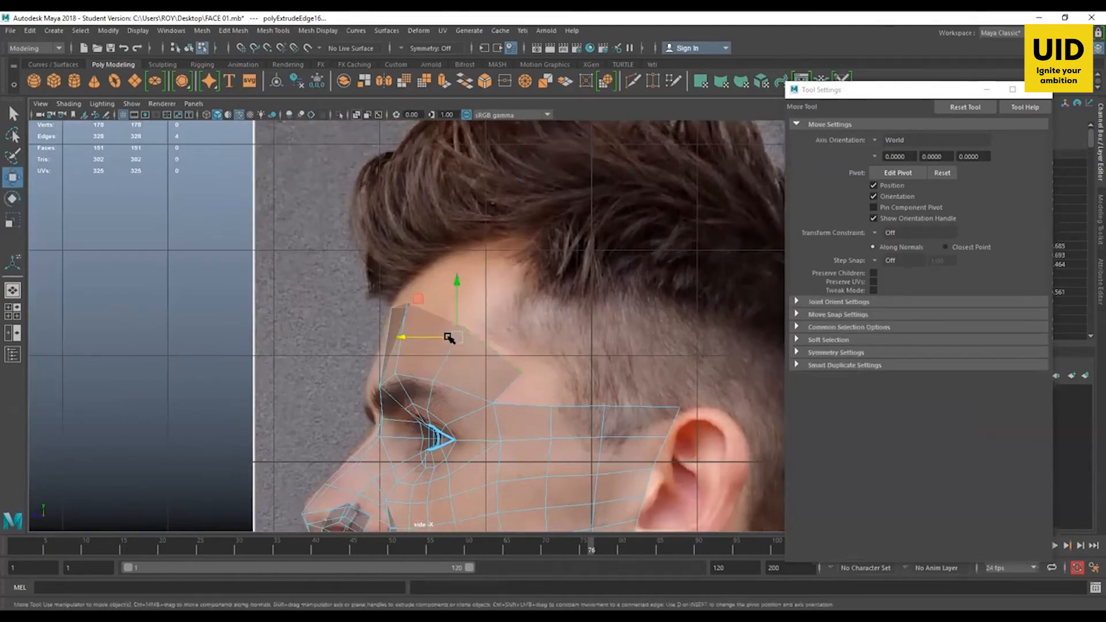
Step: Try extruding the forehead's upper edges again toward the crown, angled along the hairline in the side photo
shift+drag(448, 338, 607, 257)
key(e)
alt+middle_drag(597, 311, 529, 268)
key(w)
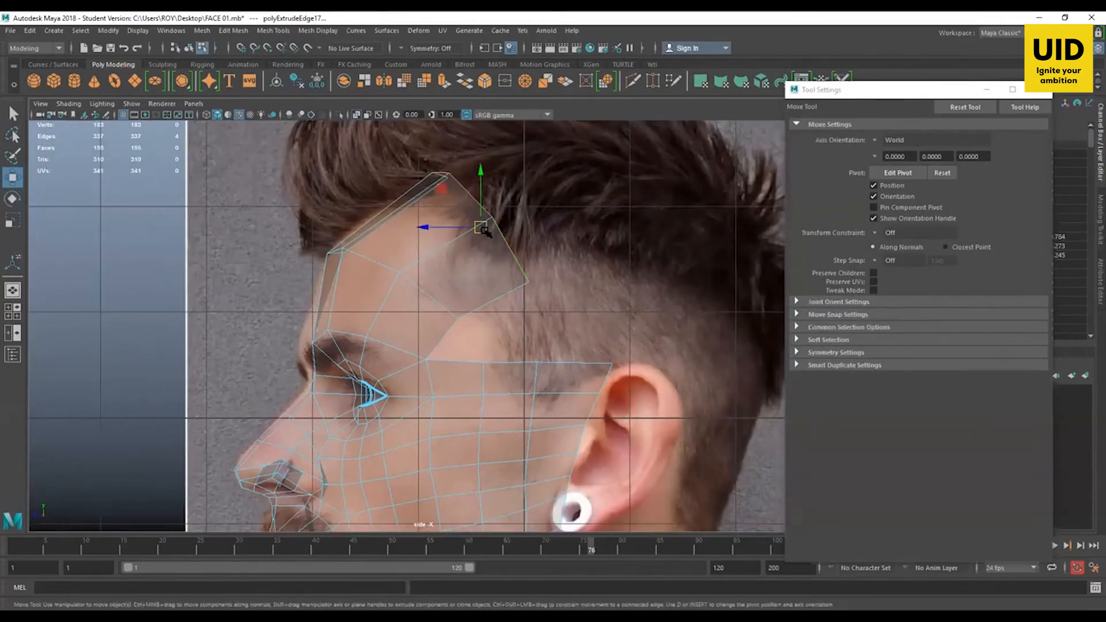
Step: Try extruding the crown edges backward over the head, then rotate and shift them to near vertical above the ear
shift+drag(484, 231, 614, 233)
key(e)
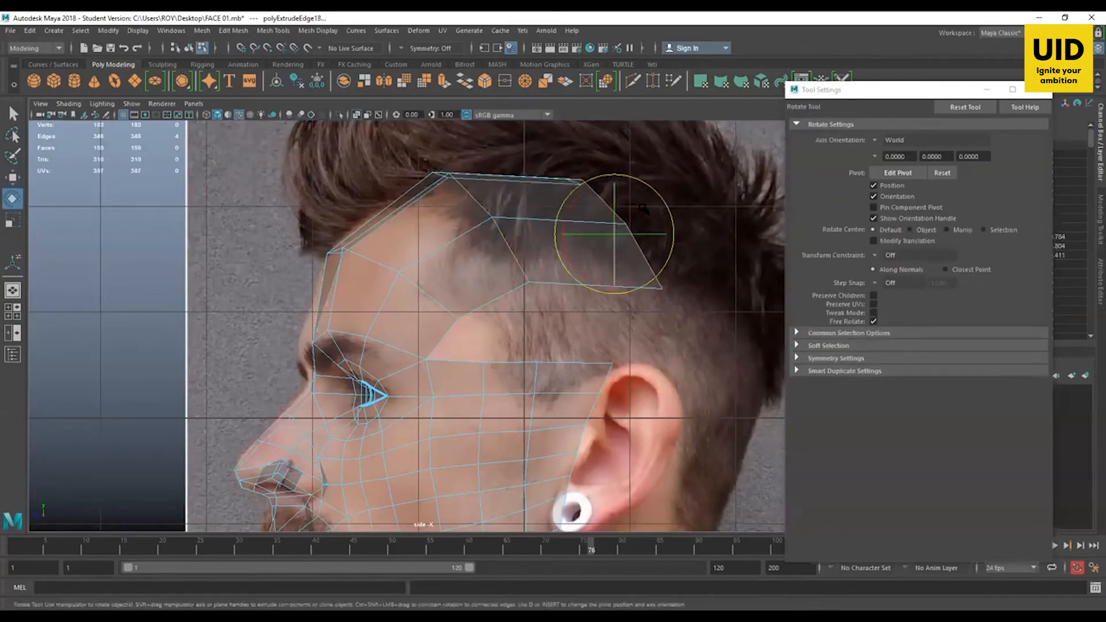
drag(660, 195, 676, 231)
alt+middle_drag(644, 267, 549, 234)
key(w)
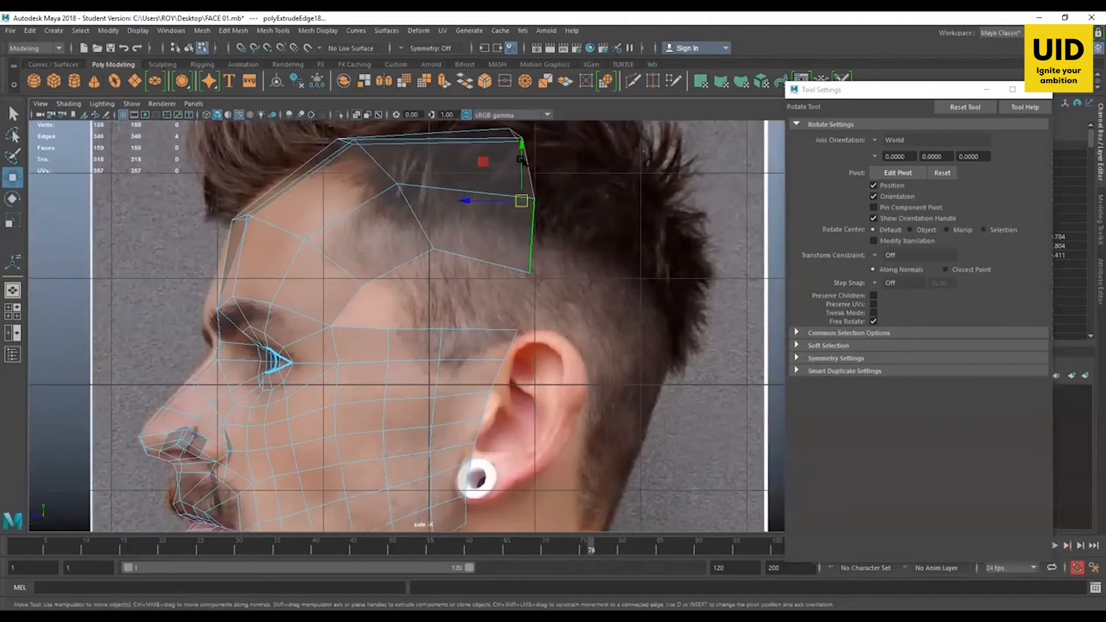
drag(520, 158, 520, 173)
alt+middle_drag(579, 203, 539, 184)
key(e)
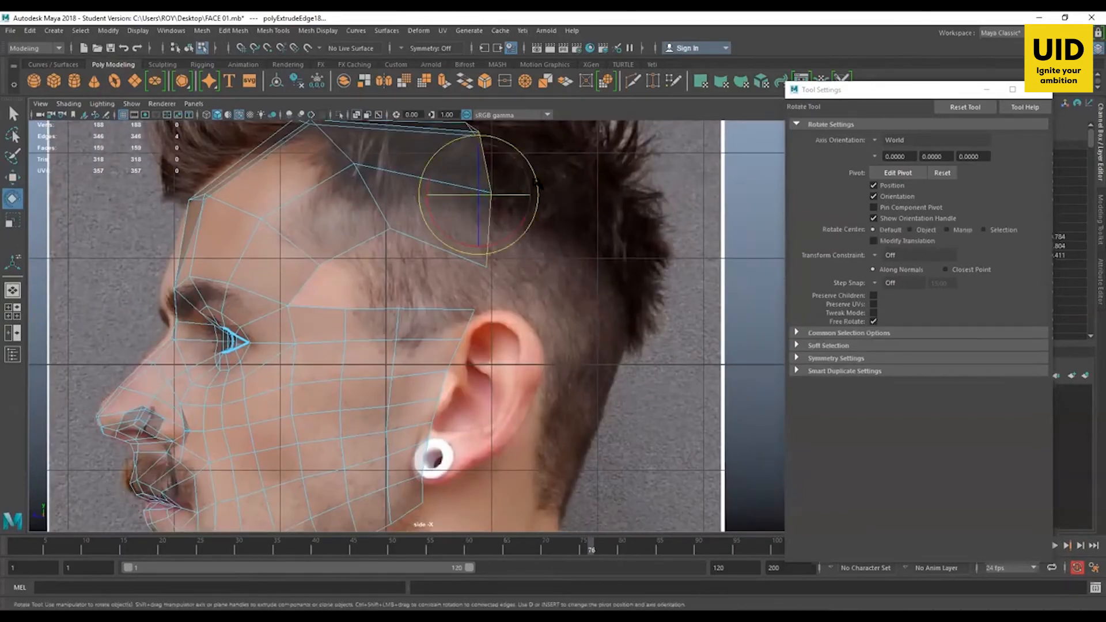
drag(538, 184, 471, 189)
key(w)
alt+middle_drag(499, 223, 474, 274)
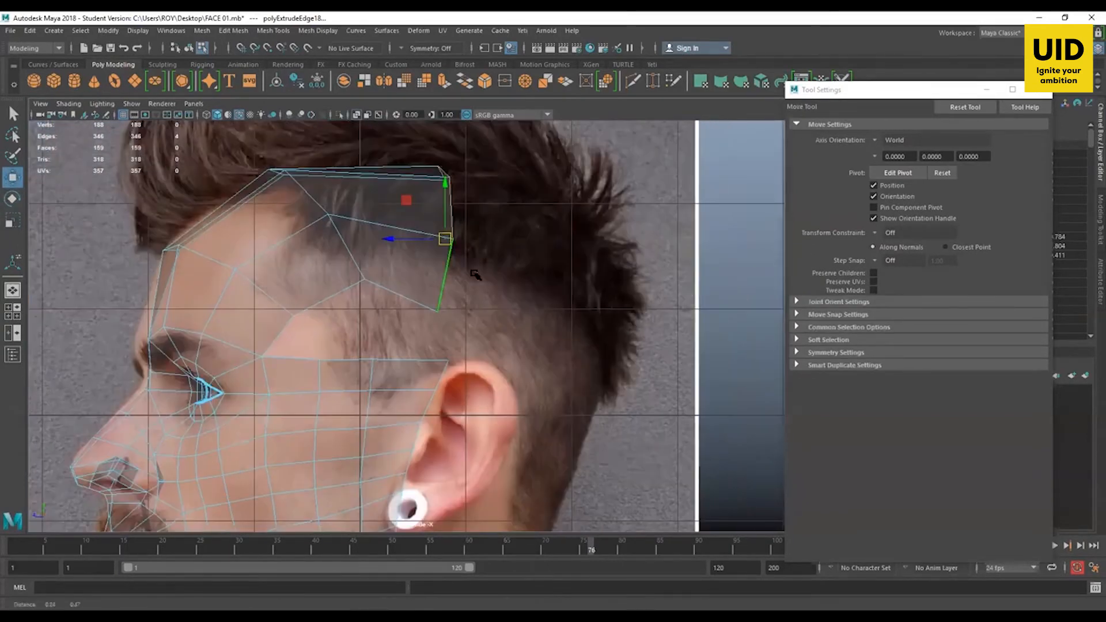
Step: Try extruding the strip once more toward the back of the head and lower its end to the skull curve
scroll(475, 275, down, 3)
key(ctrl+e)
key(w)
drag(440, 263, 536, 297)
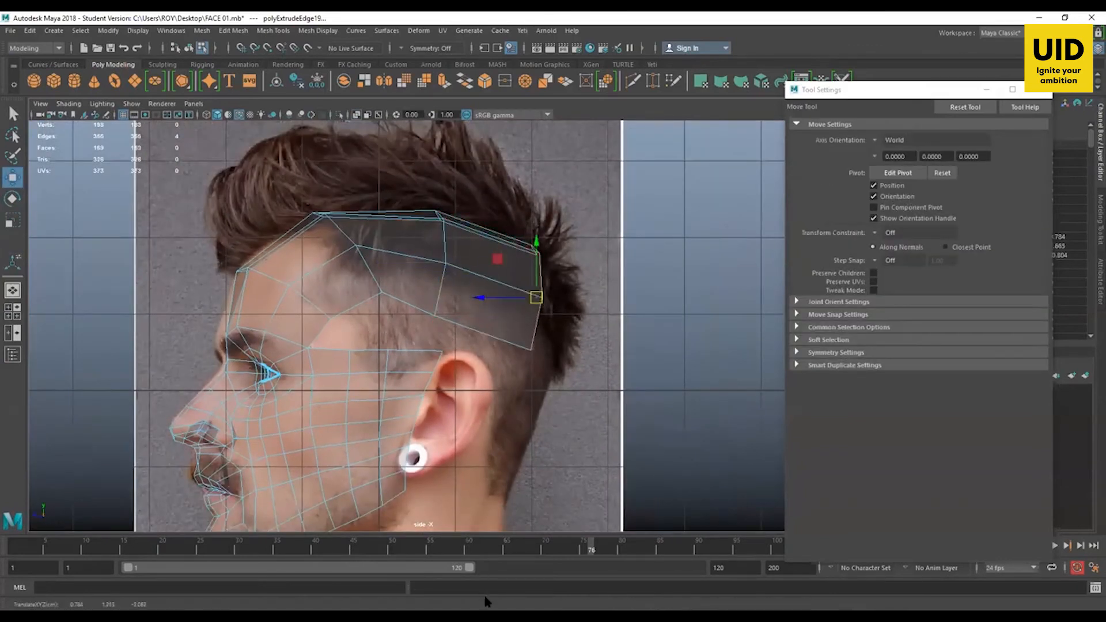
alt+middle_drag(490, 459, 470, 373)
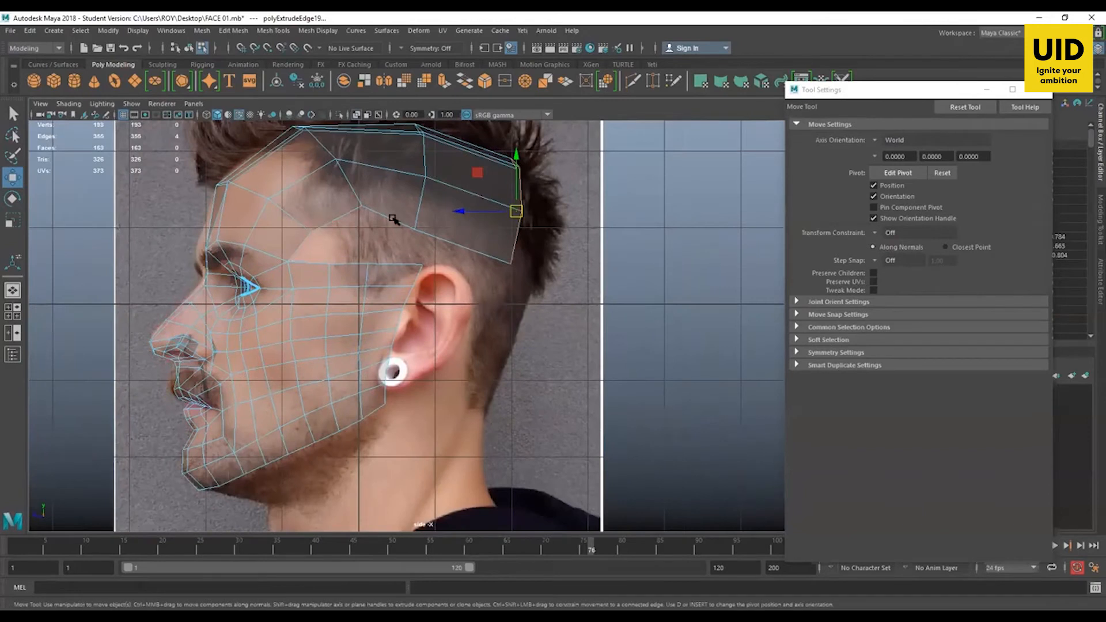
alt+middle_drag(481, 328, 462, 329)
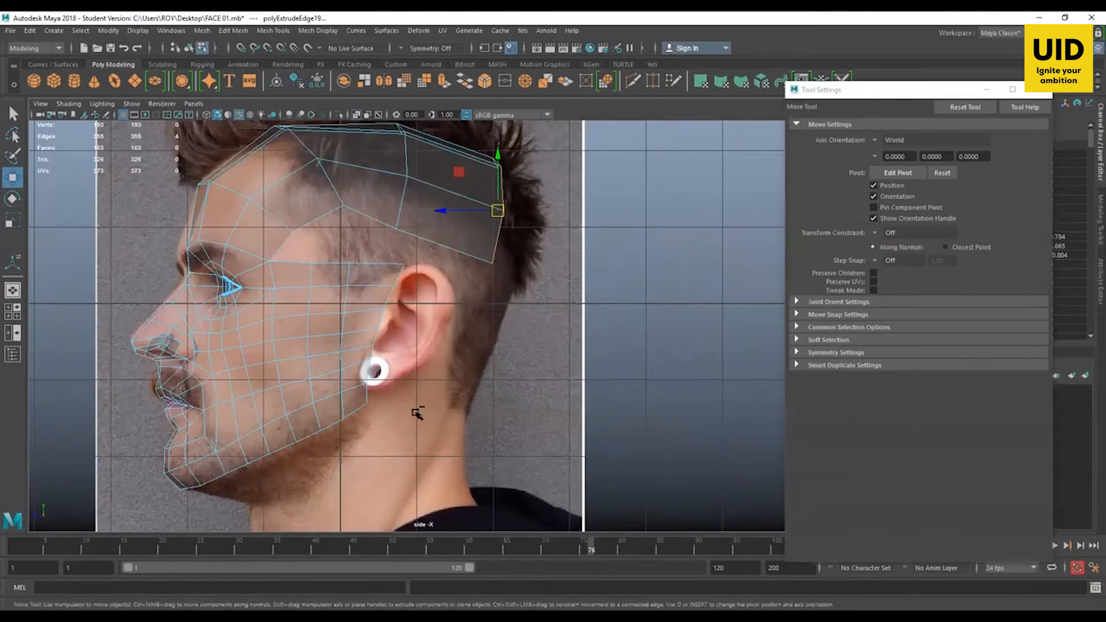
Step: In perspective, undo the crown and forehead extrusions back to the brow border edges
alt+drag(496, 320, 468, 157)
double_click(422, 178)
alt+drag(387, 148, 464, 173)
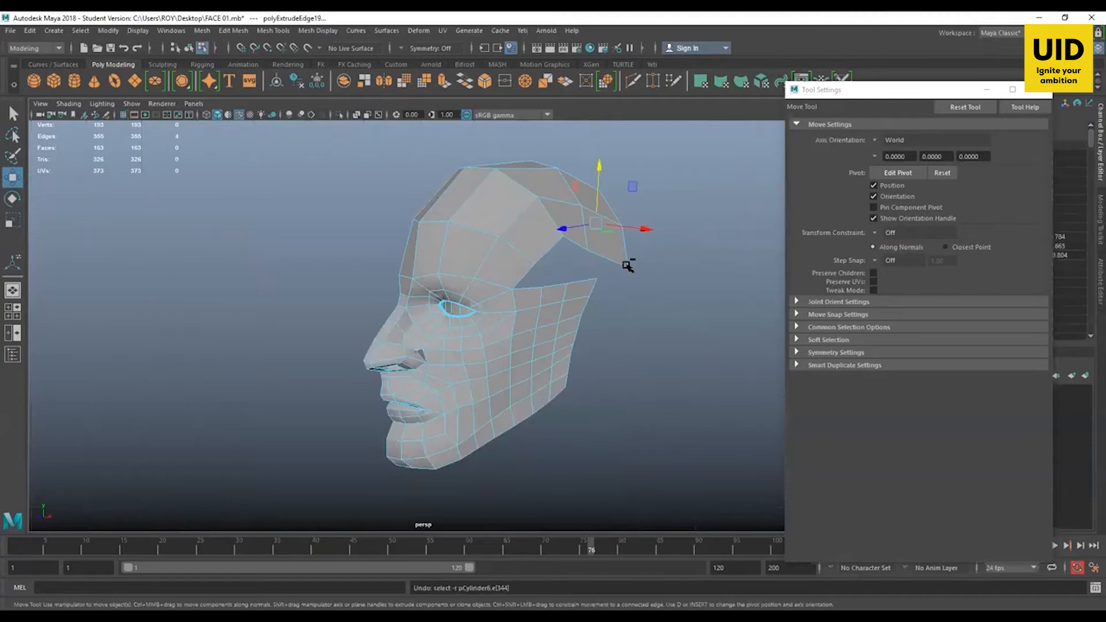
key(ctrl+z)
key(ctrl+z)
key(ctrl+z)
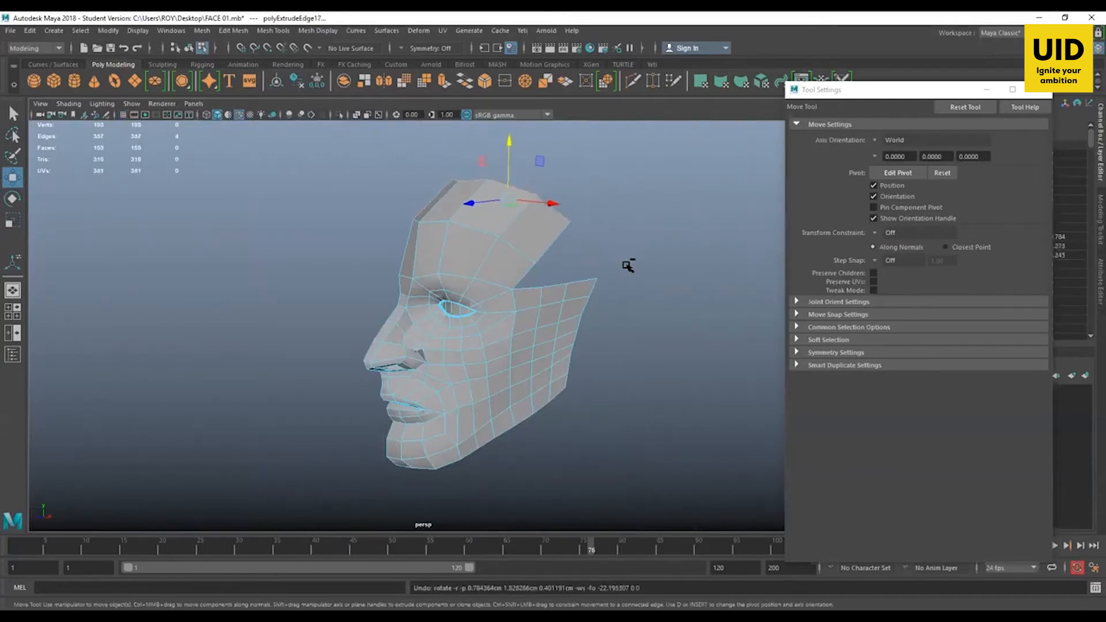
key(ctrl+z)
key(ctrl+z)
key(ctrl+z)
key(ctrl+z)
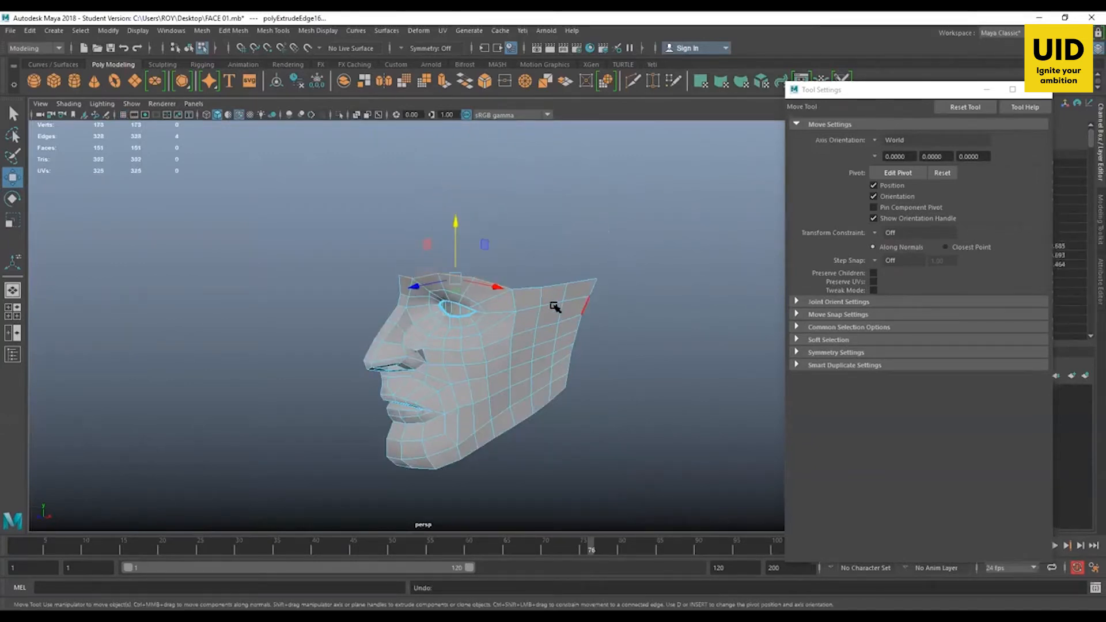
Step: Return to object mode, deselect the half-face and create a polygon sphere as the base for the cranium
key(F8)
click(622, 348)
alt+drag(622, 348, 624, 358)
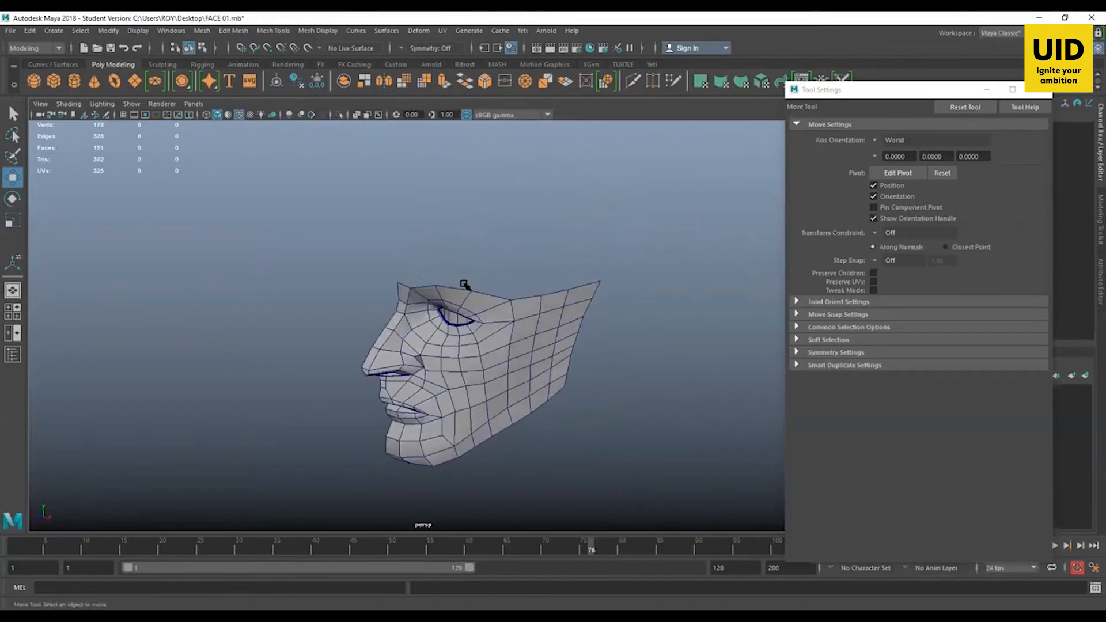
alt+drag(434, 329, 461, 322)
scroll(527, 304, up, 3)
alt+middle_drag(535, 301, 415, 323)
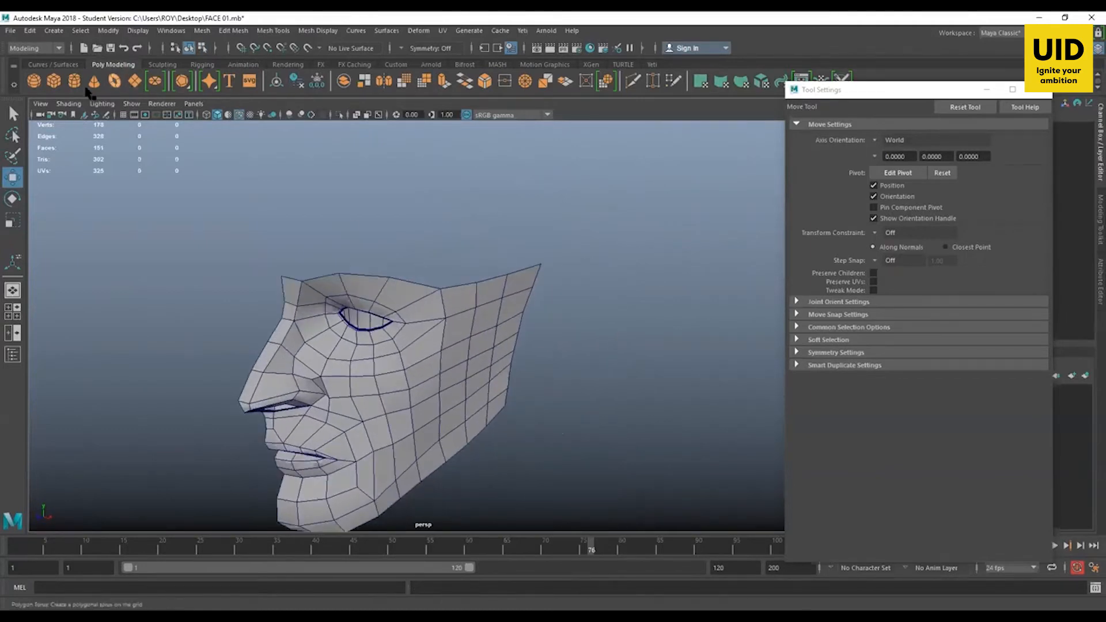
click(34, 81)
alt+drag(340, 235, 425, 290)
scroll(425, 289, down, 2)
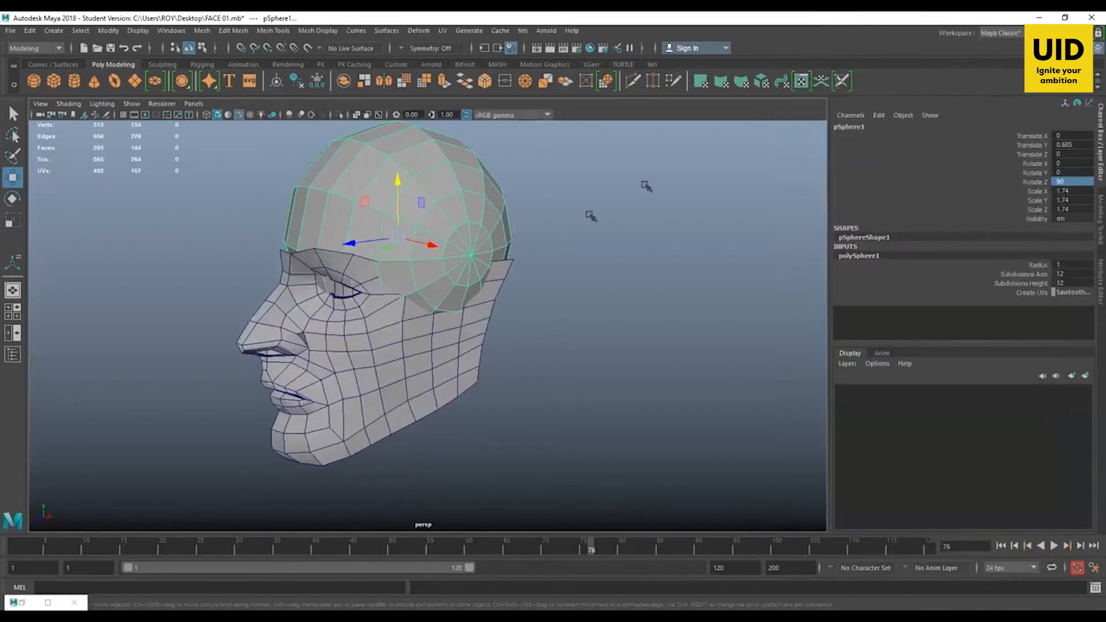
alt+drag(592, 215, 589, 242)
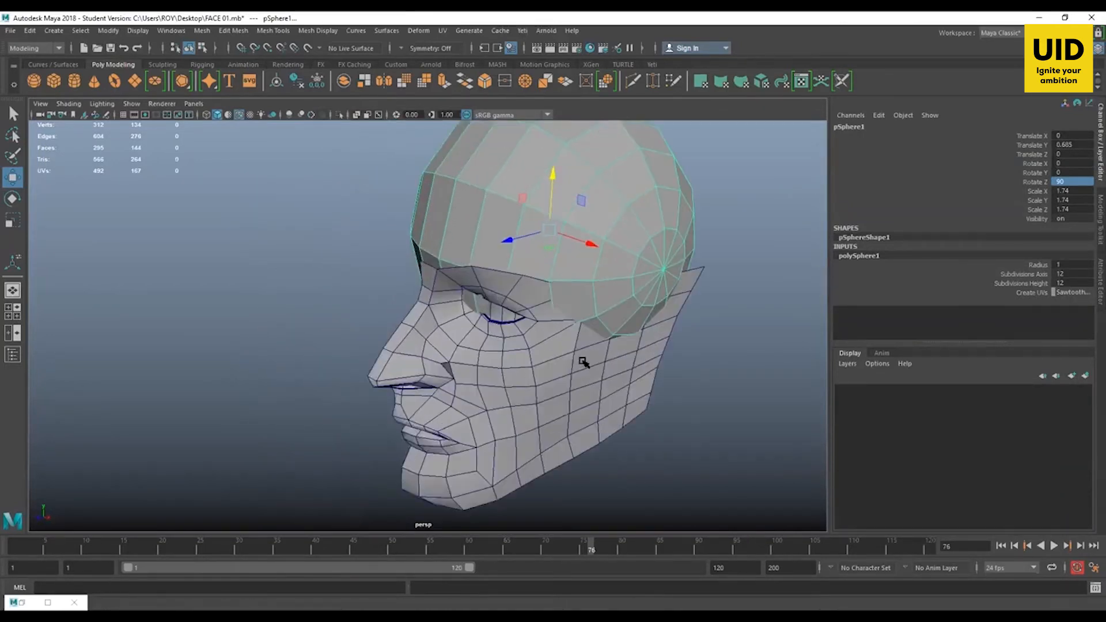
Step: Scale the sphere to 2.088, 2.088, 2.412 and position it over the skull in the side reference at Y 0.617, Z -0.286
alt+drag(582, 361, 514, 387)
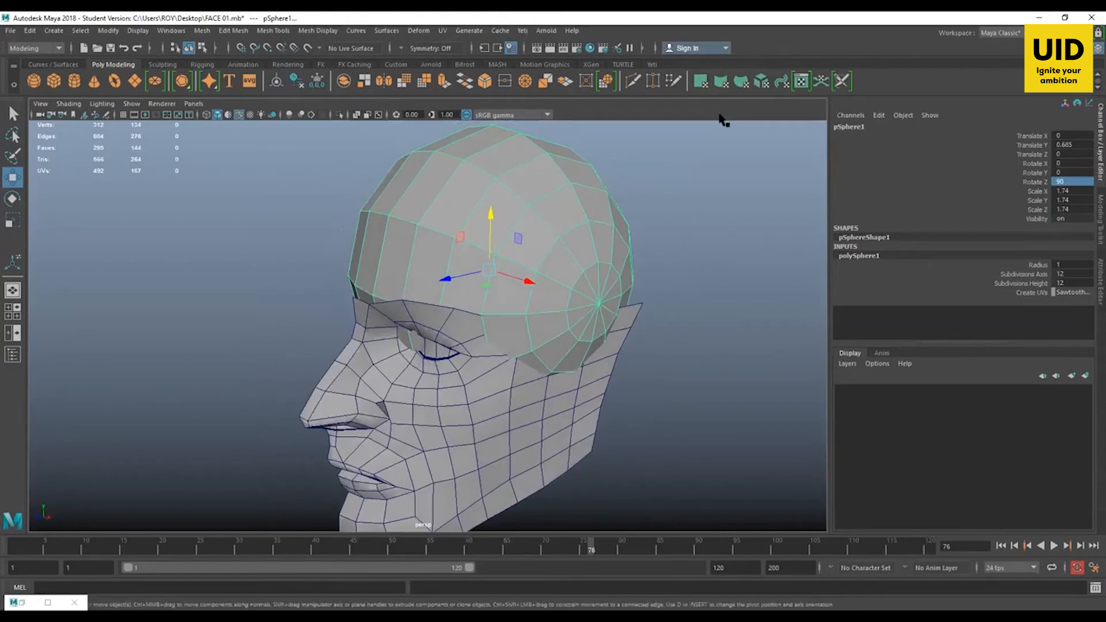
alt+drag(632, 244, 501, 213)
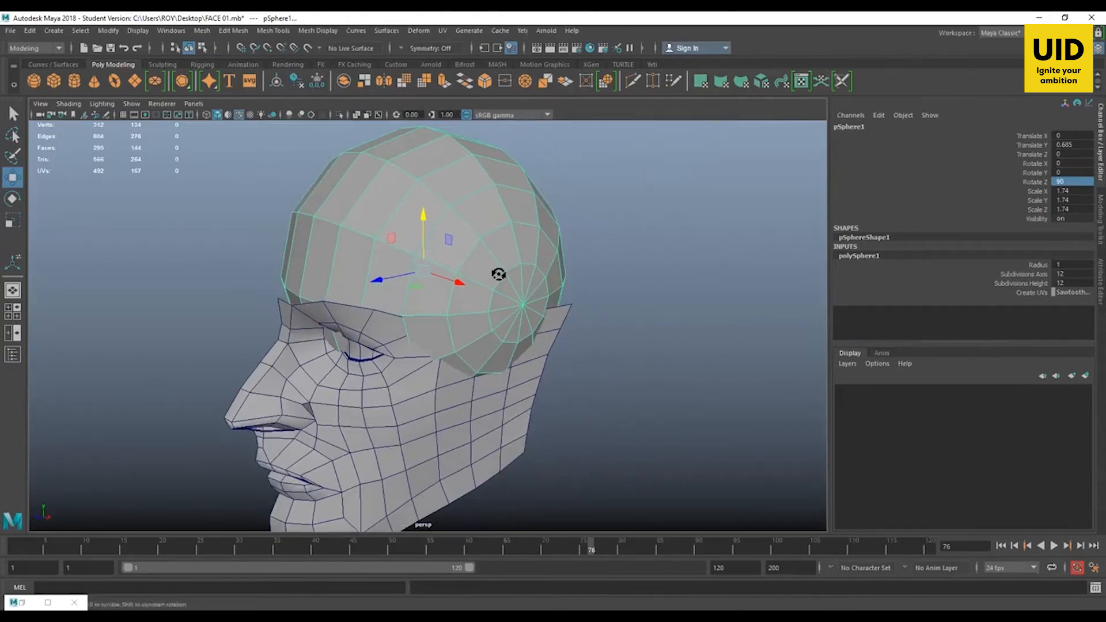
alt+drag(499, 274, 489, 358)
key(space)
key(space)
key(r)
key(w)
drag(441, 326, 406, 333)
key(r)
key(w)
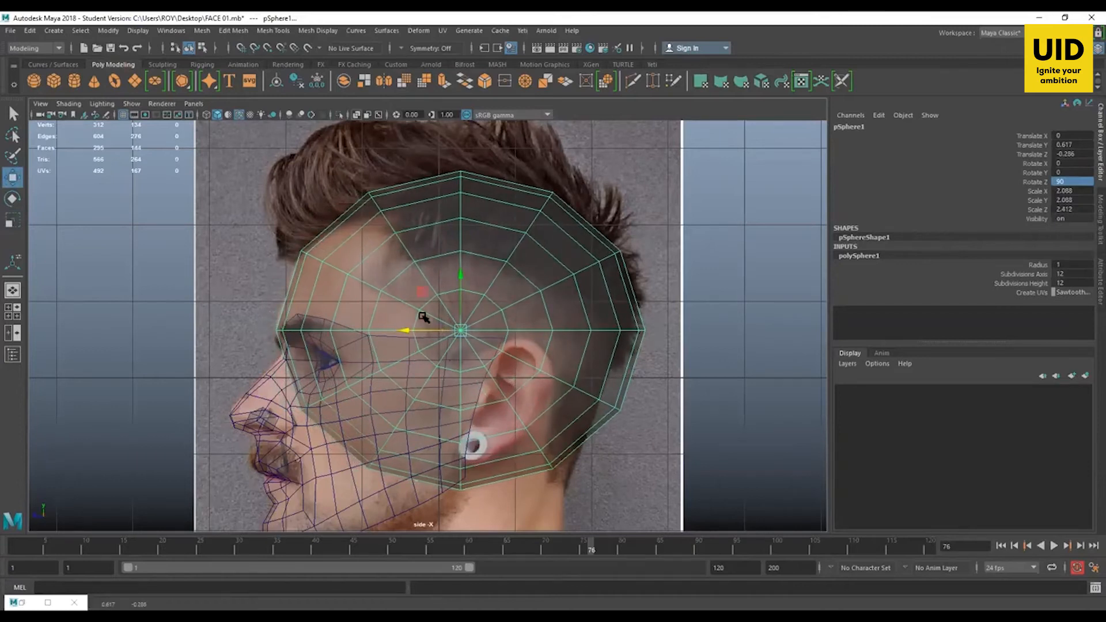
Step: Try to delete the faces in the lower half of the sphere around the face model
key(space)
key(space)
alt+drag(595, 222, 495, 254)
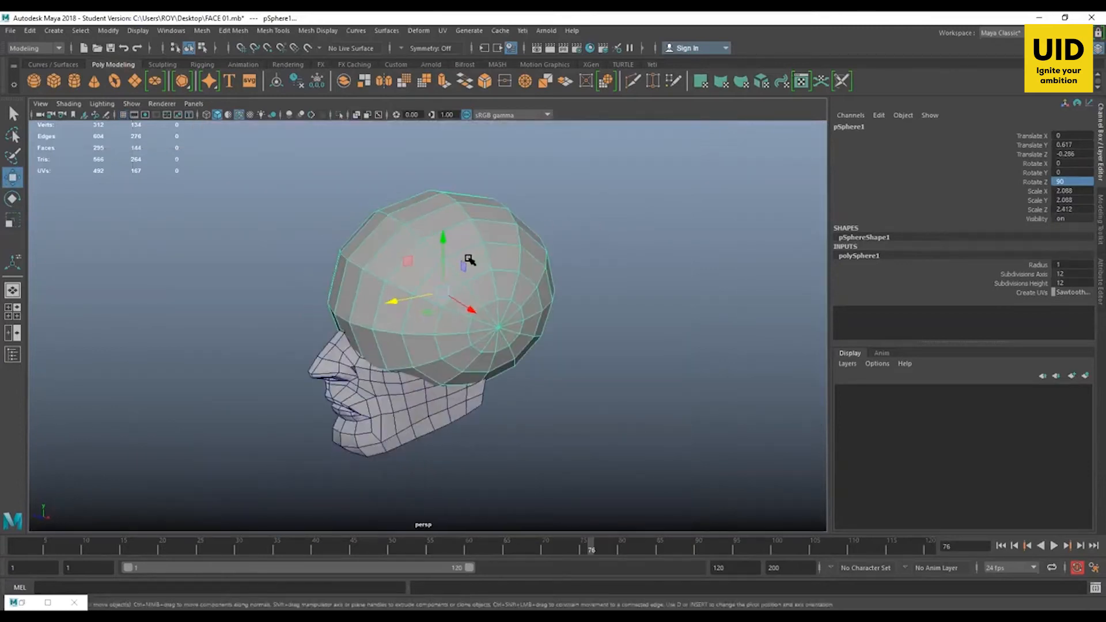
alt+drag(428, 251, 472, 236)
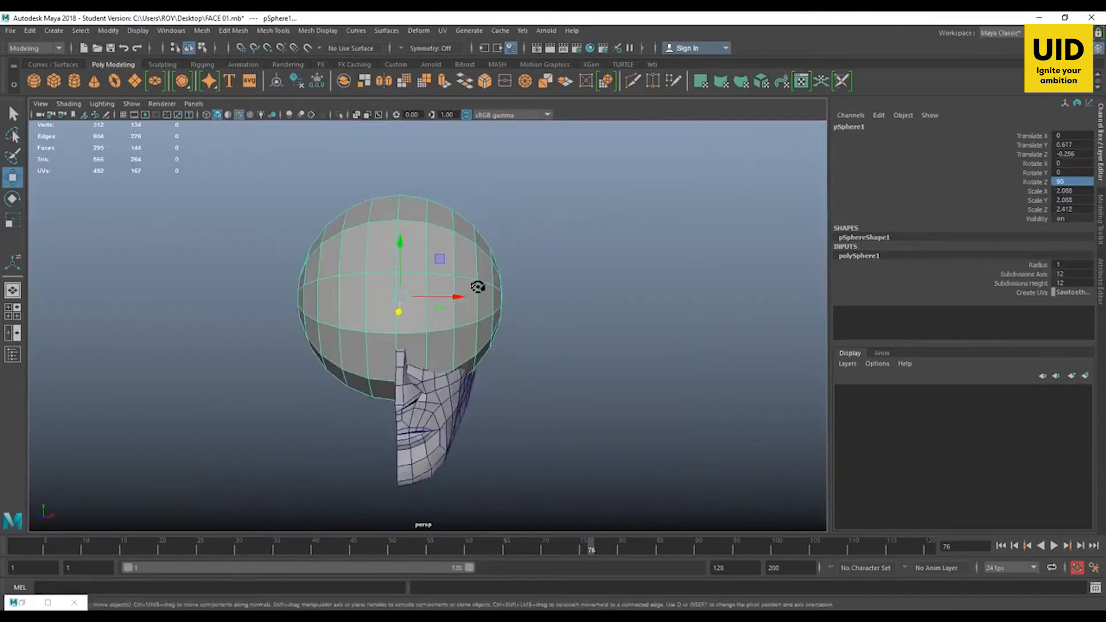
alt+drag(478, 281, 477, 241)
right_drag(477, 241, 477, 300)
drag(554, 483, 208, 313)
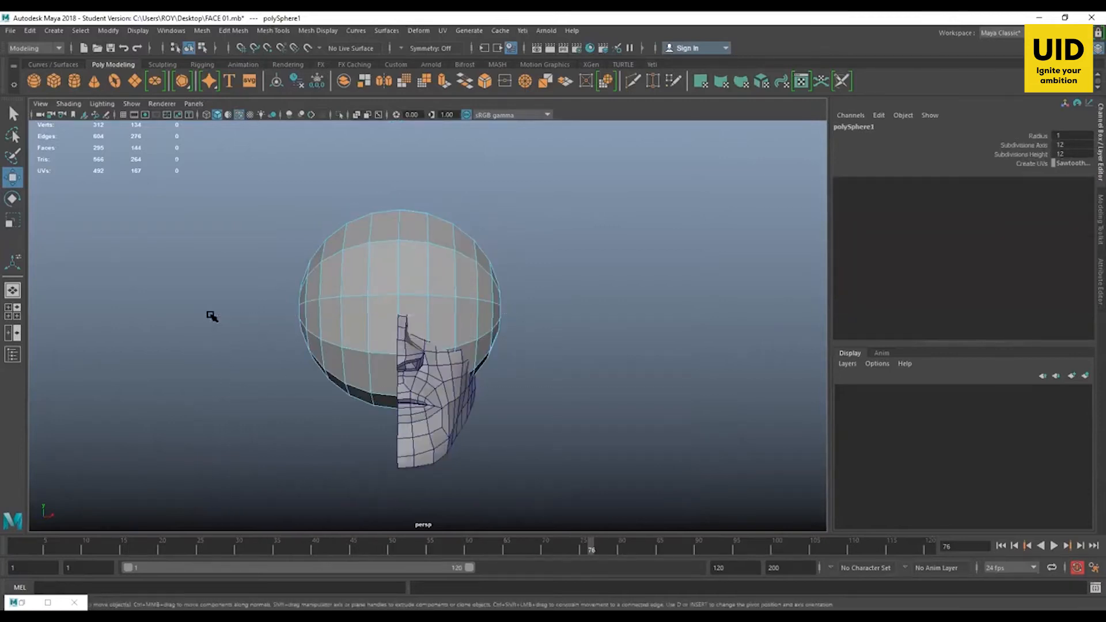
key(Delete)
alt+drag(713, 379, 503, 387)
key(ctrl+z)
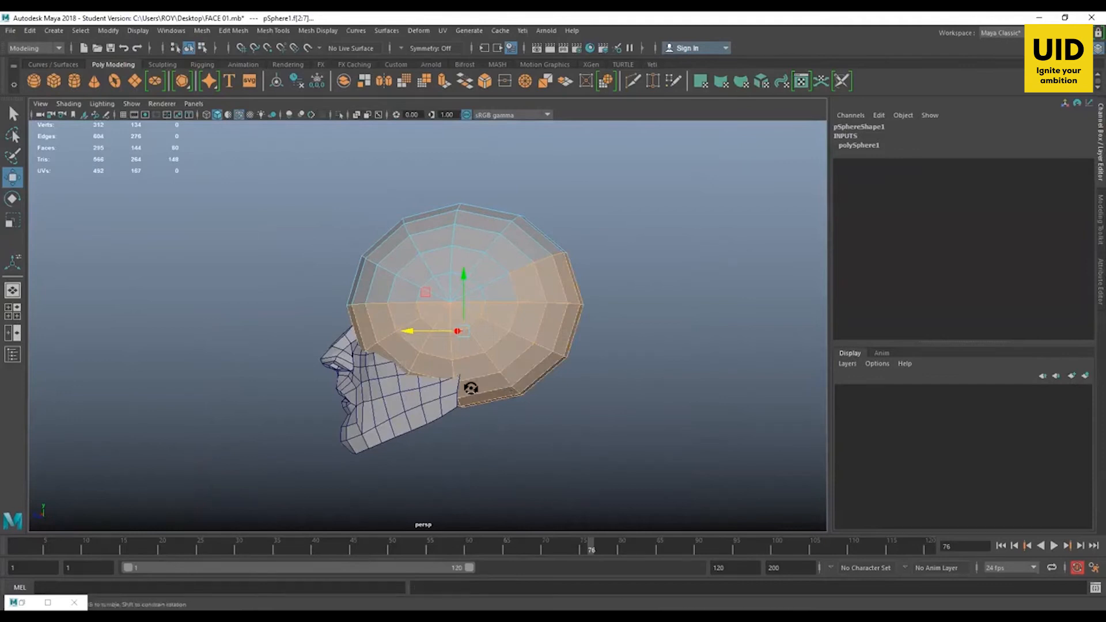
Step: Exclude the faces at the back of the skull from the selection and delete the sphere's lower front faces
ctrl+drag(655, 219, 526, 375)
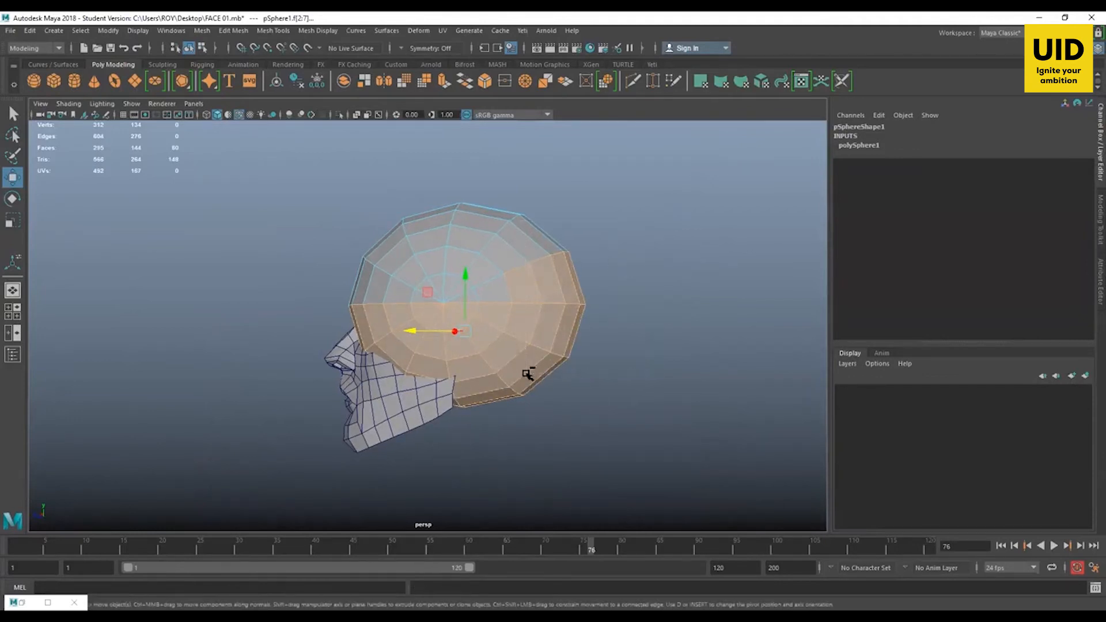
alt+drag(483, 338, 523, 370)
ctrl+drag(637, 201, 481, 313)
alt+drag(481, 312, 397, 340)
shift+click(398, 340)
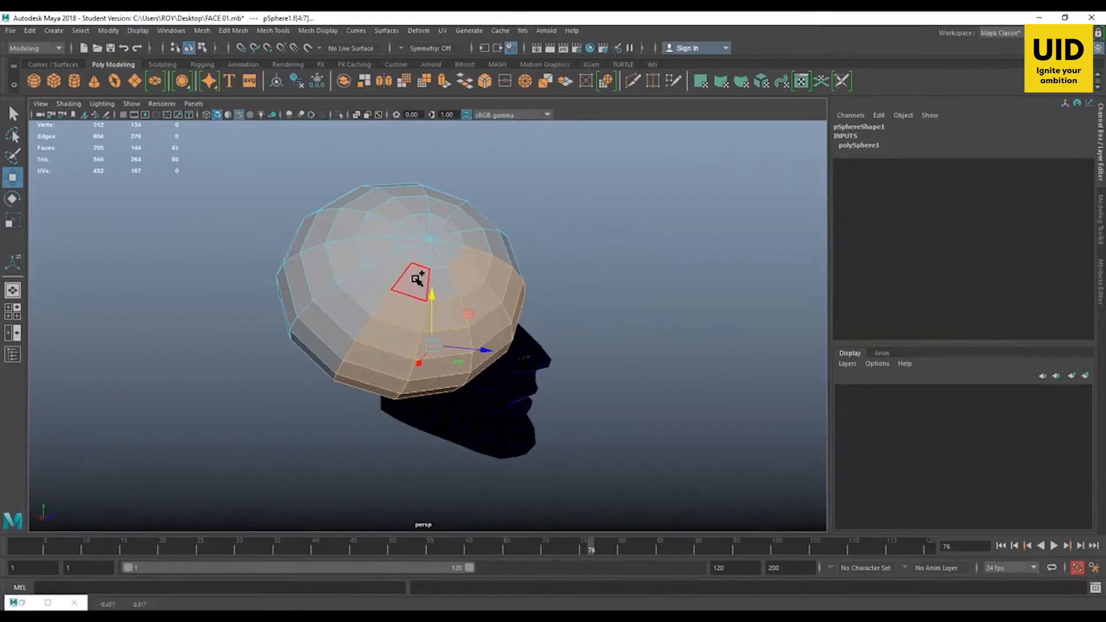
shift+click(453, 284)
alt+drag(453, 283, 573, 365)
key(Delete)
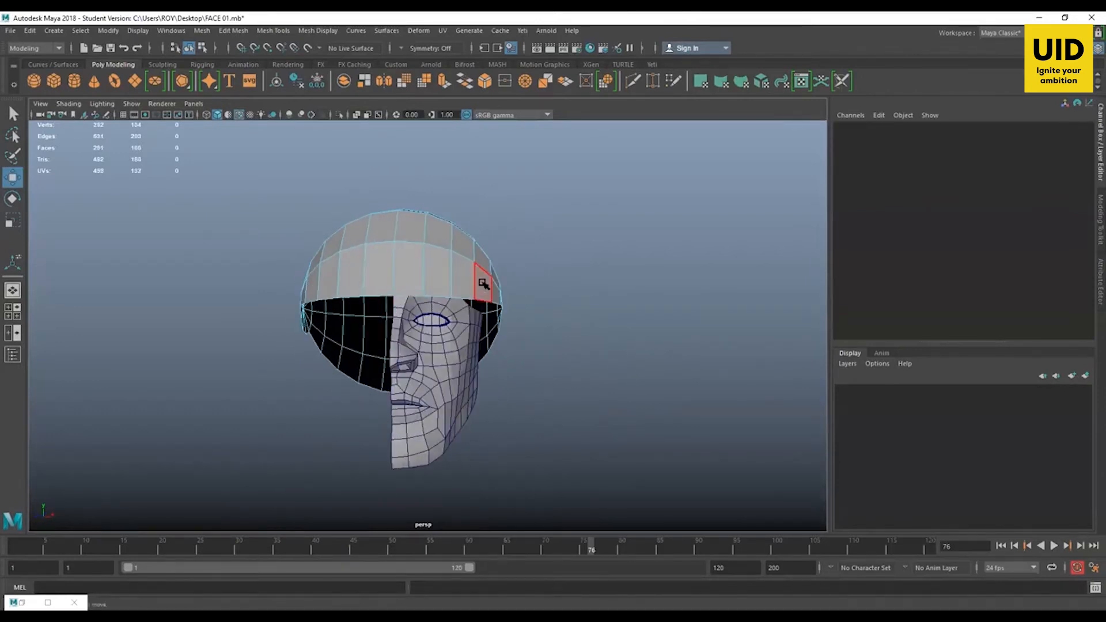
alt+drag(532, 316, 451, 327)
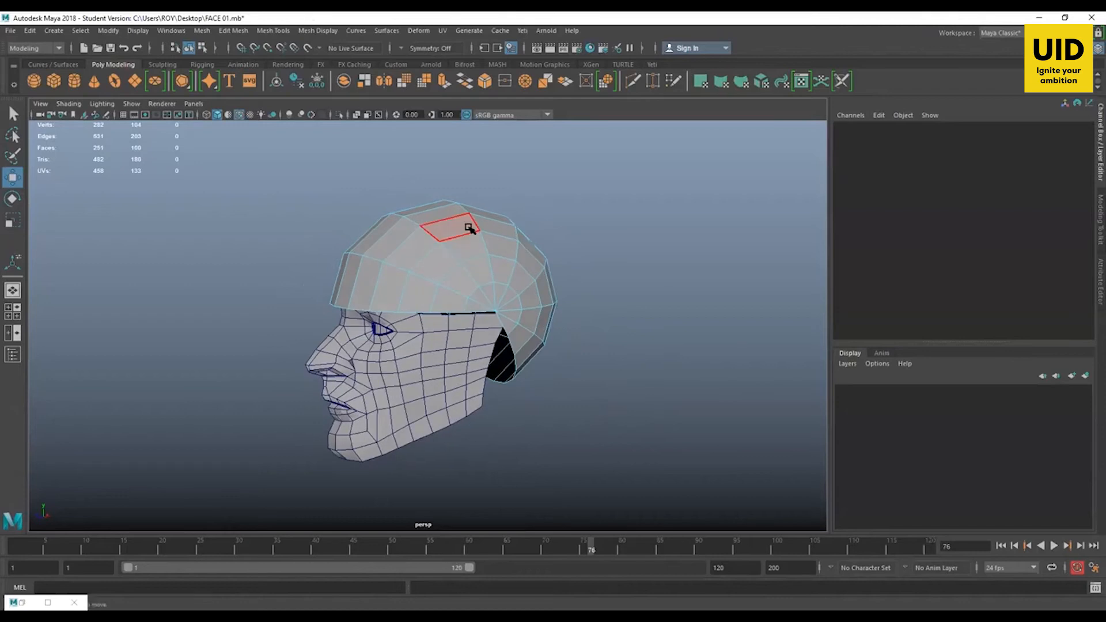
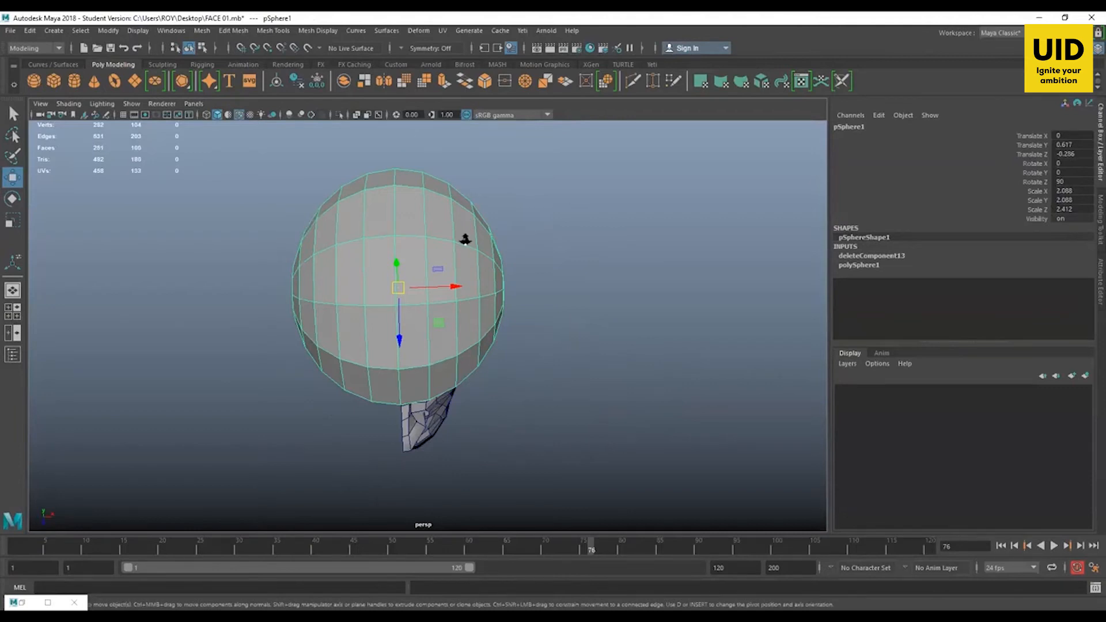
Step: Move the trimmed sphere over the skull in the side reference to Translate Y 0.82 and Z -0.392
key(space)
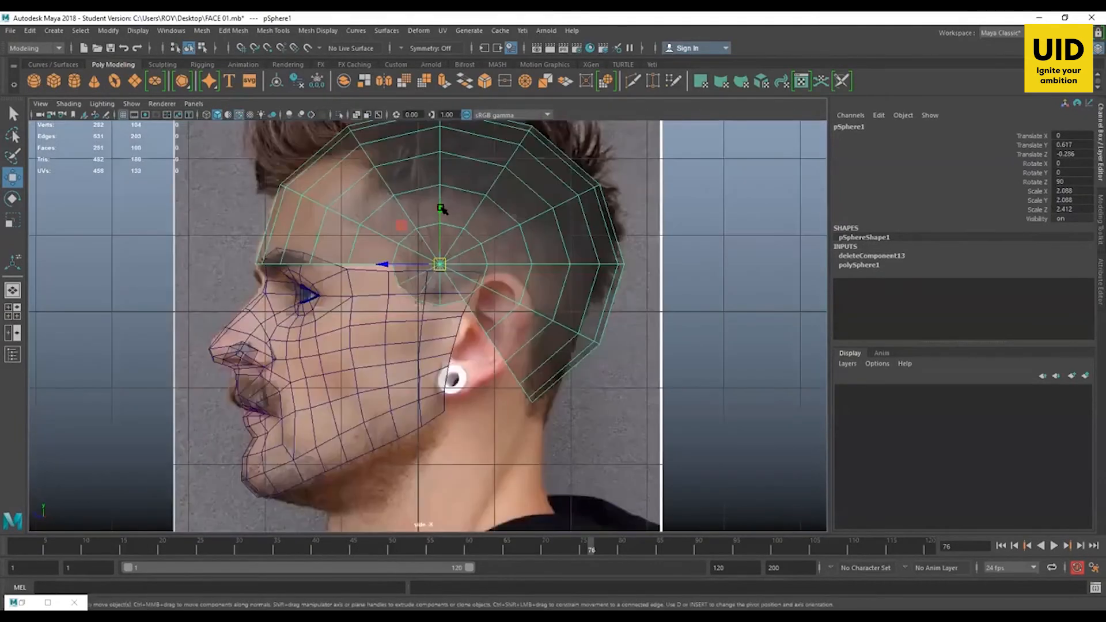
drag(442, 196, 402, 249)
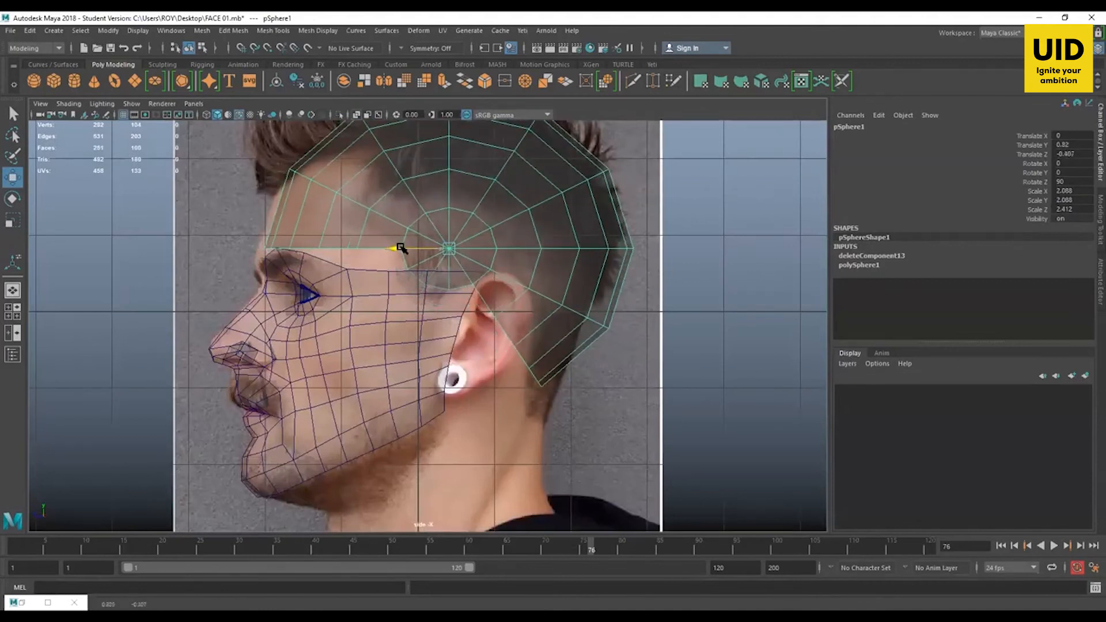
alt+middle_drag(474, 183, 495, 243)
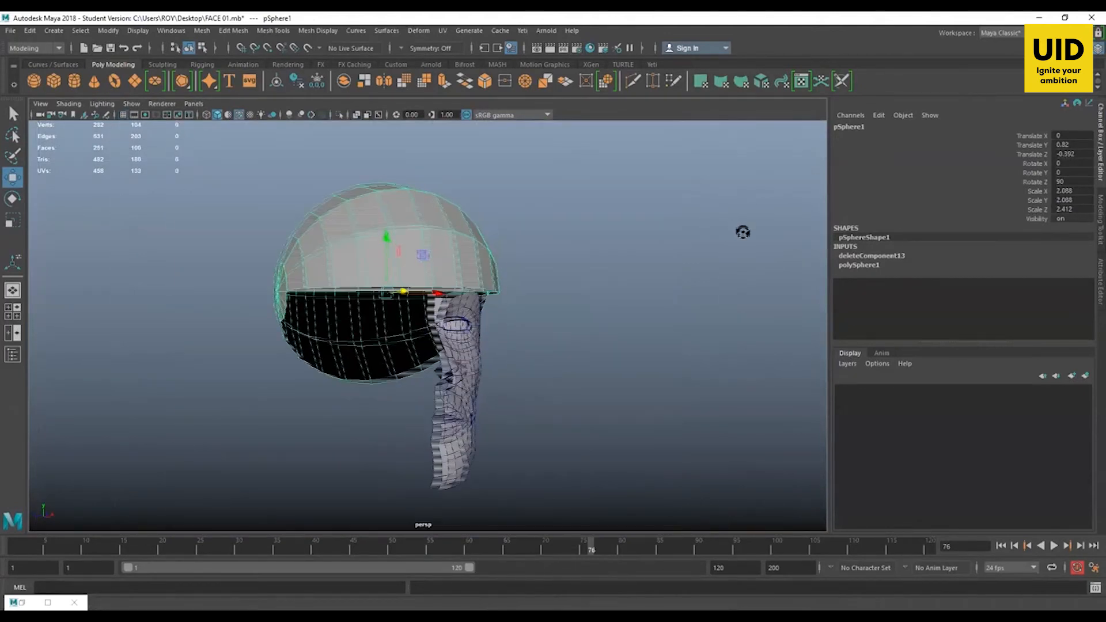
Step: Delete the trimmed sphere, leaving only the half-face mesh
alt+drag(741, 235, 525, 246)
key(Delete)
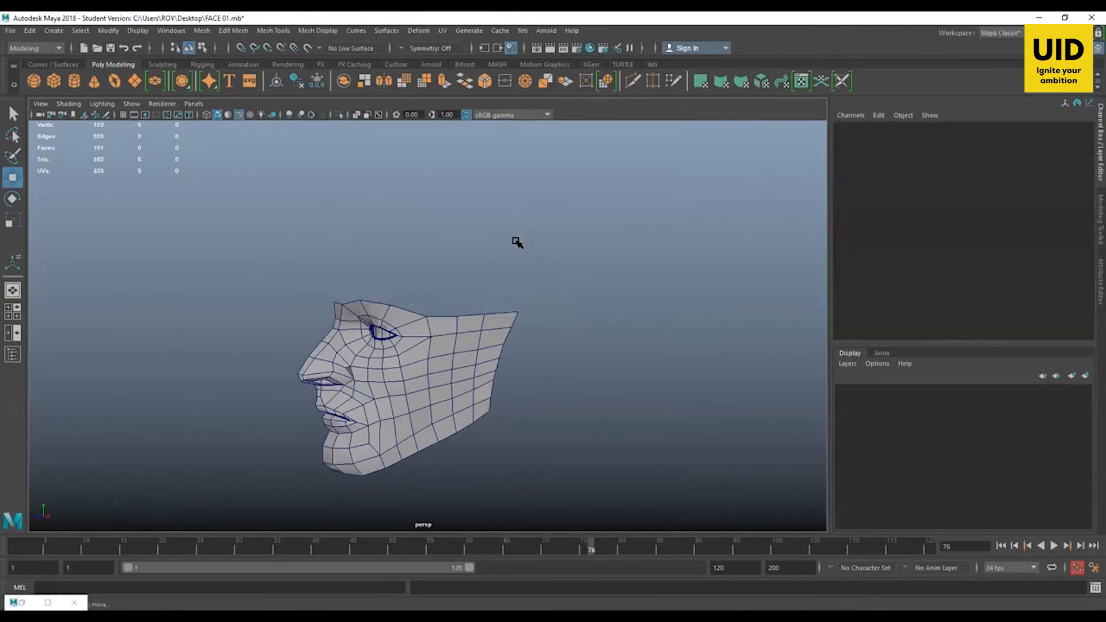
Step: Create the mirrored other half of the face from the half-face mesh with Duplicate Special
alt+drag(437, 357, 464, 279)
click(452, 314)
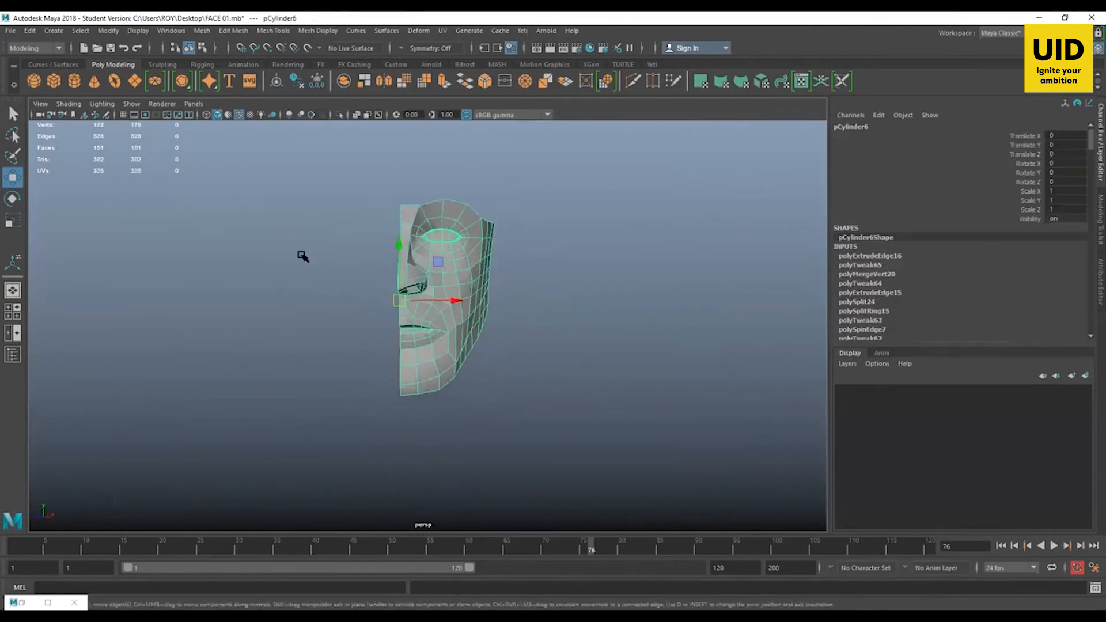
click(30, 31)
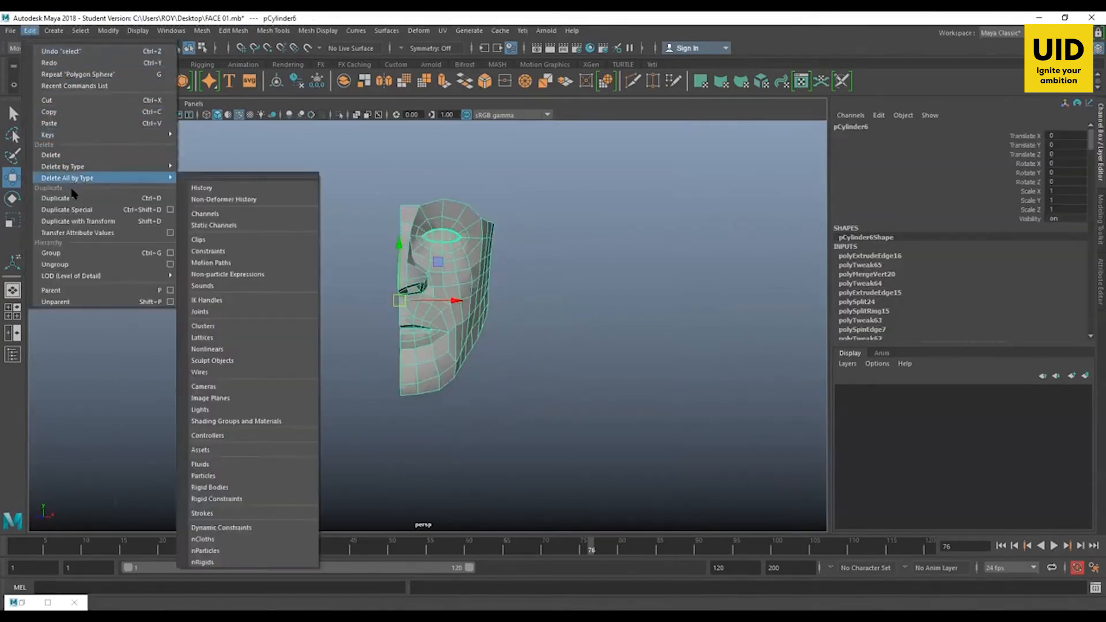
click(69, 210)
click(584, 298)
Step: Turn on smooth mesh preview for the half-face mesh and its mirrored copy
alt+middle_drag(513, 343, 561, 407)
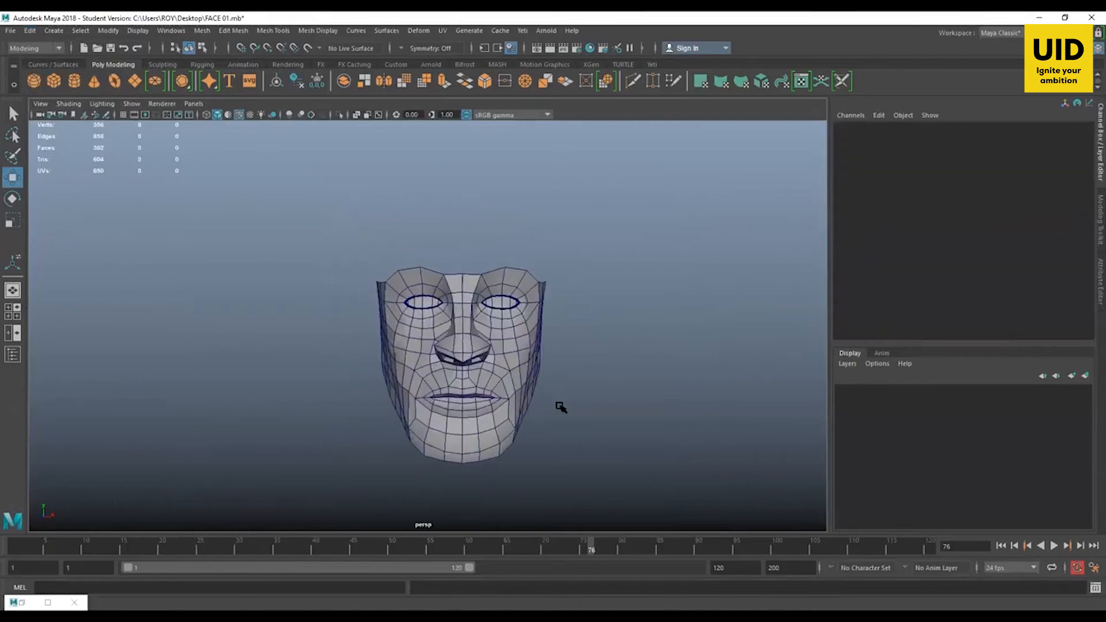
alt+right_drag(662, 339, 679, 388)
alt+drag(680, 388, 628, 375)
click(615, 414)
alt+middle_drag(614, 414, 594, 373)
key(3)
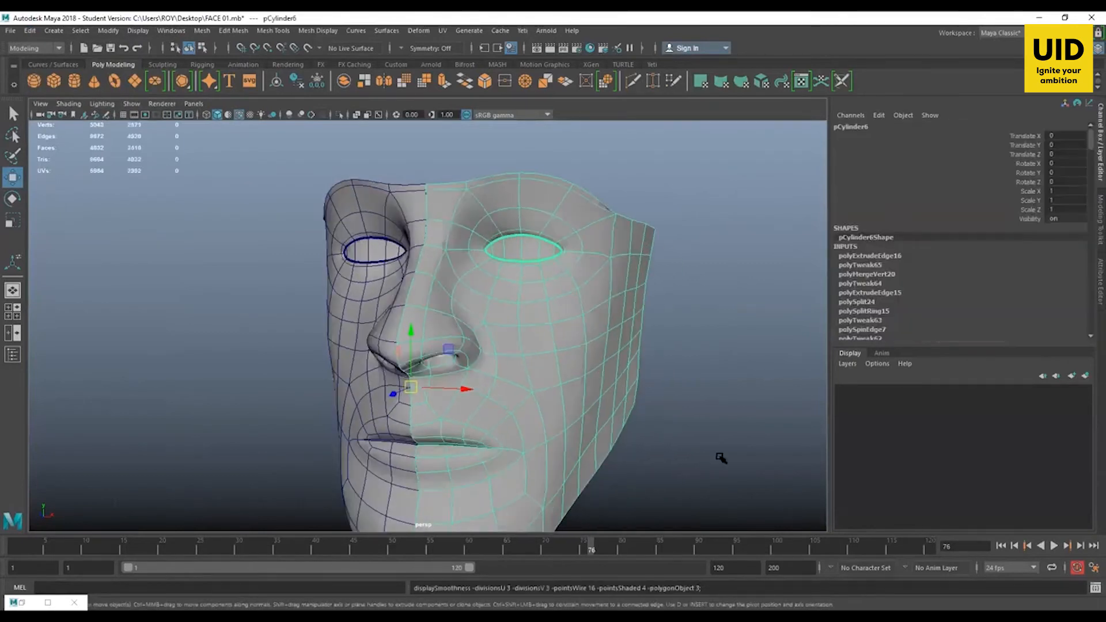
click(721, 457)
alt+drag(679, 474, 716, 465)
alt+right_drag(716, 466, 558, 389)
alt+drag(559, 388, 613, 407)
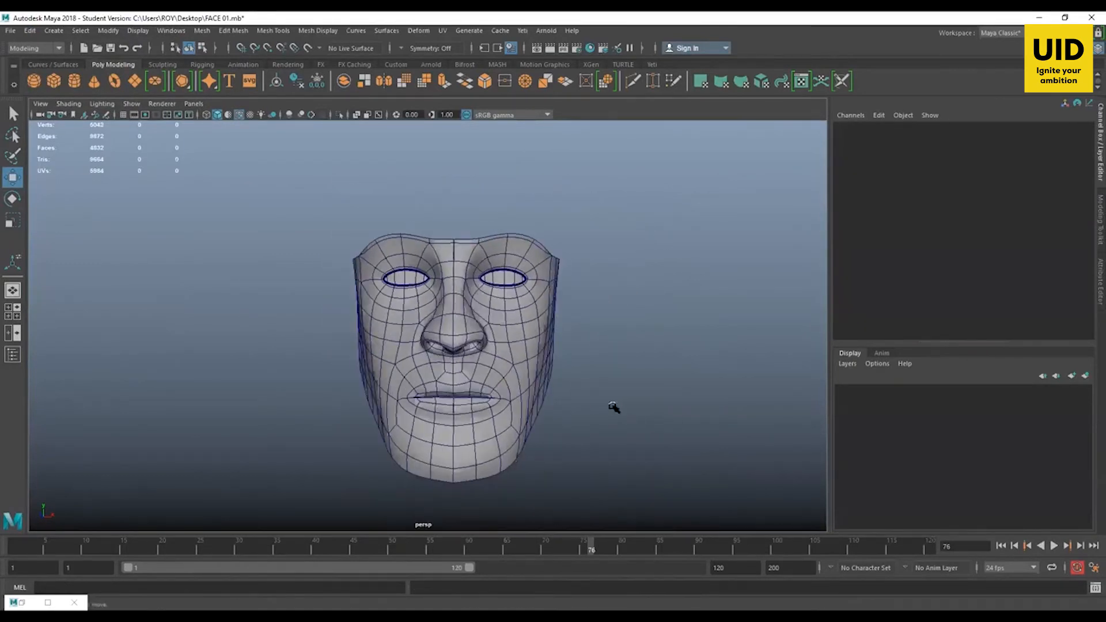
Step: Compare the smoothed face mesh with the front reference photo in the front view
key(space)
key(space)
alt+middle_drag(507, 337, 501, 309)
scroll(501, 308, up, 1)
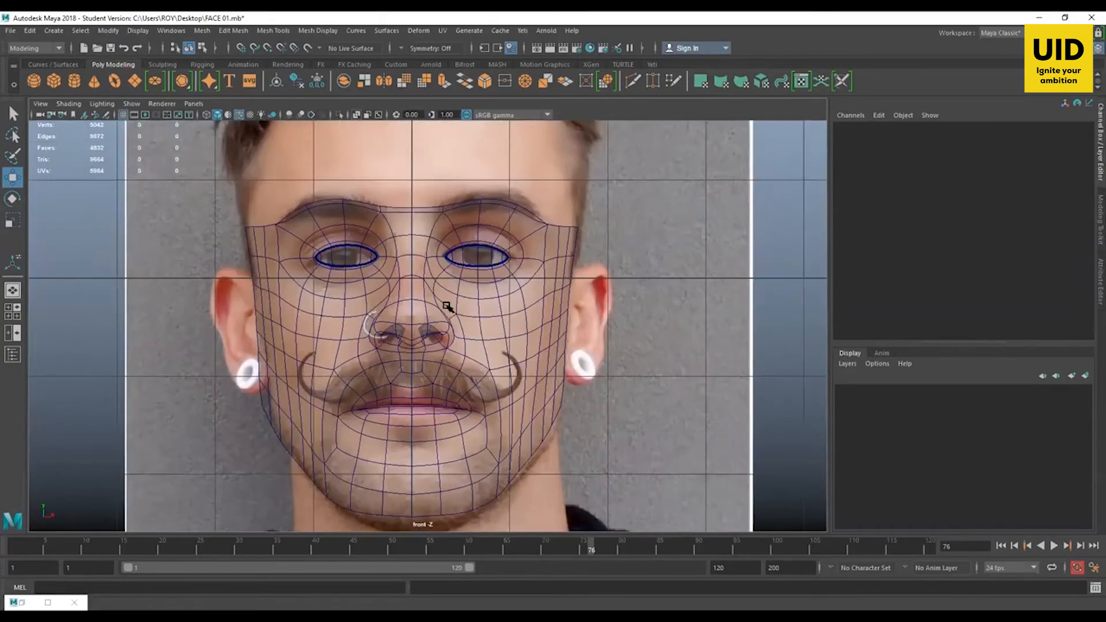
scroll(445, 304, up, 1)
click(439, 313)
key(space)
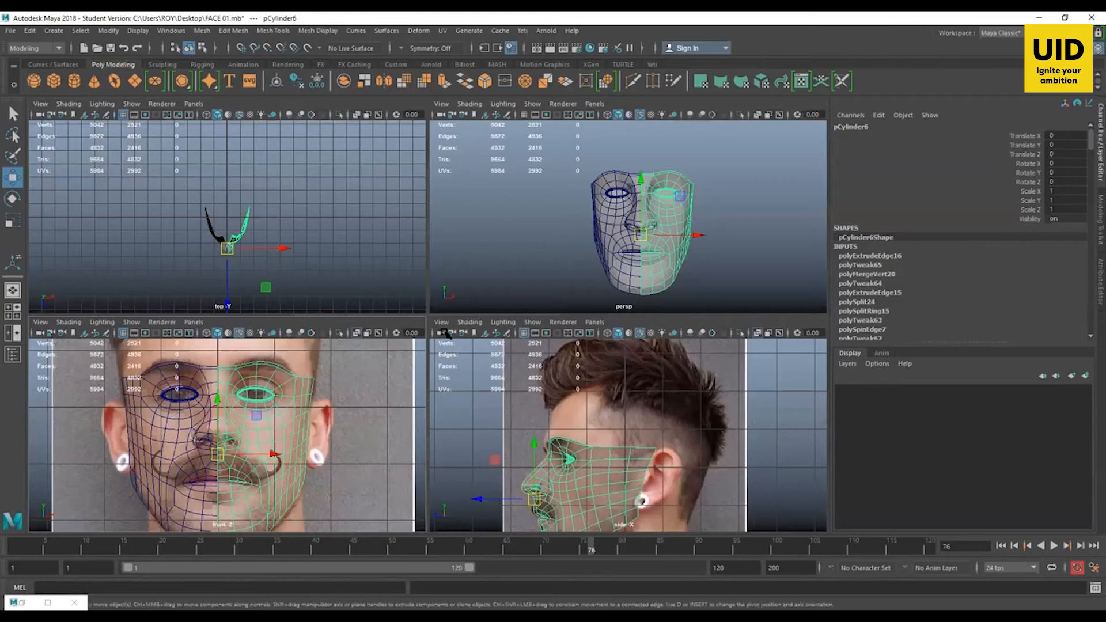
key(space)
Step: Show the image planes in the perspective view
click(131, 104)
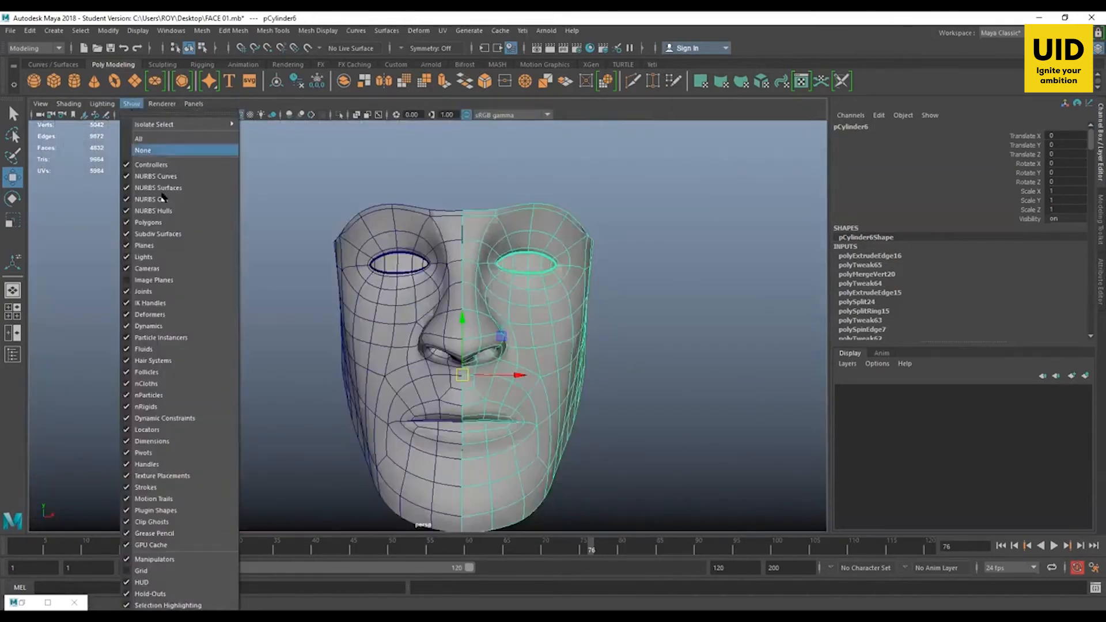
click(167, 280)
alt+drag(625, 265, 561, 291)
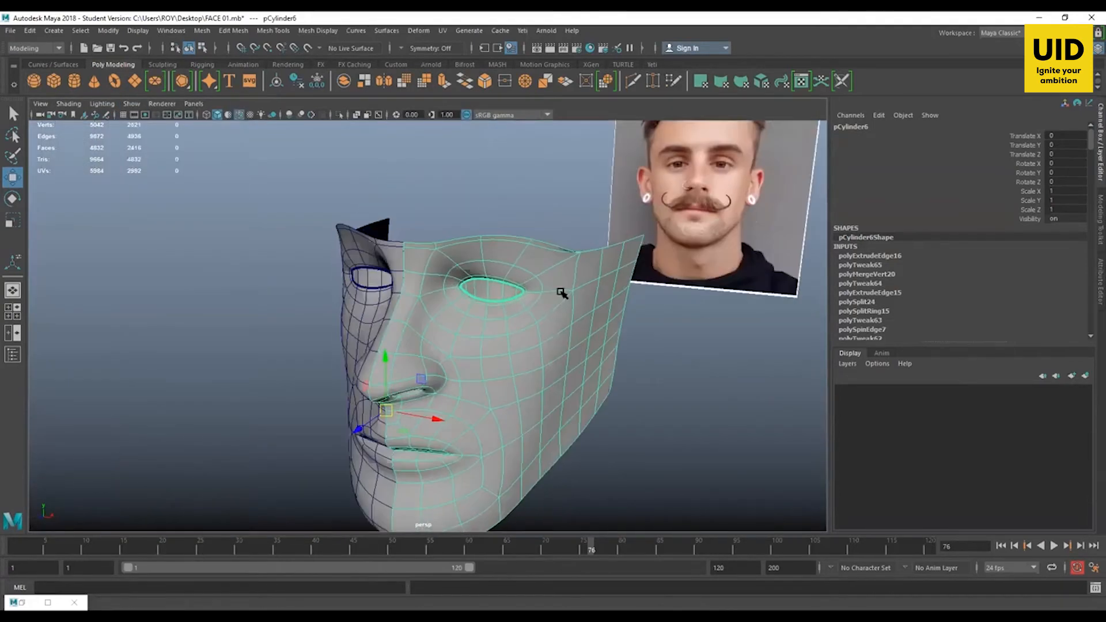
Step: Move the front reference image plane closer behind the face model, to Translate Z -9.798
click(670, 219)
scroll(670, 220, down, 4)
alt+drag(617, 254, 576, 260)
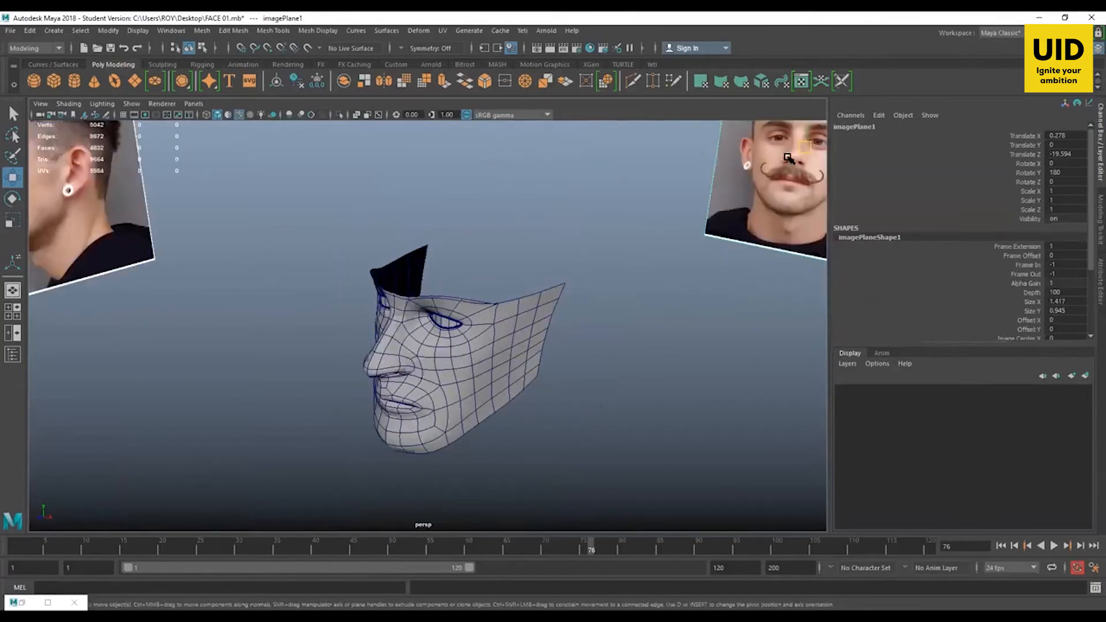
drag(787, 157, 648, 225)
alt+drag(609, 299, 660, 289)
scroll(520, 241, up, 4)
alt+drag(544, 247, 521, 277)
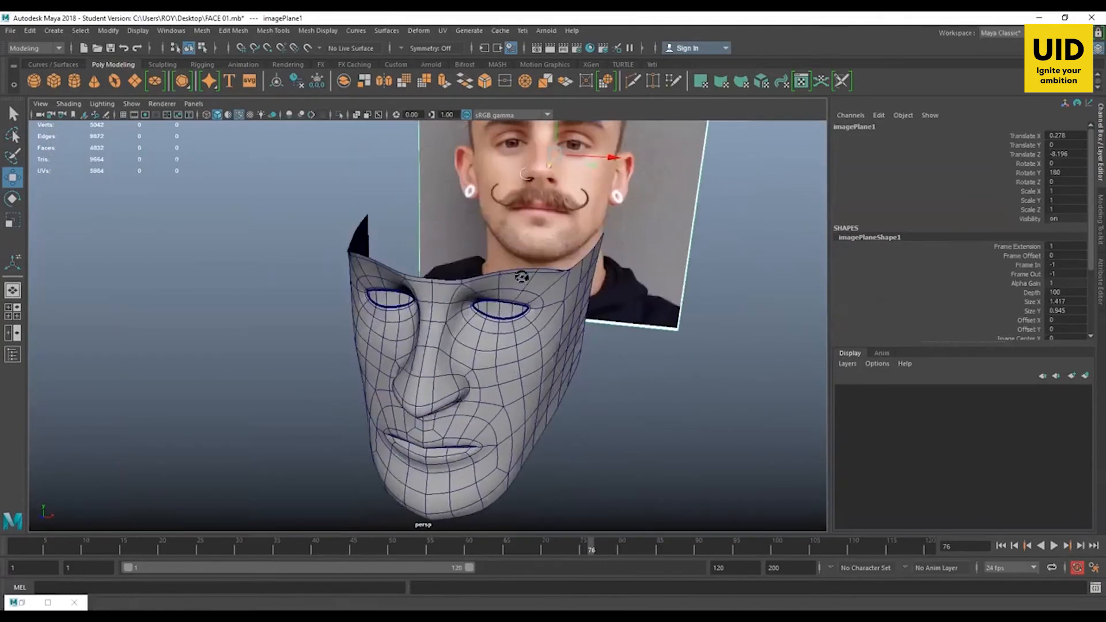
drag(549, 166, 568, 139)
alt+drag(555, 216, 559, 292)
alt+drag(593, 330, 624, 345)
scroll(554, 327, down, 2)
mouse_move(539, 241)
mouse_down()
mouse_move(605, 247)
mouse_move(533, 242)
mouse_up()
alt+drag(624, 296, 600, 299)
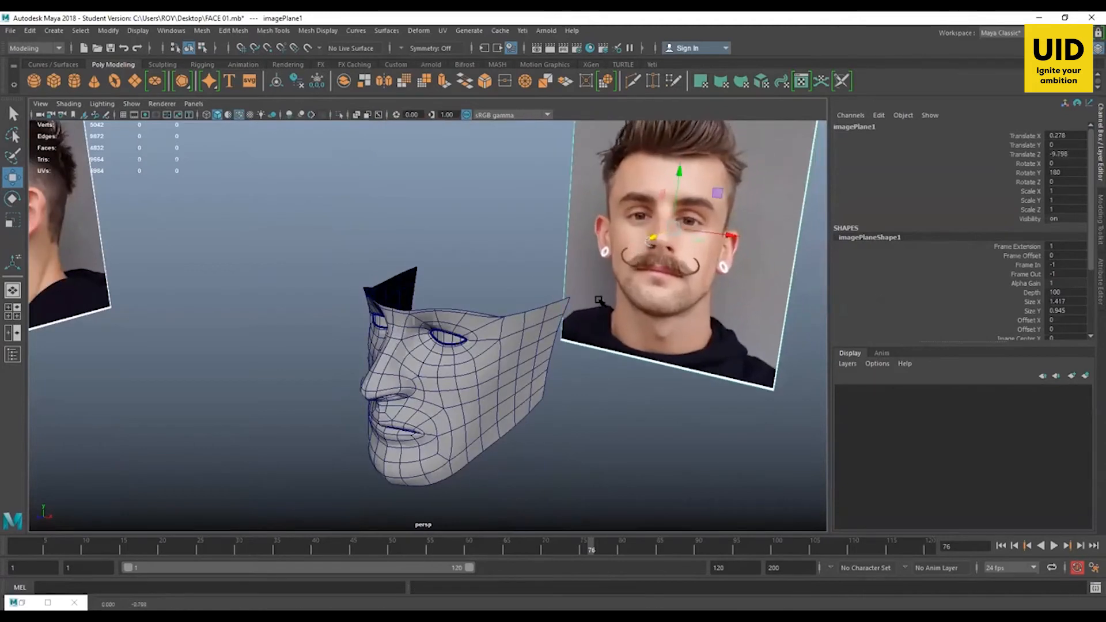
Step: Fine-tune the front image plane's depth to Translate Z -9.933, keeping Translate X at 0.278
key(space)
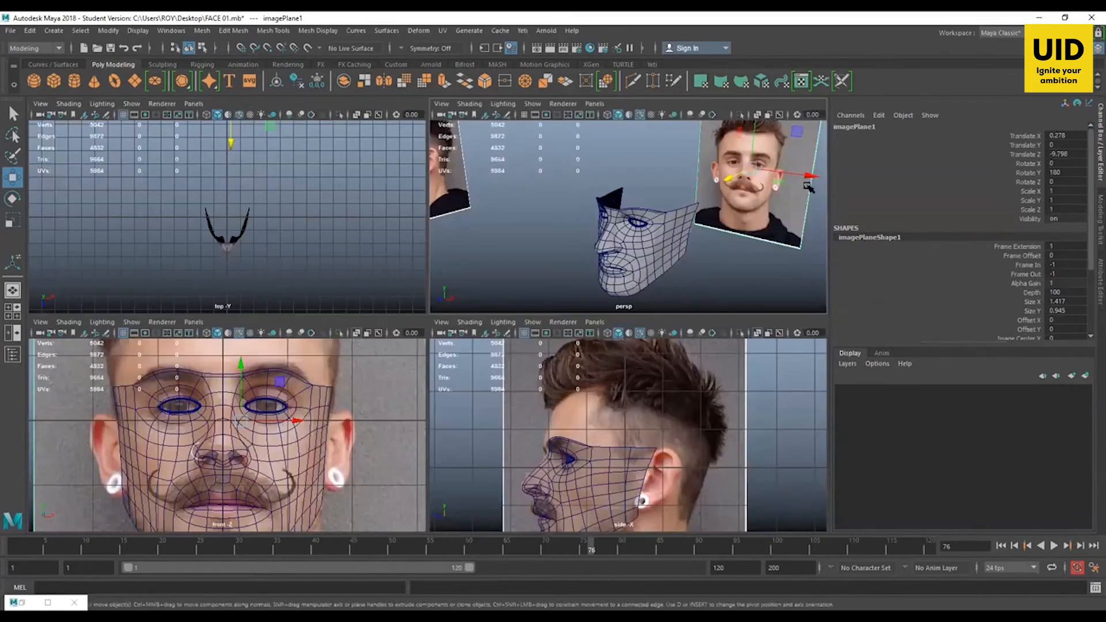
mouse_move(808, 187)
mouse_down()
mouse_move(749, 172)
mouse_move(829, 175)
mouse_move(811, 184)
mouse_up()
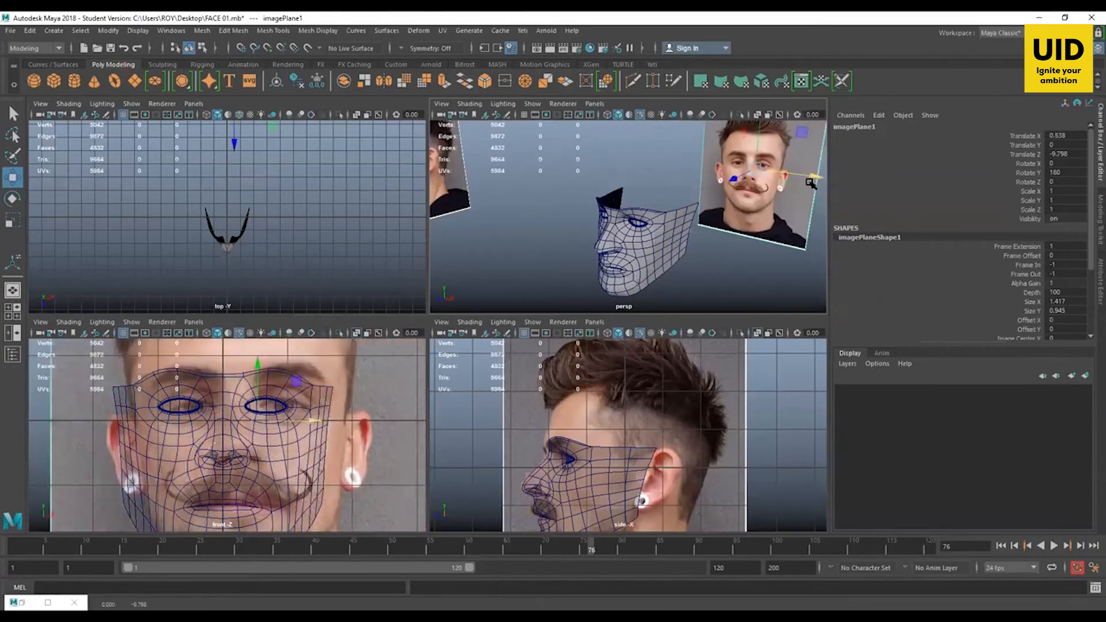
key(ctrl+z)
mouse_move(728, 179)
mouse_down()
mouse_move(761, 159)
mouse_move(711, 185)
mouse_move(772, 144)
mouse_move(728, 180)
mouse_up()
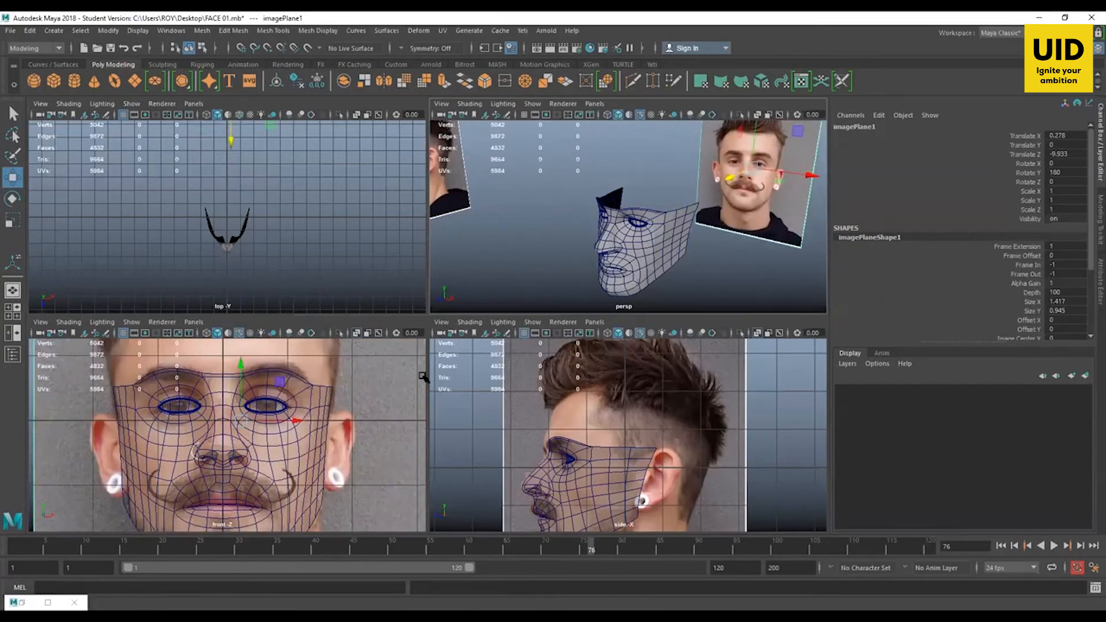
key(space)
Step: Start vertex editing on the half-face mesh and adjust the soft-selection falloff for reshaping around the nose
alt+drag(426, 360, 478, 374)
click(512, 379)
scroll(481, 392, up, 2)
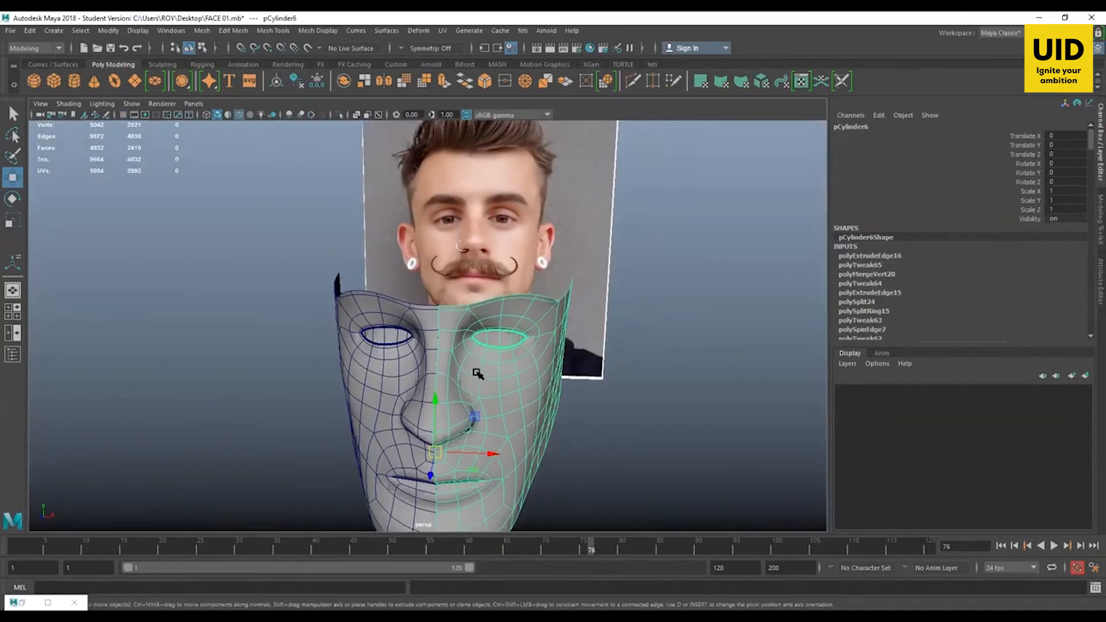
right_drag(461, 356, 415, 291)
scroll(480, 373, up, 2)
mouse_move(482, 396)
alt+mouse_down()
mouse_move(480, 374)
mouse_move(463, 398)
alt+mouse_up()
click(465, 353)
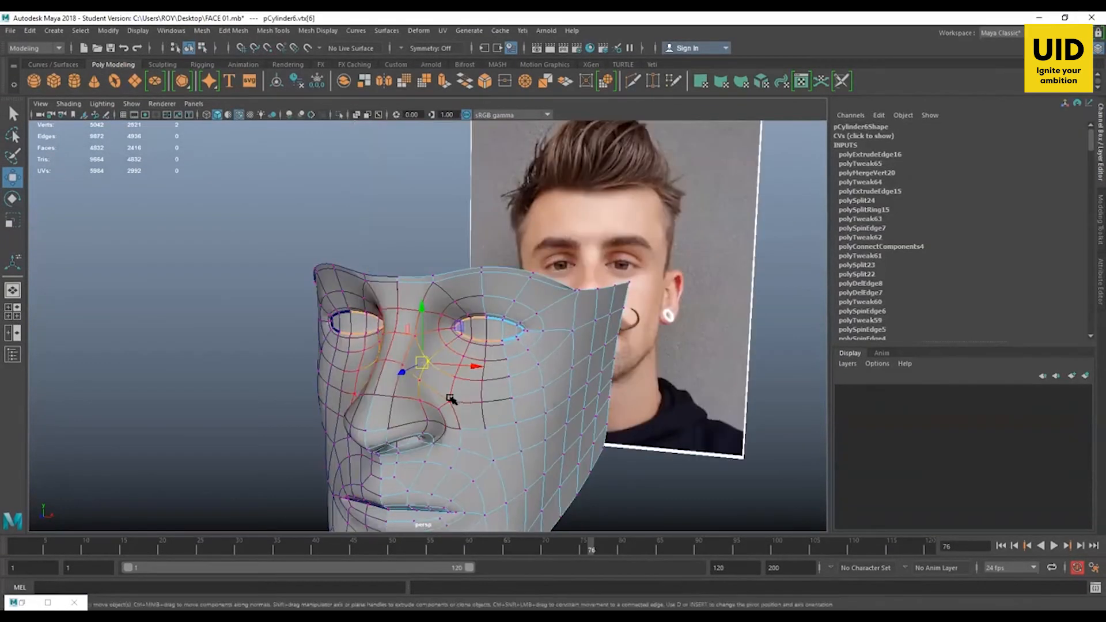
key(b)
drag(422, 362, 458, 370)
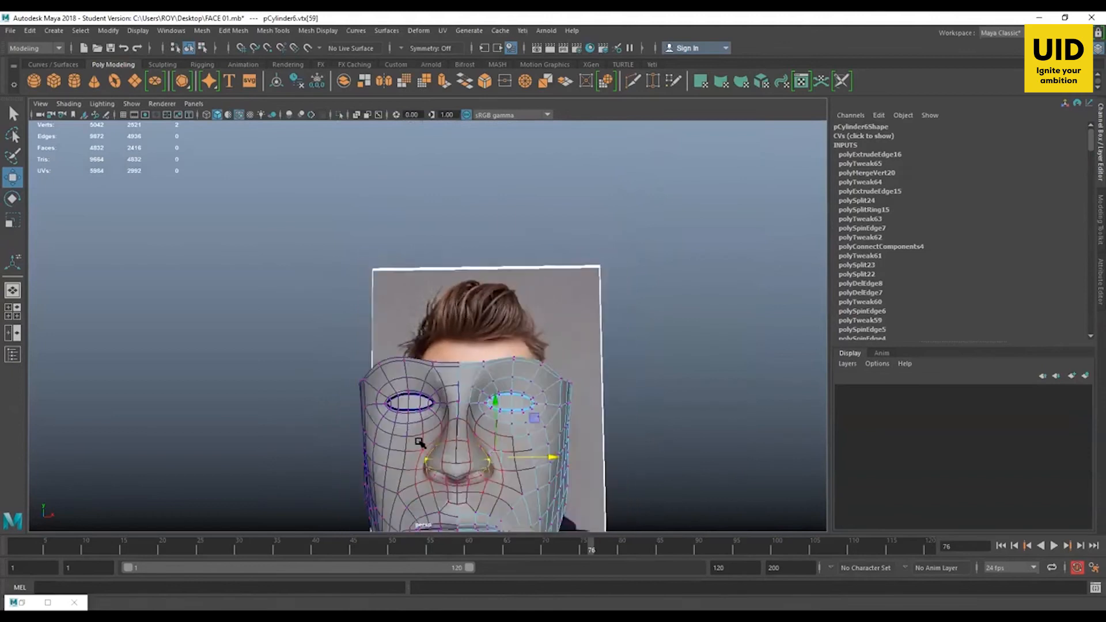
Step: Undo the last sideways nostril move and rework the vertices around the nostril wing in the perspective view
alt+drag(420, 442, 464, 485)
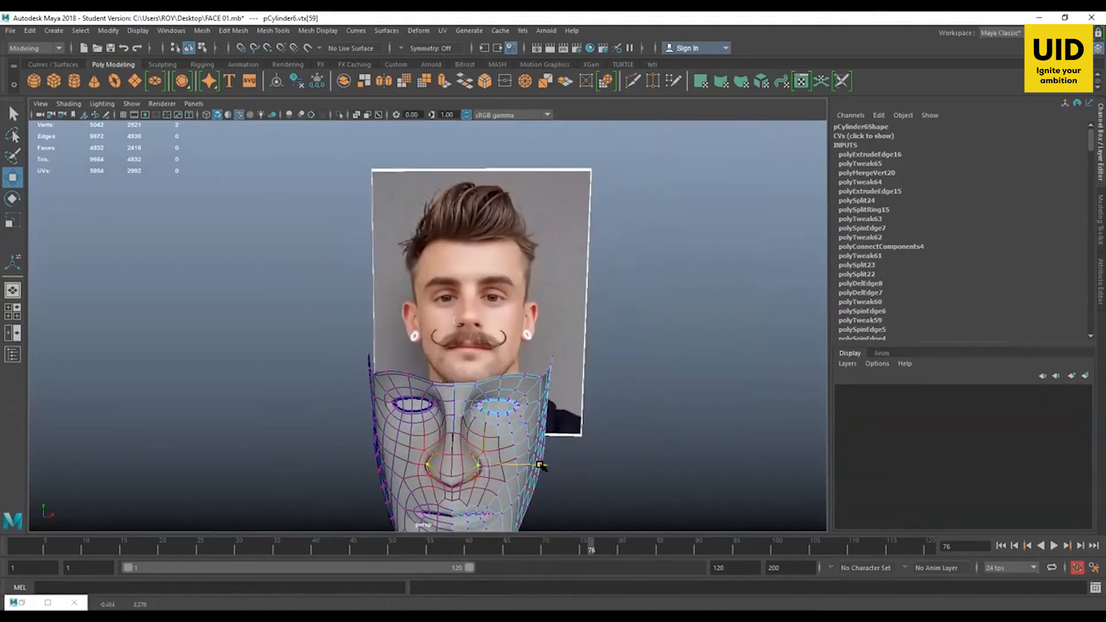
key(ctrl+z)
alt+drag(492, 482, 529, 459)
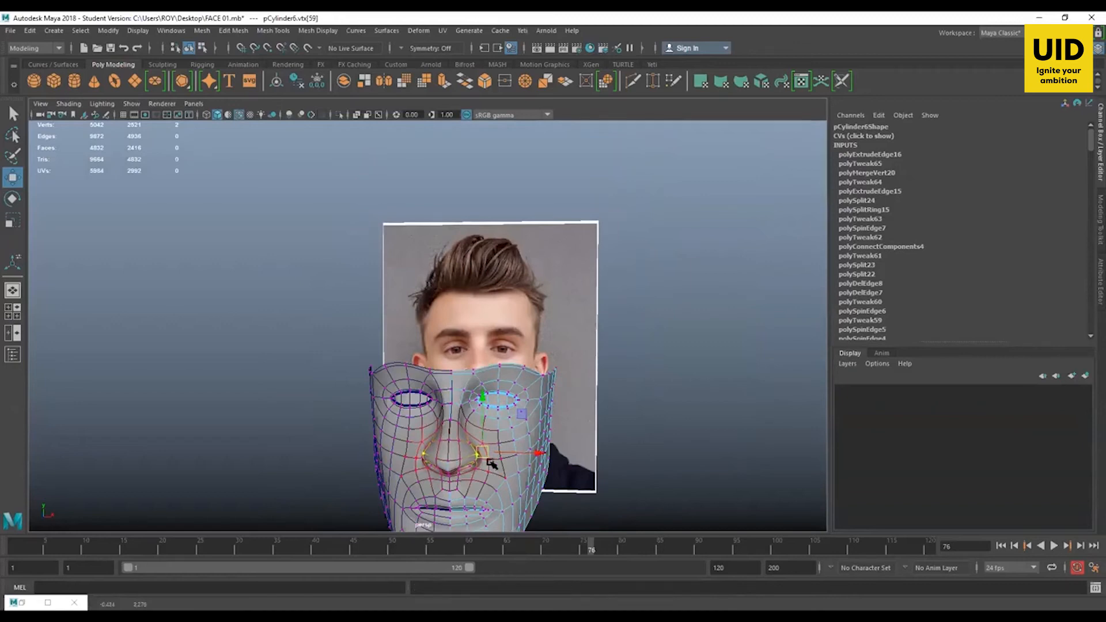
click(483, 459)
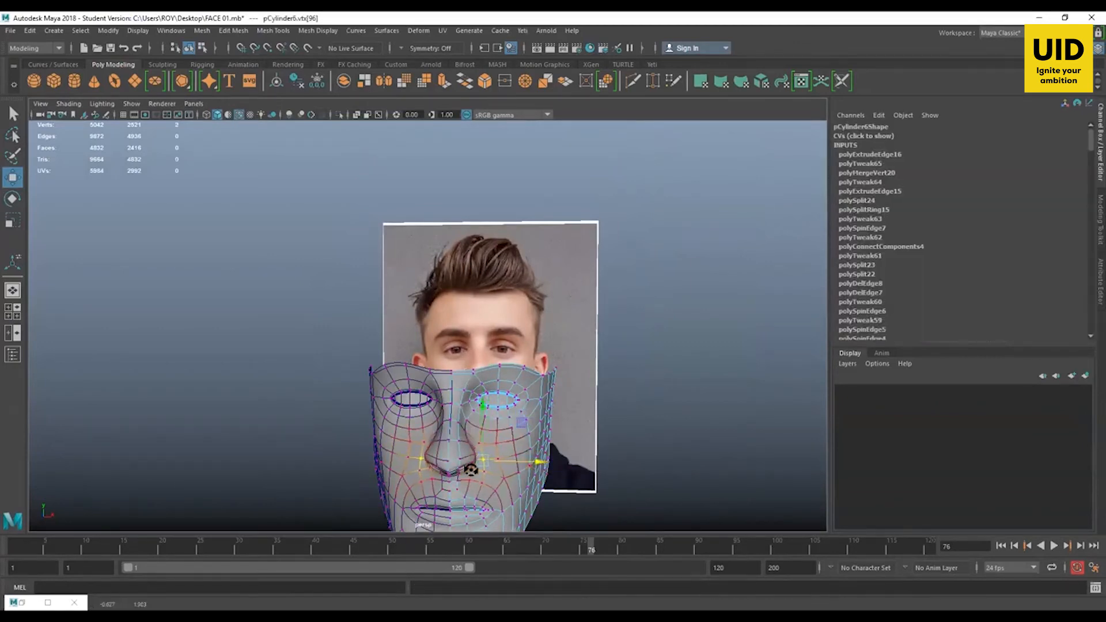
mouse_move(470, 469)
alt+mouse_down()
mouse_move(489, 473)
mouse_move(478, 471)
mouse_move(492, 492)
mouse_move(473, 473)
alt+mouse_up()
click(468, 489)
click(481, 464)
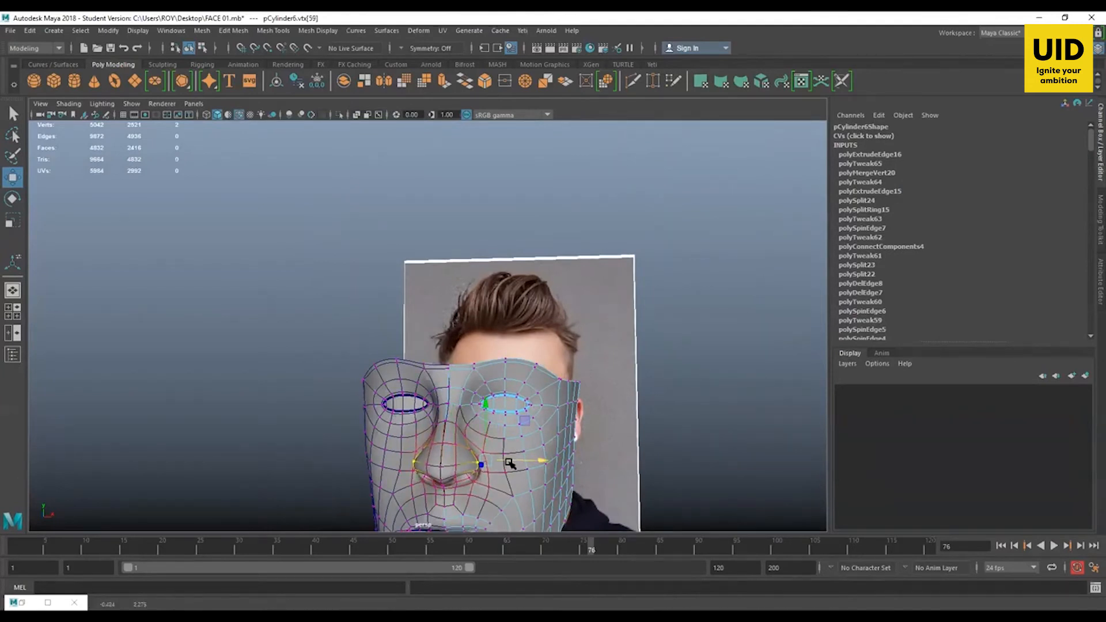
Step: Align the upper, lower and outer nostril vertices with the nose in the front reference photo
key(space)
key(space)
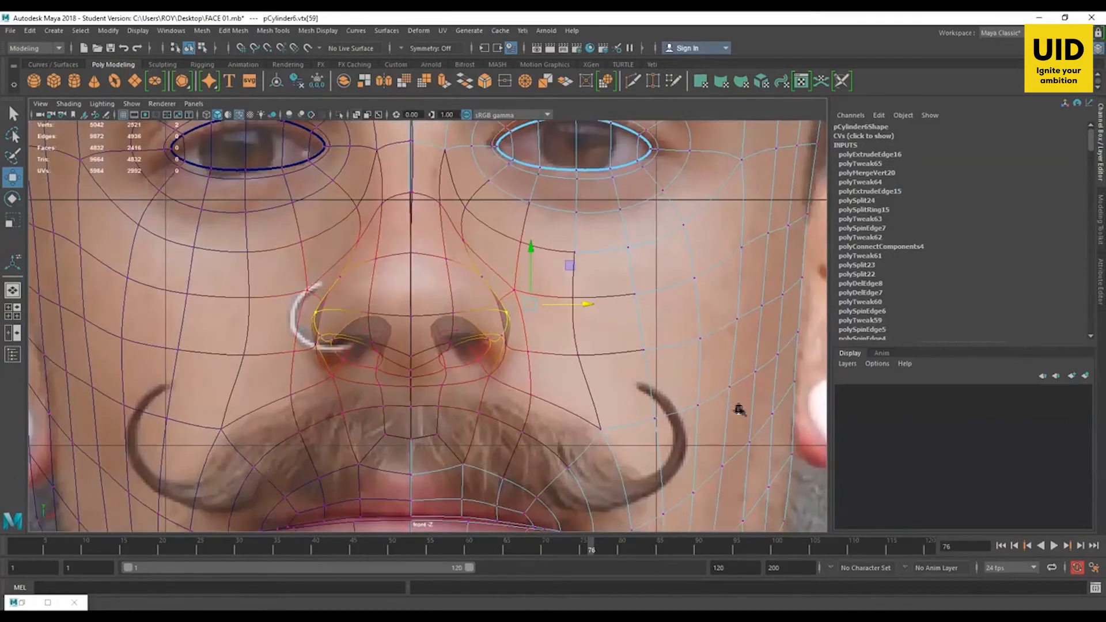
click(455, 345)
scroll(455, 344, up, 2)
mouse_move(450, 315)
mouse_down()
mouse_move(441, 286)
mouse_move(441, 299)
mouse_up()
click(495, 375)
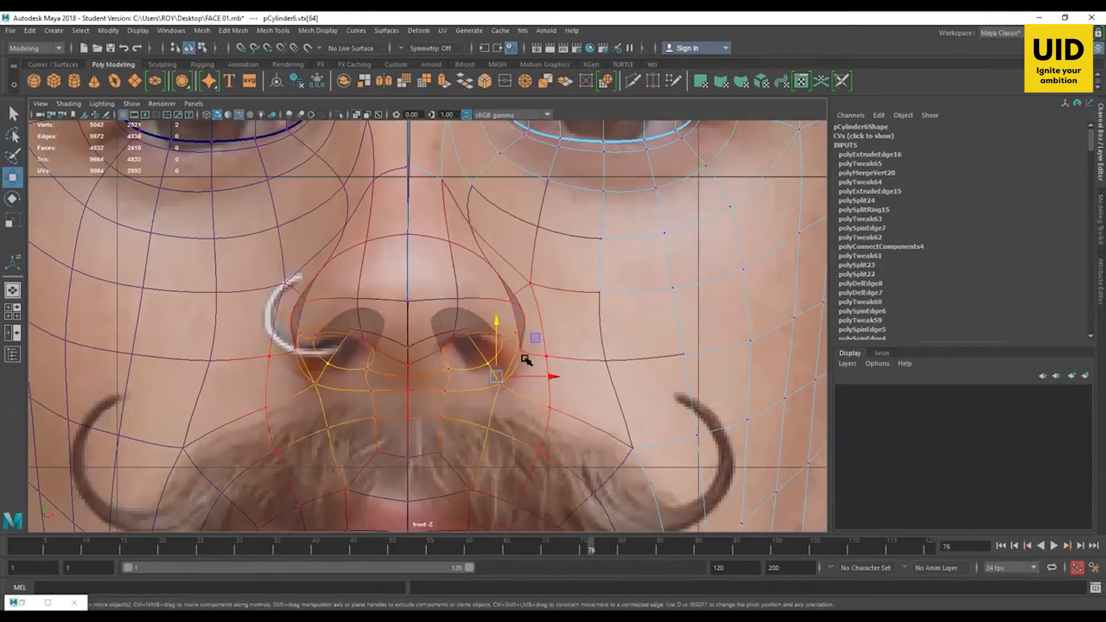
drag(538, 336, 535, 331)
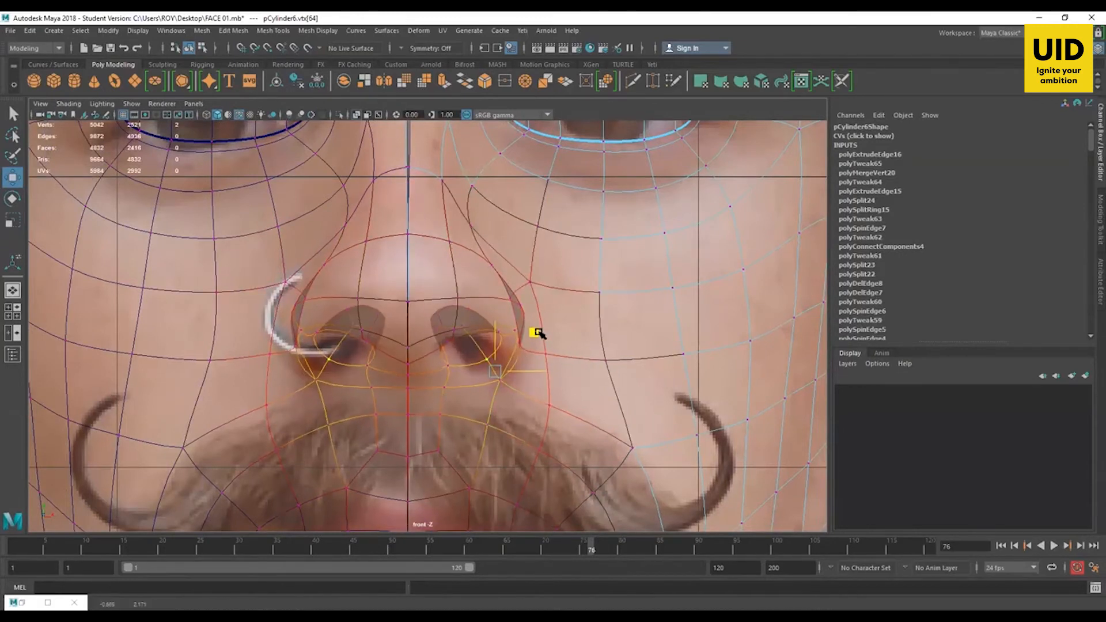
click(523, 304)
drag(589, 258, 591, 262)
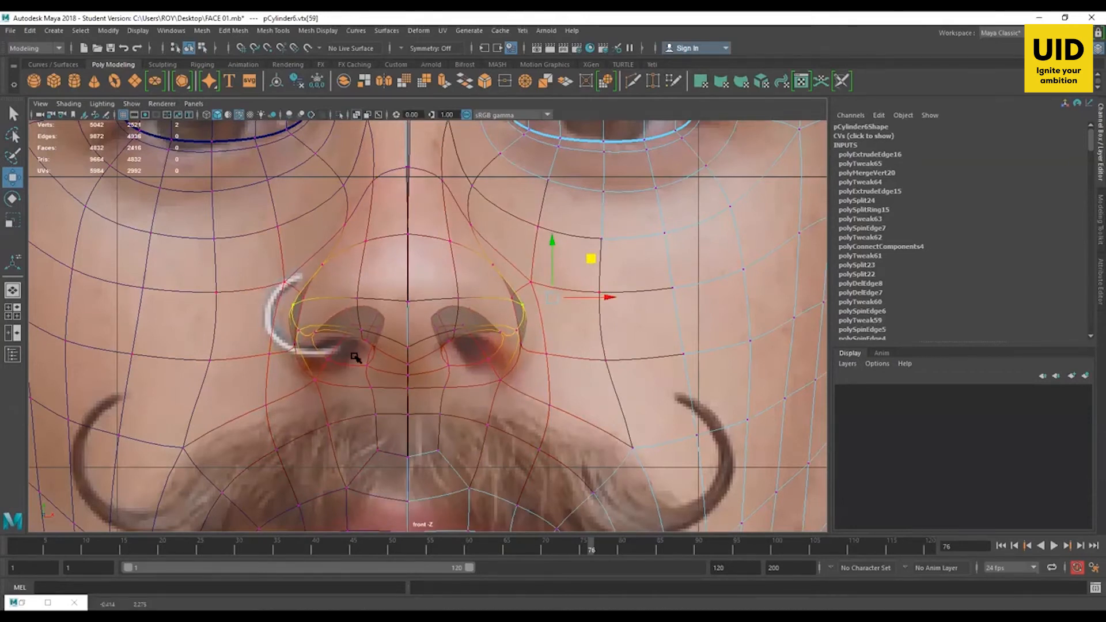
Step: Check the nose in perspective and shift the cheek vertex below the outer eye corner sideways in the front view
alt+middle_drag(502, 282, 510, 328)
key(space)
key(space)
alt+drag(583, 232, 447, 330)
mouse_move(552, 408)
alt+mouse_down()
mouse_move(530, 411)
mouse_move(548, 390)
alt+mouse_up()
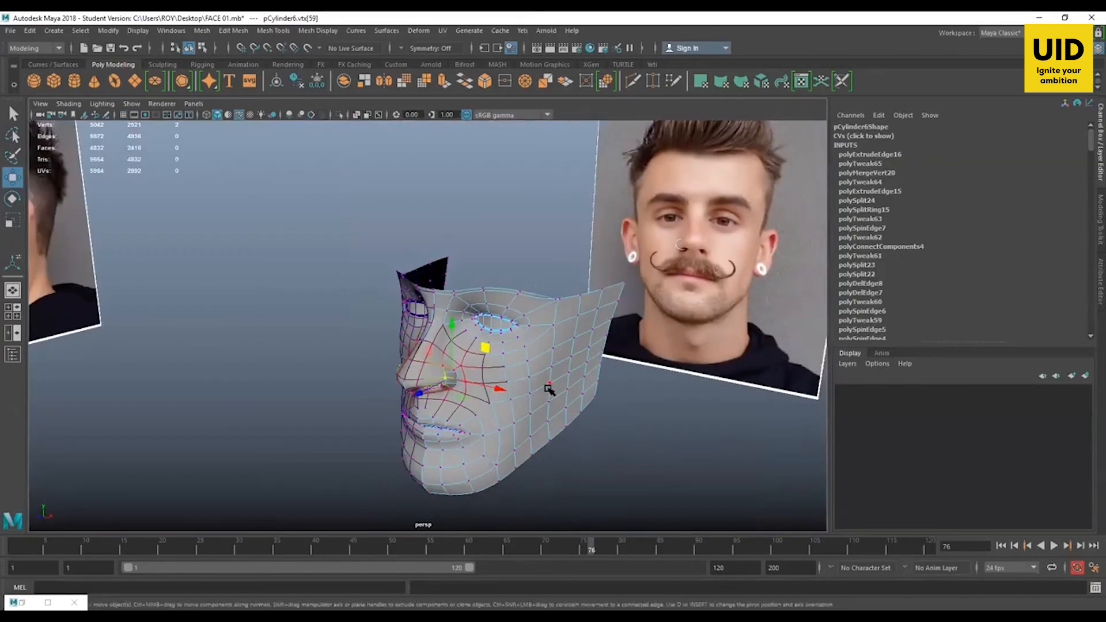
key(space)
key(space)
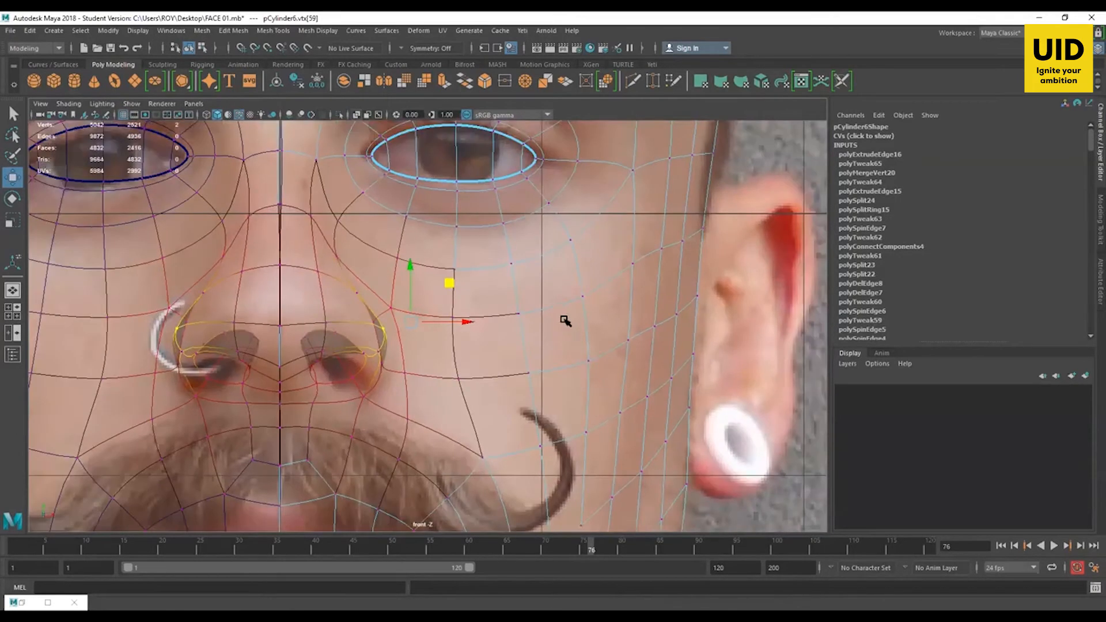
click(582, 297)
scroll(583, 298, down, 2)
drag(592, 304, 607, 307)
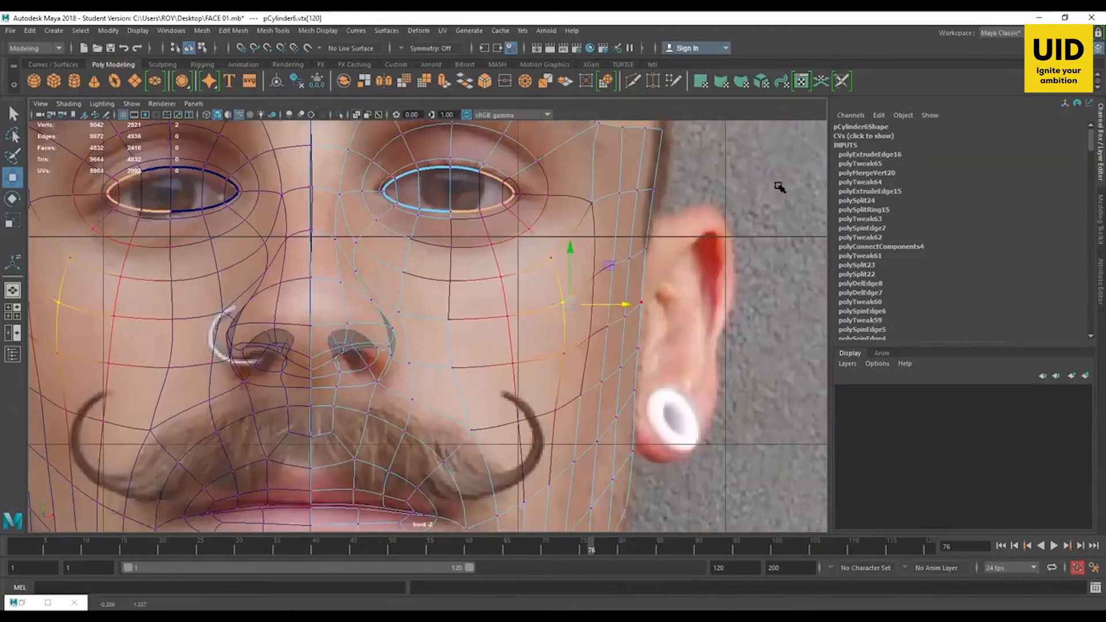
Step: Reshape the lower cheek by moving its vertices sideways and in depth in the perspective view
alt+drag(578, 249, 525, 240)
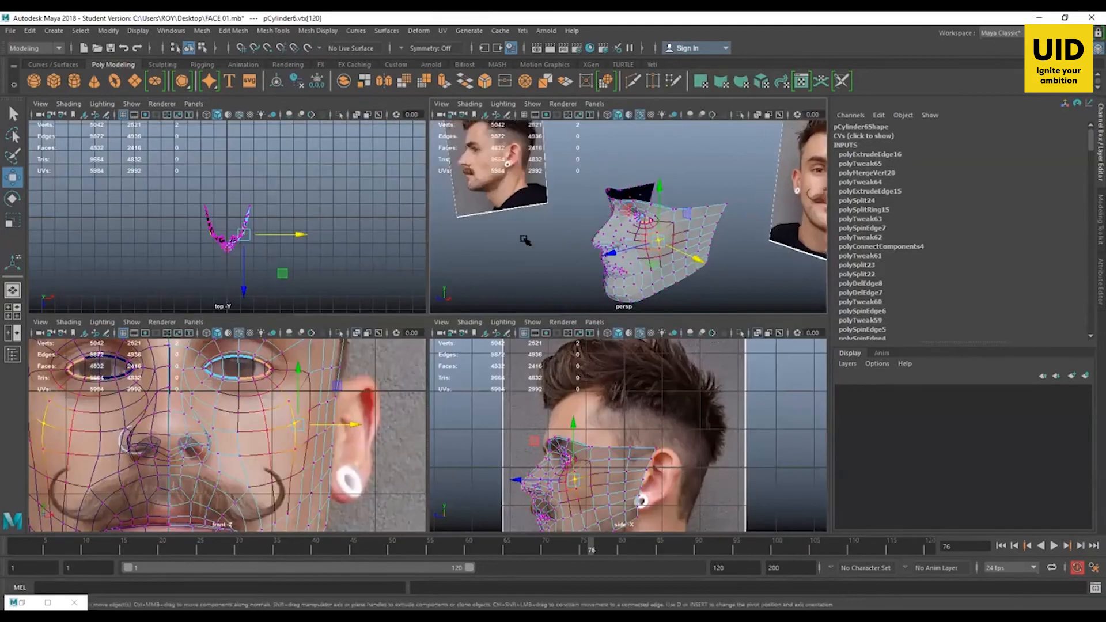
key(space)
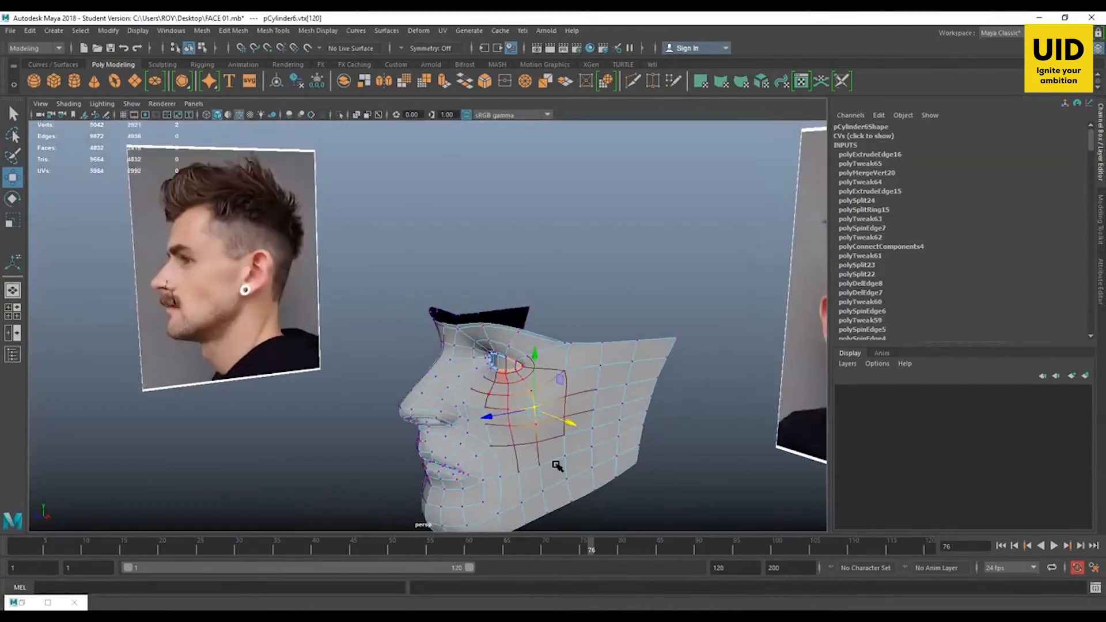
click(556, 491)
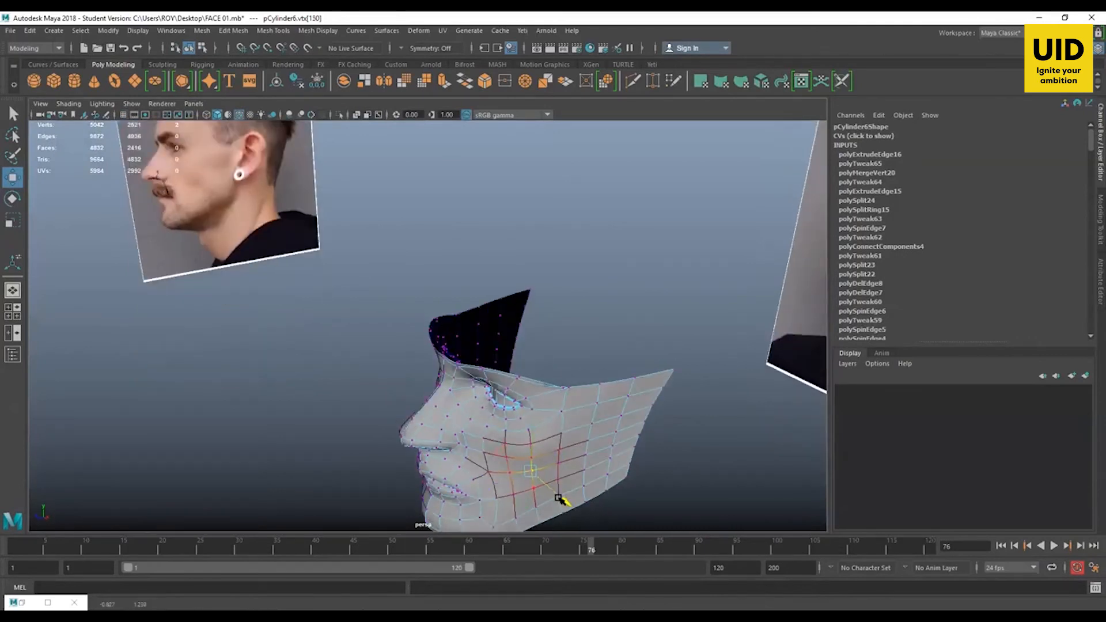
alt+drag(560, 495, 439, 448)
shift+click(621, 446)
click(506, 423)
scroll(488, 447, up, 2)
click(530, 397)
alt+drag(532, 403, 586, 432)
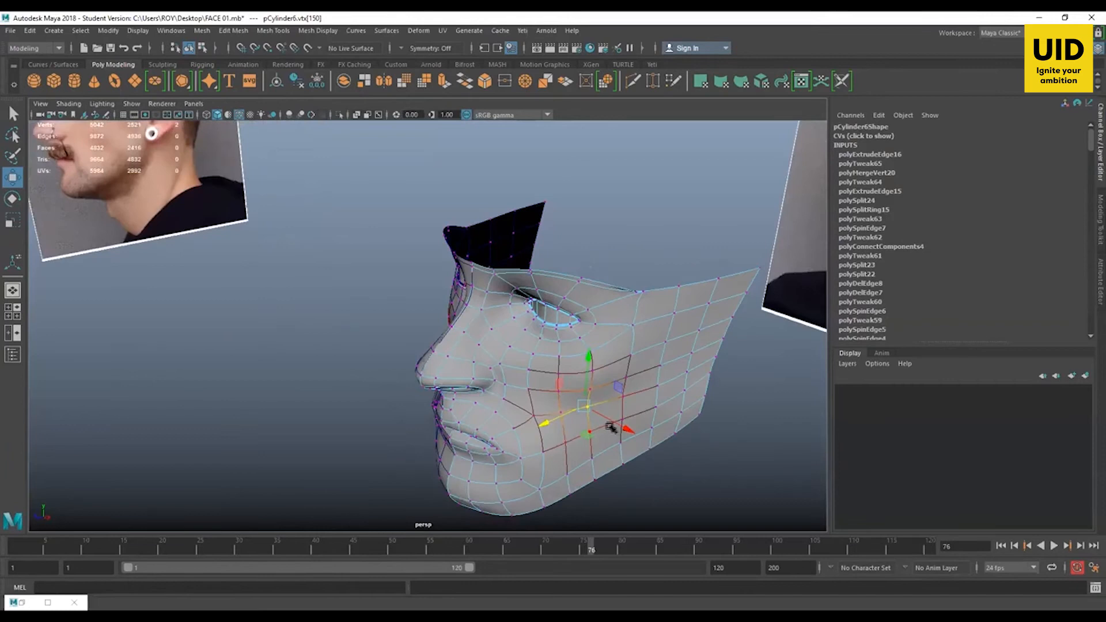
Step: Round out the cheekbone below the eye by moving its vertices sideways and in depth
click(589, 389)
shift+click(594, 373)
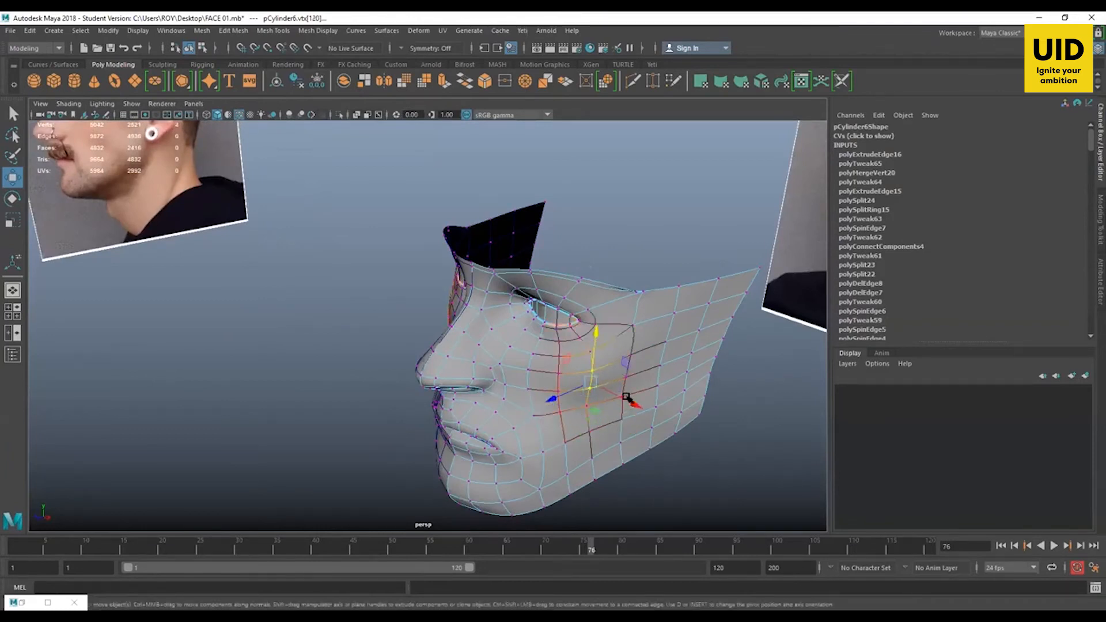
drag(632, 403, 636, 406)
click(558, 376)
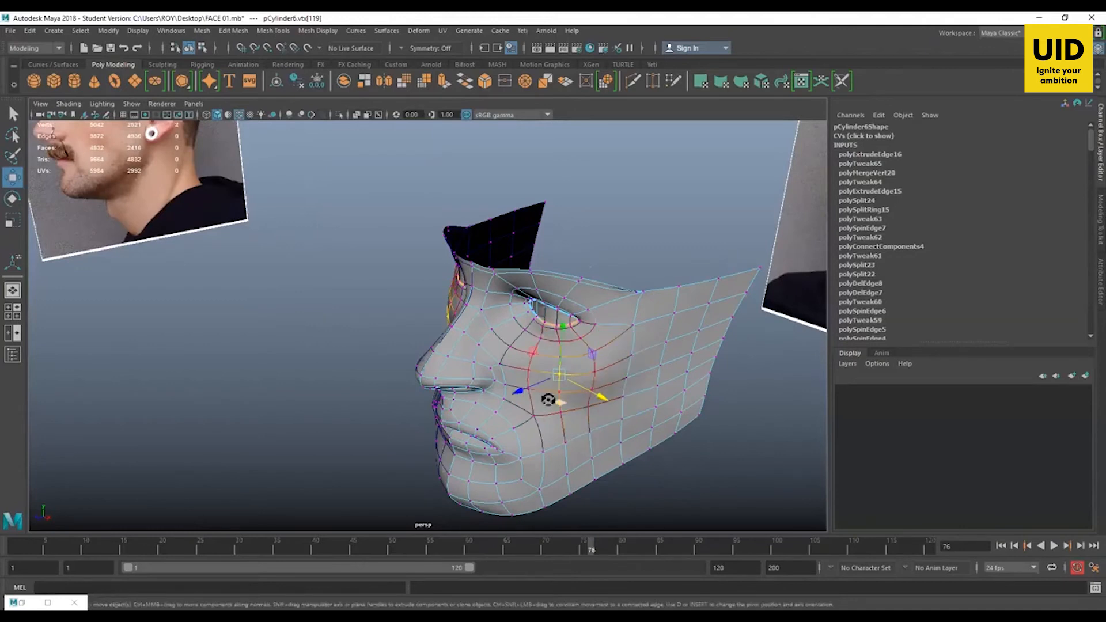
alt+drag(548, 398, 513, 397)
alt+drag(598, 404, 624, 387)
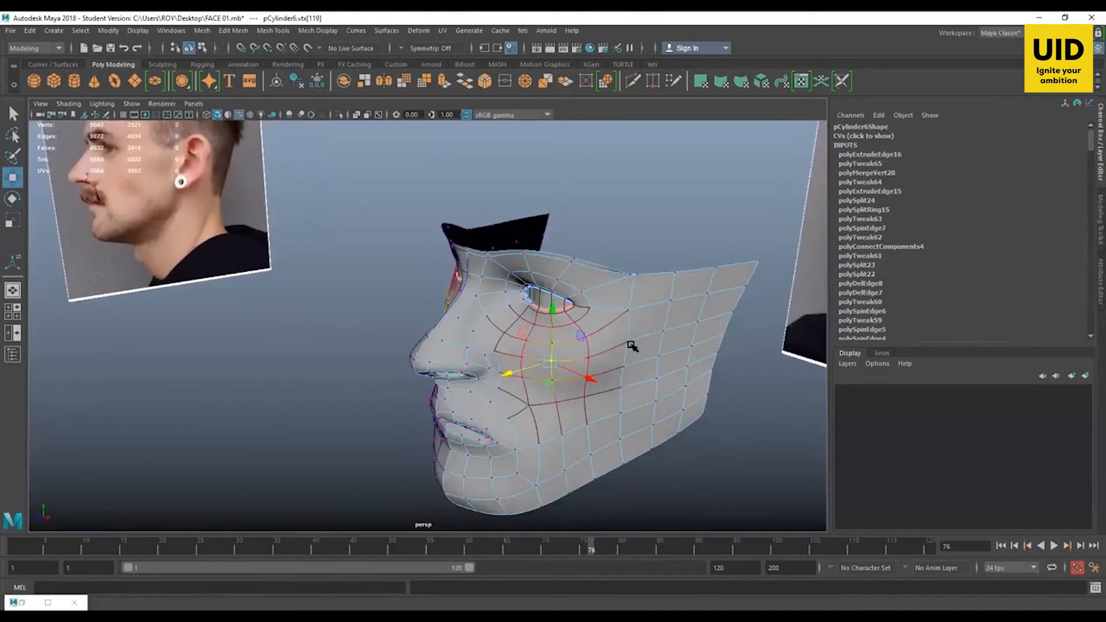
Step: Move the vertices between the outer eye corner and the temple sideways to smooth the side of the face
click(624, 347)
alt+drag(622, 348, 641, 429)
drag(664, 449, 668, 452)
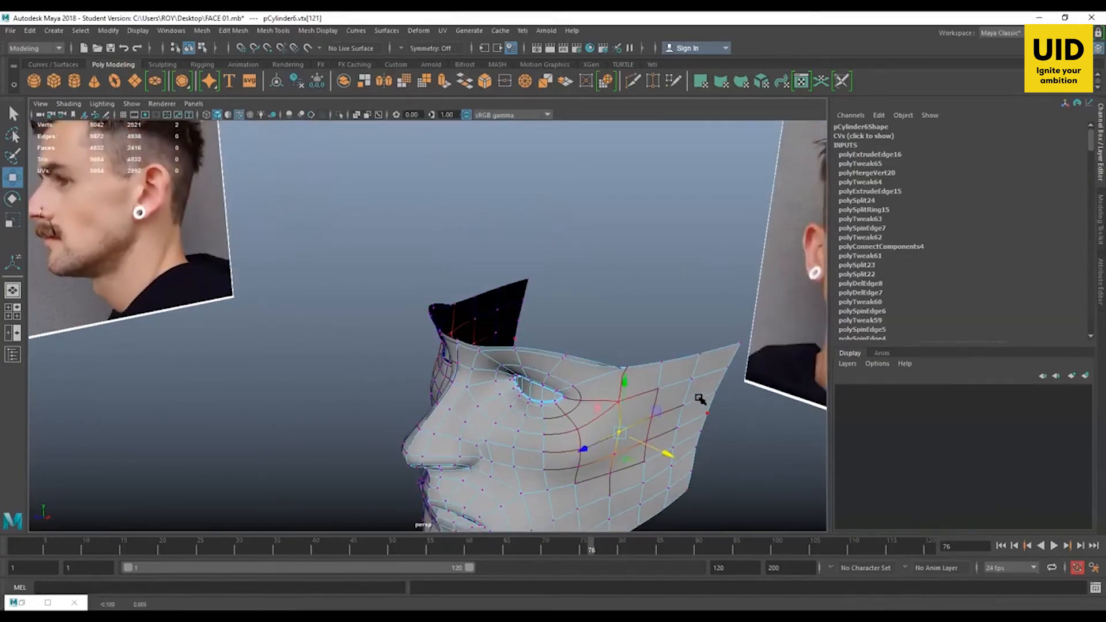
click(661, 387)
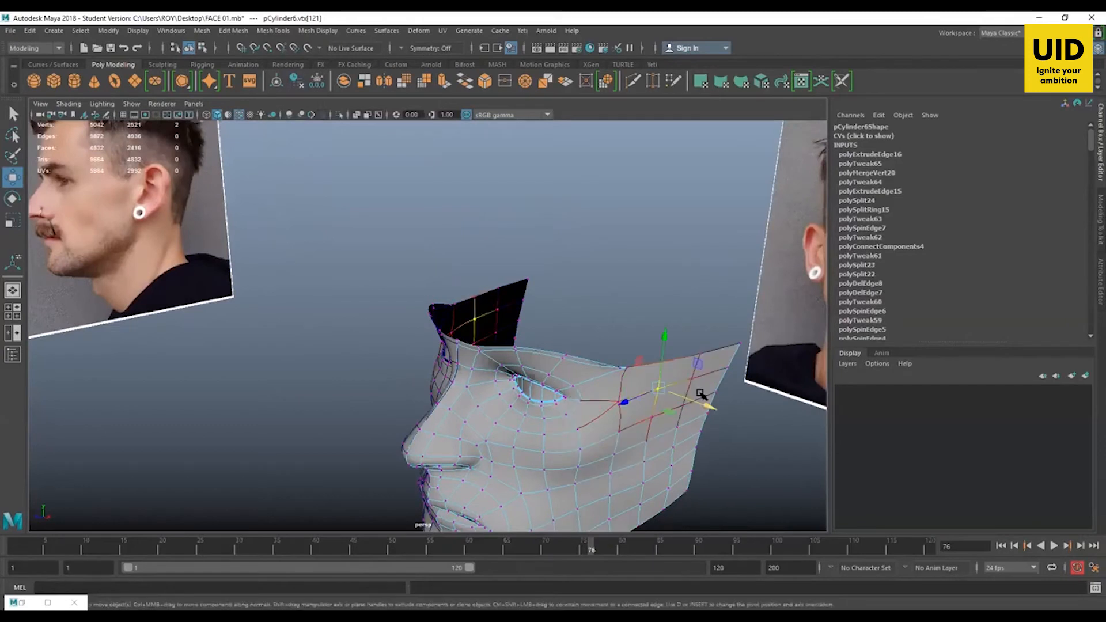
alt+drag(694, 382, 642, 469)
shift+click(727, 396)
Step: Adjust the side vertex of the chin and lower the chin's centre vertex to meet the chin outline in the front photo
click(618, 444)
click(629, 443)
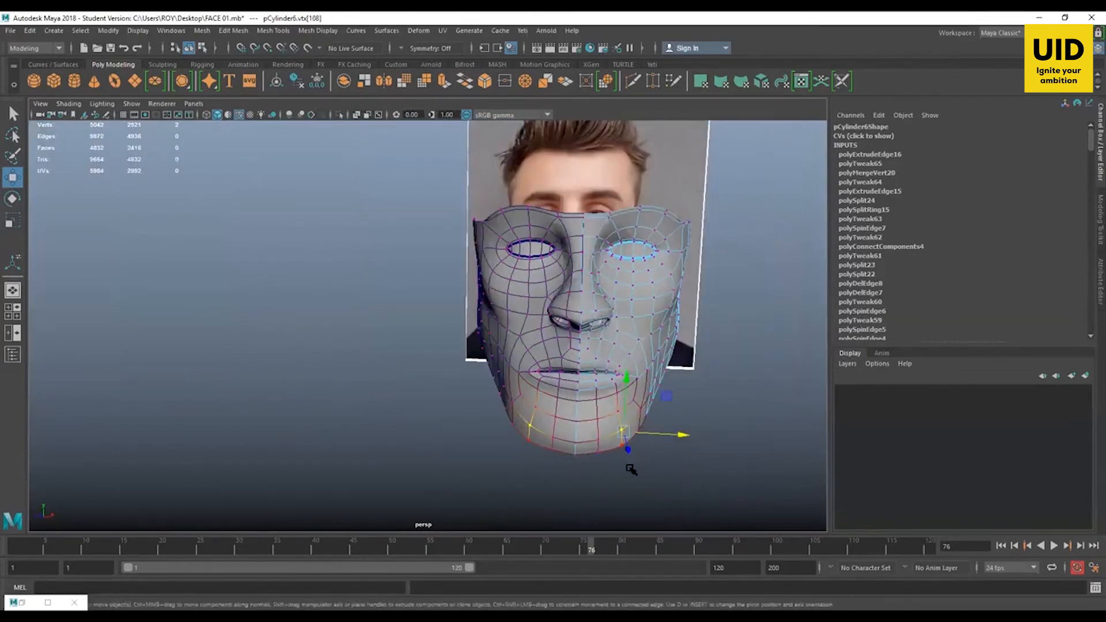
key(space)
key(space)
alt+middle_drag(707, 324, 717, 307)
scroll(662, 301, down, 4)
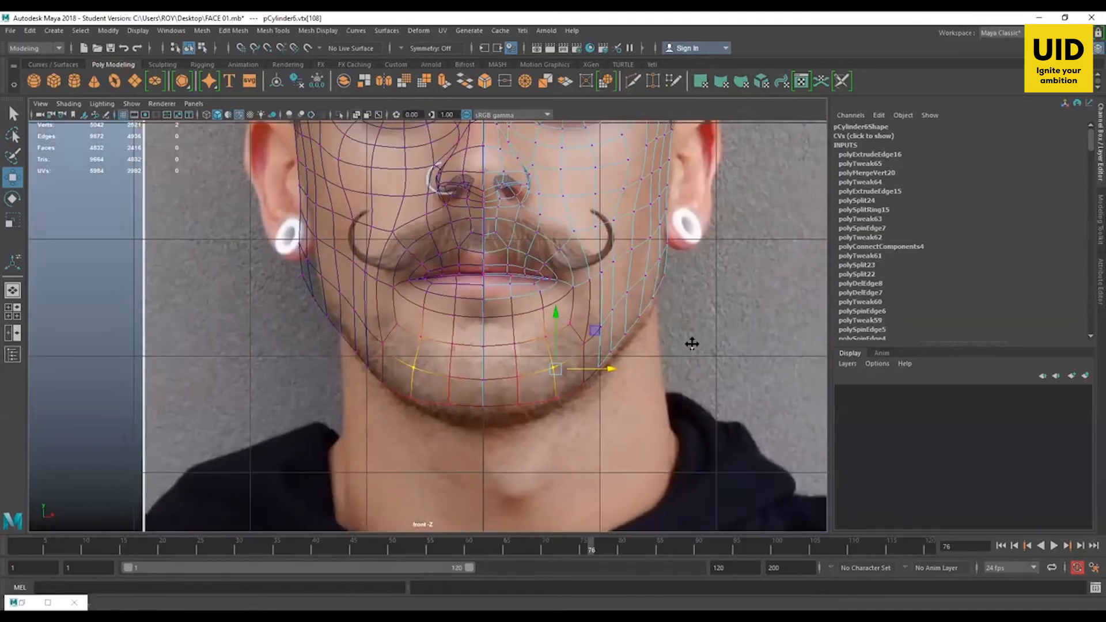
alt+middle_drag(690, 344, 699, 323)
scroll(633, 369, up, 2)
click(512, 401)
drag(511, 347, 511, 370)
Step: Lower the vertices beside the chin centre to follow the rounded chin outline in the front photo
click(555, 409)
click(602, 353)
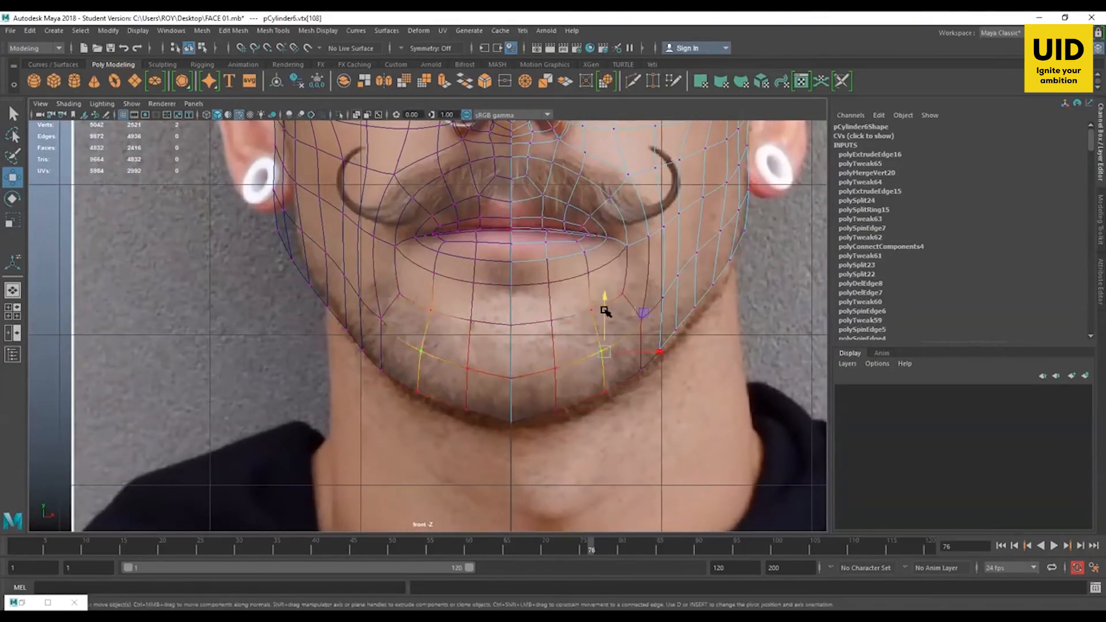
drag(603, 306, 556, 378)
click(554, 375)
click(556, 415)
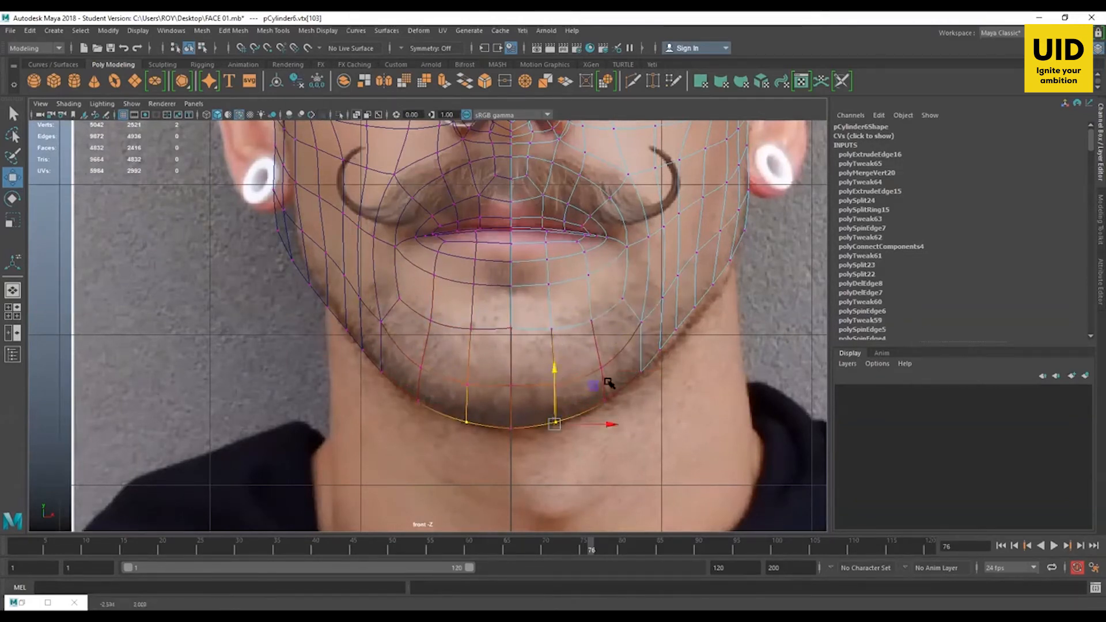
Step: Align the vertices along the jaw's lower edge with the jawline in the front photo
click(643, 371)
click(697, 252)
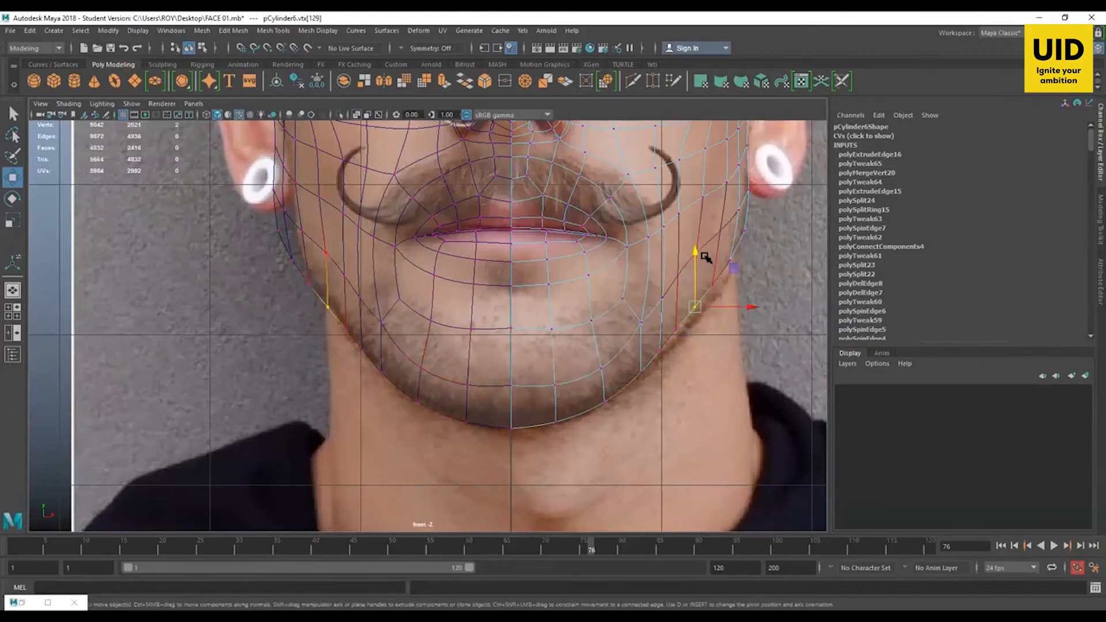
click(675, 331)
drag(675, 276, 676, 282)
alt+middle_drag(693, 360, 696, 452)
Step: Adjust the soft-selection falloff and fit the side edge of the face at the earlobe and temple to the front photo
click(749, 282)
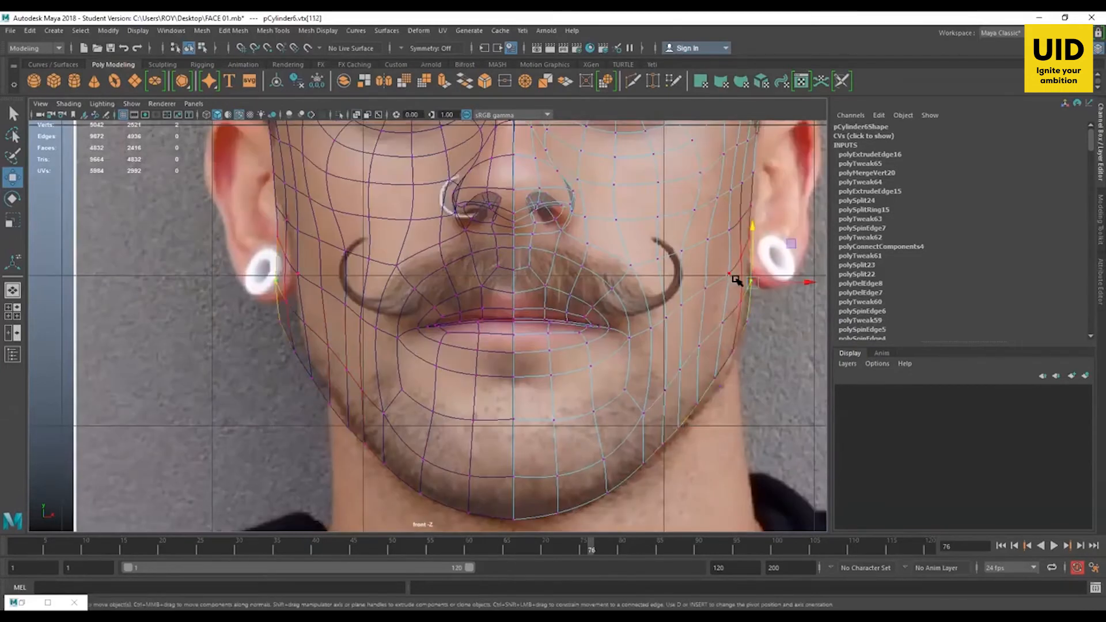
key(b)
drag(747, 281, 872, 303)
alt+middle_drag(739, 332, 661, 369)
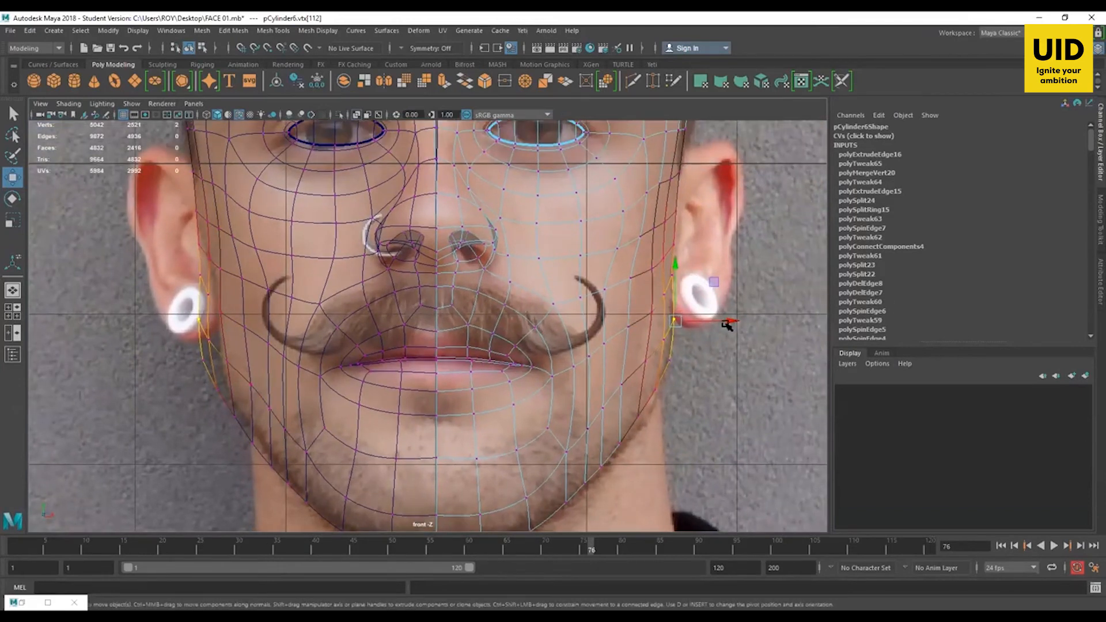
alt+middle_drag(725, 325, 730, 423)
click(696, 185)
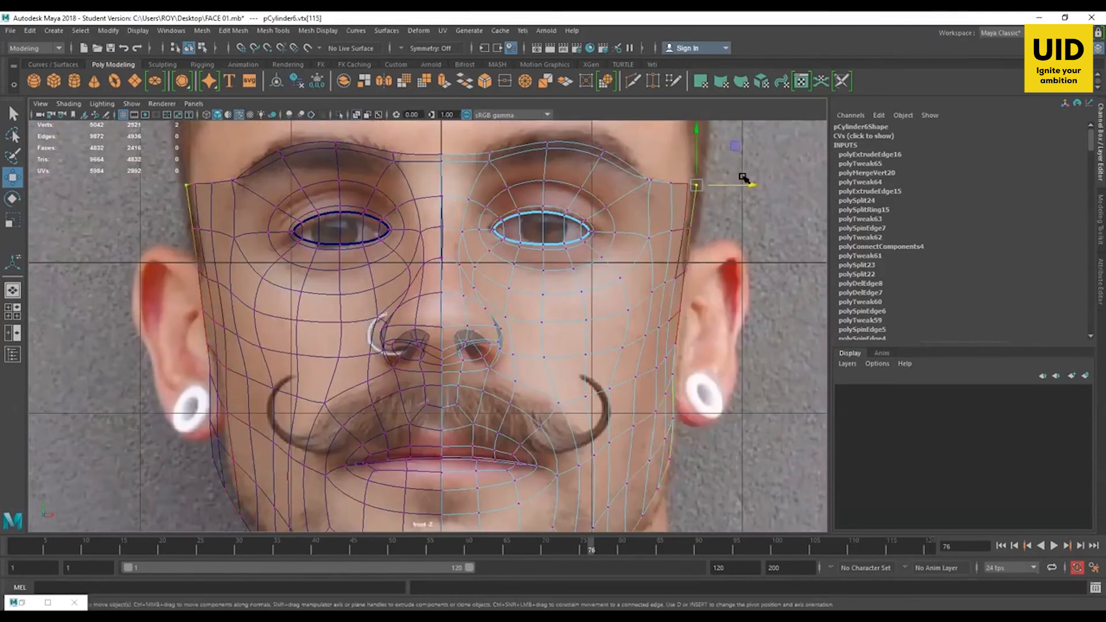
Step: Align the outer and inner eye-corner vertices with the eye in the front photo
key(F8)
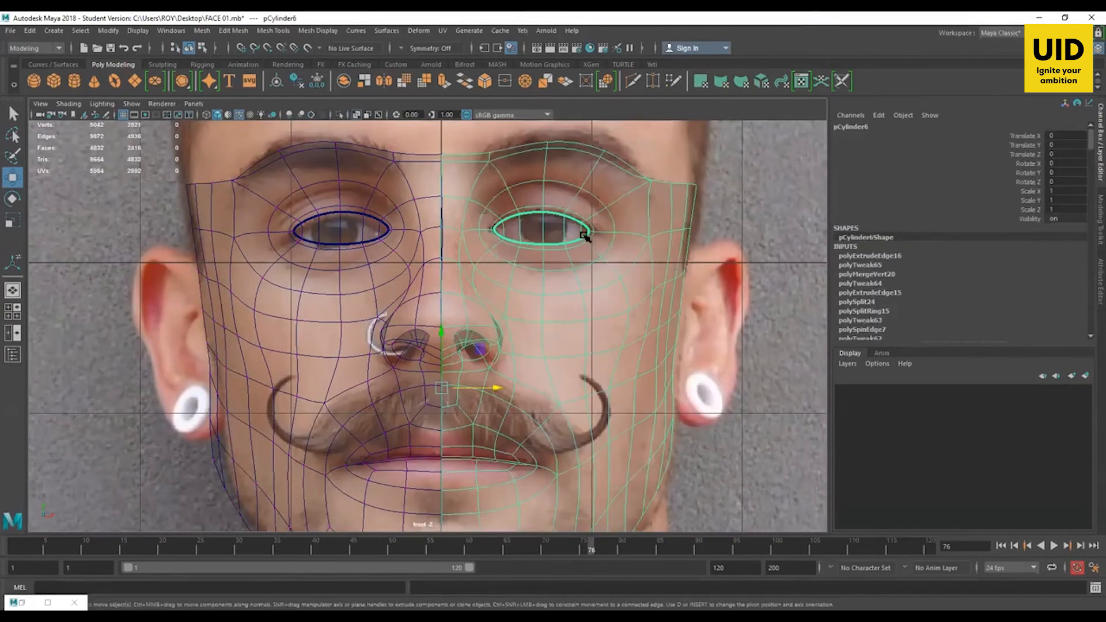
key(F9)
click(593, 233)
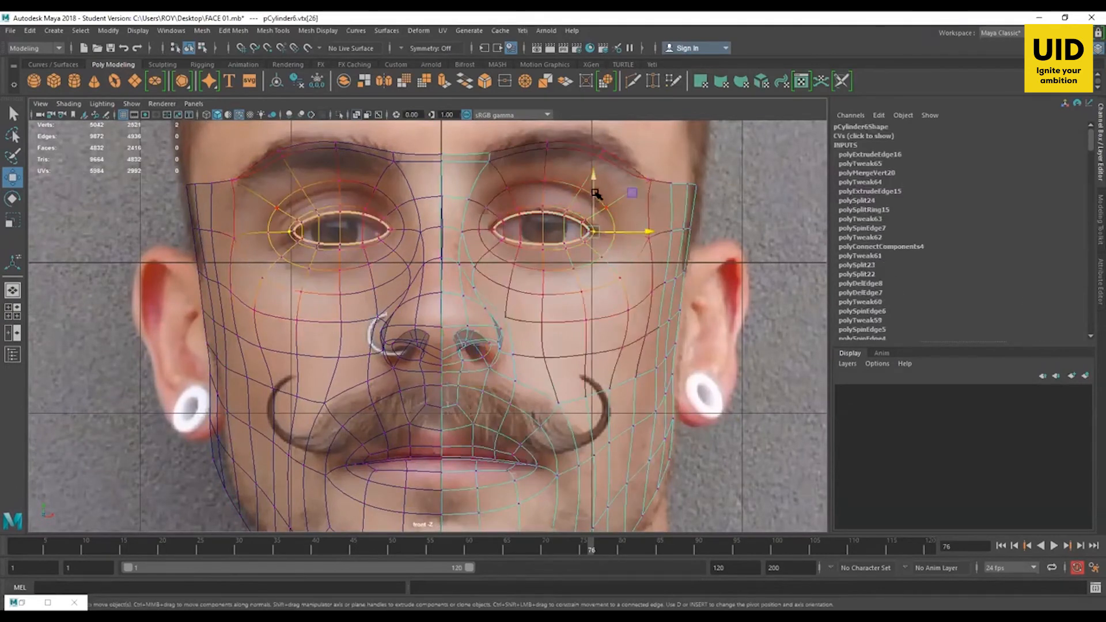
click(492, 231)
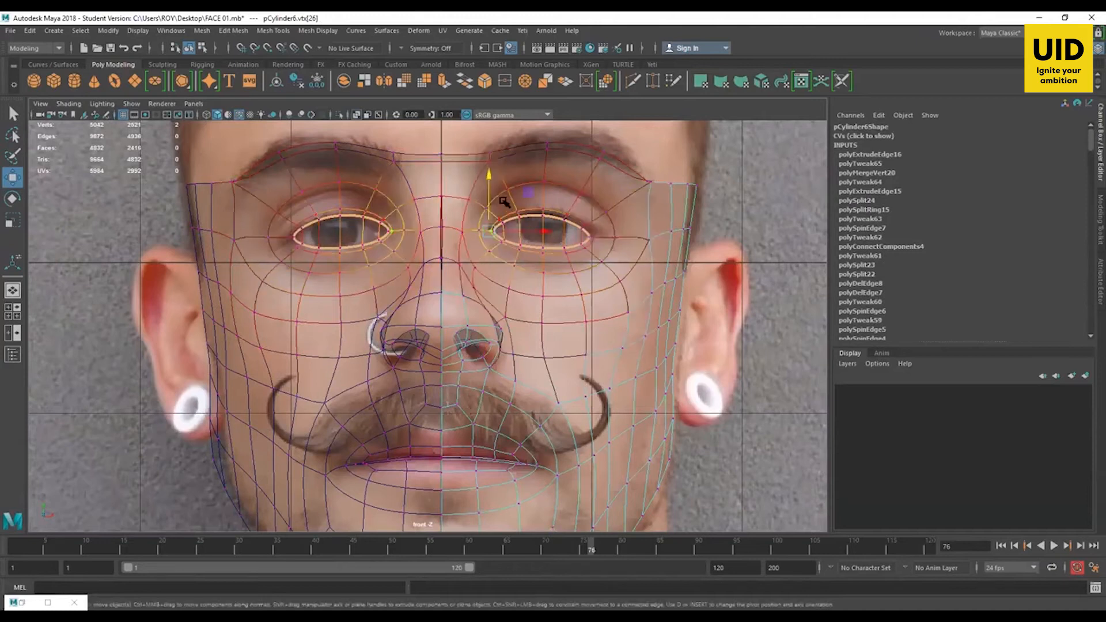
drag(491, 194, 492, 194)
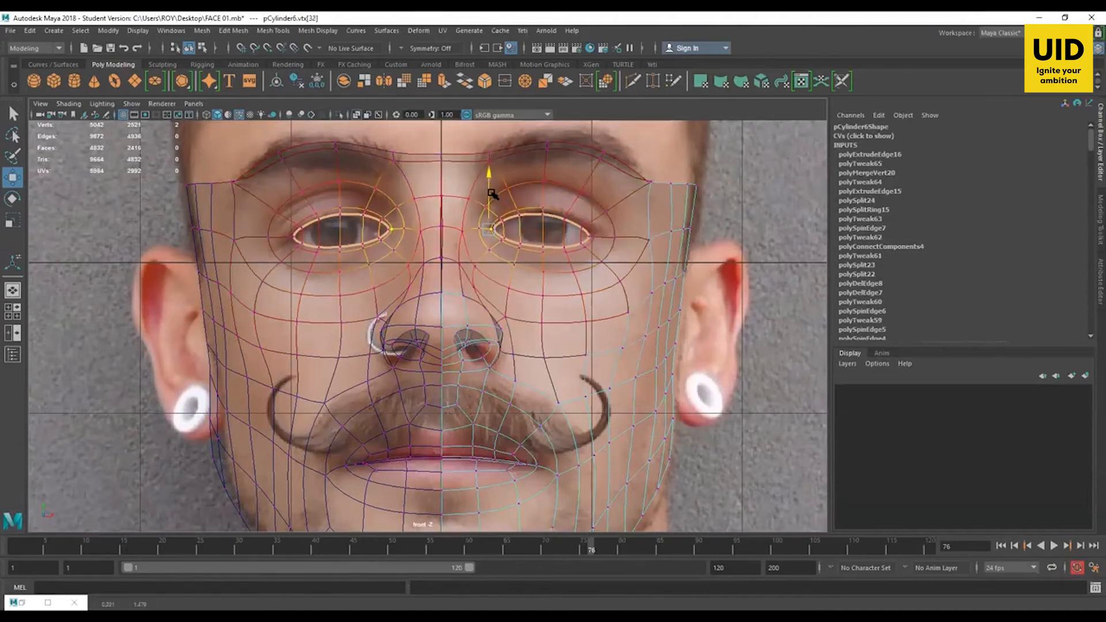
Step: Align the outer eye-corner and upper-eyelid vertices with the eye outline in the front photo
click(583, 225)
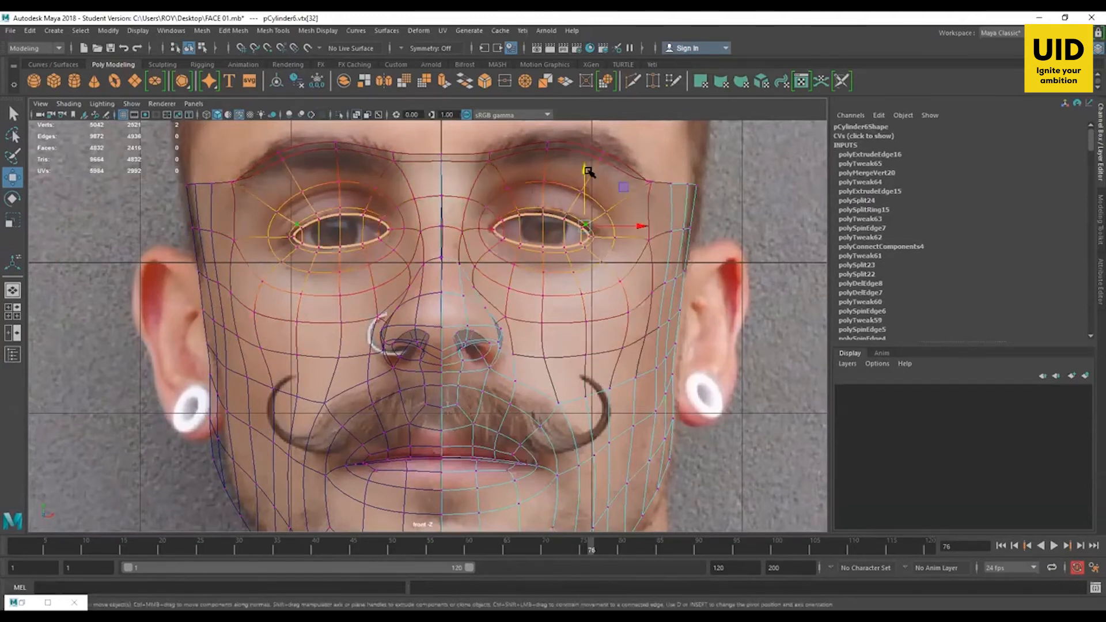
drag(588, 171, 588, 170)
click(587, 297)
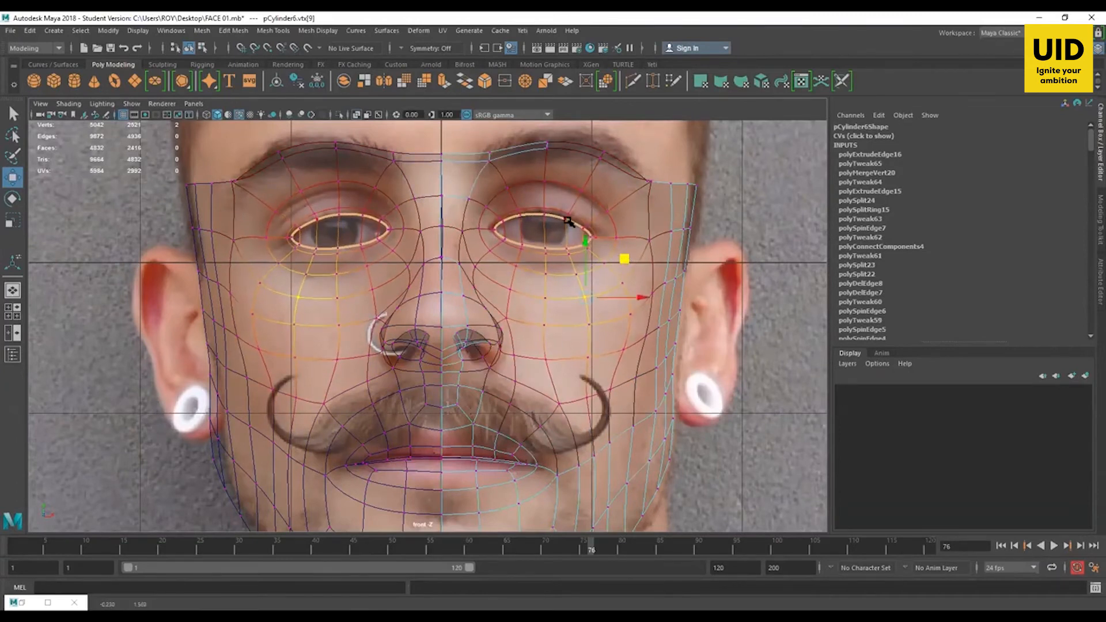
click(545, 214)
drag(545, 182, 545, 178)
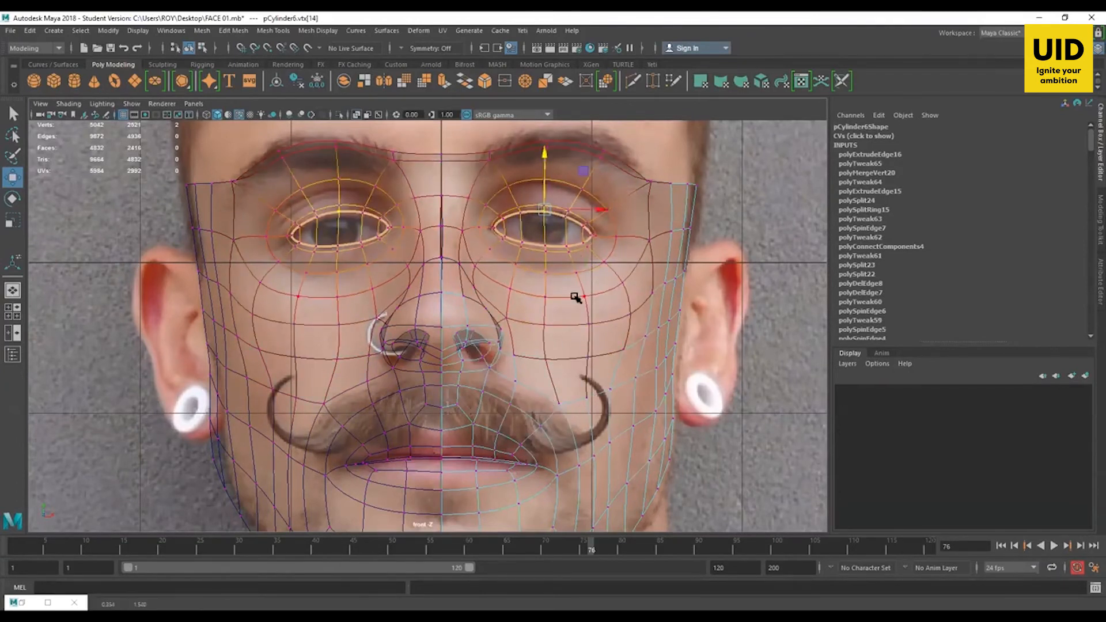
Step: Refine the positions of the cheek vertex below the eye and the inner eye-corner vertex against the front photo
mouse_move(557, 293)
alt+middle_down()
mouse_move(552, 282)
mouse_move(547, 293)
alt+middle_up()
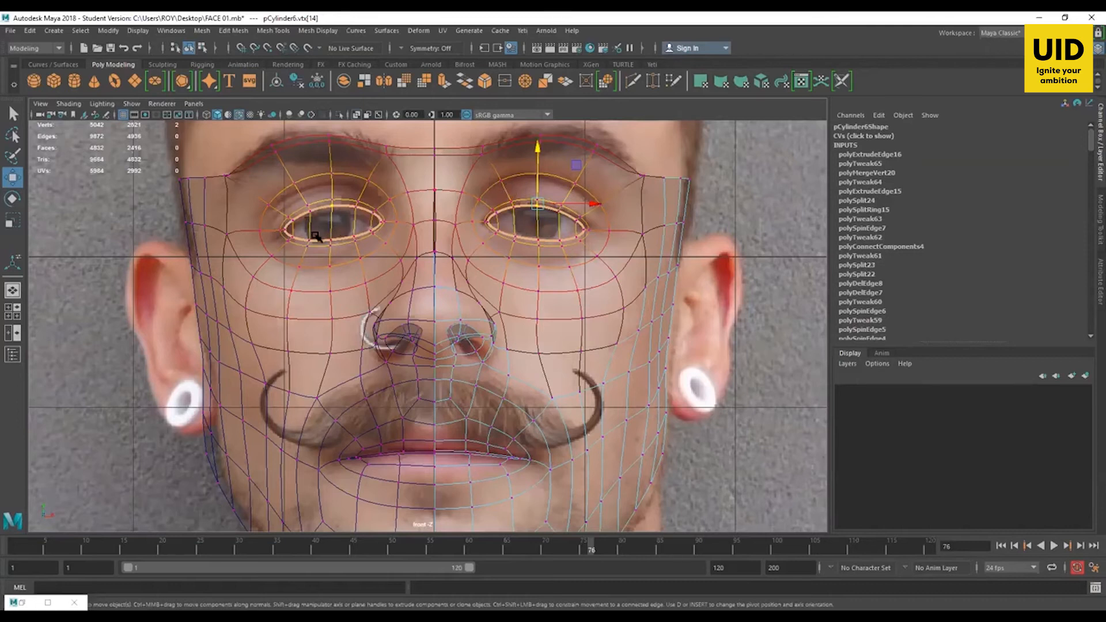
alt+middle_drag(539, 265, 488, 272)
click(533, 325)
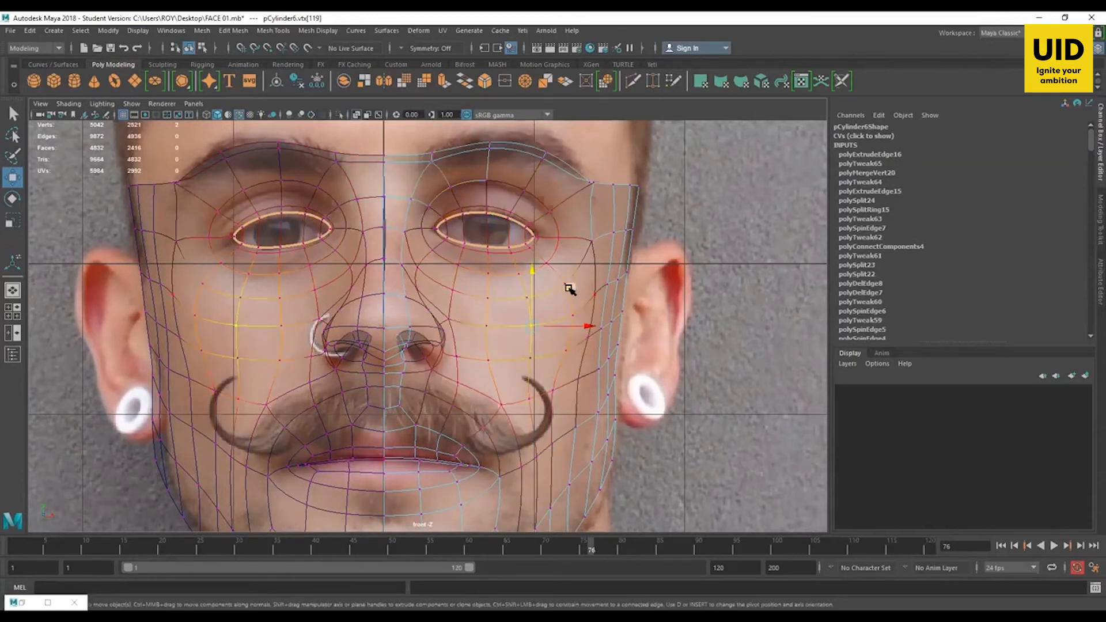
drag(570, 287, 573, 289)
alt+middle_drag(509, 341, 507, 336)
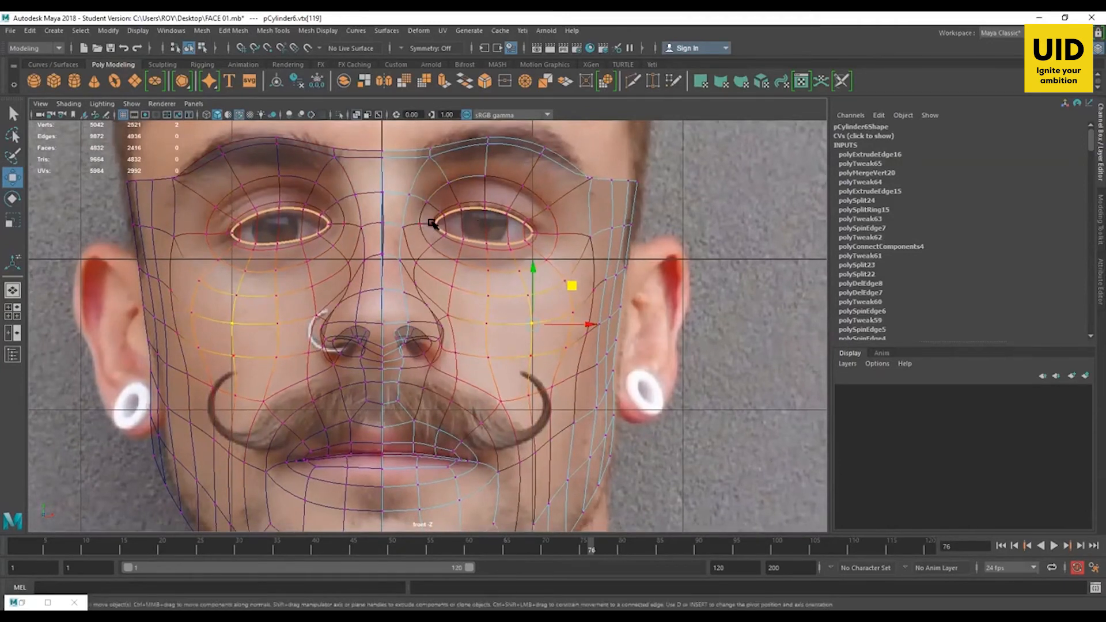
click(430, 224)
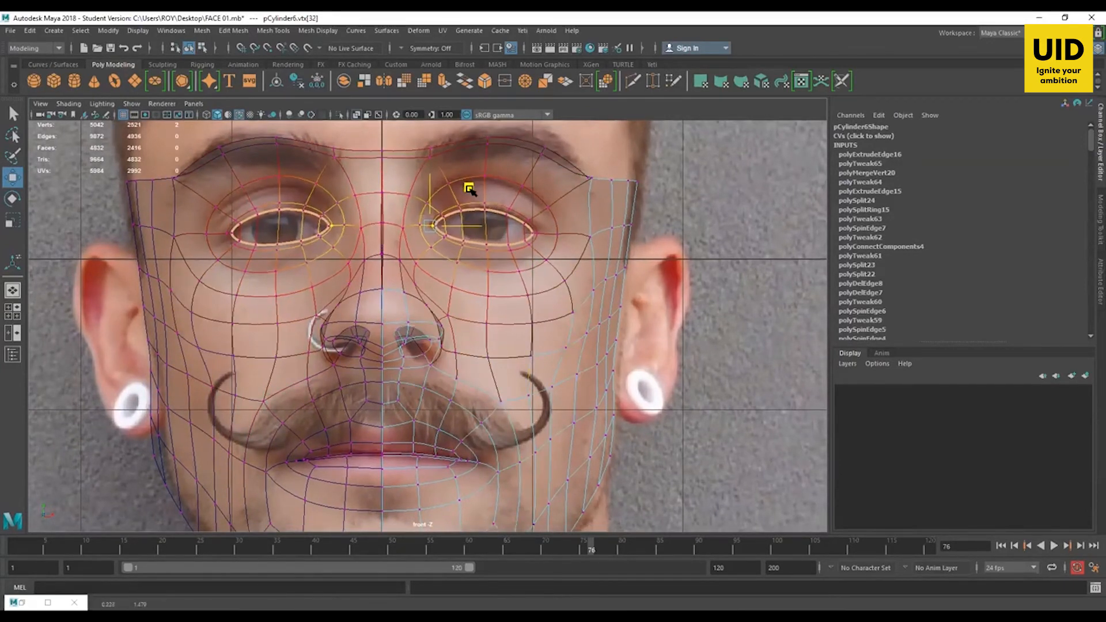
drag(470, 189, 472, 190)
Step: Raise the middle and outer brow-edge vertices to follow the top of the eyebrow in the front photo
alt+middle_drag(483, 205, 483, 248)
click(486, 182)
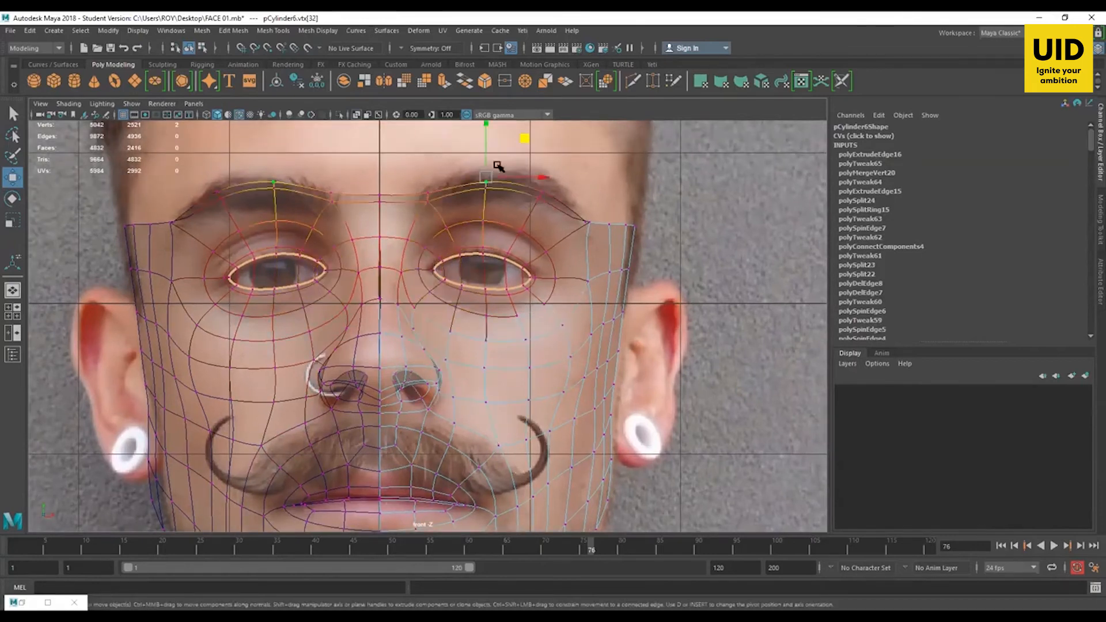
drag(489, 151, 488, 144)
click(540, 190)
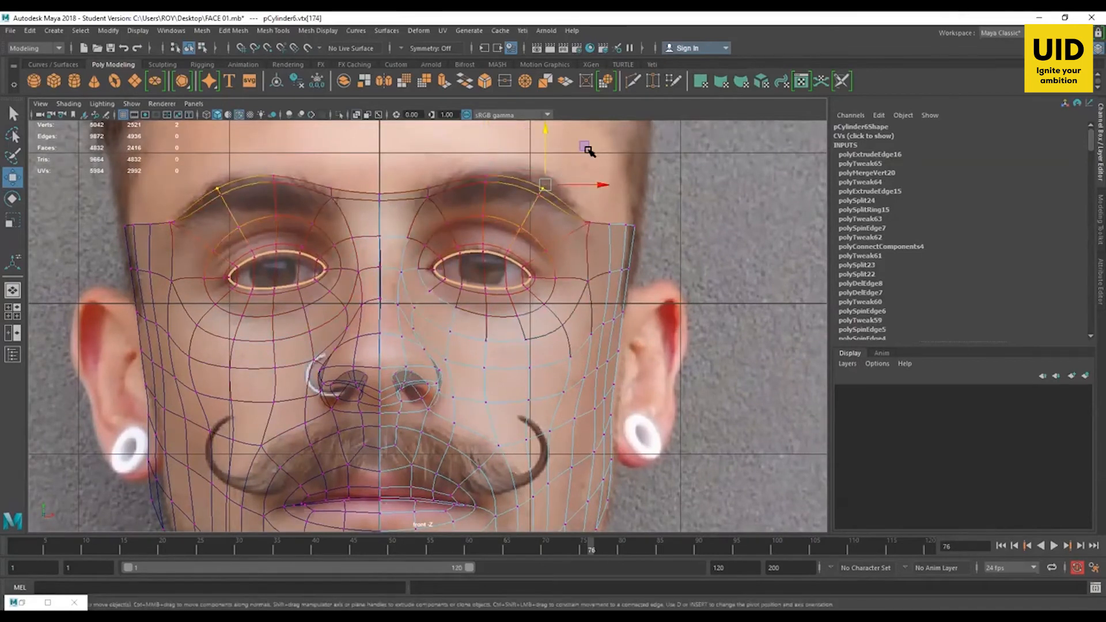
drag(586, 149, 591, 144)
Step: Adjust the side vertex near the earlobe and the cheek vertex beside the mouth to fit the front photo
alt+middle_drag(603, 230, 599, 99)
alt+middle_drag(596, 330, 593, 293)
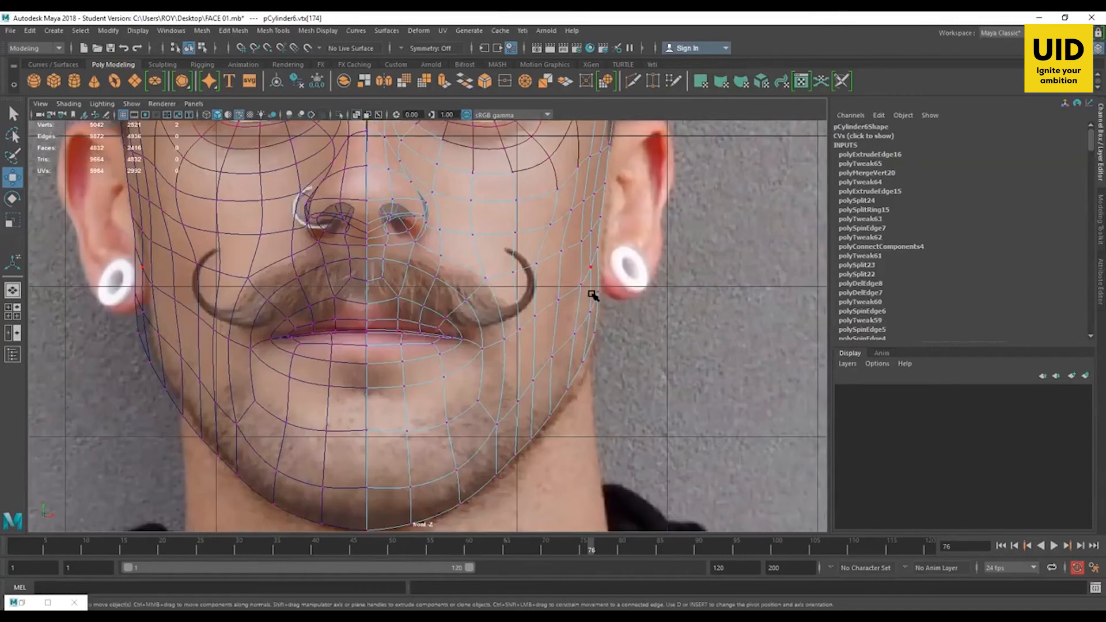
click(581, 285)
drag(626, 284, 620, 285)
click(522, 328)
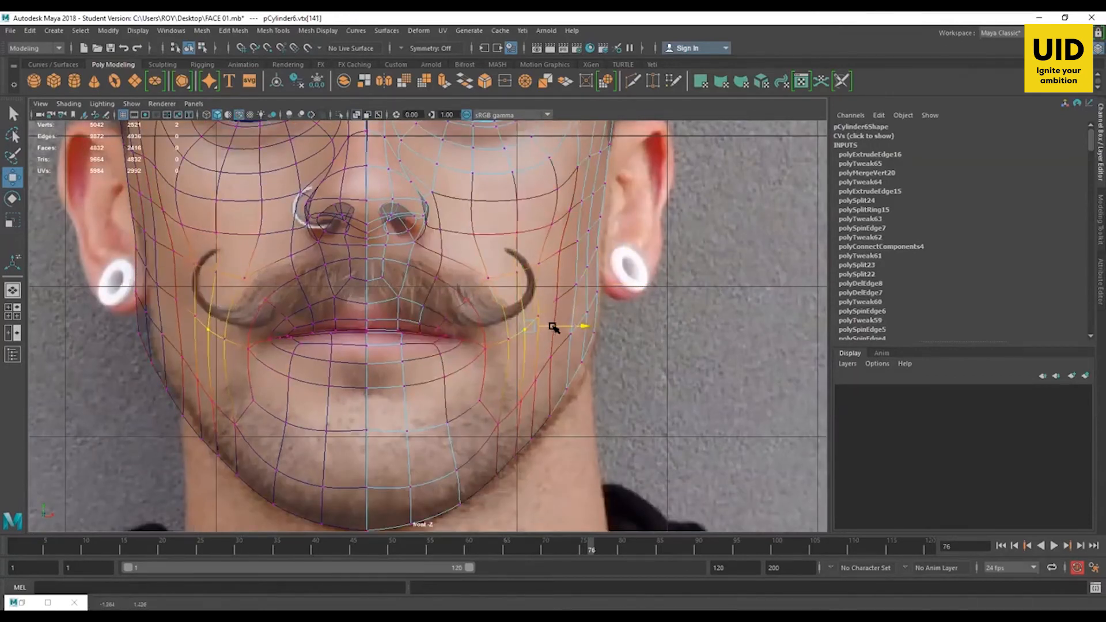
Step: Lower the vertex beside the mouth corner and raise the upper-lip vertex to match the lips in the front photo
click(487, 349)
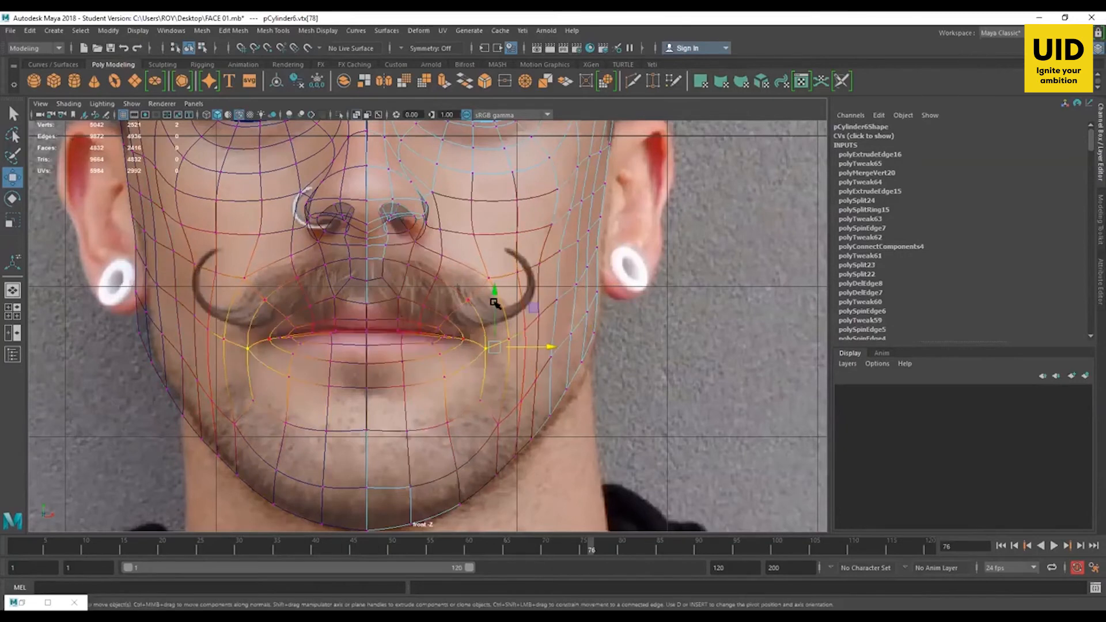
drag(494, 301, 498, 305)
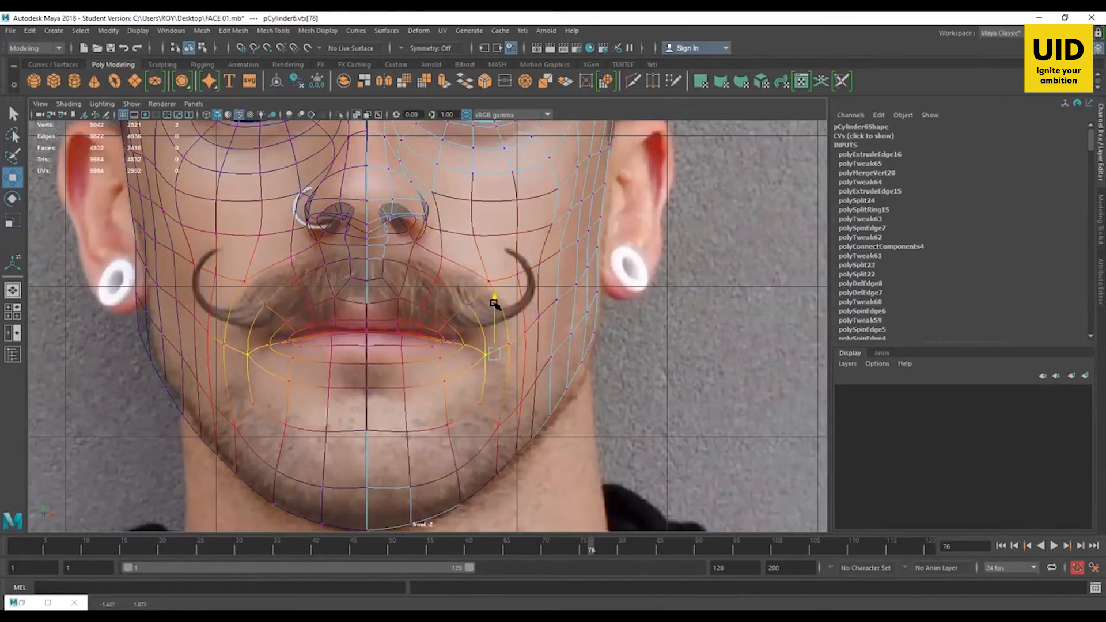
click(419, 327)
drag(420, 276, 420, 271)
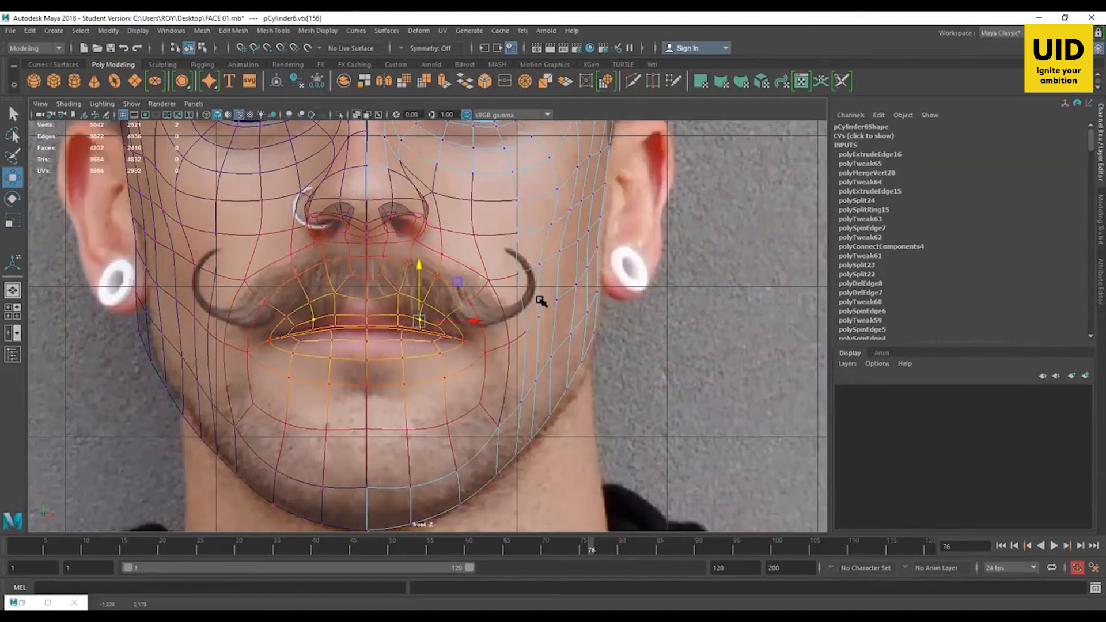
Step: Examine the mirrored face's profile, front and side surfaces from several angles in the perspective view
key(space)
key(space)
alt+drag(706, 383, 657, 312)
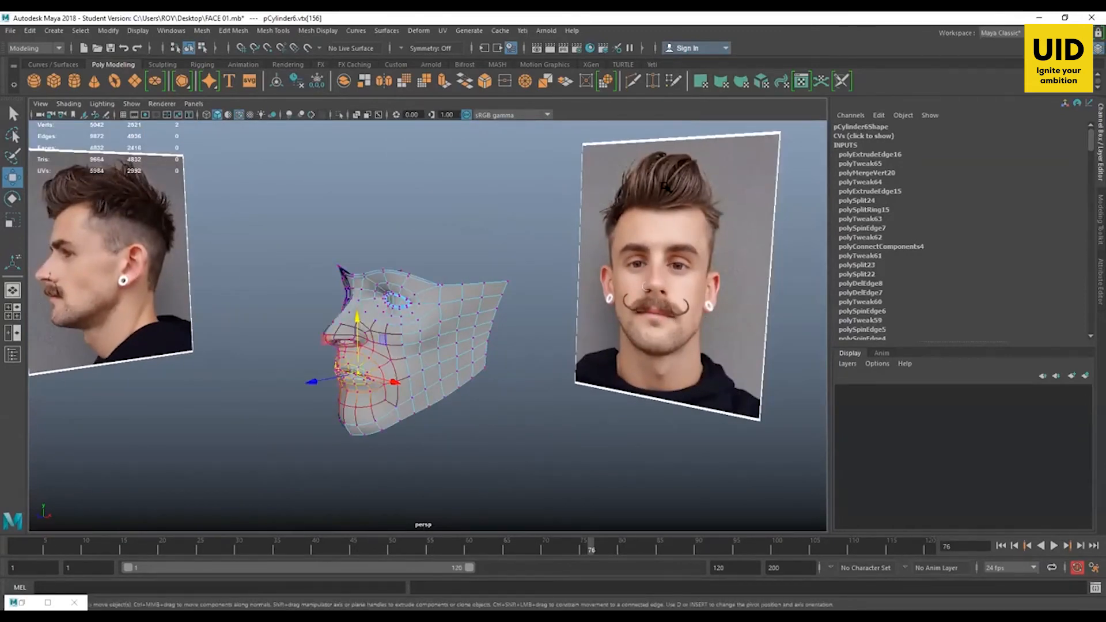
alt+drag(377, 340, 357, 341)
alt+right_drag(381, 345, 467, 353)
alt+drag(808, 282, 721, 310)
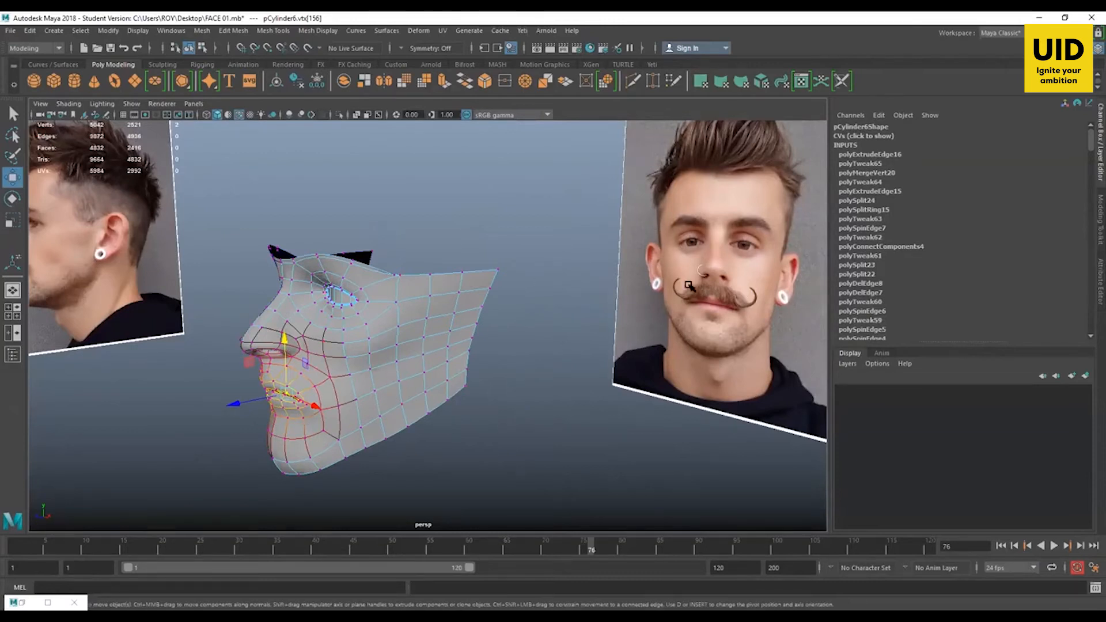
alt+drag(542, 350, 491, 388)
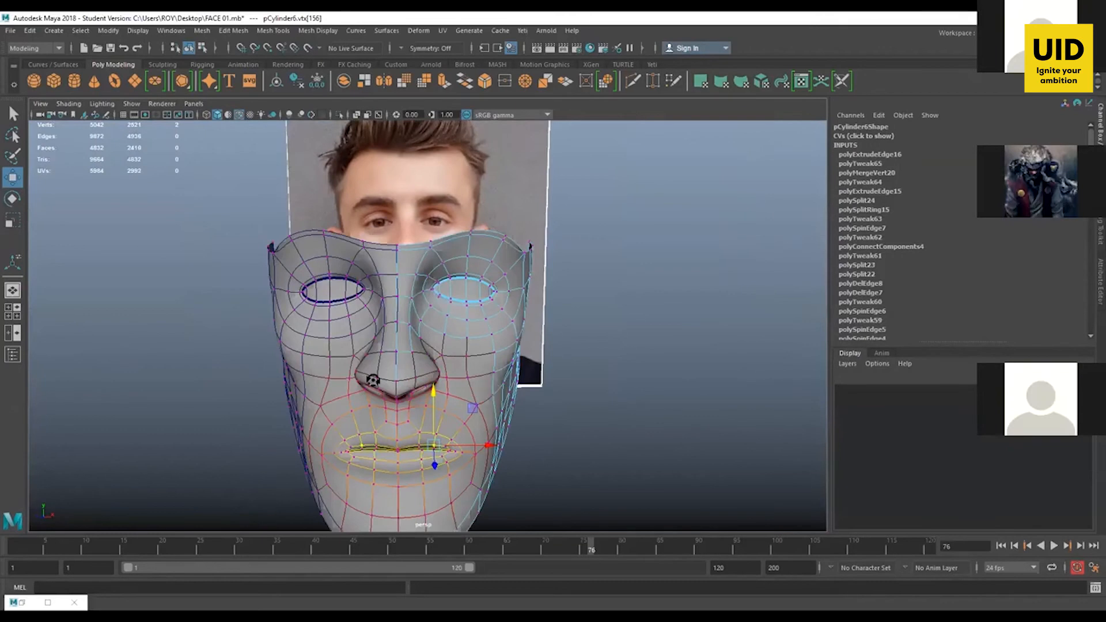
alt+drag(372, 380, 427, 377)
alt+right_drag(427, 376, 462, 398)
alt+middle_drag(463, 398, 493, 411)
click(476, 350)
alt+drag(475, 351, 519, 381)
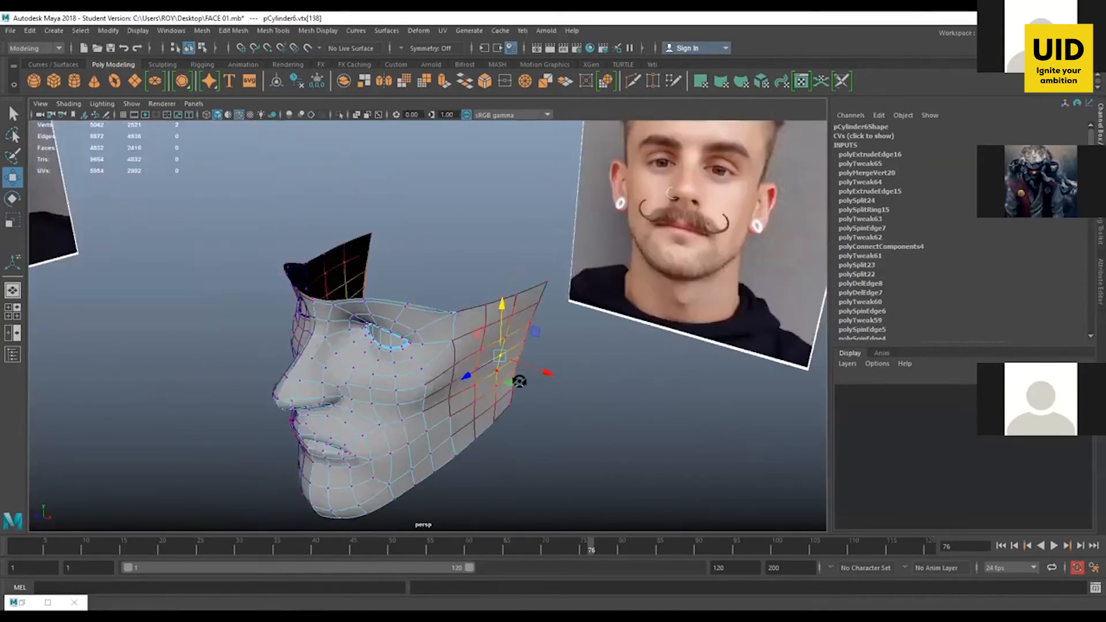
click(511, 316)
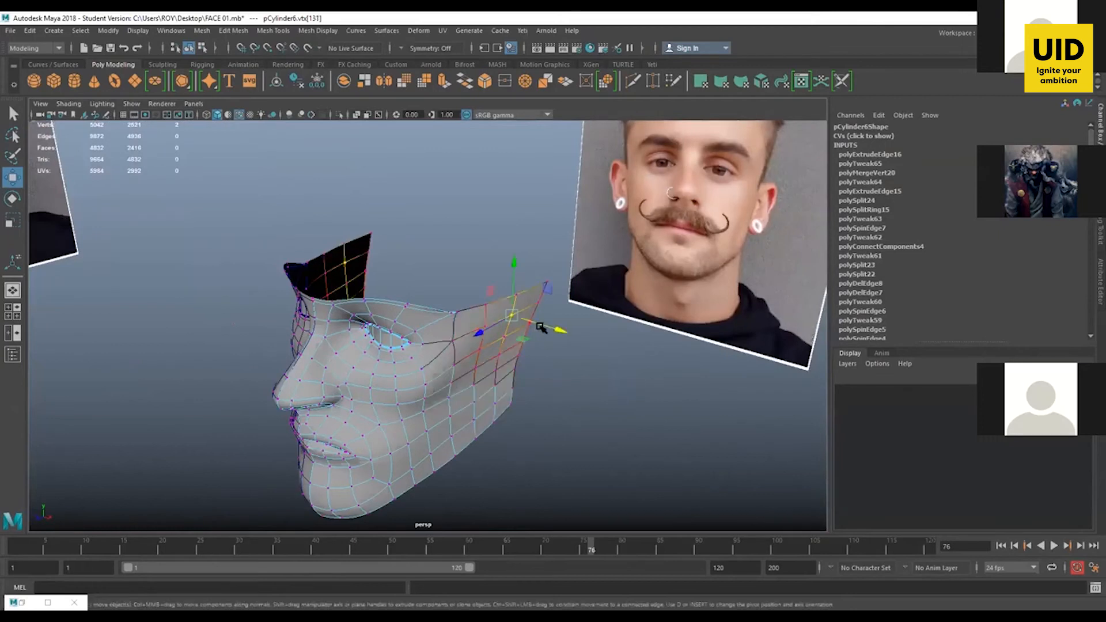
alt+drag(554, 328, 531, 321)
alt+drag(533, 275, 510, 295)
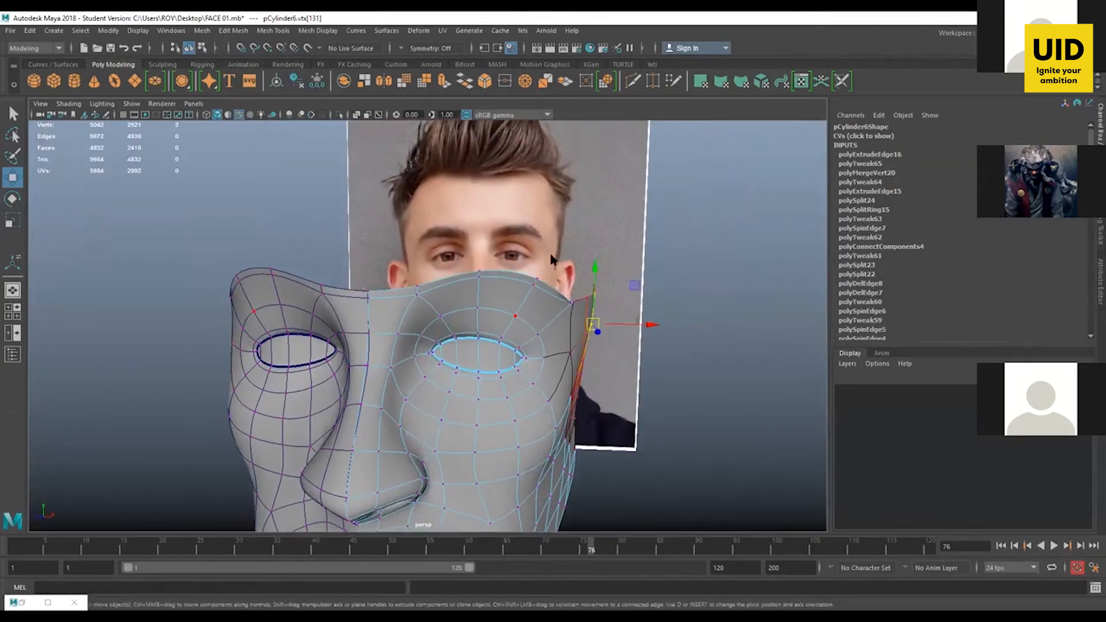
Step: Return the face to object mode, turn off its smooth preview and frame the eye in the front view
key(F8)
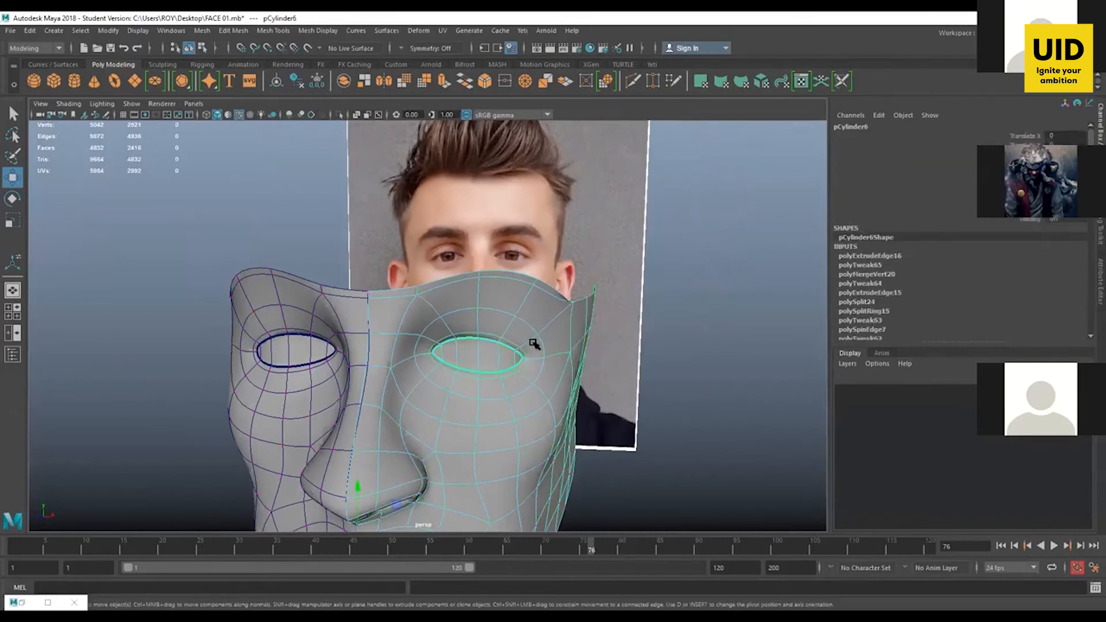
key(1)
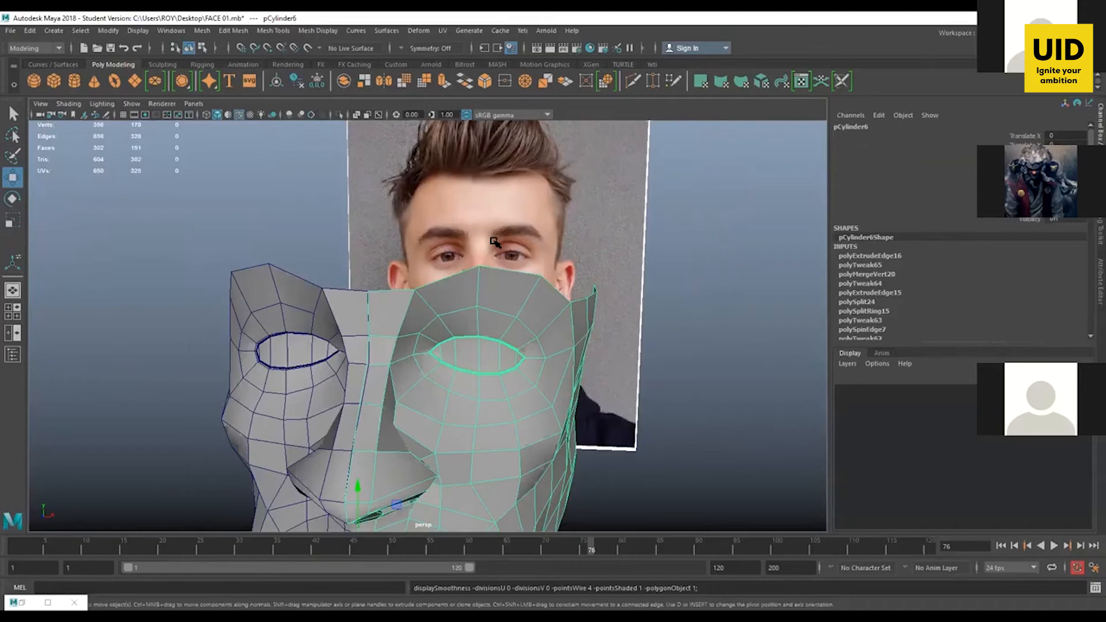
key(space)
key(space)
alt+right_drag(455, 302, 526, 291)
alt+middle_drag(508, 228, 507, 256)
Step: Turn off soft selection and lower the edges above the eye to the upper-eyelid crease in the front photo
key(F10)
click(494, 255)
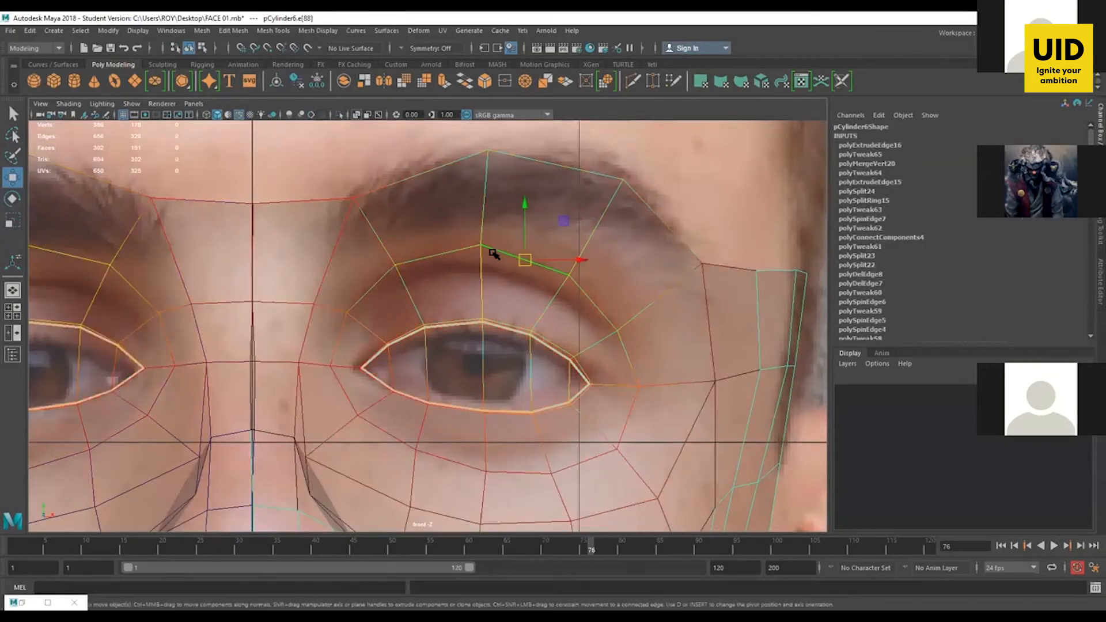
key(b)
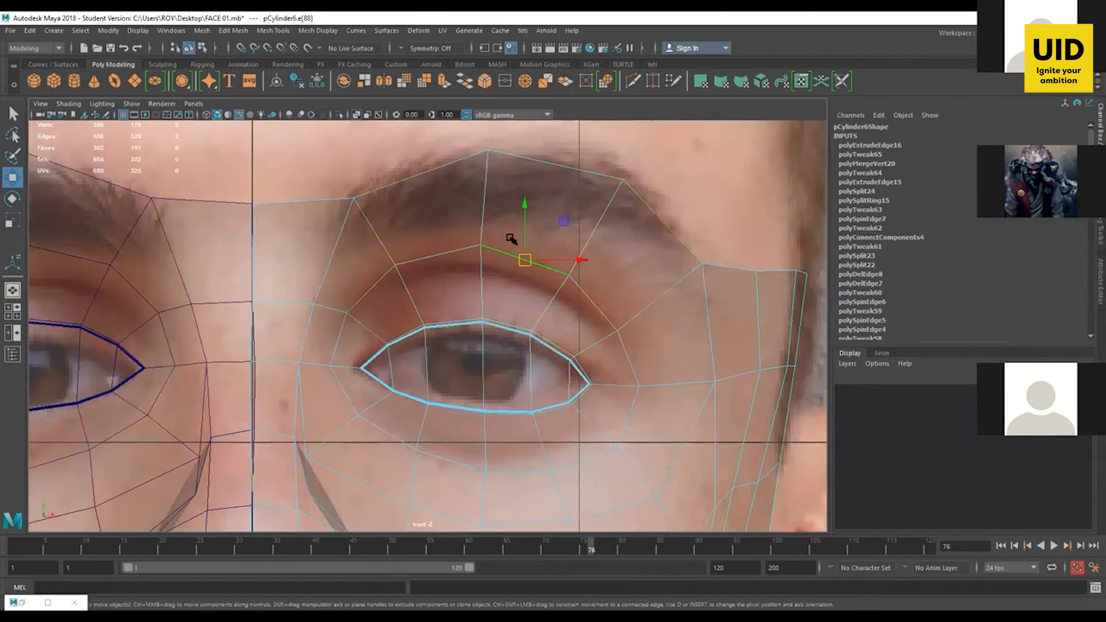
click(590, 300)
click(439, 263)
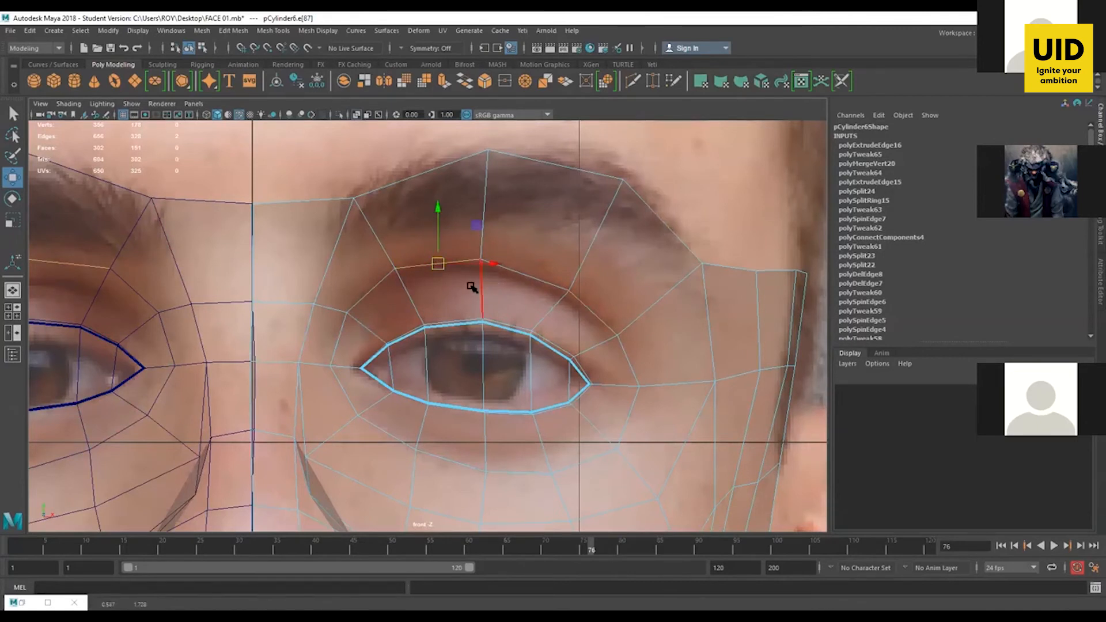
Step: Insert an edge loop around the eye between the eyelid rim and the eyelid crease
shift+right_drag(472, 293, 461, 375)
shift+right_drag(479, 332, 464, 360)
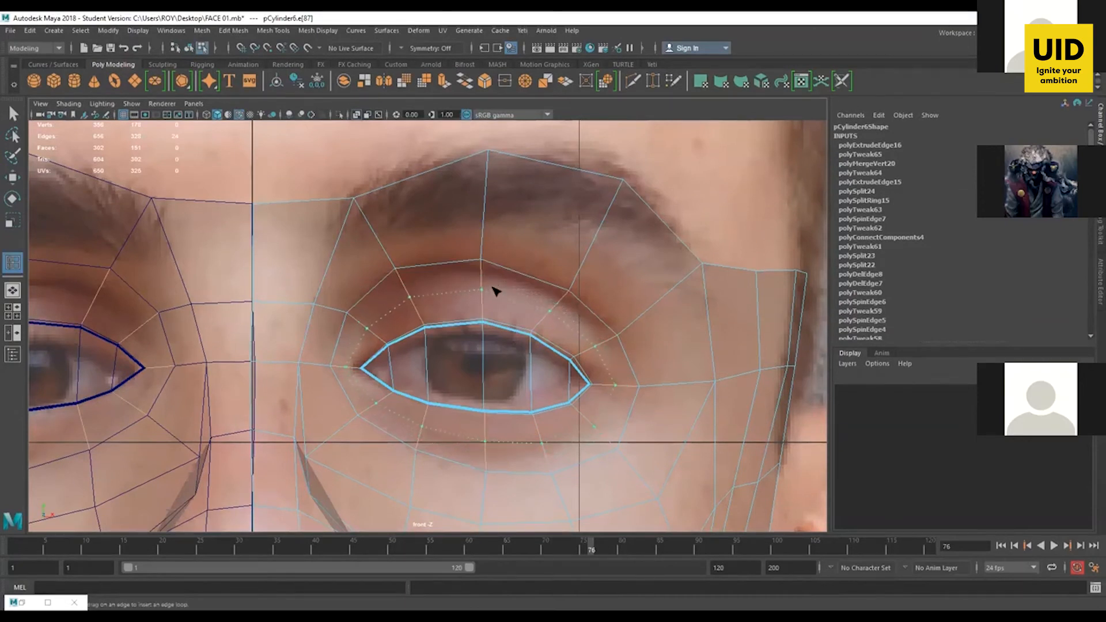
click(494, 295)
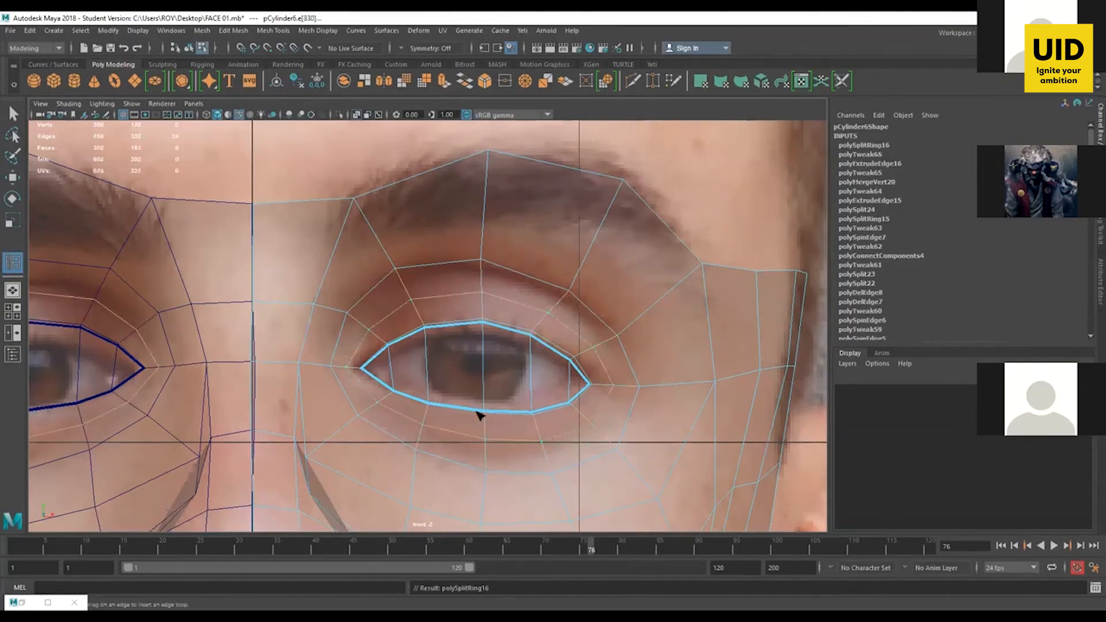
key(w)
Step: Select the new loop's edges above the upper eyelid and raise them towards the crease in the front view
key(space)
key(space)
alt+drag(670, 217, 713, 205)
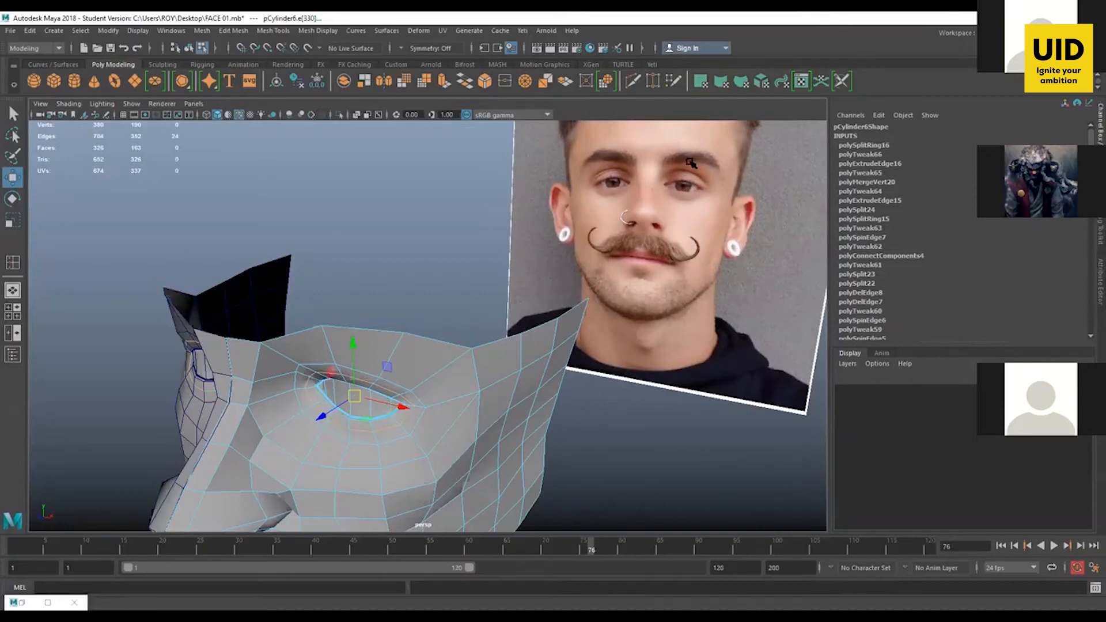
alt+drag(417, 395, 368, 375)
scroll(357, 377, up, 2)
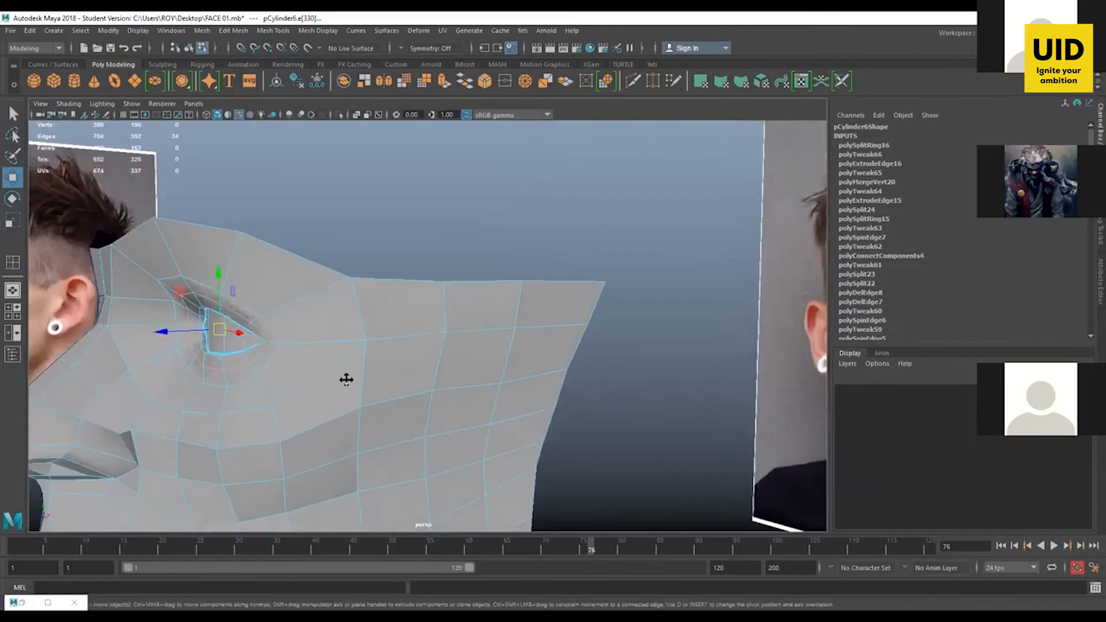
alt+middle_drag(345, 380, 413, 345)
scroll(410, 344, up, 2)
click(295, 300)
shift+click(261, 292)
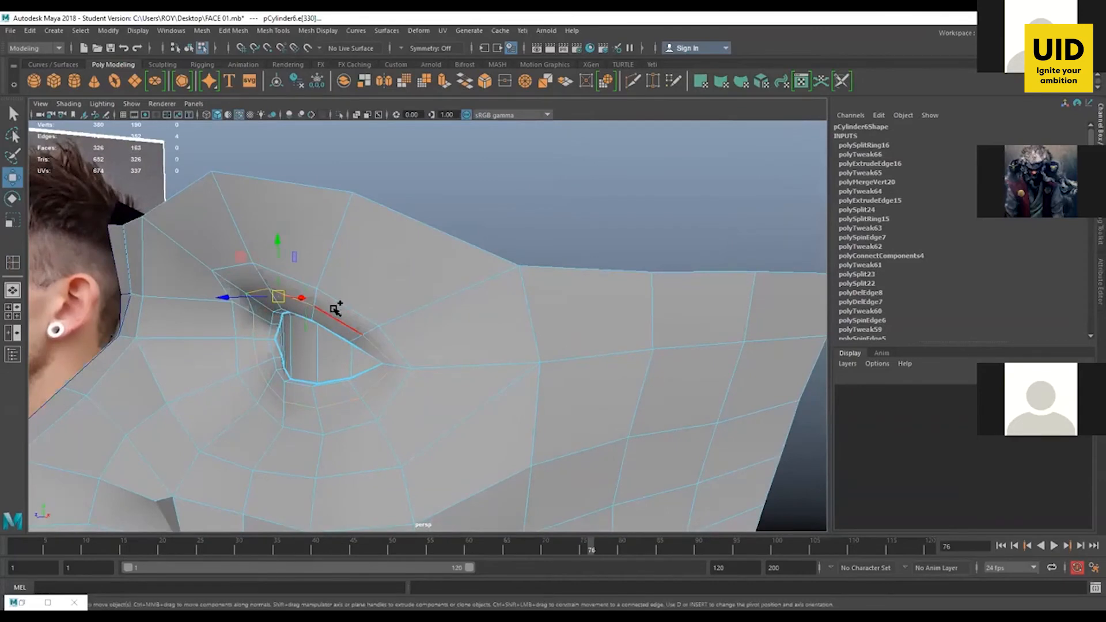
shift+click(336, 314)
key(space)
key(space)
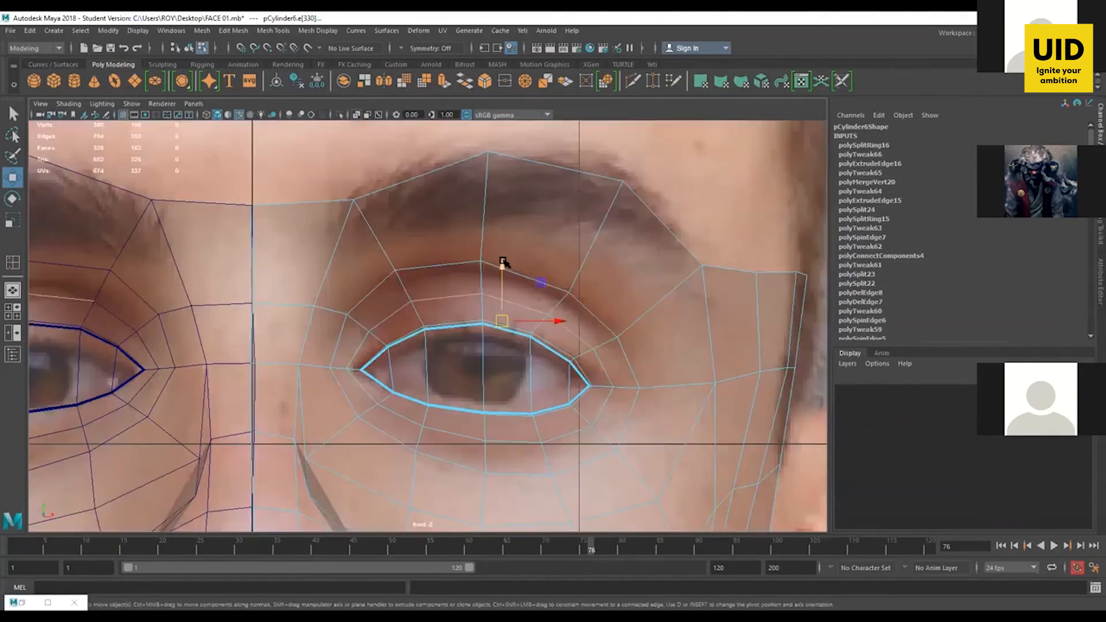
drag(504, 264, 503, 245)
Step: Push the selected upper-eyelid edges back into the head in the side view
key(space)
key(space)
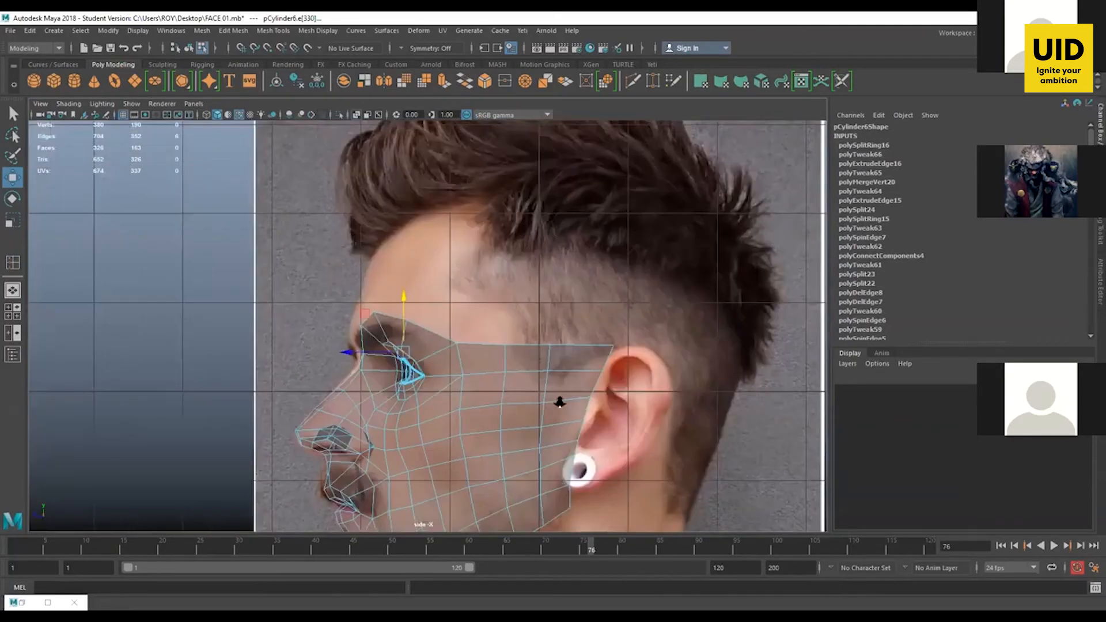
alt+right_drag(560, 401, 793, 408)
drag(259, 451, 304, 451)
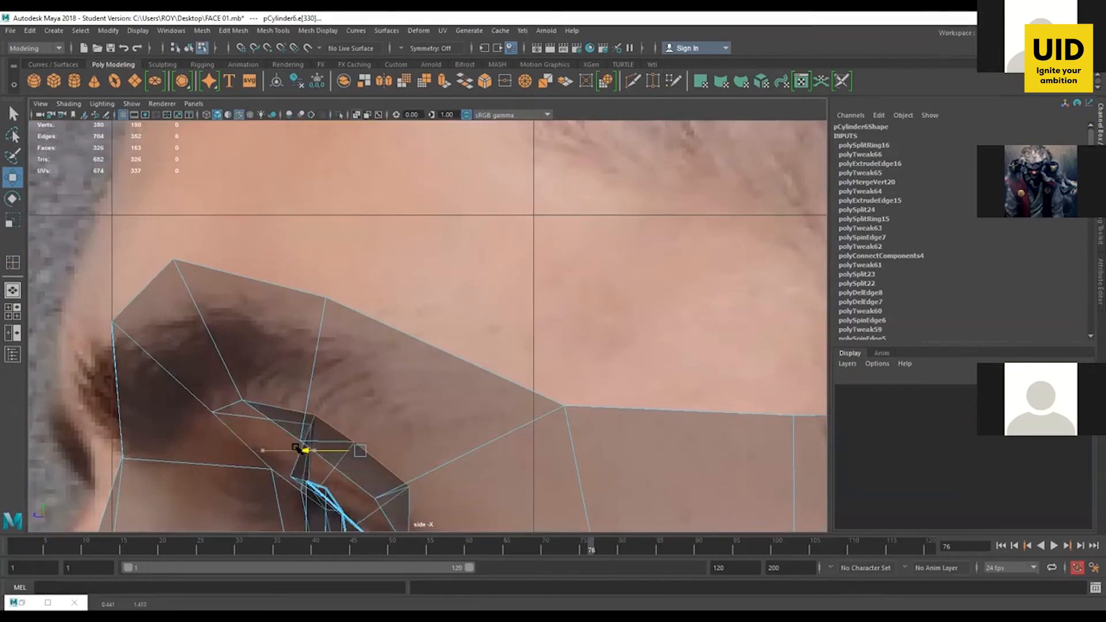
key(space)
key(space)
Step: Turn on the smooth preview and raise the selected upper-eyelid edges to tuck them under the crease
key(3)
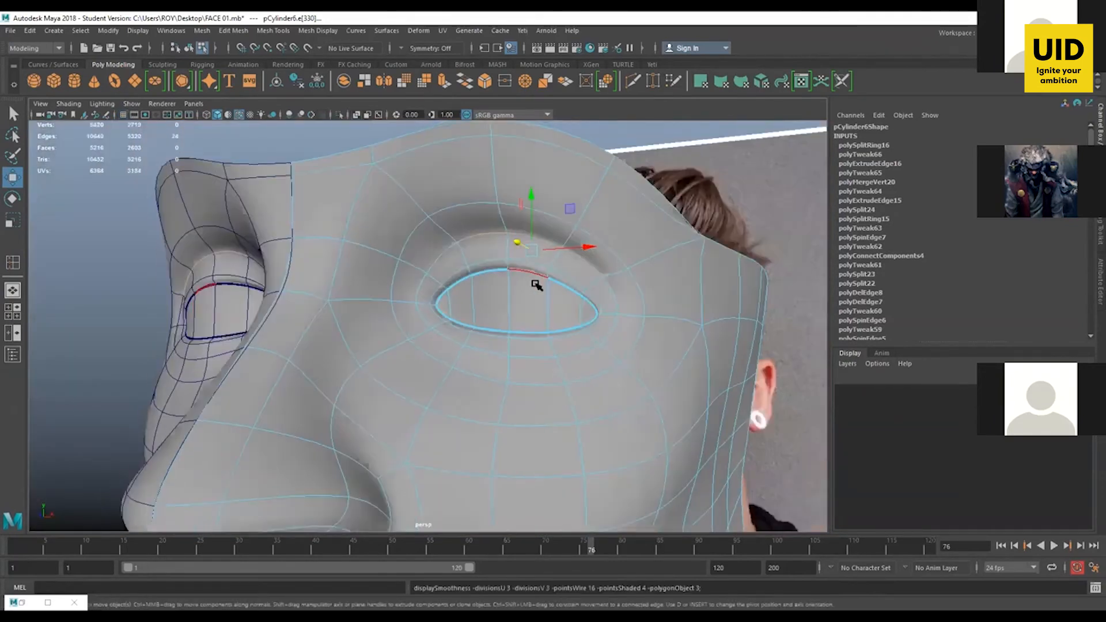
alt+drag(538, 293, 472, 314)
scroll(532, 318, up, 3)
drag(409, 230, 409, 220)
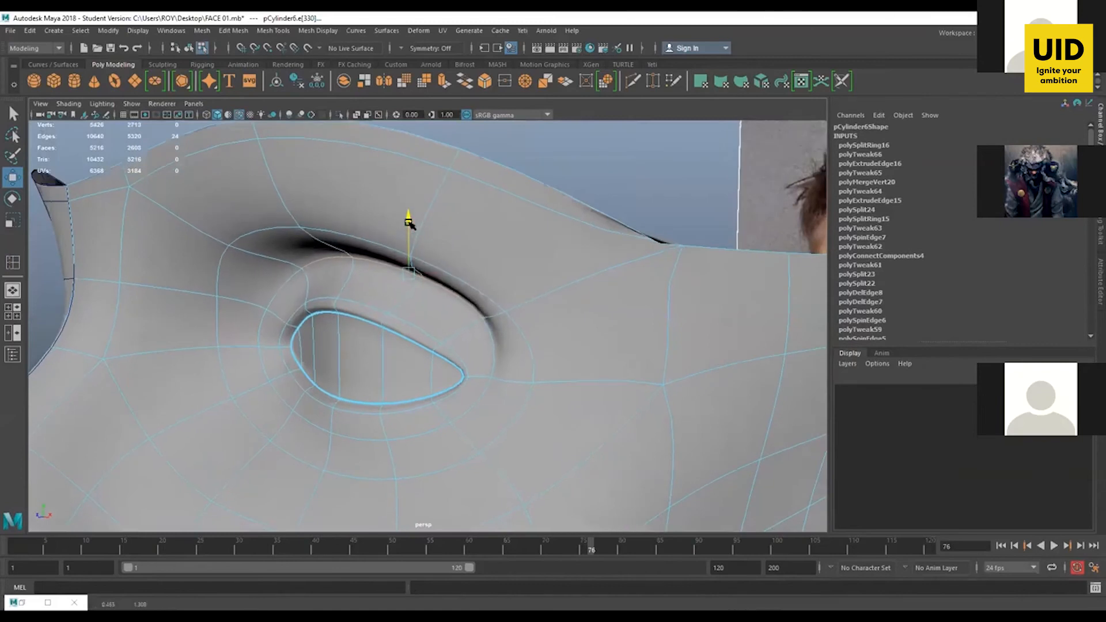
Step: Select the edges of the crease above the upper eyelid and lower them slightly in the front view
click(365, 238)
shift+click(276, 227)
shift+click(414, 253)
alt+drag(439, 292, 691, 212)
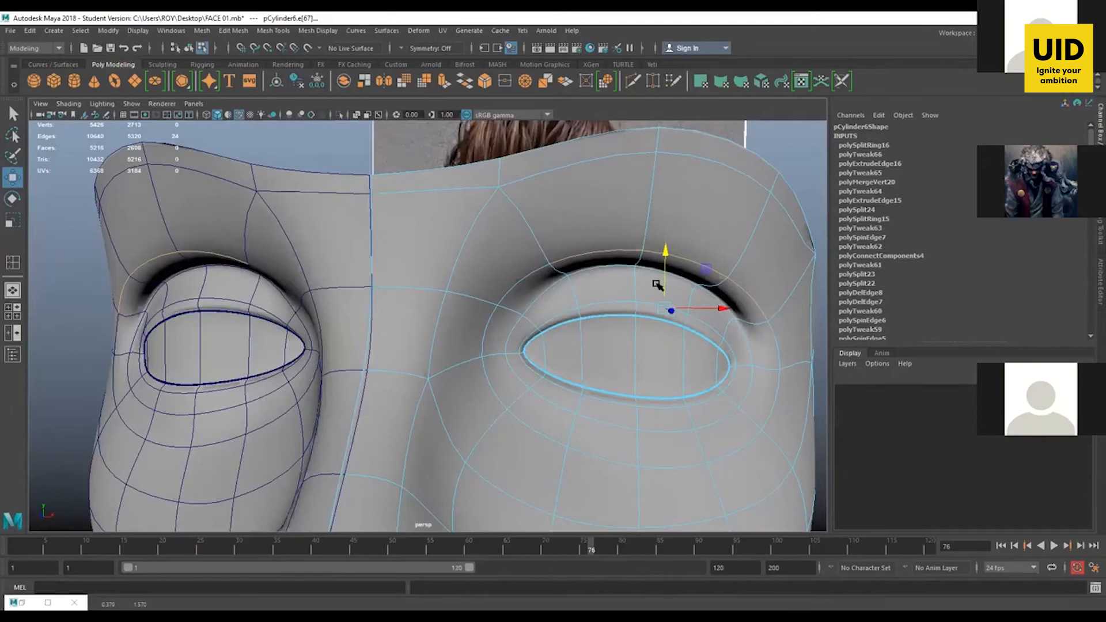
key(space)
key(space)
drag(522, 261, 522, 271)
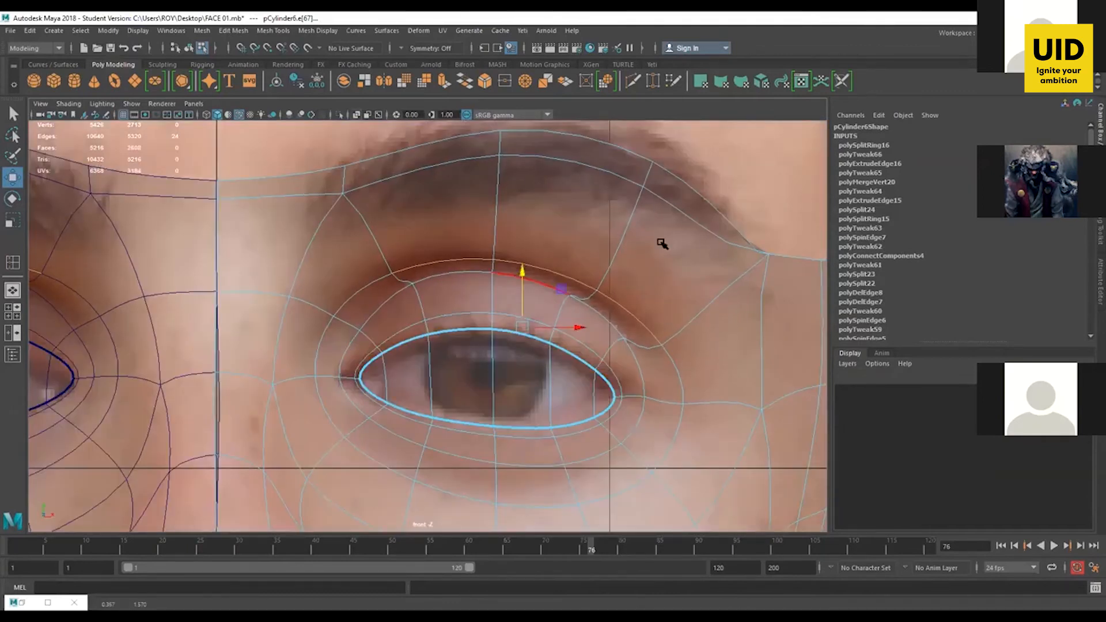
Step: Select the outermost edge of the upper-eyelid fold and adjust its depth towards the face's side
key(space)
key(space)
alt+drag(724, 318, 375, 365)
click(646, 309)
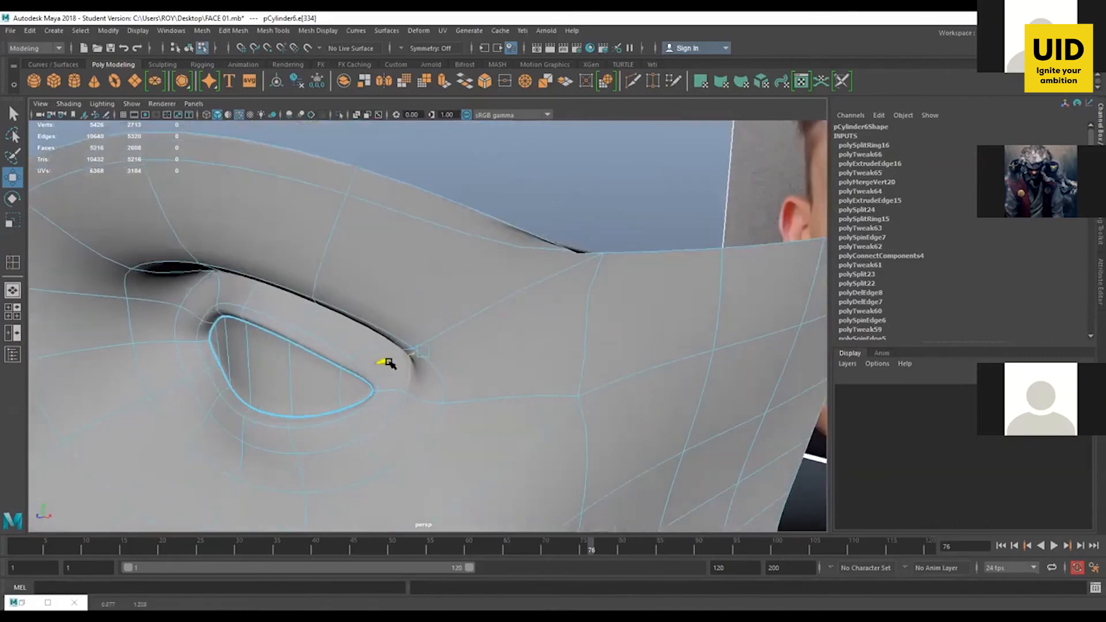
alt+drag(461, 394, 496, 299)
Step: Select the single edge in the outer half of the upper-eyelid fold and raise it slightly towards the crease
click(353, 285)
click(628, 150)
alt+drag(704, 180, 430, 314)
click(499, 285)
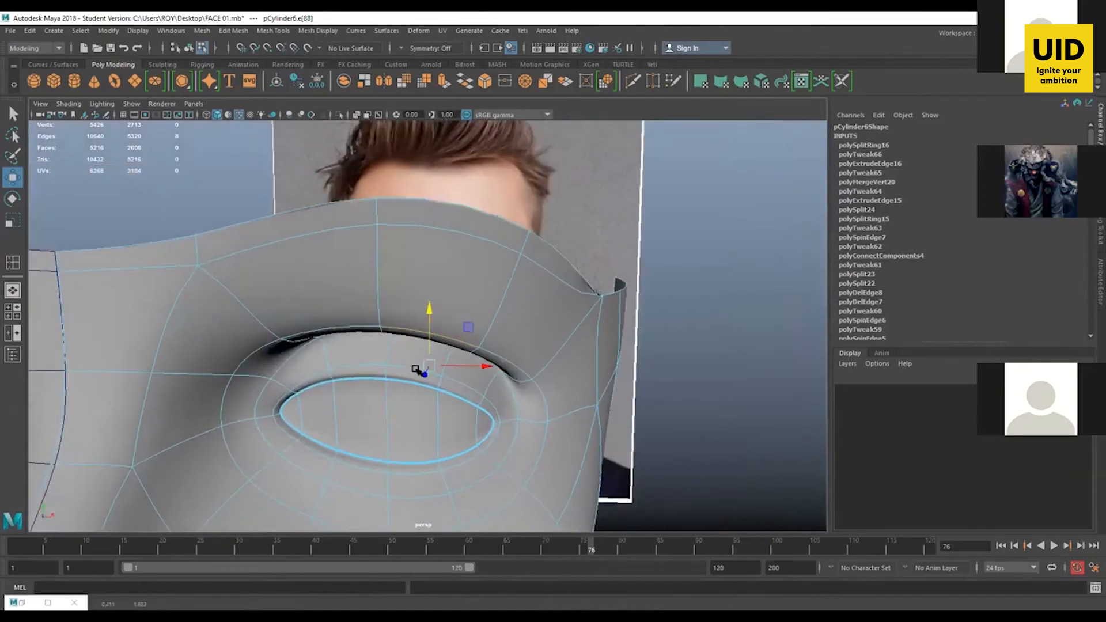
alt+drag(420, 370, 492, 287)
click(477, 239)
drag(472, 203, 474, 191)
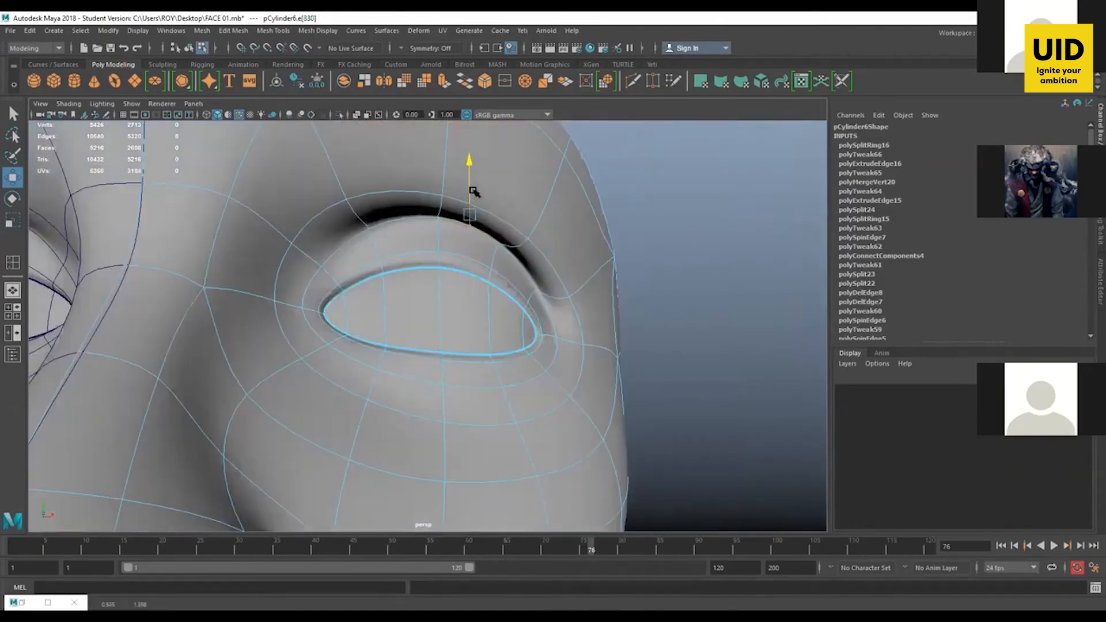
Step: Try to shift the edge loops around the eyelid rim in depth and scale them
alt+drag(522, 233, 187, 310)
alt+drag(314, 391, 325, 308)
click(298, 261)
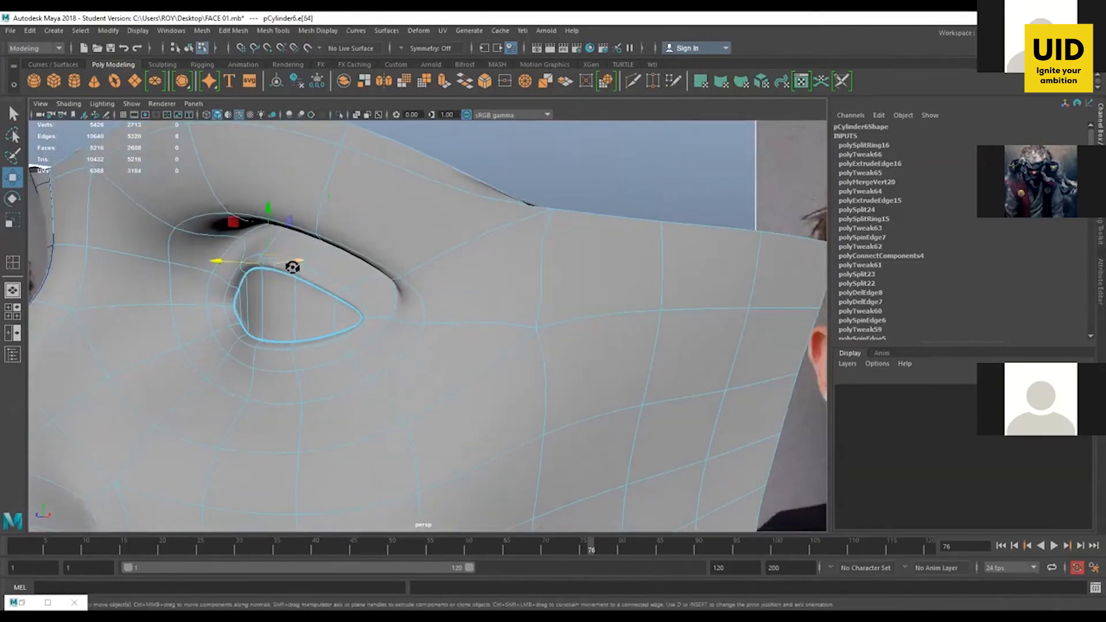
double_click(279, 259)
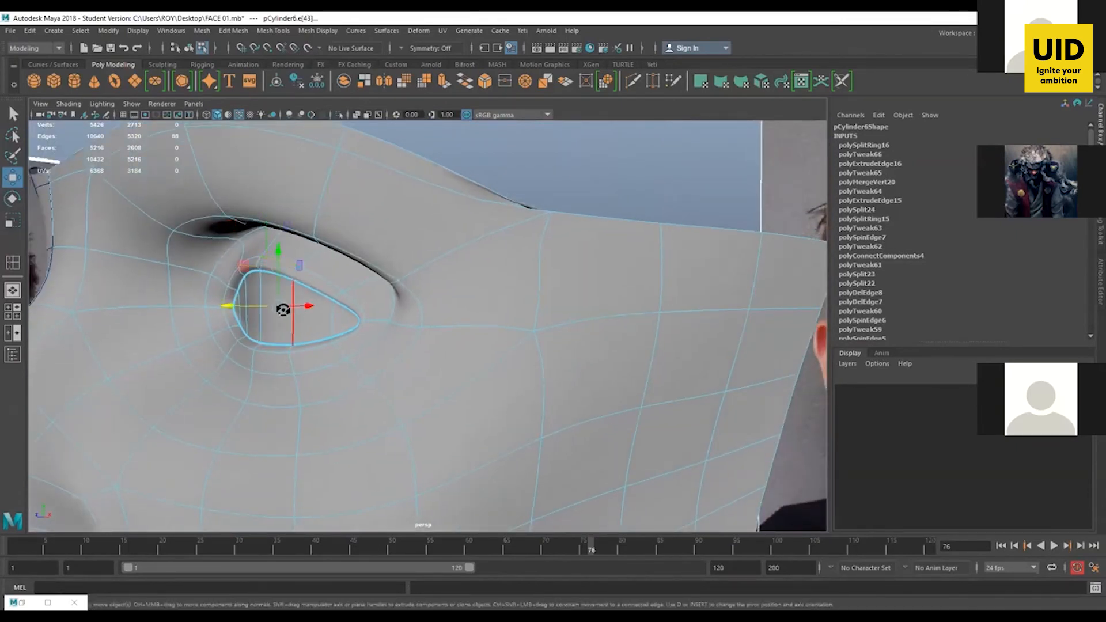
alt+drag(284, 309, 227, 346)
drag(155, 316, 151, 316)
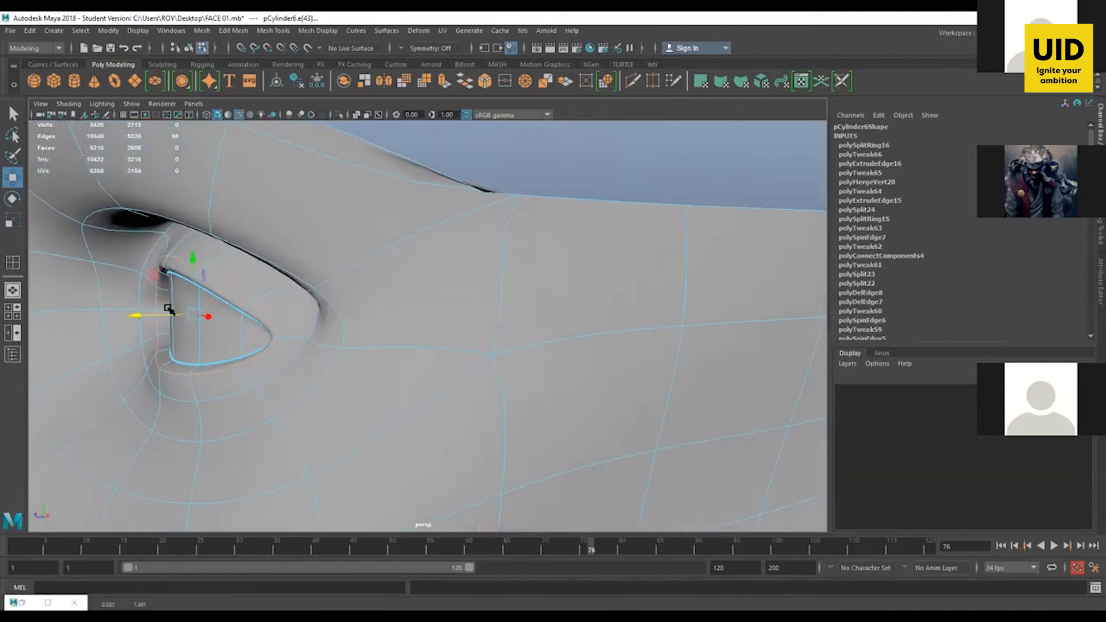
key(r)
drag(192, 264, 262, 314)
key(w)
key(ctrl+z)
key(ctrl+z)
key(ctrl+z)
key(ctrl+z)
Step: Select the edges just below the lower eyelid, pull them slightly forward and raise them a little
alt+middle_drag(300, 370, 344, 331)
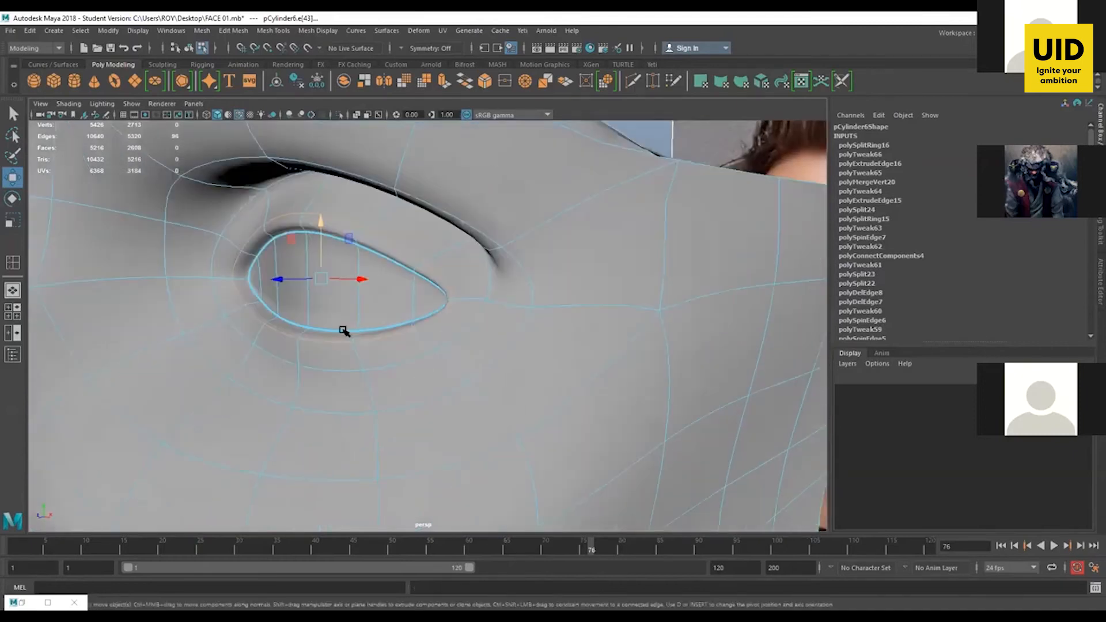
scroll(344, 331, up, 1)
click(335, 375)
shift+click(275, 373)
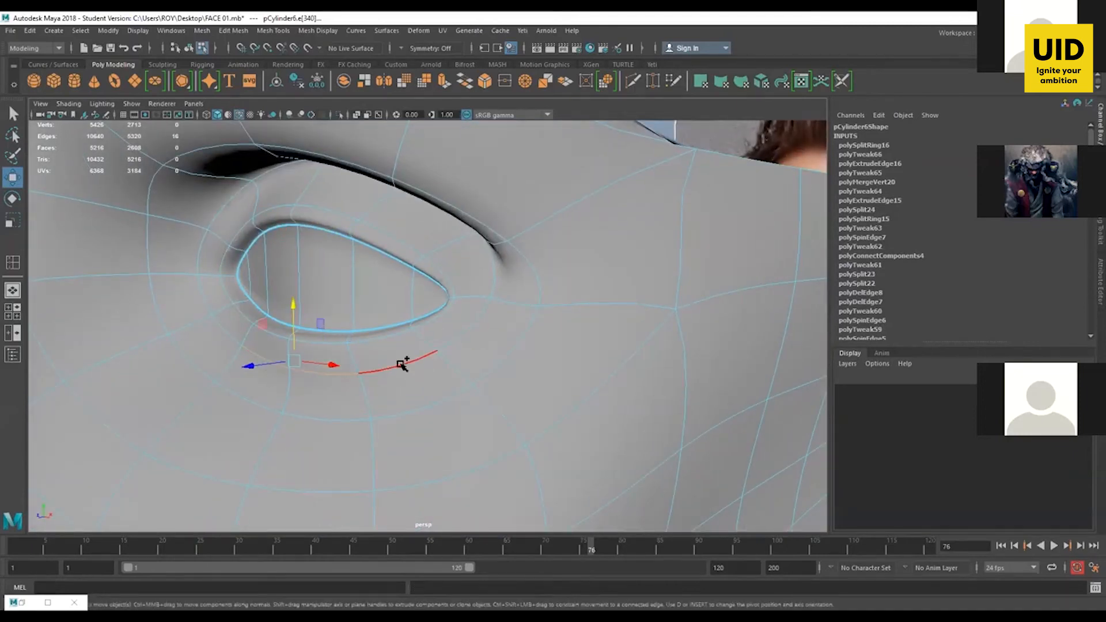
shift+click(402, 365)
alt+drag(402, 368, 345, 397)
alt+middle_drag(346, 398, 417, 392)
scroll(347, 361, up, 1)
drag(277, 368, 266, 367)
drag(298, 318, 298, 314)
Step: Select the next row of edges under the lower eyelid, raise them slightly and push them back into the head
click(287, 427)
shift+click(358, 425)
alt+drag(358, 428, 413, 438)
drag(528, 337, 527, 327)
alt+drag(490, 380, 406, 397)
shift+click(289, 395)
alt+drag(303, 427, 247, 425)
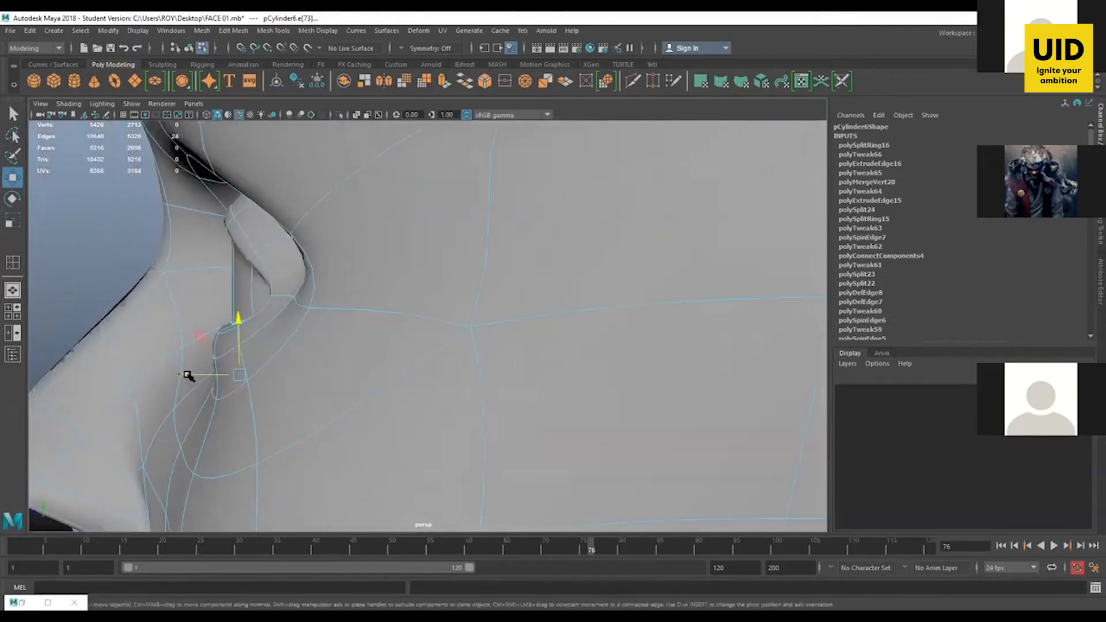
drag(188, 375, 200, 373)
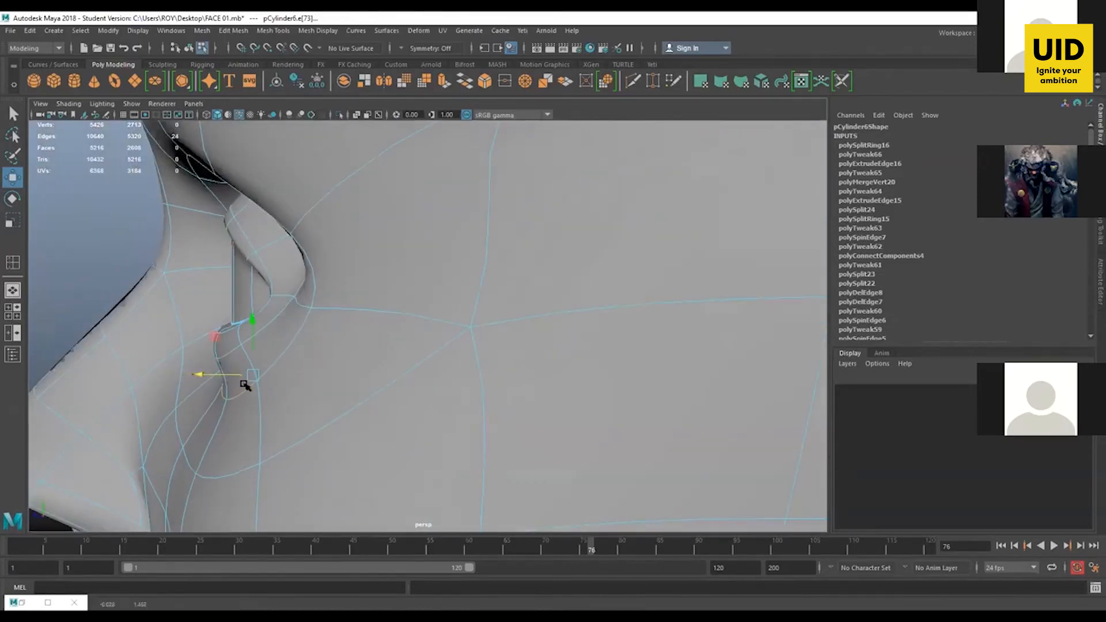
alt+drag(275, 398, 582, 323)
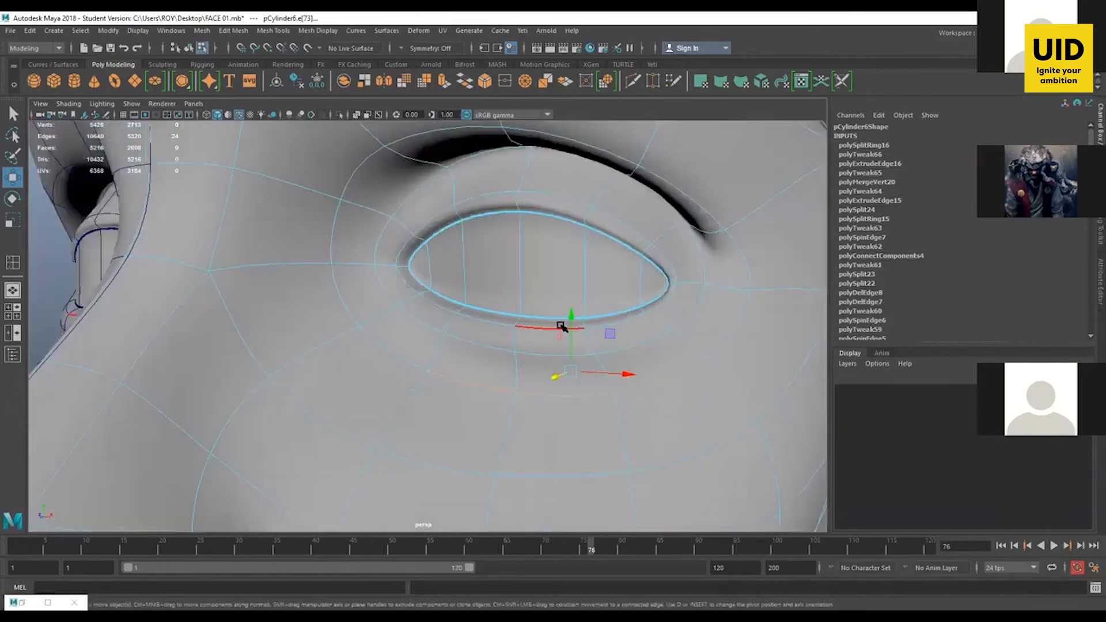
Step: Return to object mode, clear the selection and examine the whole face and nose from the front and above
click(425, 323)
alt+drag(425, 324, 444, 338)
alt+right_drag(444, 338, 563, 252)
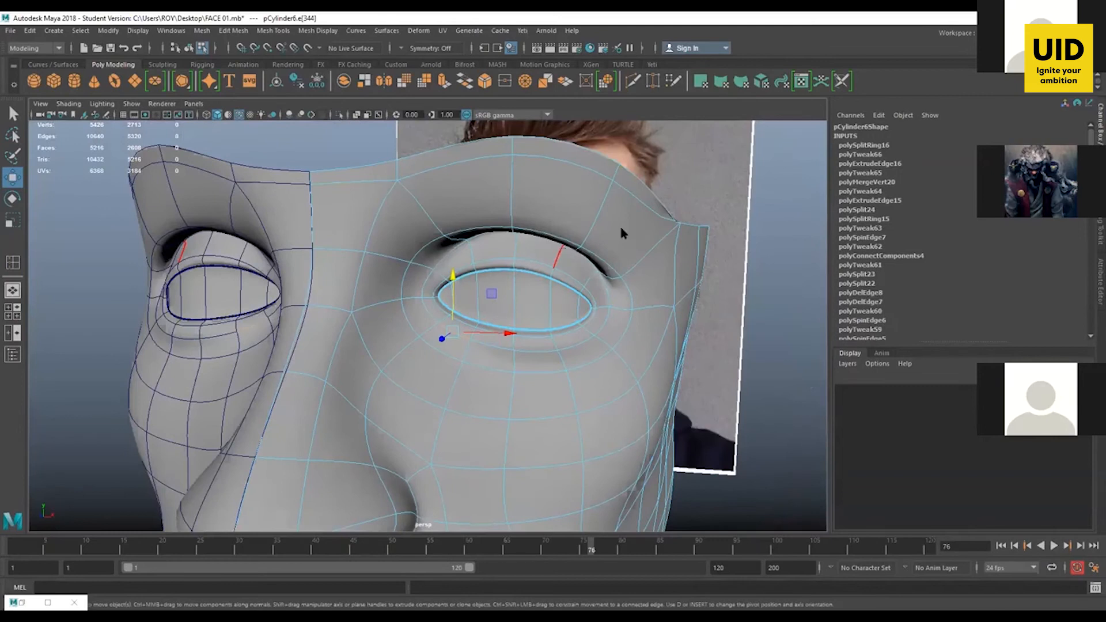
key(F8)
click(743, 487)
alt+right_drag(743, 486, 650, 481)
alt+drag(650, 482, 632, 473)
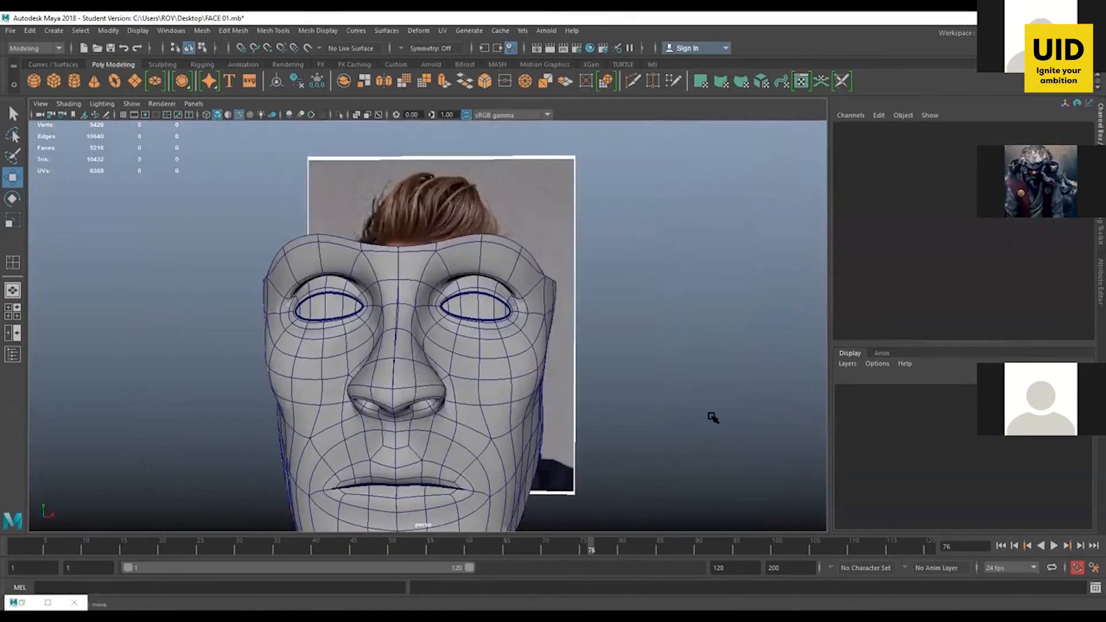
alt+drag(498, 273, 602, 449)
scroll(509, 509, up, 3)
alt+middle_drag(509, 509, 462, 348)
scroll(480, 393, up, 3)
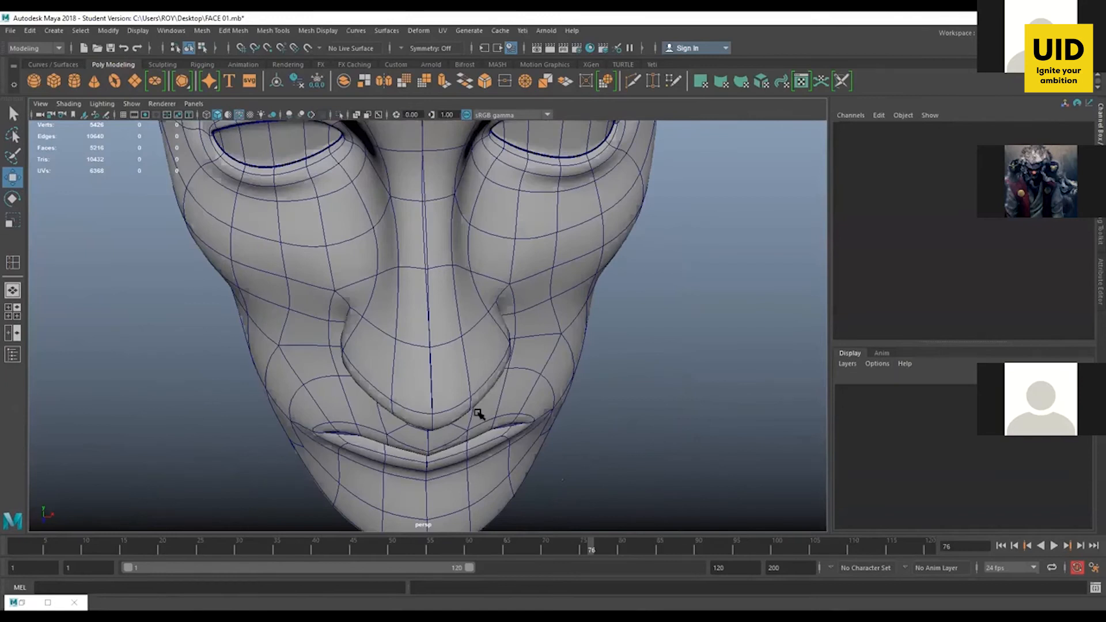
Step: Switch to edge selection, pick the surplus edges around the nose and delete them together with their vertices
right_drag(478, 414, 479, 386)
alt+drag(478, 398, 407, 270)
click(416, 338)
alt+right_drag(406, 271, 439, 267)
alt+drag(439, 266, 404, 202)
double_click(365, 149)
alt+drag(447, 252, 405, 350)
shift+double_click(243, 199)
shift+double_click(260, 203)
alt+middle_drag(405, 350, 376, 288)
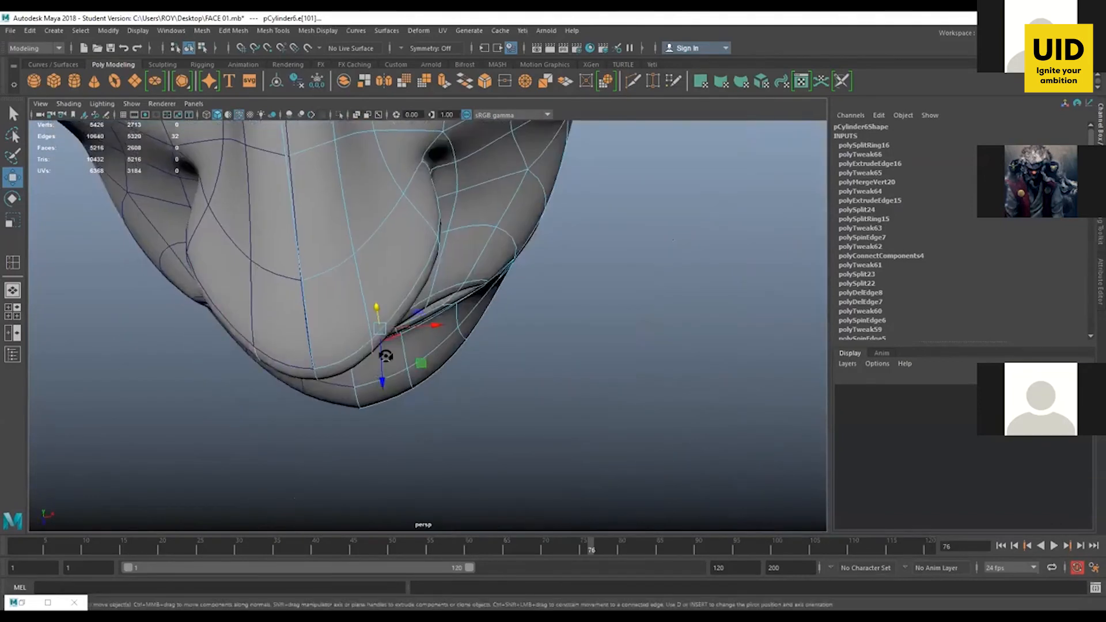
alt+drag(391, 378, 387, 400)
alt+middle_drag(387, 401, 409, 281)
drag(412, 329, 522, 396)
key(ctrl+Delete)
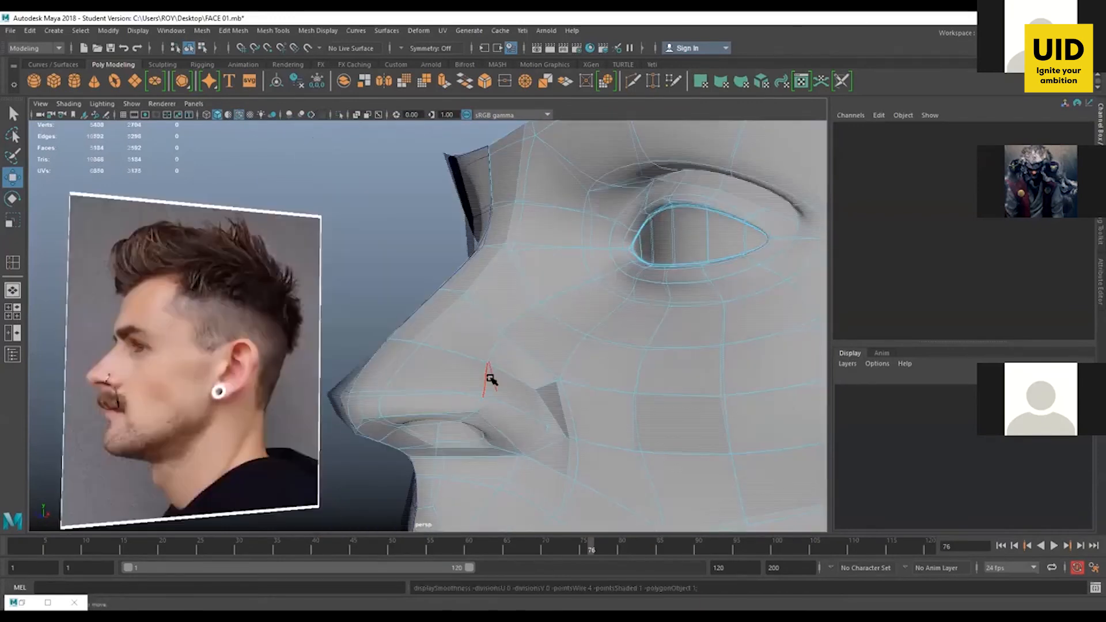
Step: Turn the smooth preview back on and shift the two edges at the nose wing sideways
alt+drag(488, 378, 578, 395)
click(496, 393)
key(3)
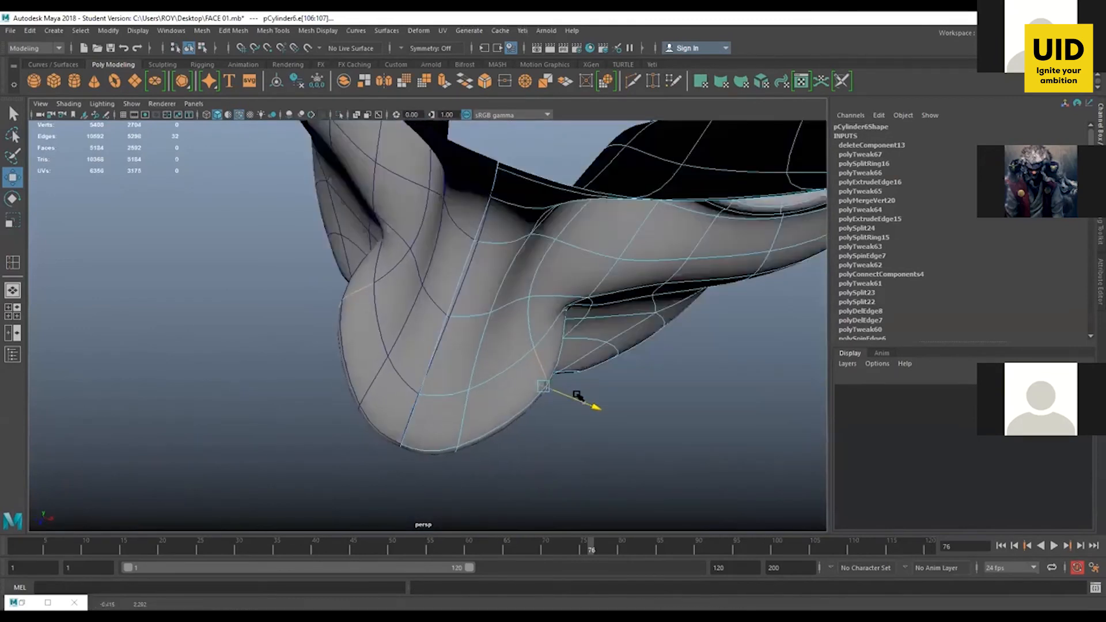
alt+drag(530, 429, 508, 366)
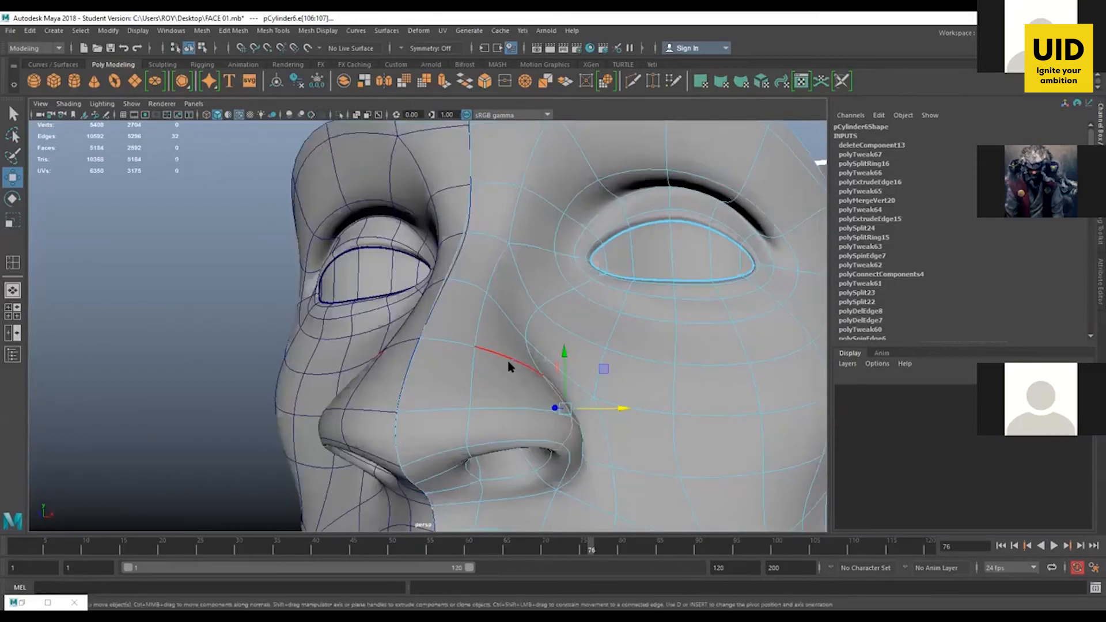
click(251, 312)
scroll(254, 314, down, 5)
alt+drag(346, 375, 398, 419)
scroll(506, 326, up, 1)
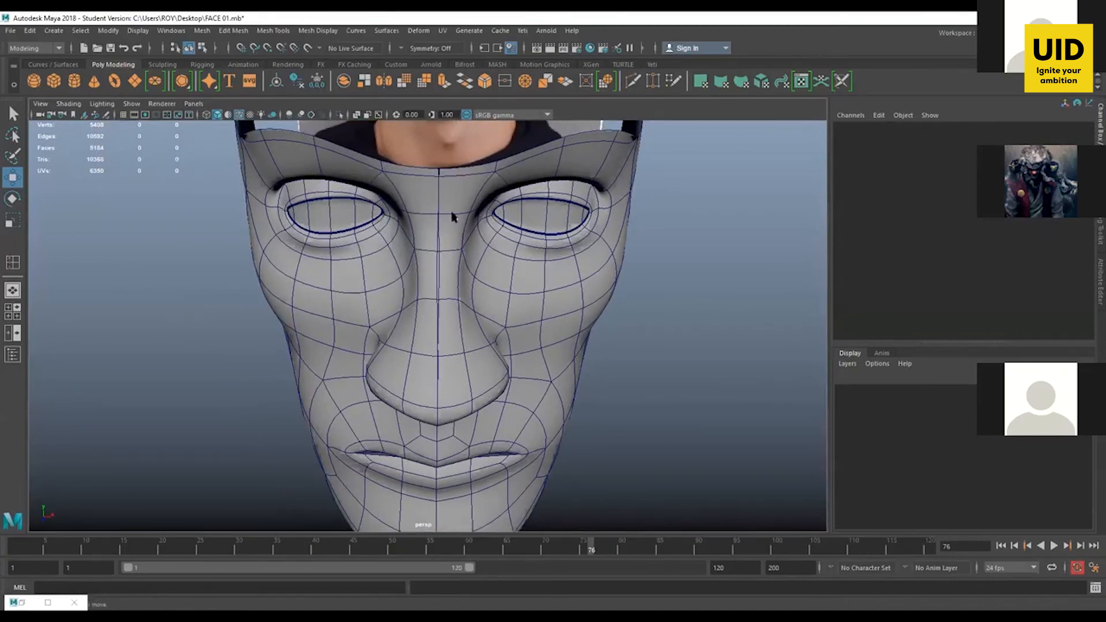
Step: Select the border loop and remove the outer border edges from the selection, keeping only the face's centre seam
scroll(466, 283, up, 1)
double_click(442, 282)
alt+drag(459, 313, 451, 273)
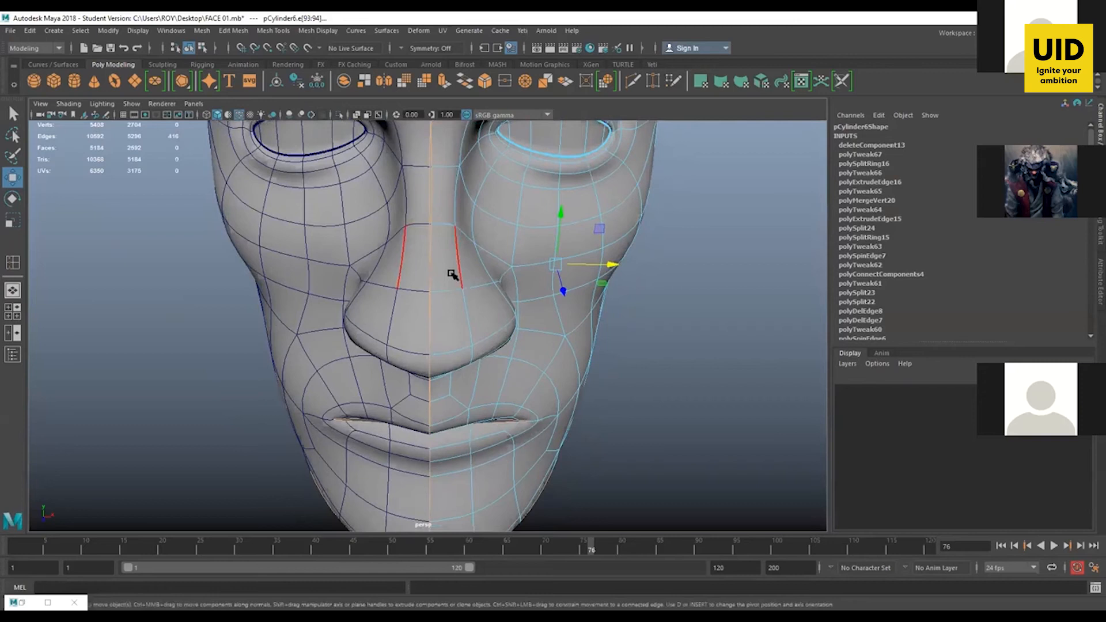
scroll(452, 275, down, 3)
alt+drag(604, 322, 625, 380)
scroll(554, 348, down, 3)
alt+drag(550, 353, 537, 403)
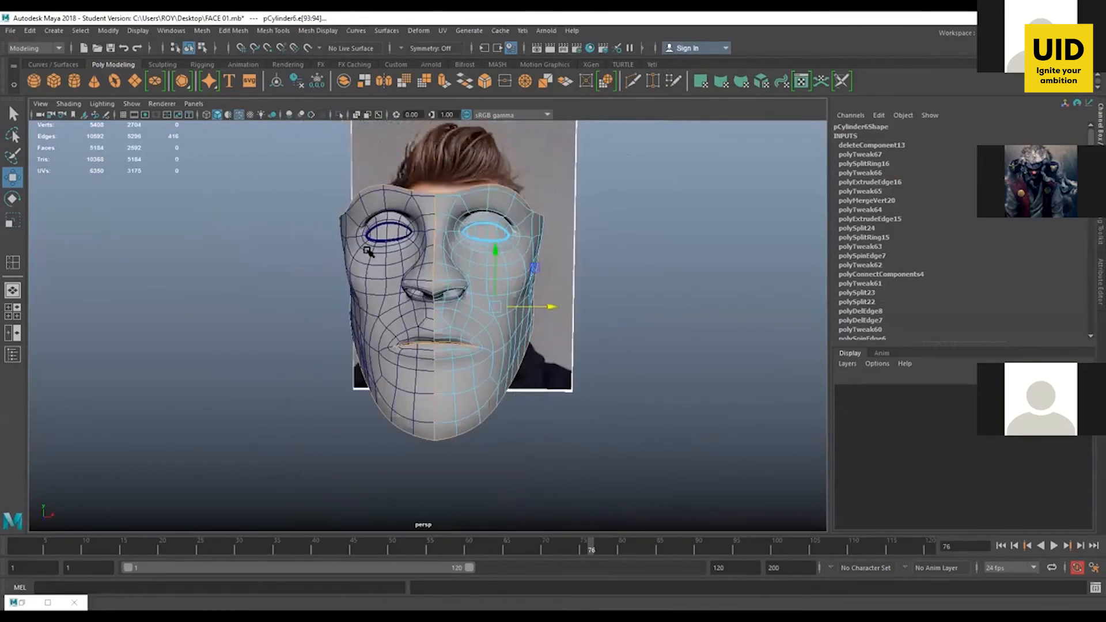
drag(305, 165, 383, 366)
drag(322, 201, 430, 525)
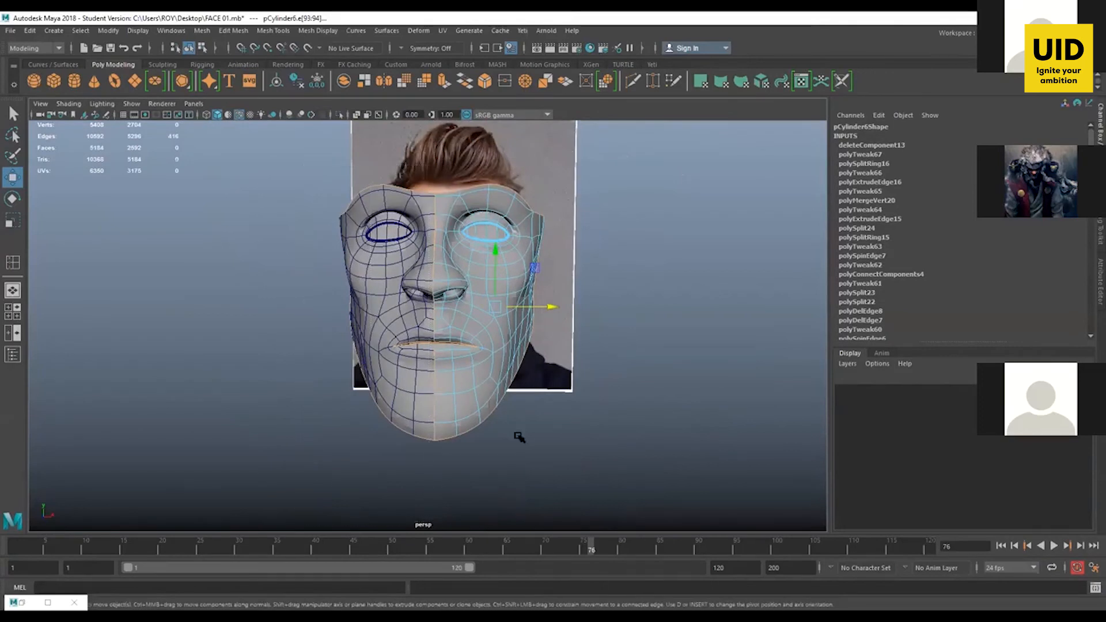
drag(616, 156, 442, 558)
alt+drag(452, 510, 436, 429)
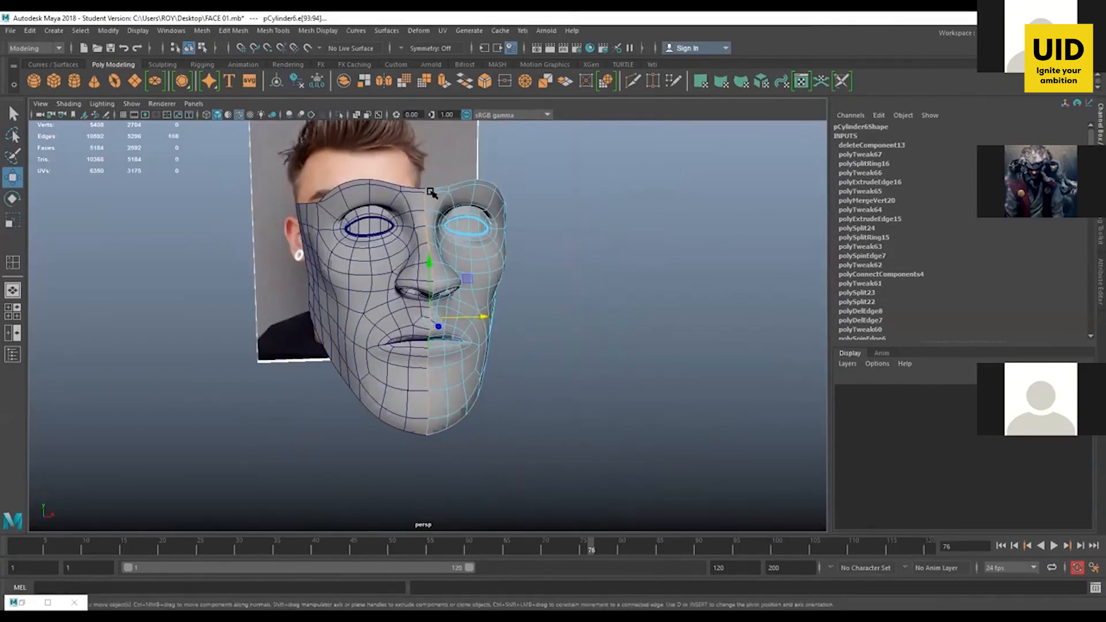
alt+drag(474, 472, 491, 400)
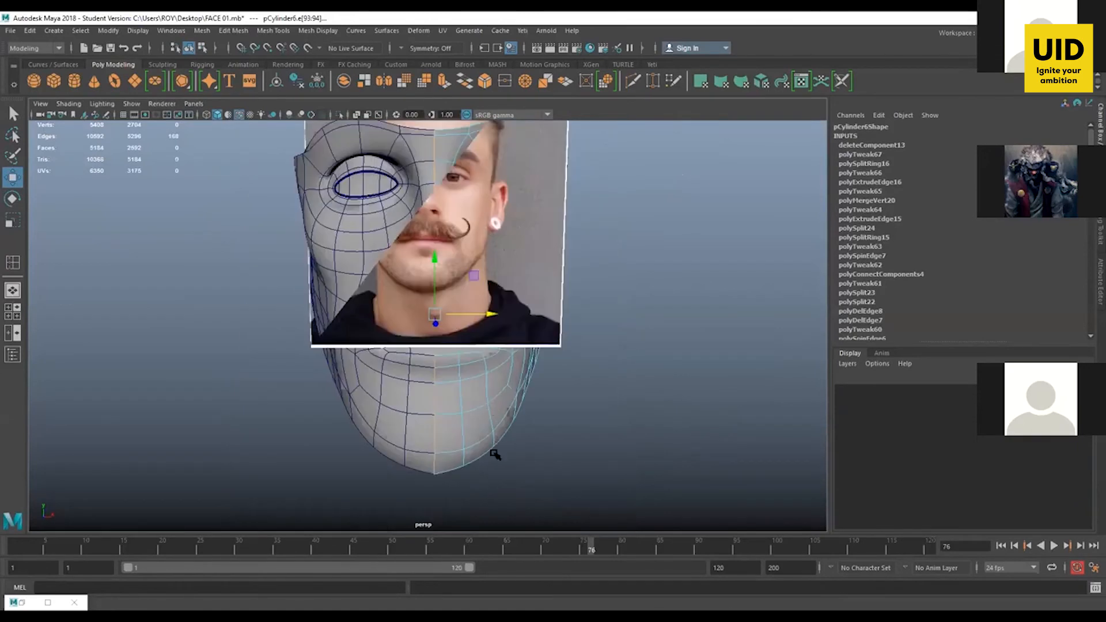
Step: Scale the selected centre-seam edges along the horizontal axis to flatten them into a straight line
alt+drag(495, 454, 497, 409)
key(r)
alt+middle_drag(471, 333, 484, 354)
scroll(487, 346, up, 1)
drag(489, 334, 454, 334)
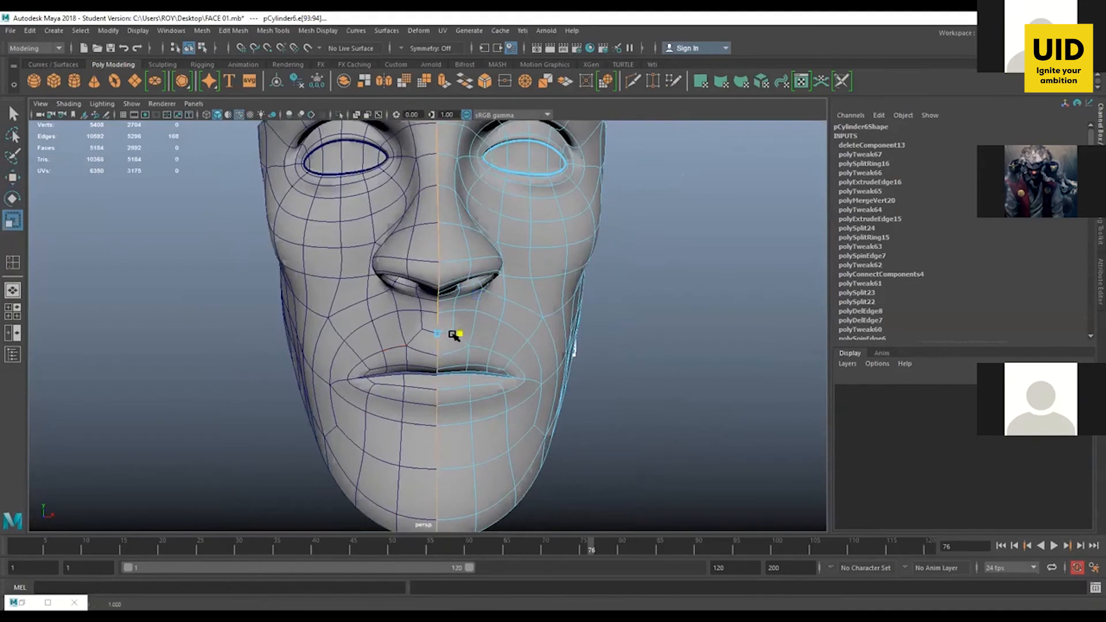
Step: Align the centre-seam edges with the mirrored half in the front view and clear the selection
key(w)
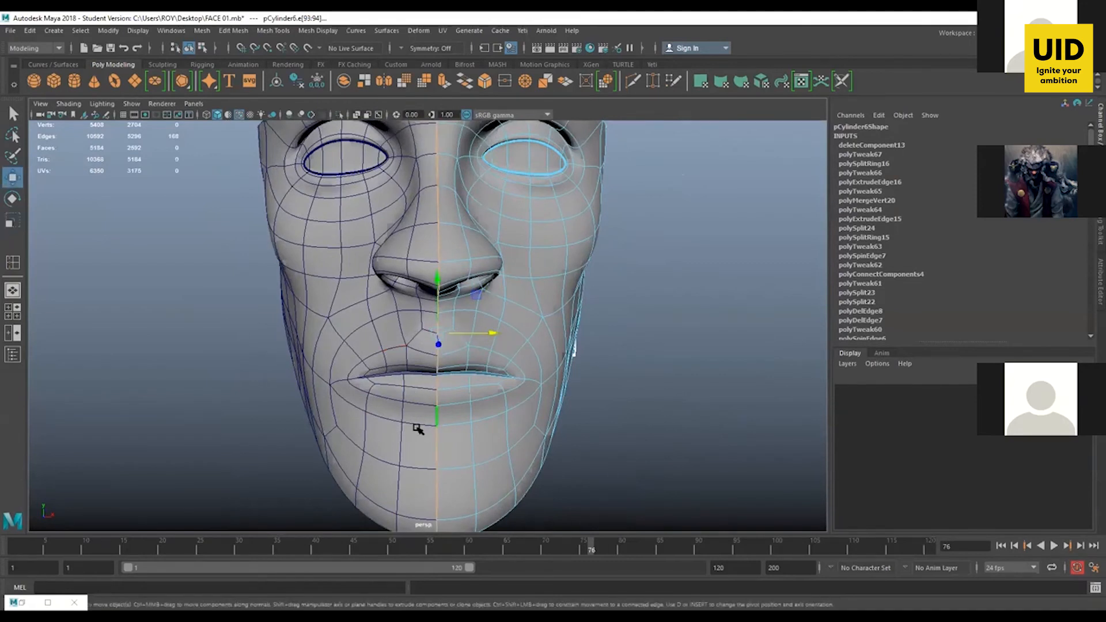
key(space)
drag(507, 216, 523, 347)
scroll(513, 343, down, 4)
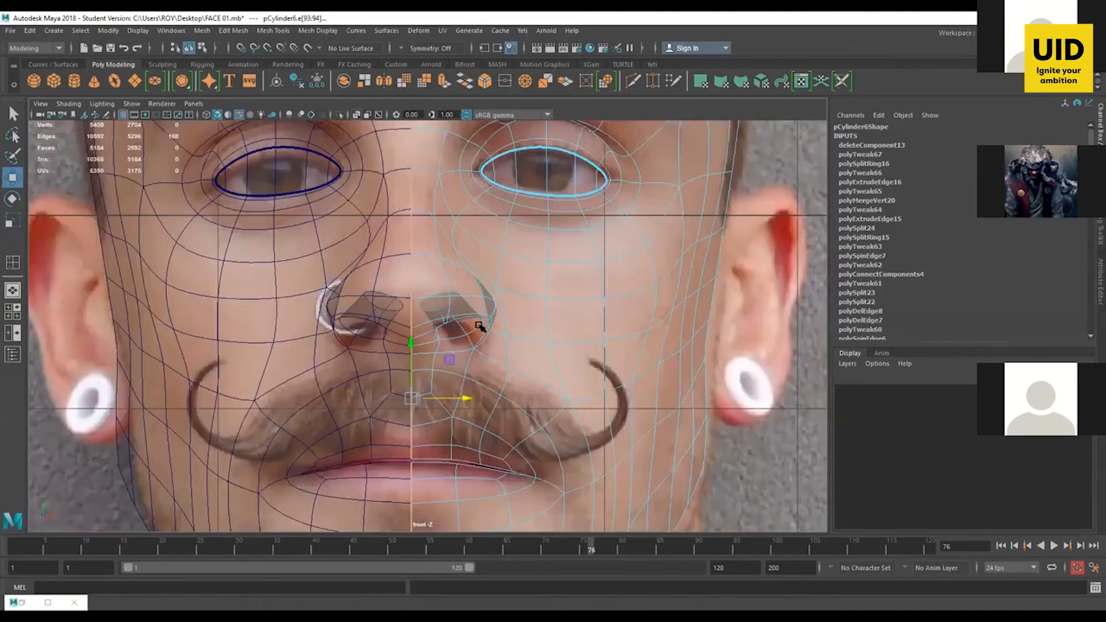
scroll(495, 374, up, 5)
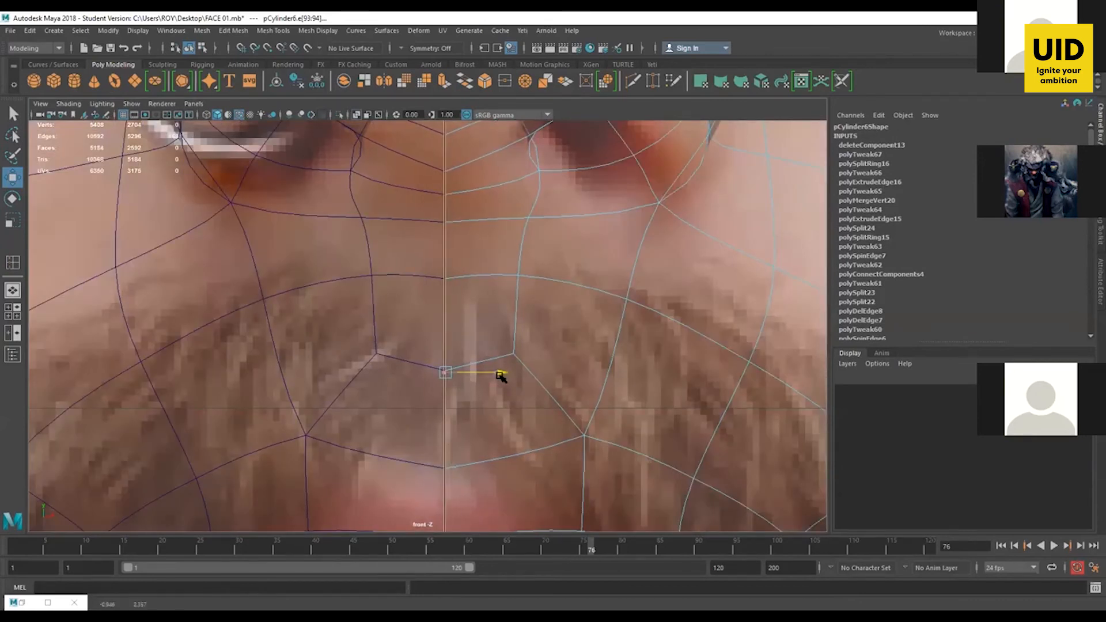
key(space)
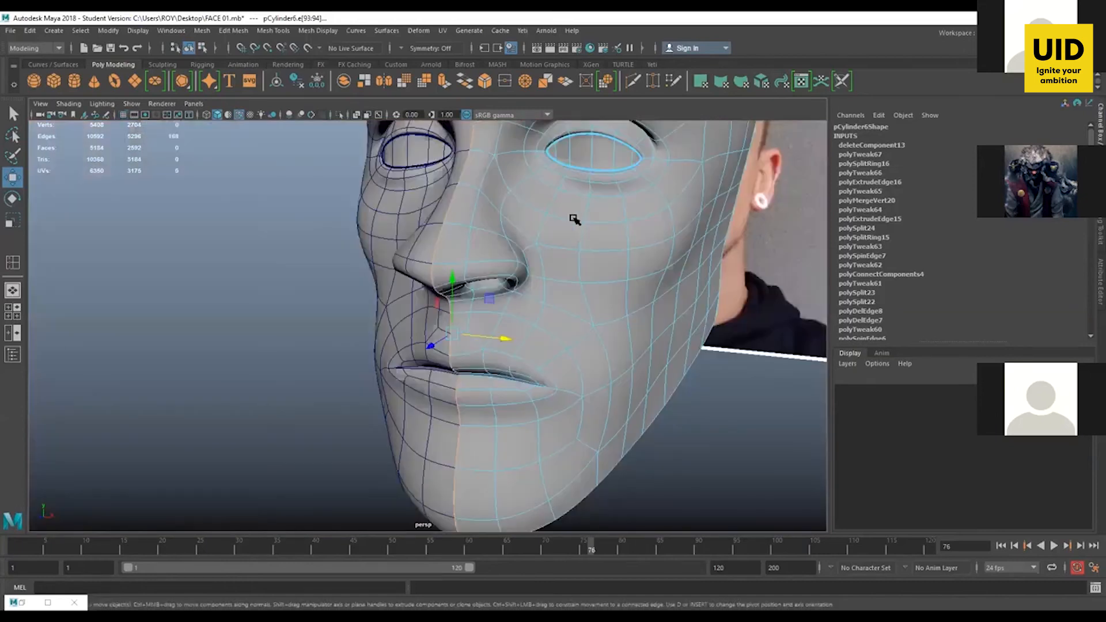
click(698, 455)
scroll(698, 454, down, 4)
alt+drag(699, 455, 541, 450)
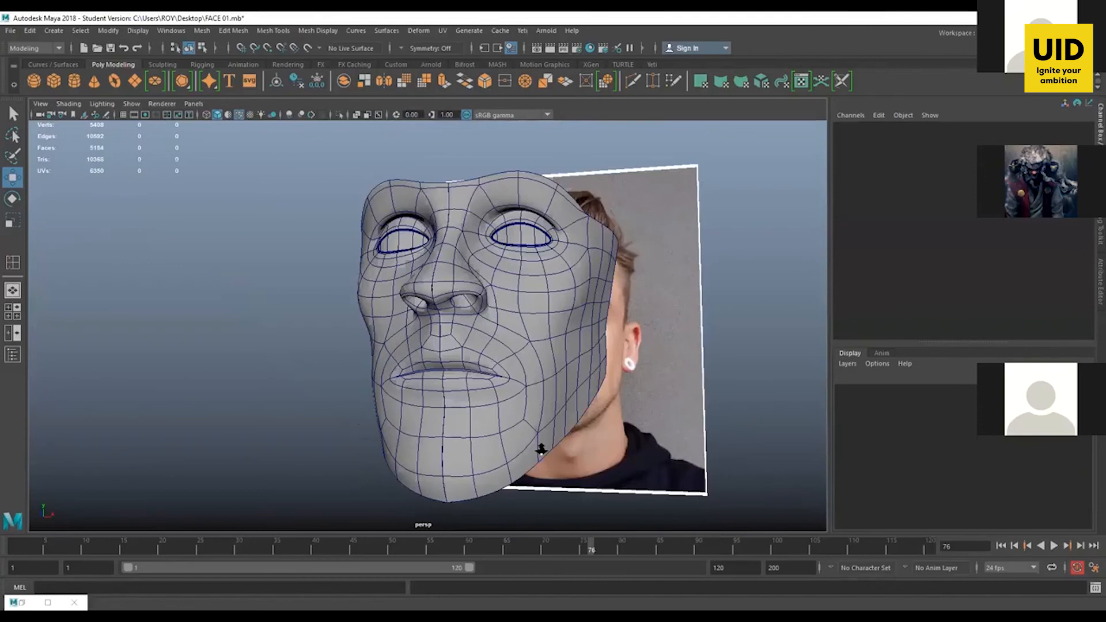
Step: Turn off the smooth preview and select the upper lip's border edges from the centre seam toward the mouth corner in the front view
scroll(541, 450, up, 5)
click(512, 360)
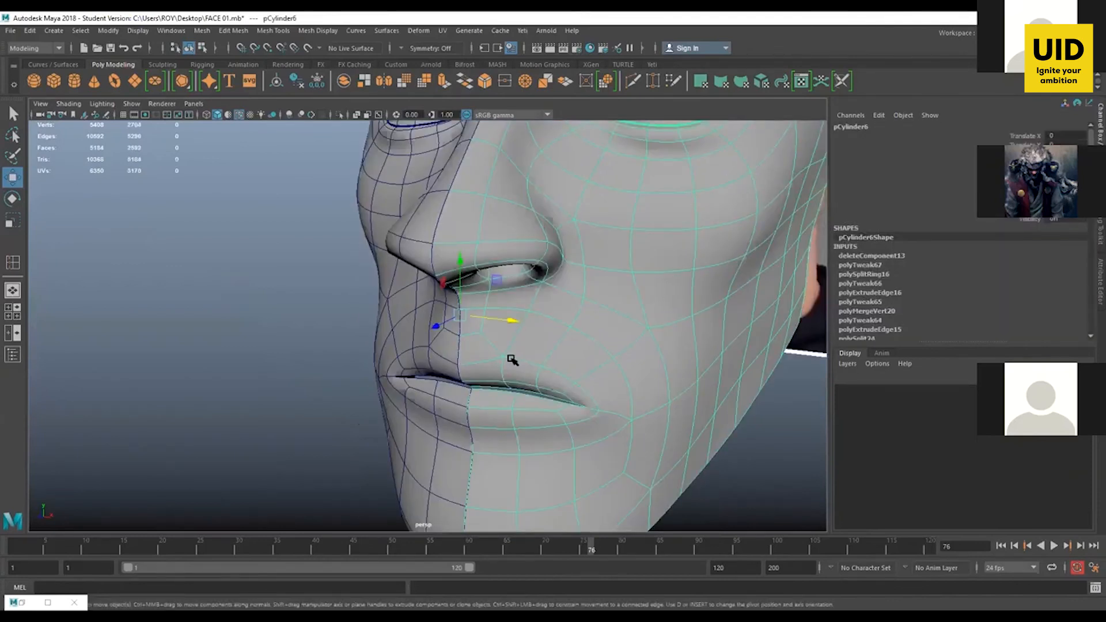
key(1)
scroll(492, 402, up, 3)
alt+drag(492, 402, 561, 348)
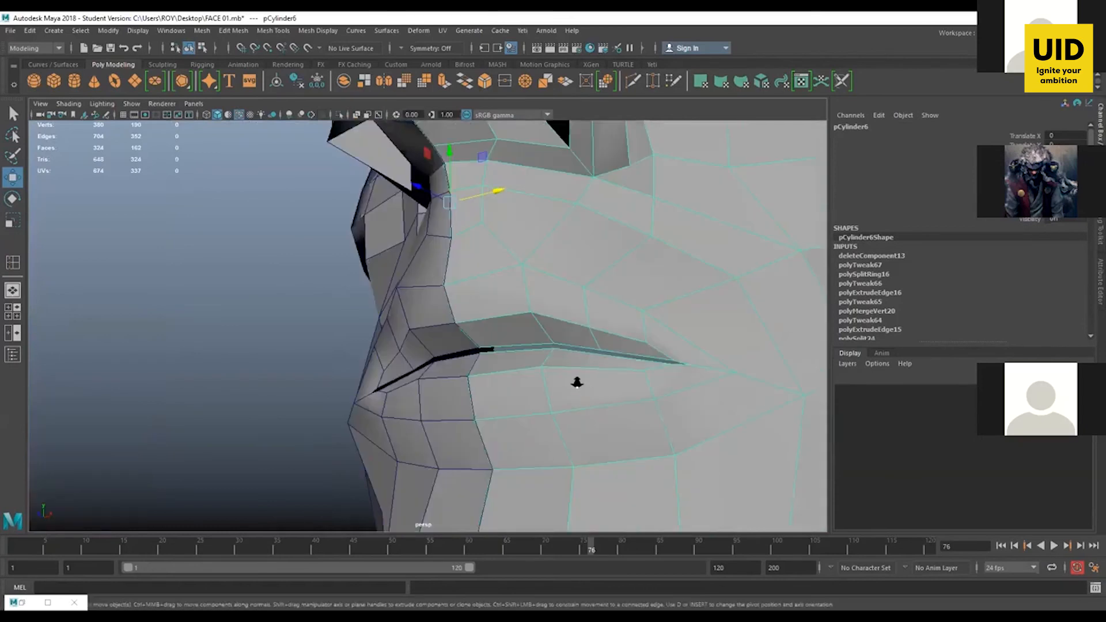
key(space)
key(space)
scroll(544, 363, up, 3)
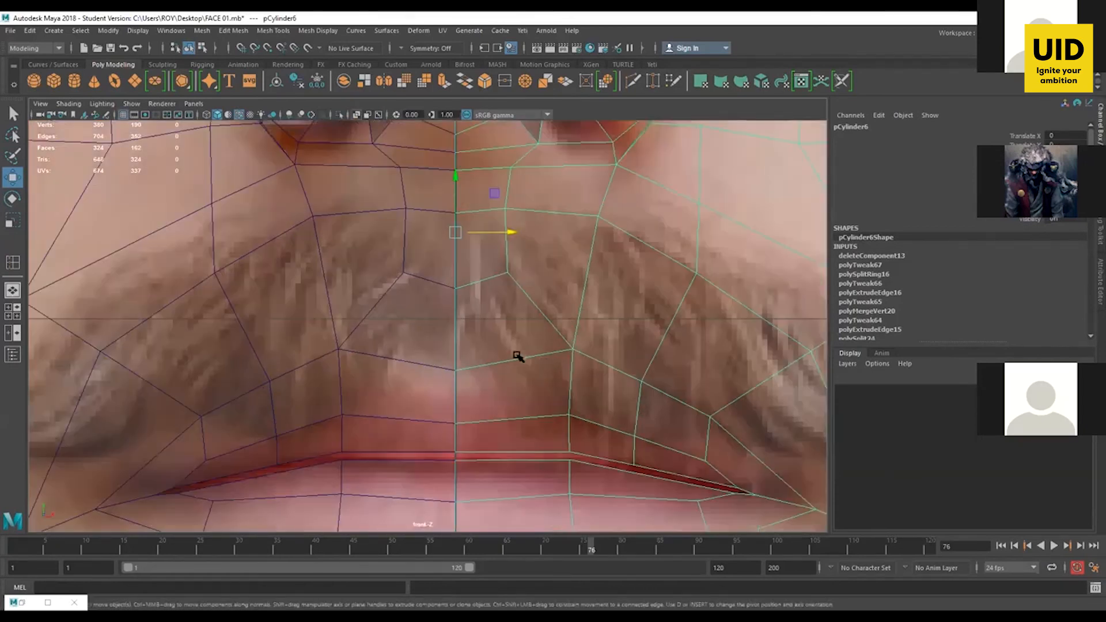
click(537, 355)
shift+click(614, 369)
shift+click(683, 402)
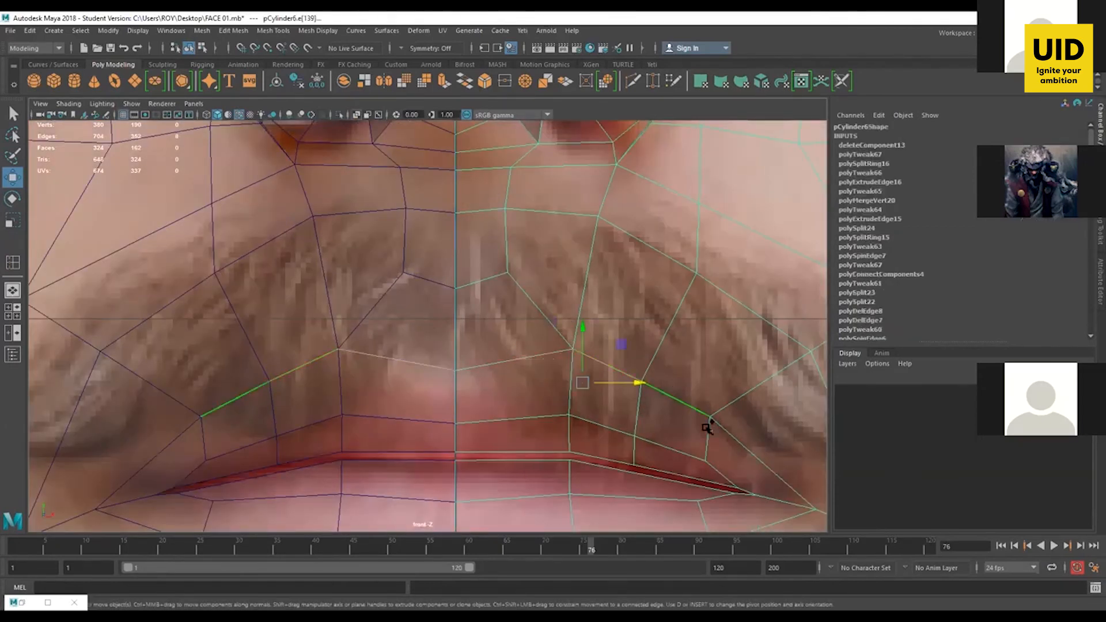
alt+middle_drag(719, 469, 650, 380)
shift+click(651, 354)
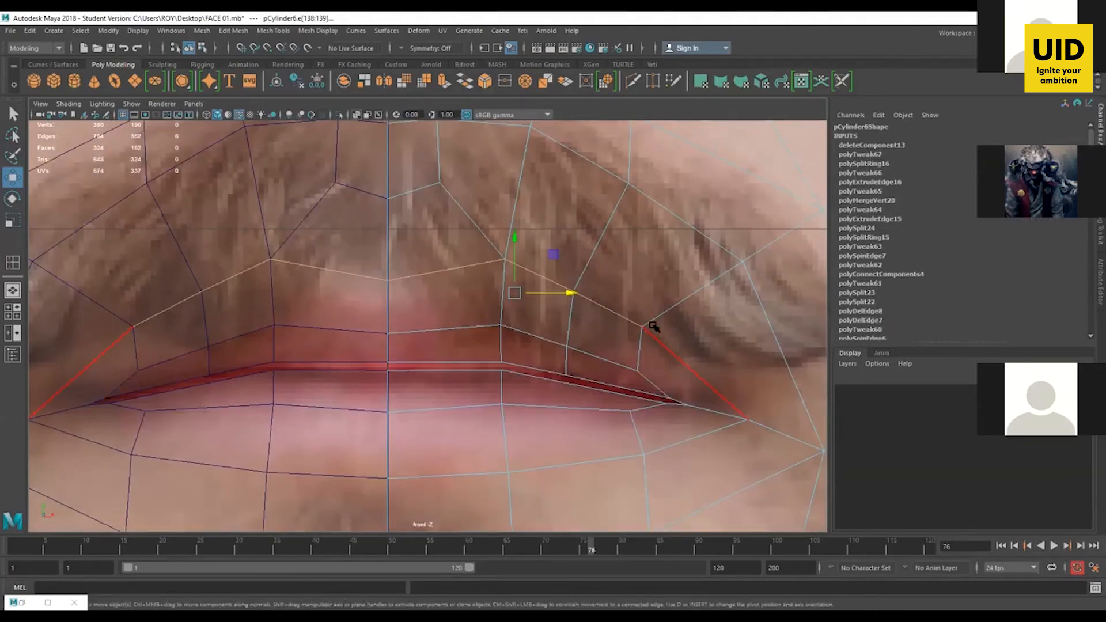
click(653, 326)
Step: Turn the smooth preview back on and crease the selected upper lip border edges
key(space)
key(space)
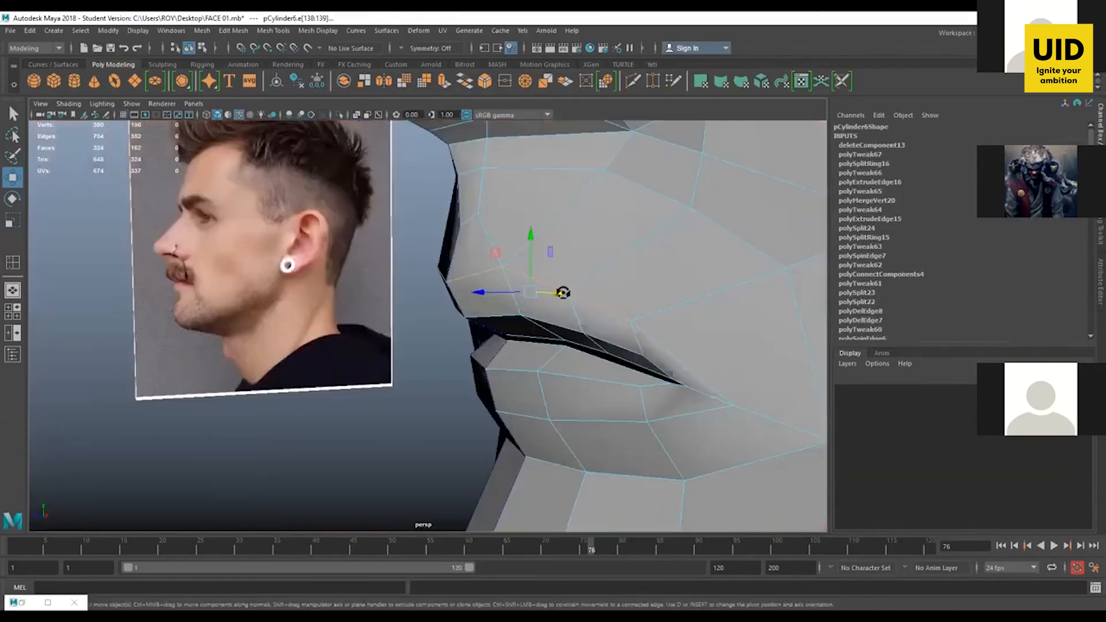
alt+drag(563, 292, 595, 286)
key(3)
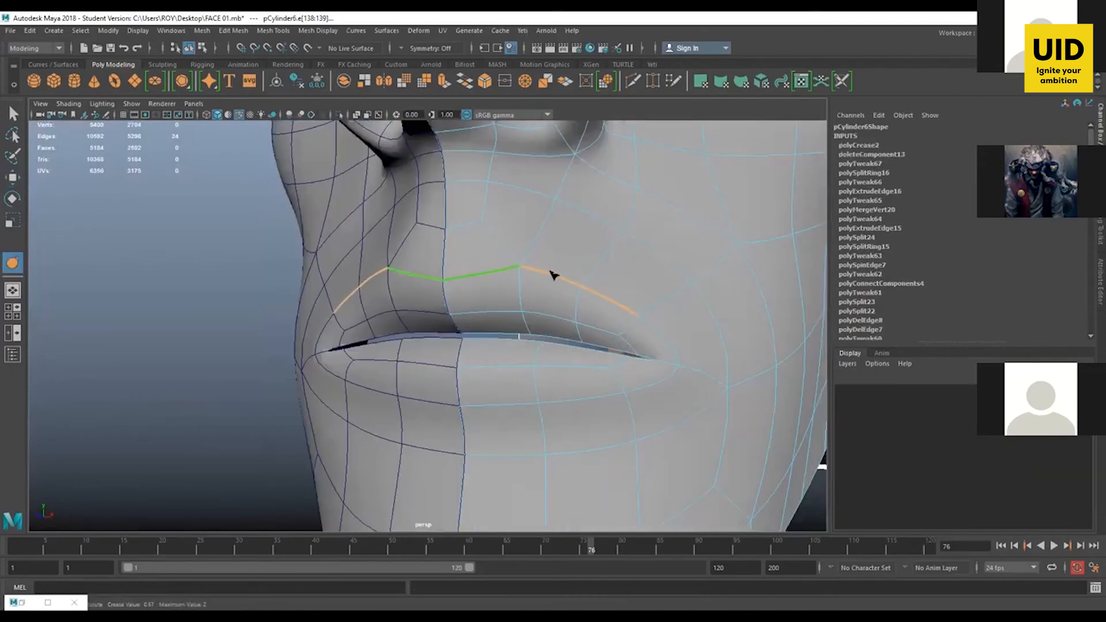
middle_drag(551, 276, 598, 279)
key(w)
Step: Select the lower lip's bottom border edges and crease them to sharpen the lip line
mouse_move(447, 309)
alt+mouse_down()
mouse_move(513, 299)
mouse_move(536, 358)
mouse_move(462, 300)
alt+mouse_up()
alt+middle_drag(462, 299, 492, 319)
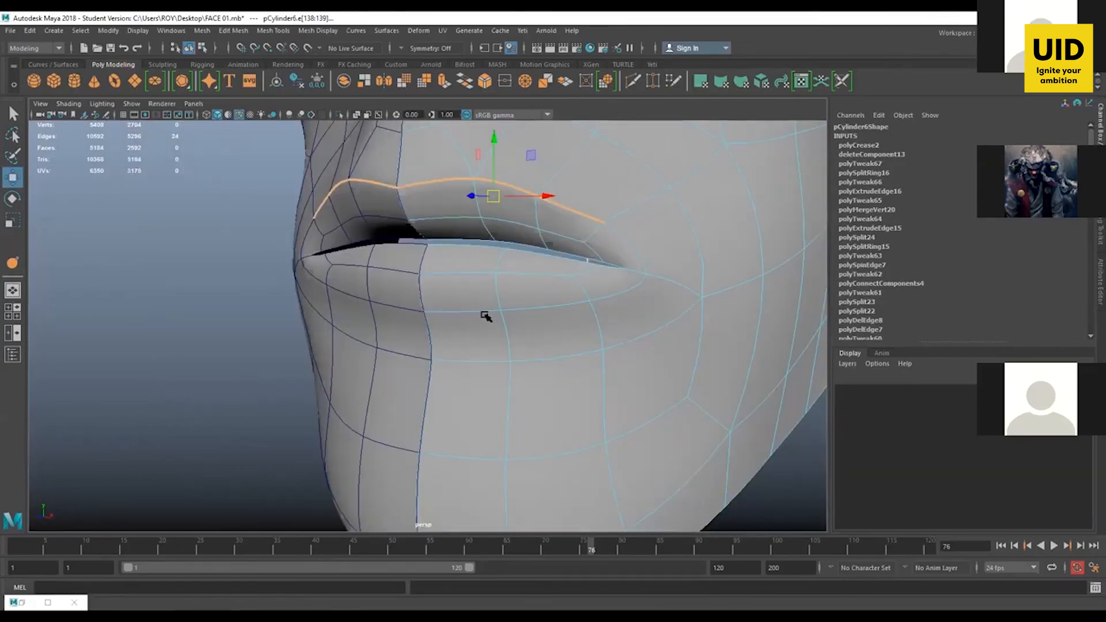
double_click(536, 308)
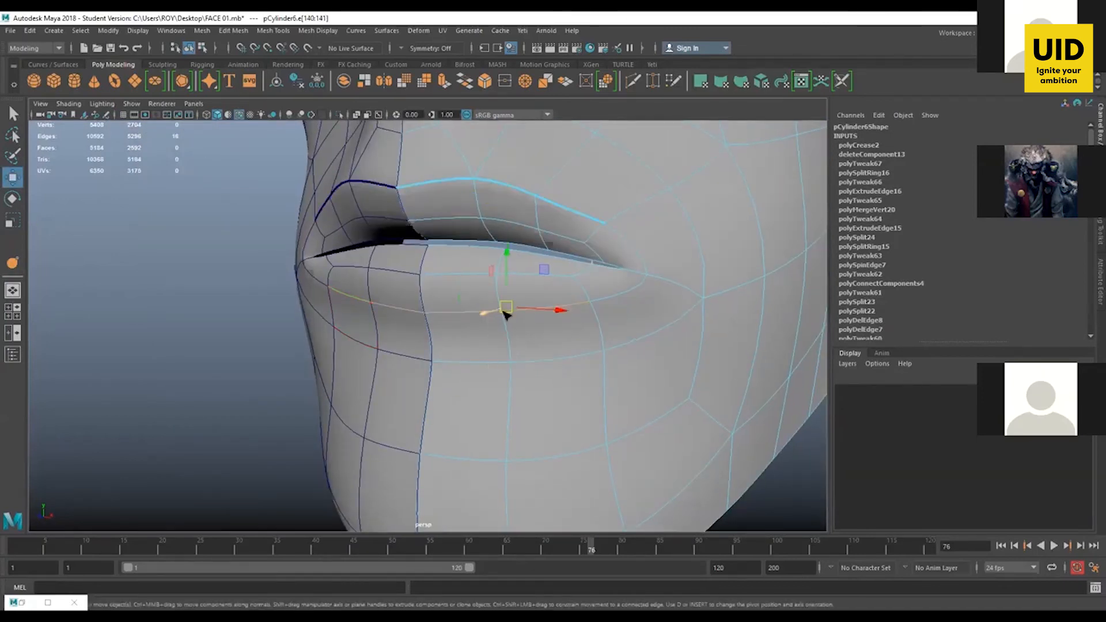
key(g)
middle_drag(594, 317, 660, 328)
key(w)
Step: Raise the two outer edges of the chin loop below the lower lip slightly in the front view
click(466, 367)
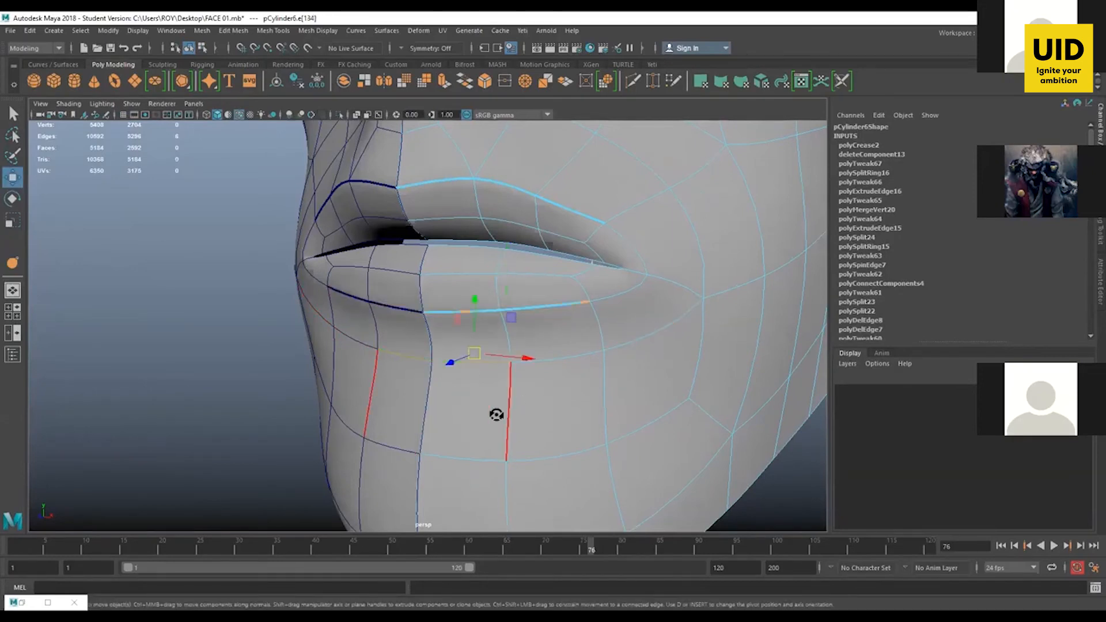
alt+drag(499, 351, 498, 414)
key(space)
key(space)
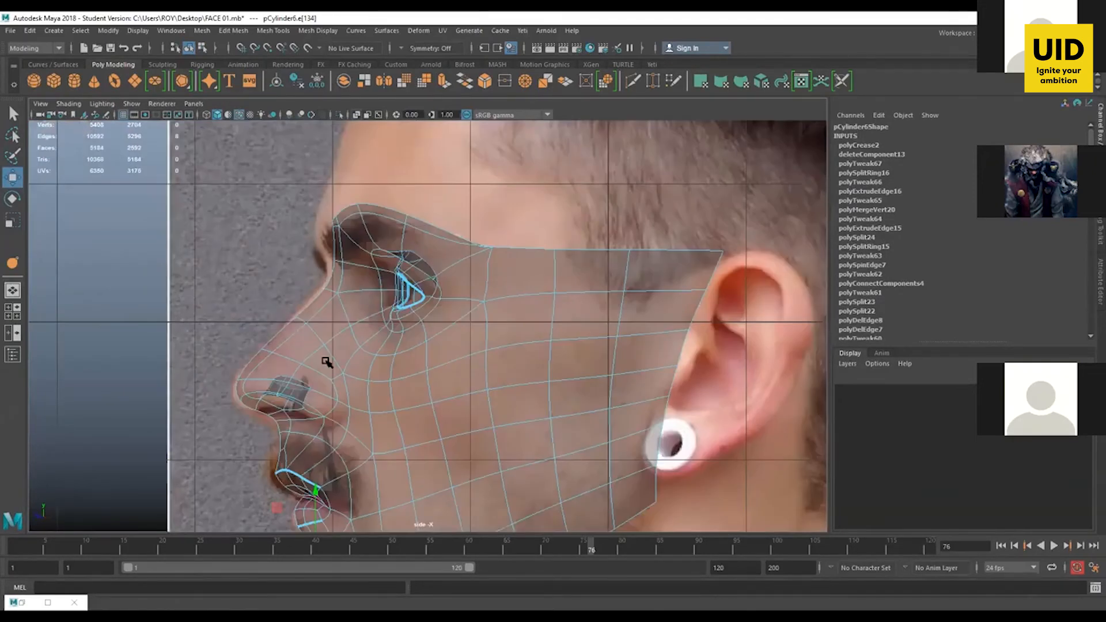
alt+middle_drag(315, 521, 388, 337)
scroll(357, 446, up, 10)
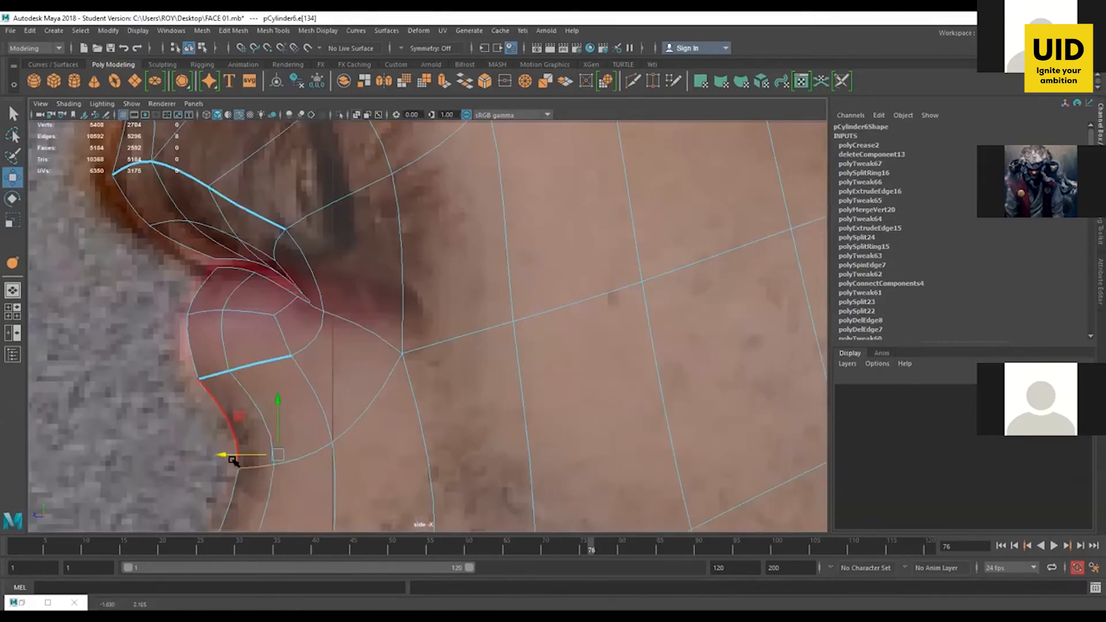
key(space)
key(space)
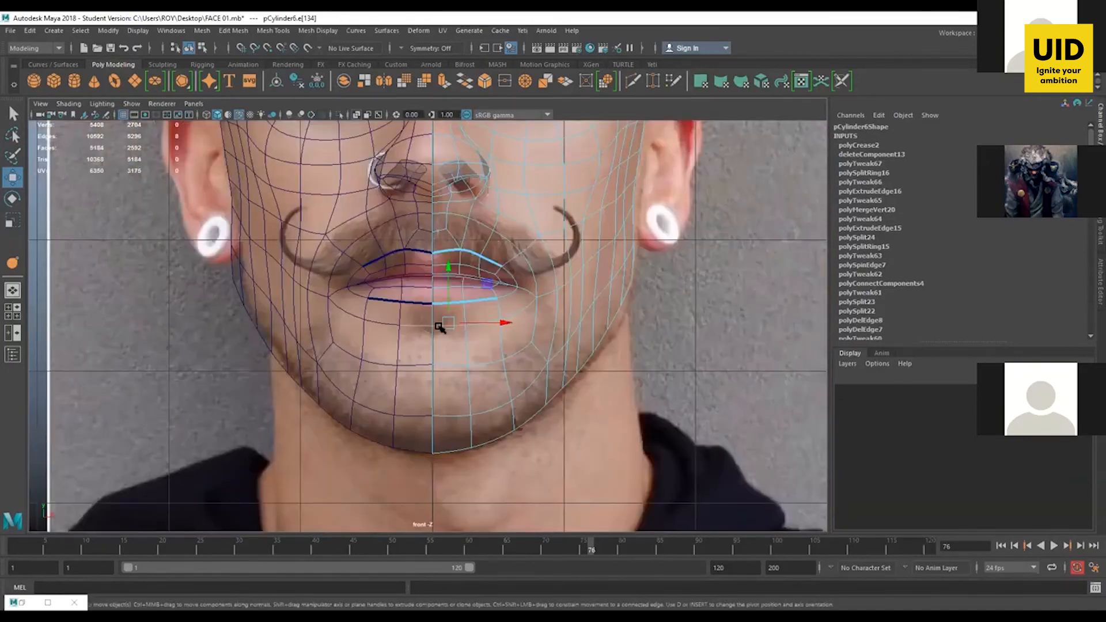
click(501, 360)
shift+click(523, 347)
drag(501, 306, 501, 298)
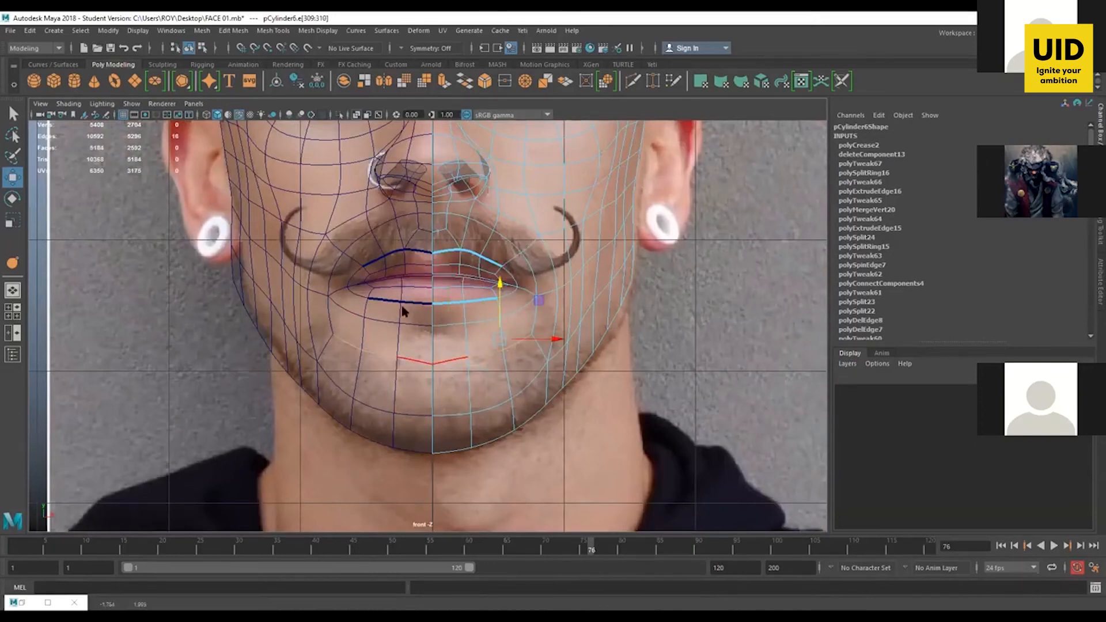
Step: Raise the chin loop's centre vertex and lower the two central vertices just beneath the lower lip
right_drag(448, 290, 393, 292)
click(432, 356)
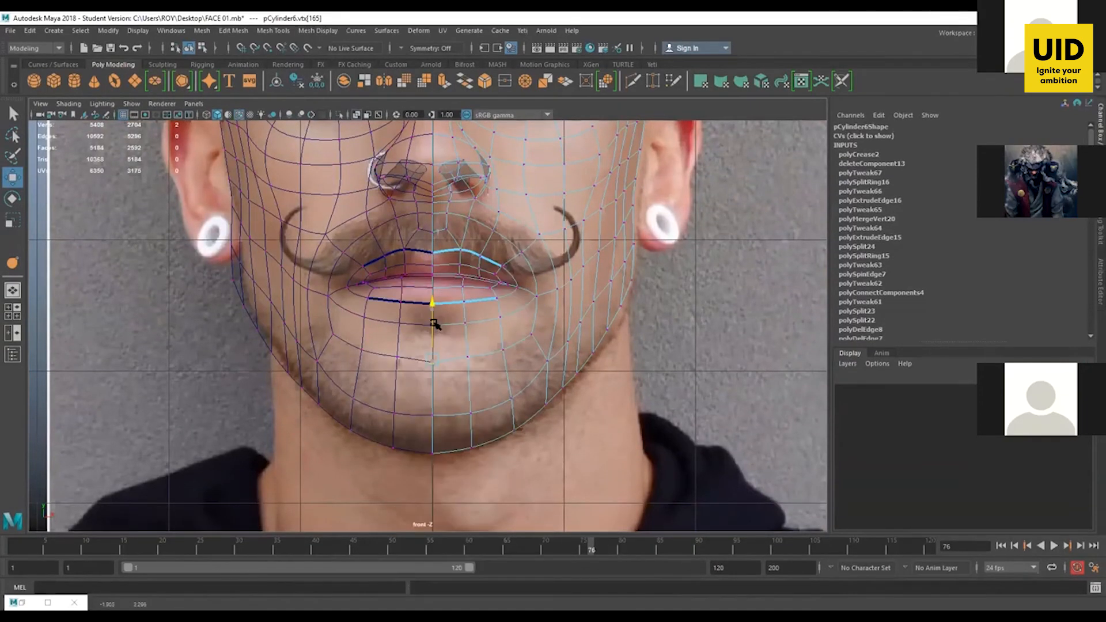
key(Down)
drag(477, 316, 426, 332)
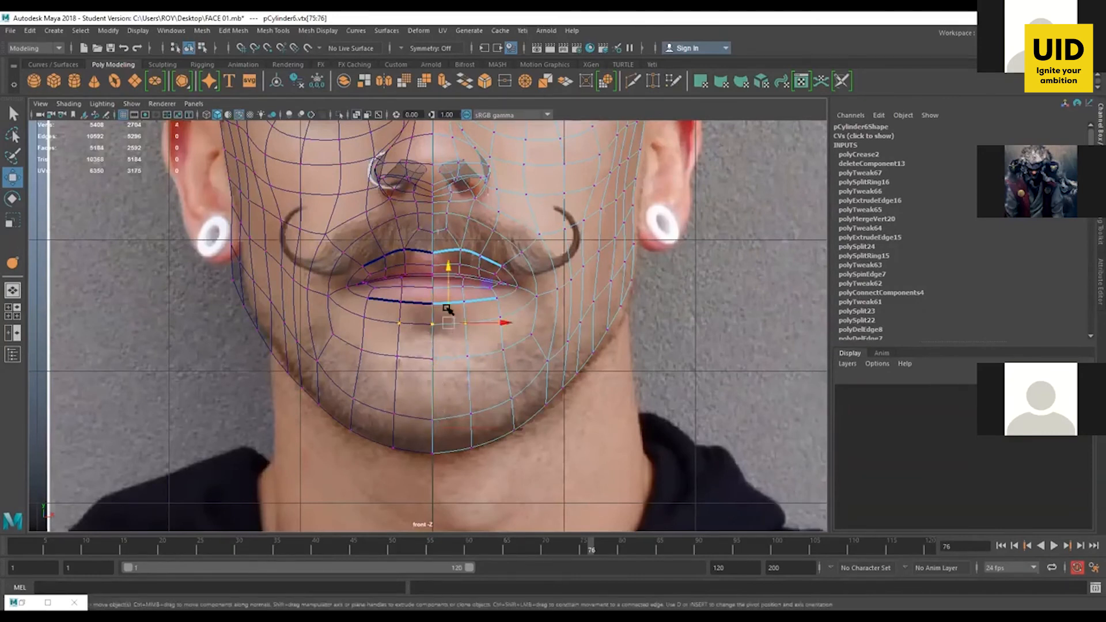
drag(448, 294, 452, 304)
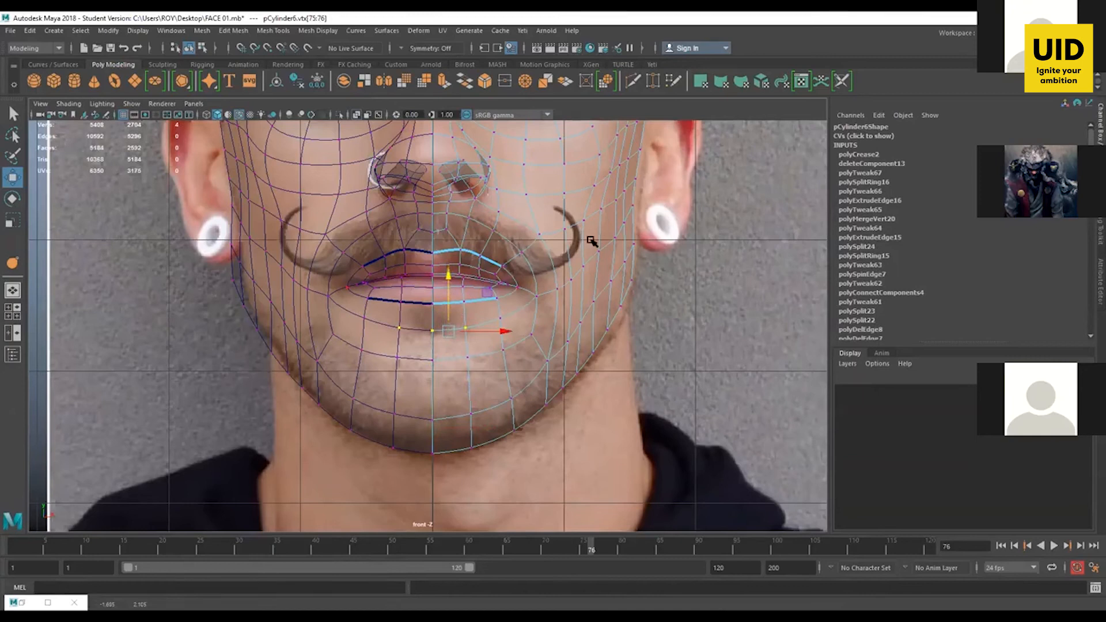
Step: Select the two adjacent edges beside the centre seam in the loop beneath the lower lip and crease them, redoing the first crease attempt
key(space)
key(space)
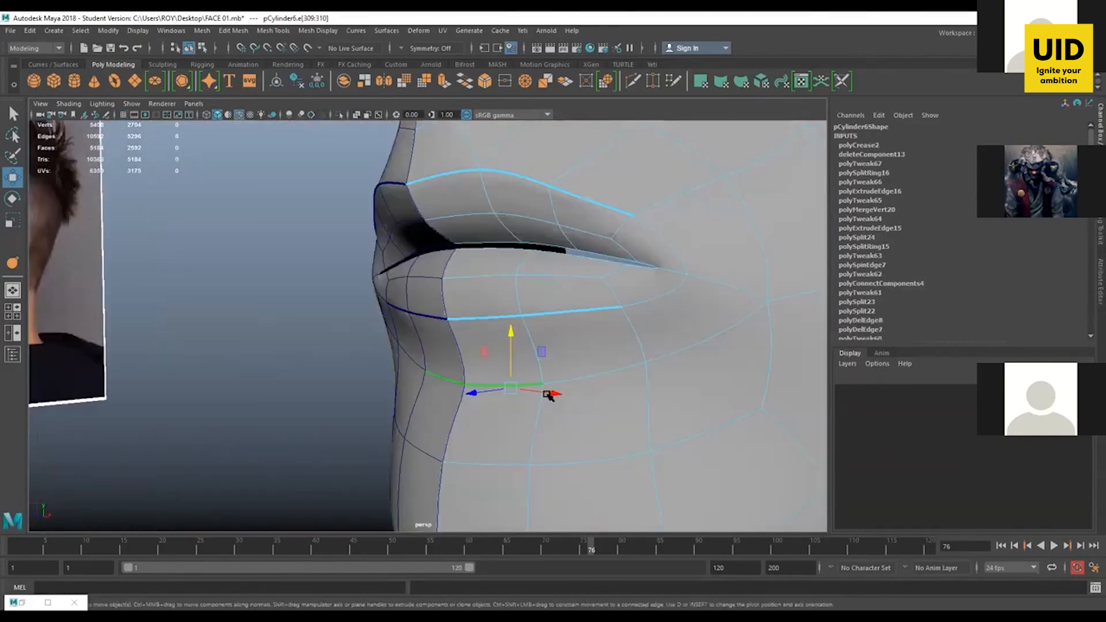
shift+click(571, 378)
alt+drag(563, 396, 575, 398)
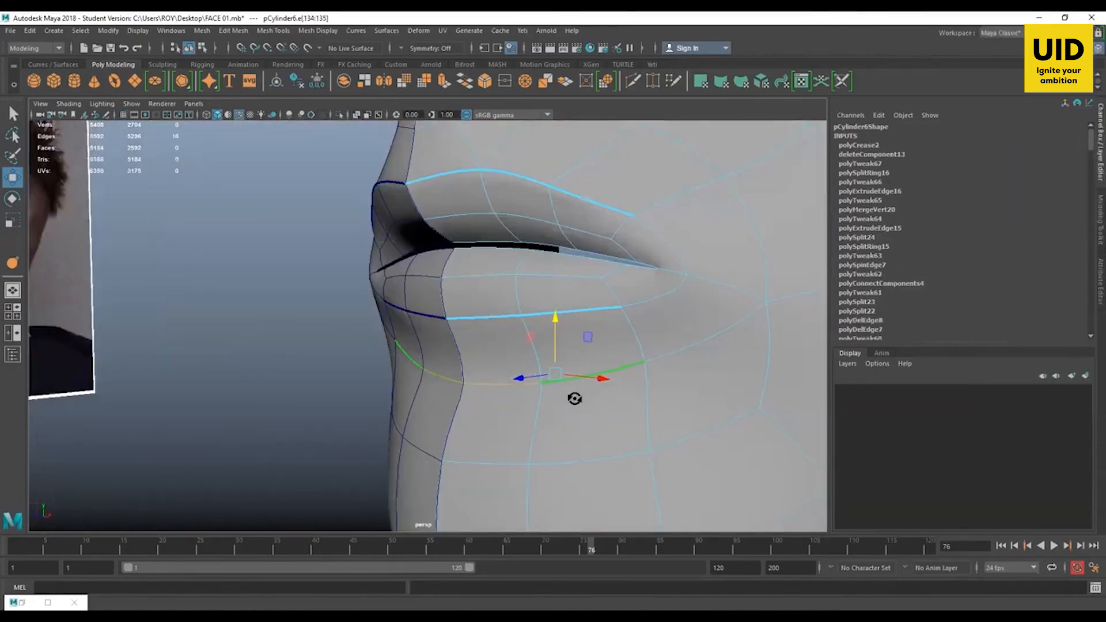
alt+drag(507, 382, 535, 383)
key(g)
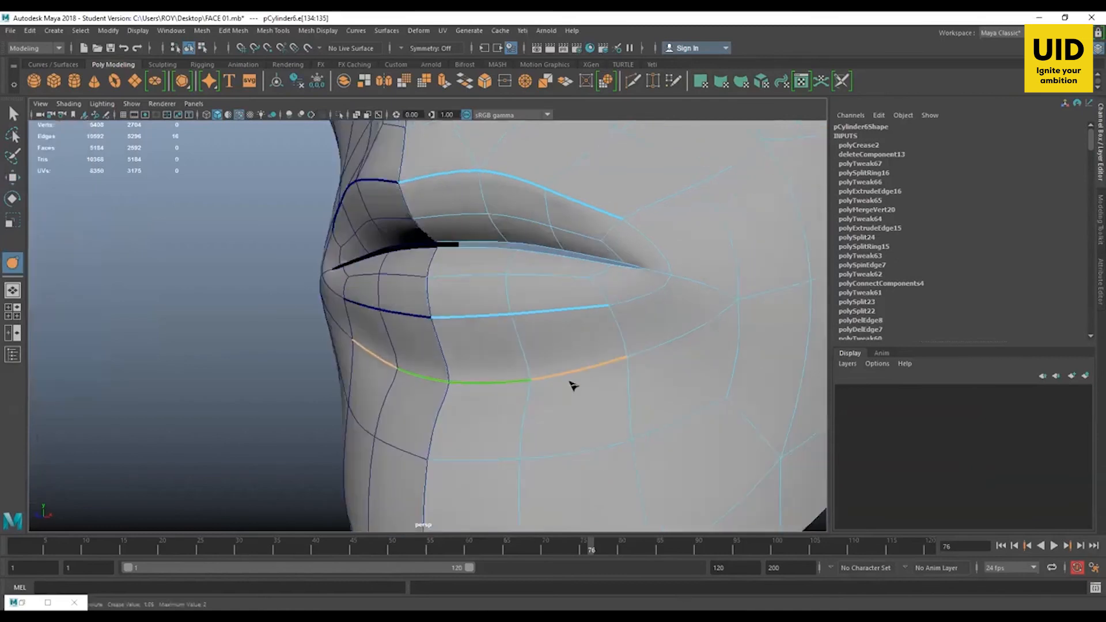
alt+drag(414, 452, 448, 458)
key(ctrl+z)
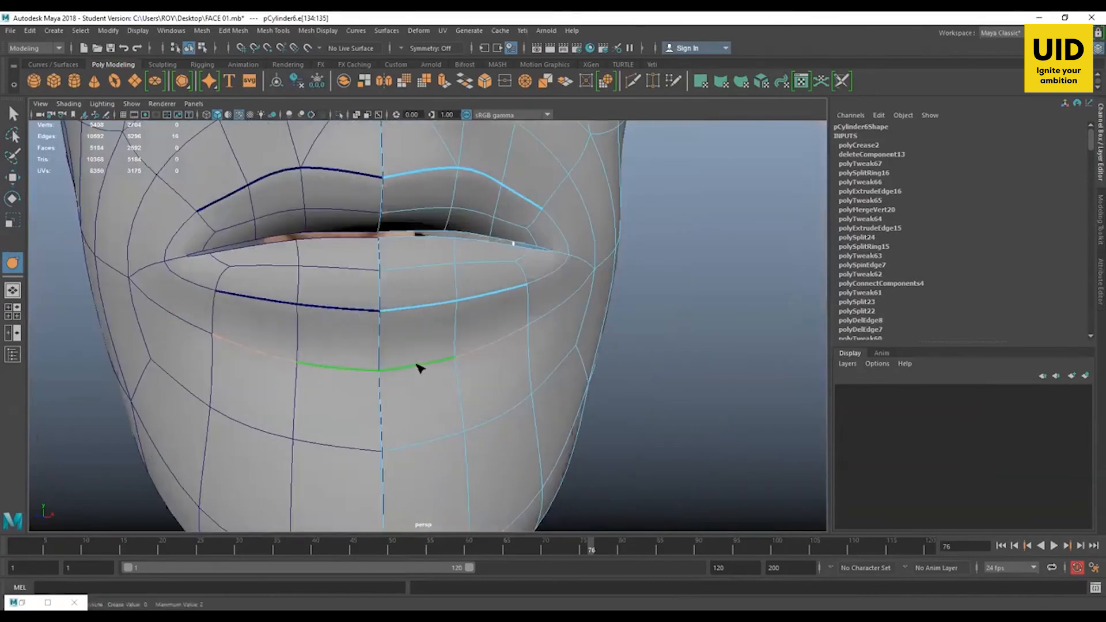
middle_drag(419, 367, 436, 368)
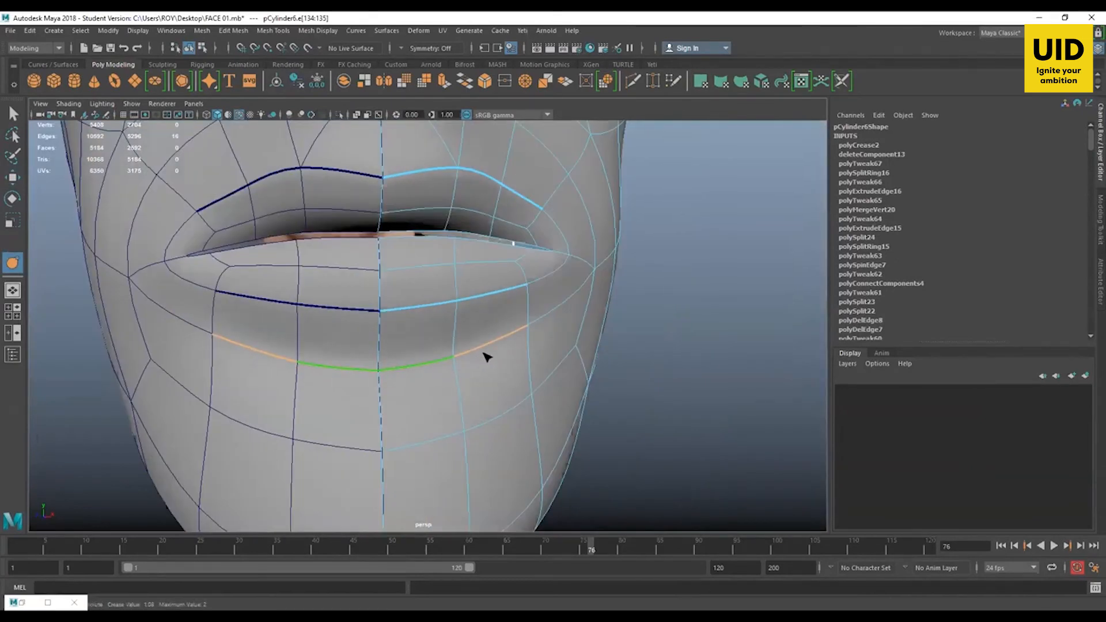
key(w)
Step: Remove the crease from the outer edge of the loop beneath the lower lip and return to object mode
alt+drag(512, 320, 477, 320)
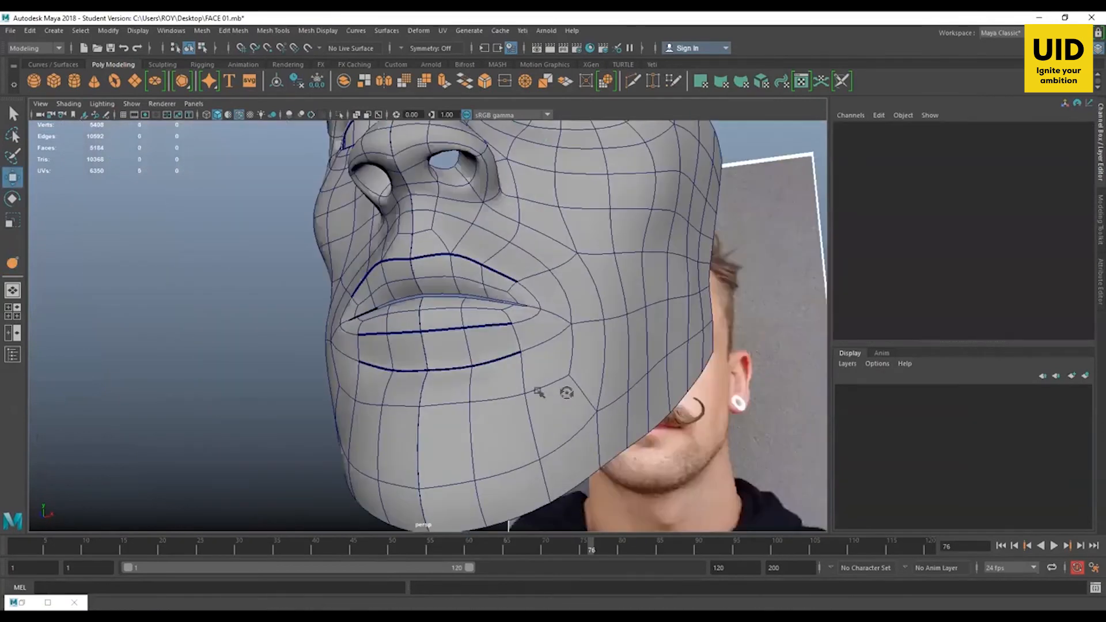
alt+drag(564, 392, 506, 356)
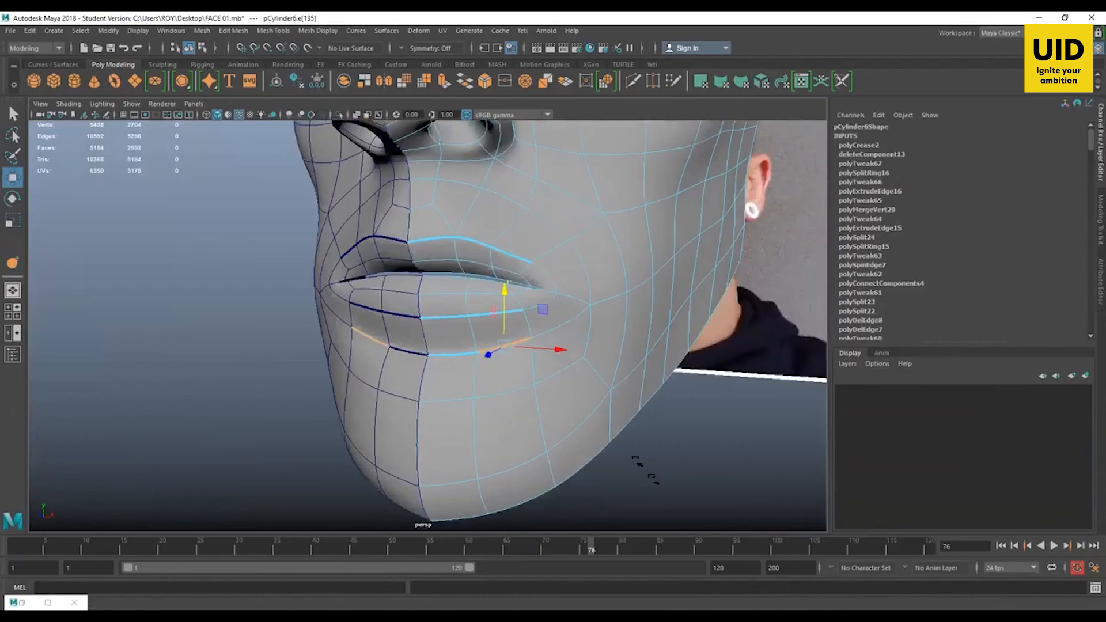
scroll(586, 384, up, 3)
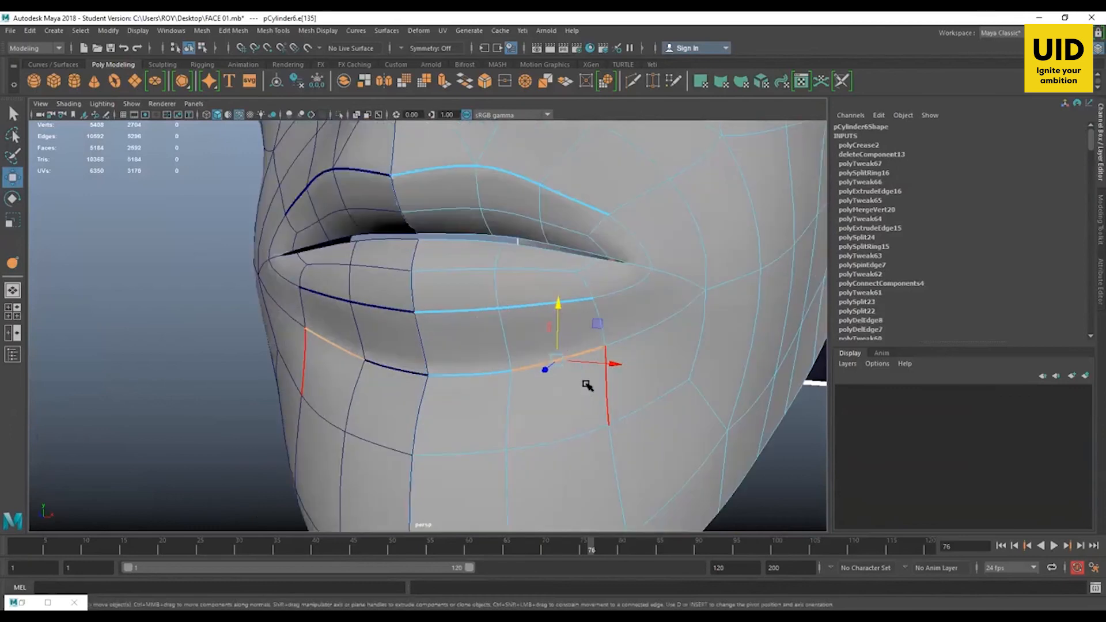
key(y)
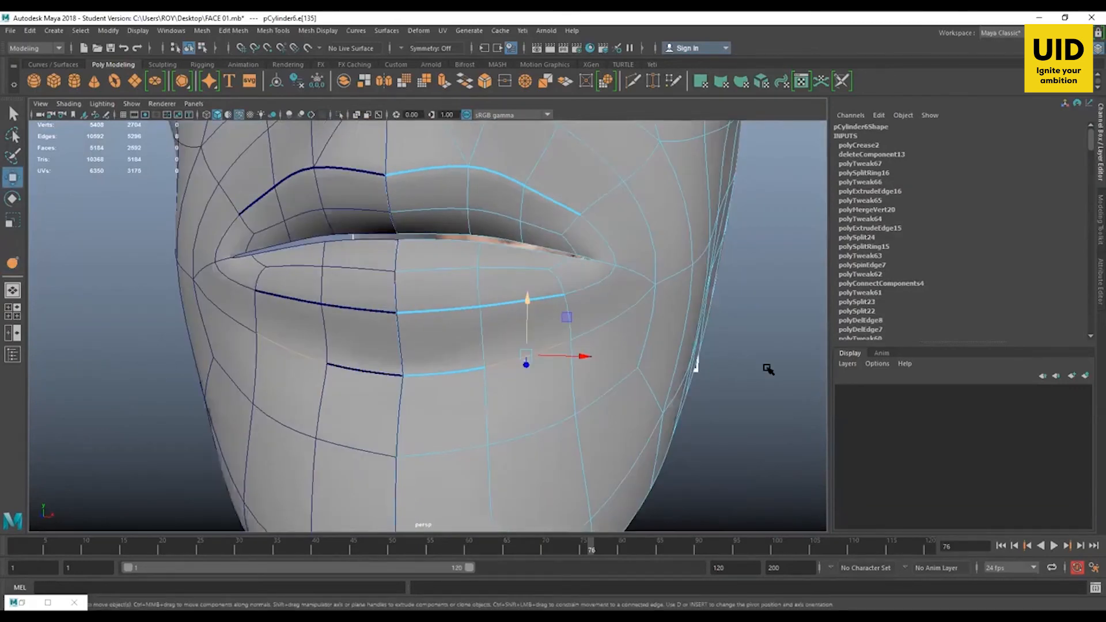
key(F8)
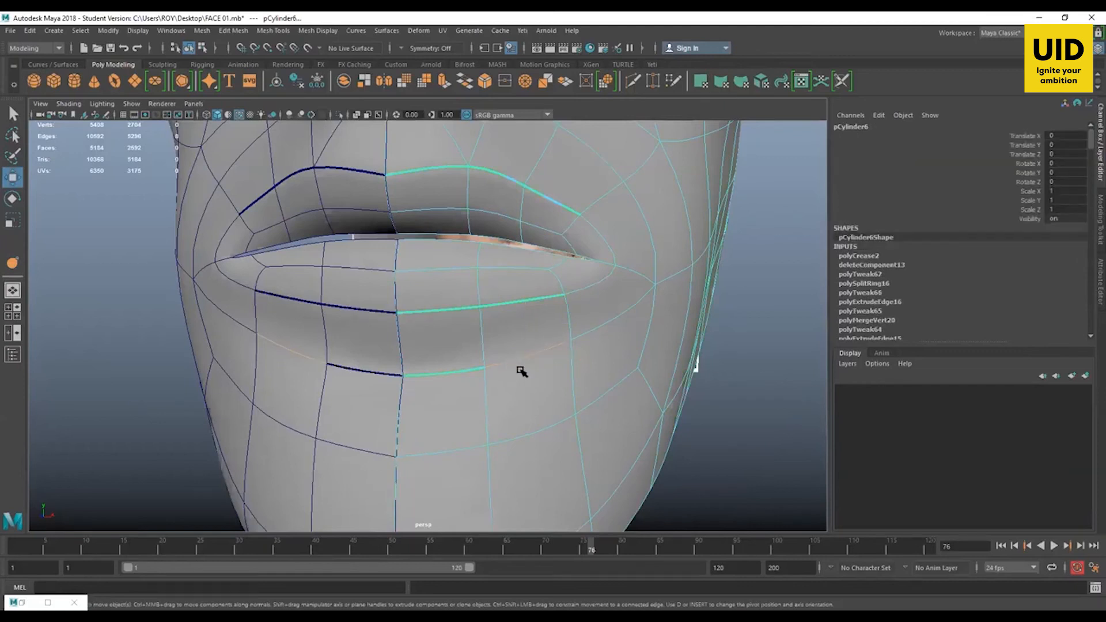
Step: Shift the lower lip's front vertices forward in the side view to match the reference photo's lip profile
click(697, 455)
alt+drag(510, 383, 471, 364)
click(474, 320)
alt+drag(474, 323, 523, 372)
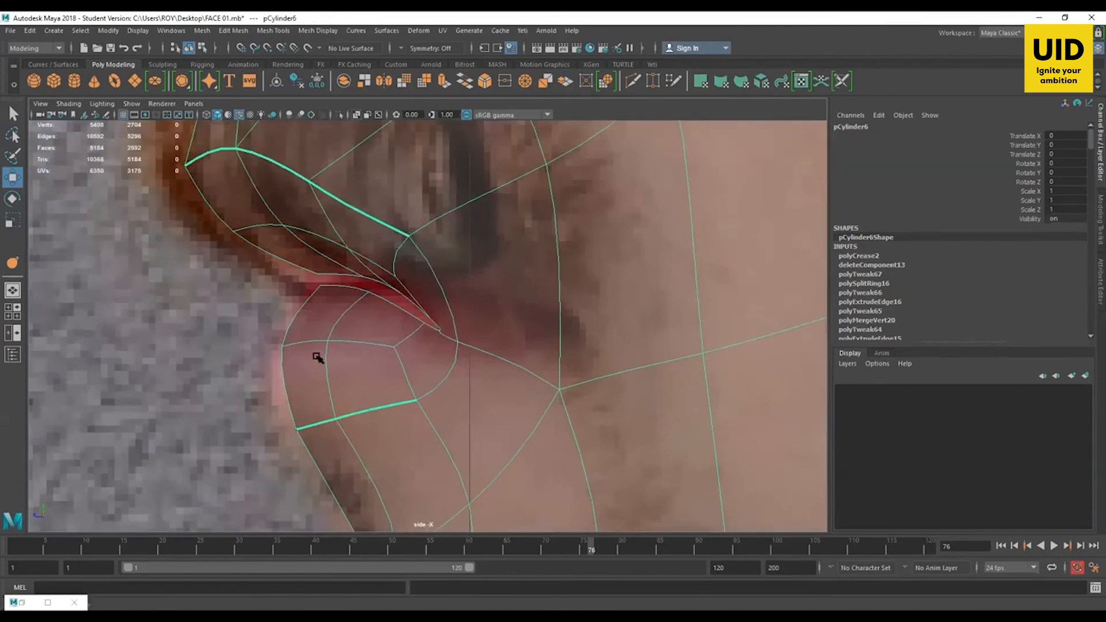
scroll(300, 351, up, 2)
key(F9)
drag(241, 402, 337, 461)
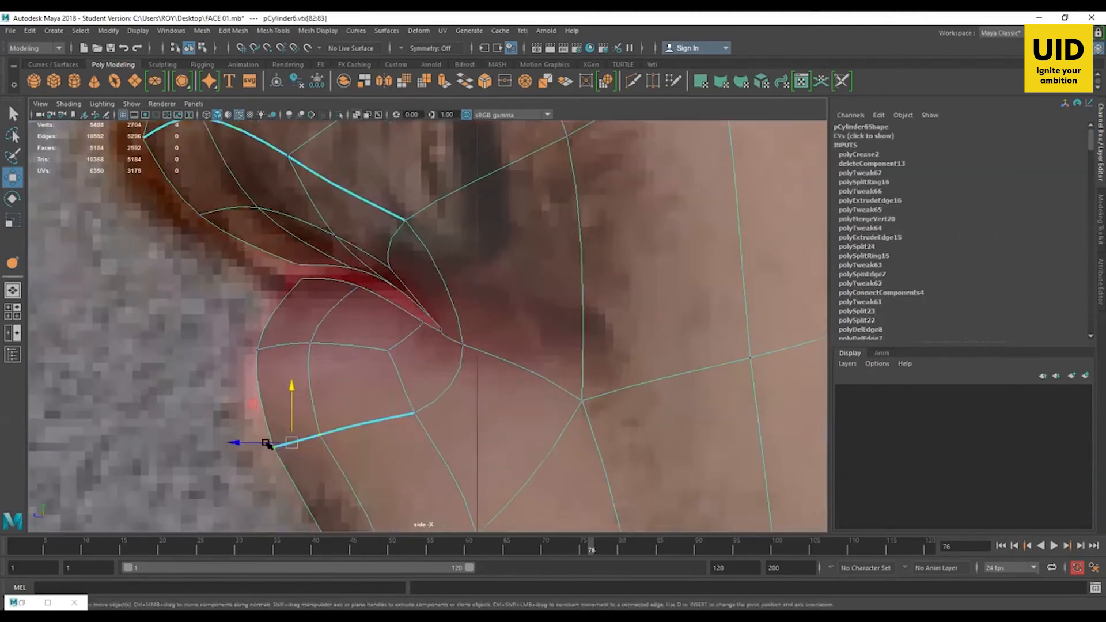
drag(267, 444, 252, 444)
alt+middle_drag(248, 421, 261, 462)
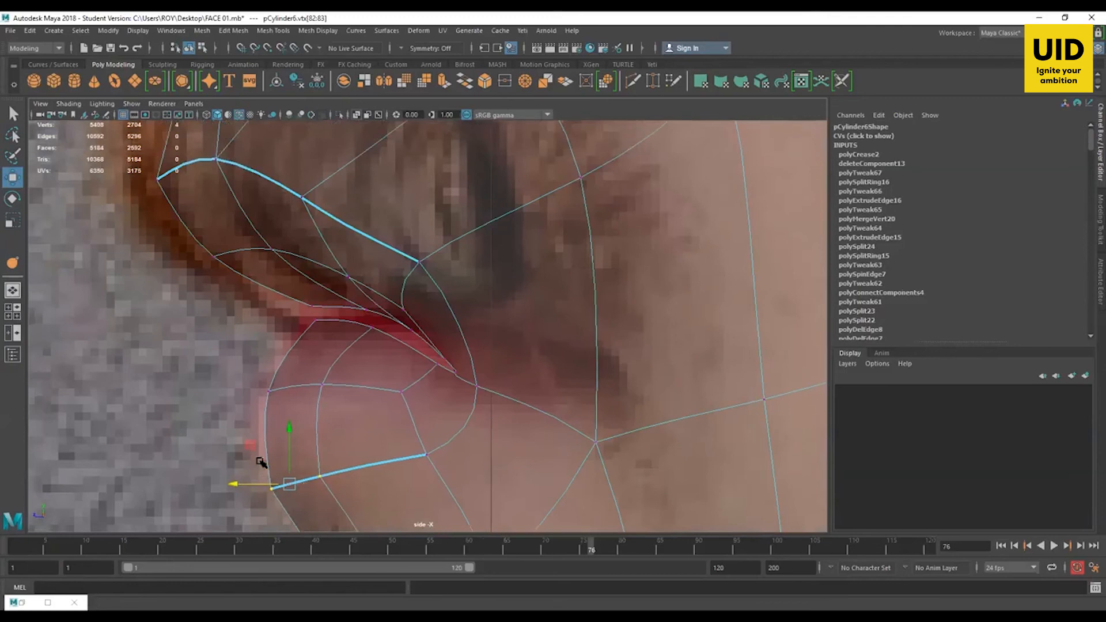
drag(263, 484, 253, 483)
mouse_move(254, 375)
mouse_down()
mouse_move(370, 418)
mouse_move(270, 376)
mouse_up()
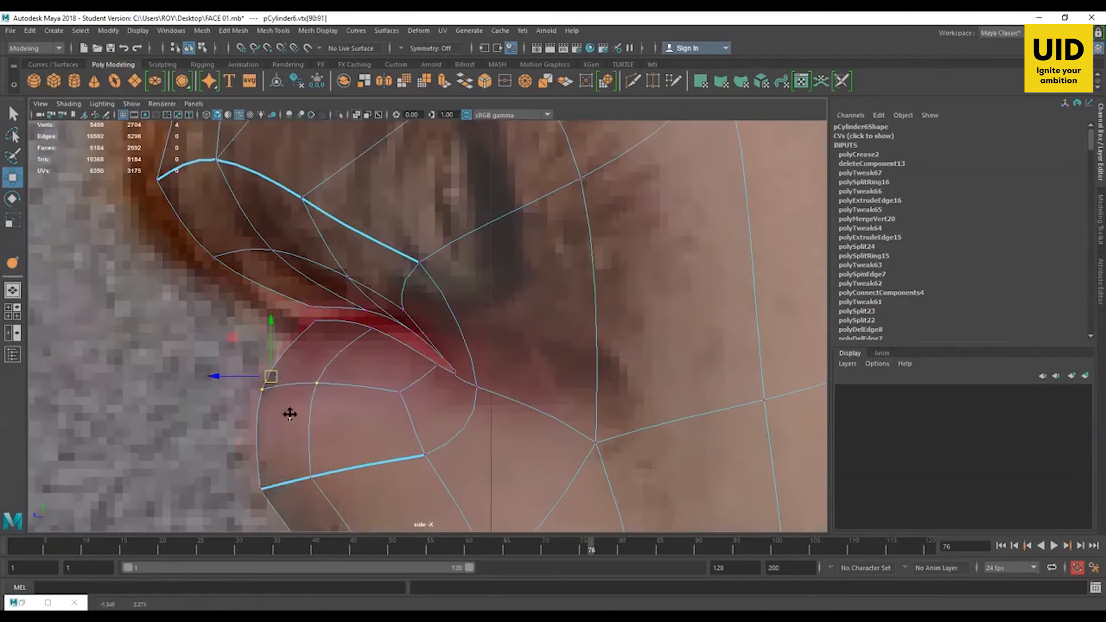
Step: Reposition the upper lip's border and inner vertices near the centre seam in the side view to follow the reference profile
alt+middle_drag(290, 414, 350, 480)
click(401, 426)
click(380, 363)
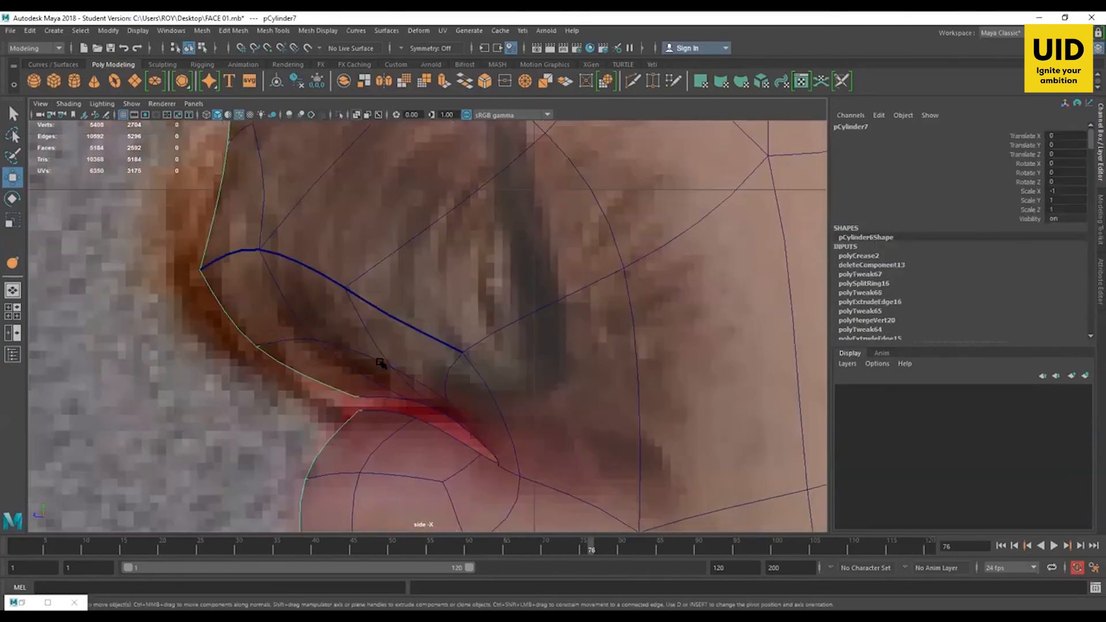
click(278, 285)
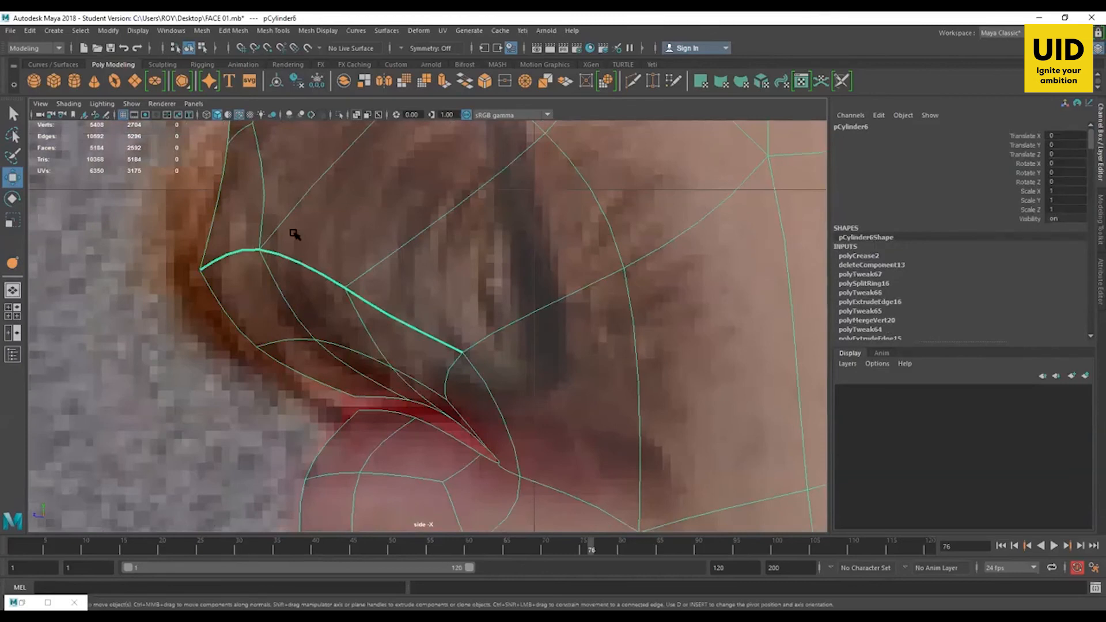
right_drag(274, 290, 270, 300)
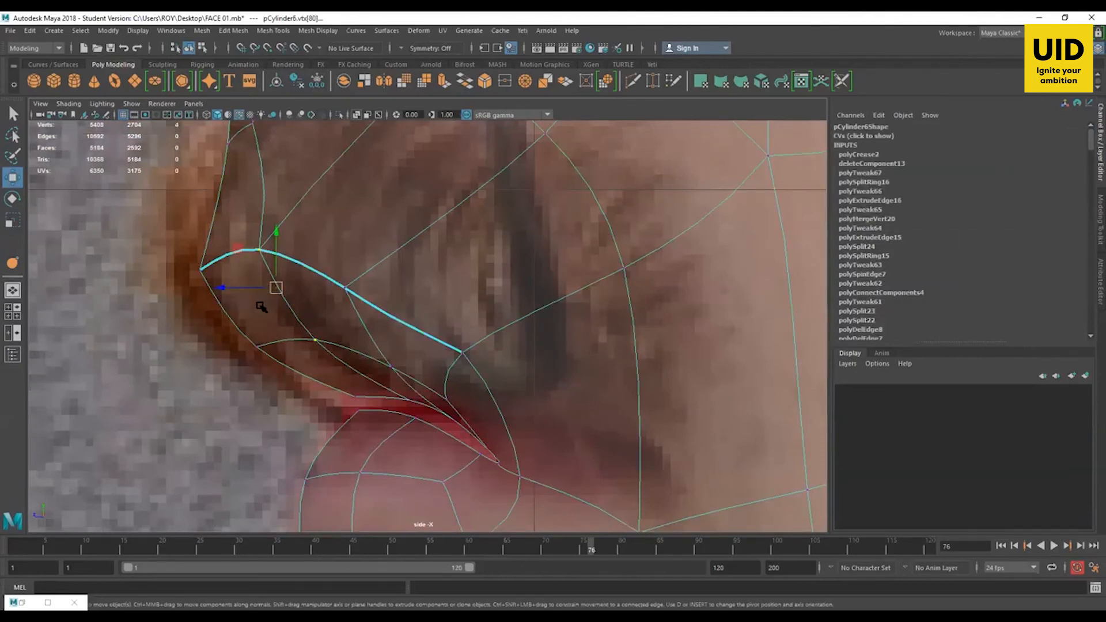
drag(276, 287, 317, 356)
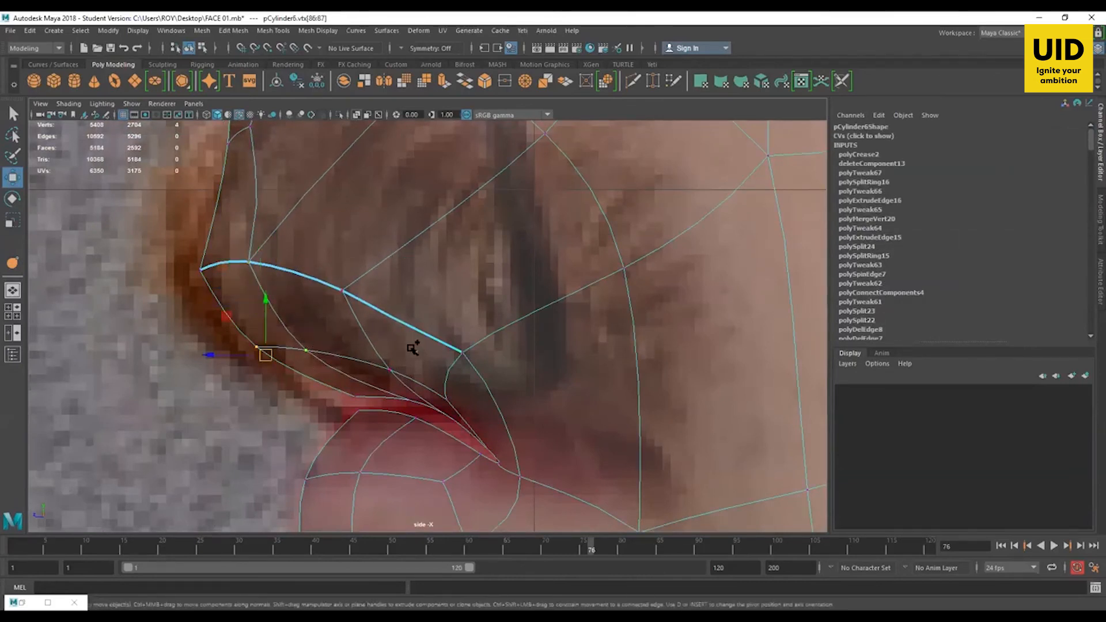
Step: Lower the upper lip's inner vertex rows in the side and front views to bring them down to the mouth line
shift+drag(402, 358, 369, 386)
drag(321, 323, 367, 406)
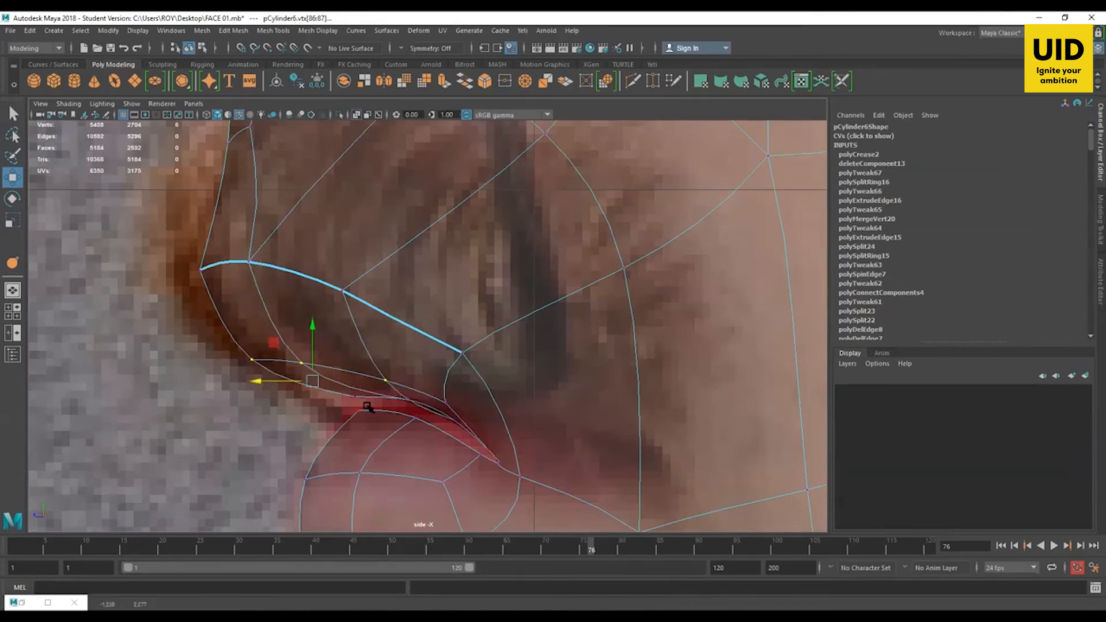
key(space)
key(space)
alt+middle_drag(453, 283, 496, 398)
scroll(558, 302, up, 2)
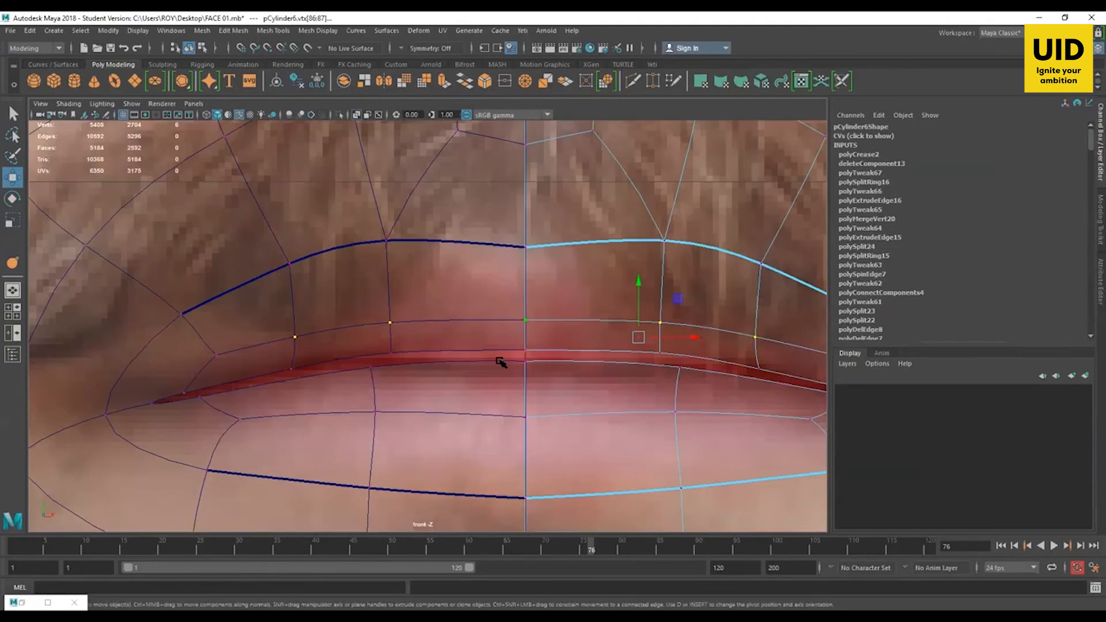
scroll(526, 306, up, 2)
shift+drag(633, 302, 697, 380)
drag(549, 298, 551, 307)
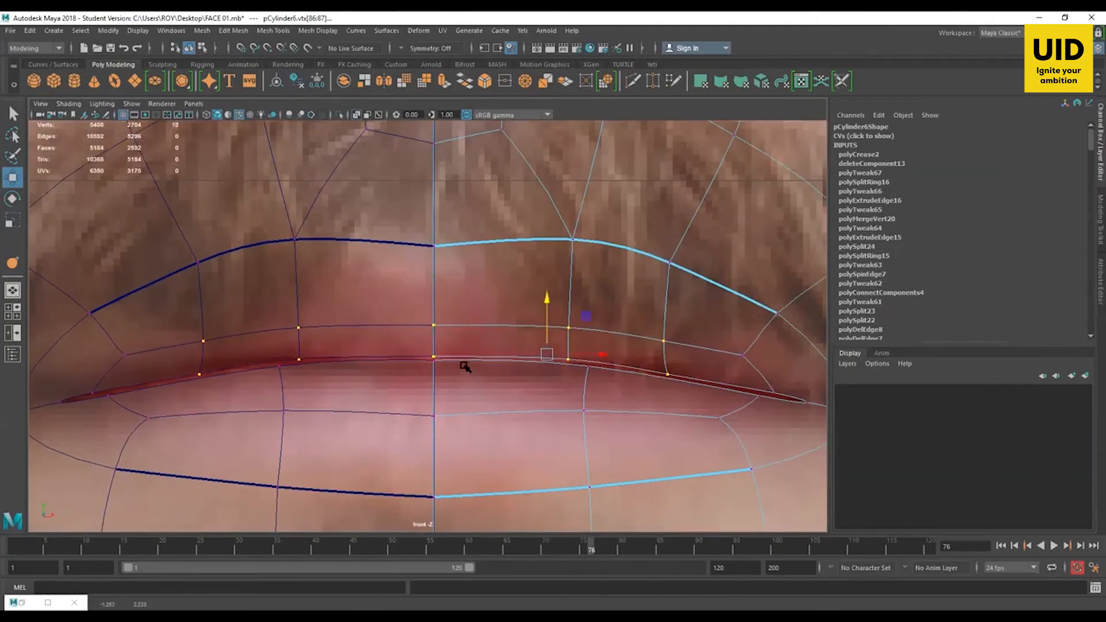
Step: Raise the lower lip's upper-edge vertices around the centre seam in the front view to meet the upper lip
drag(442, 376, 425, 360)
shift+drag(576, 357, 601, 376)
drag(507, 326, 507, 319)
Step: Adjust the inner lip vertices near the mouth corner in the front view to close the gap, then clear the selection
alt+middle_drag(815, 401, 721, 394)
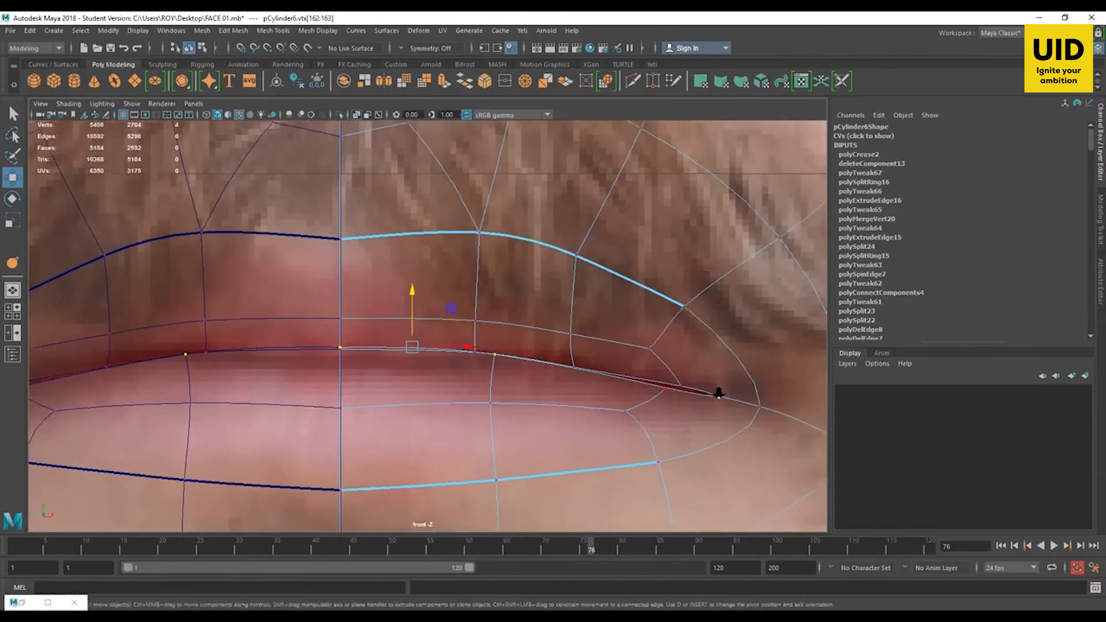
drag(675, 401, 657, 381)
scroll(719, 394, up, 2)
alt+middle_drag(759, 403, 427, 348)
scroll(474, 330, up, 2)
drag(473, 330, 476, 321)
click(413, 354)
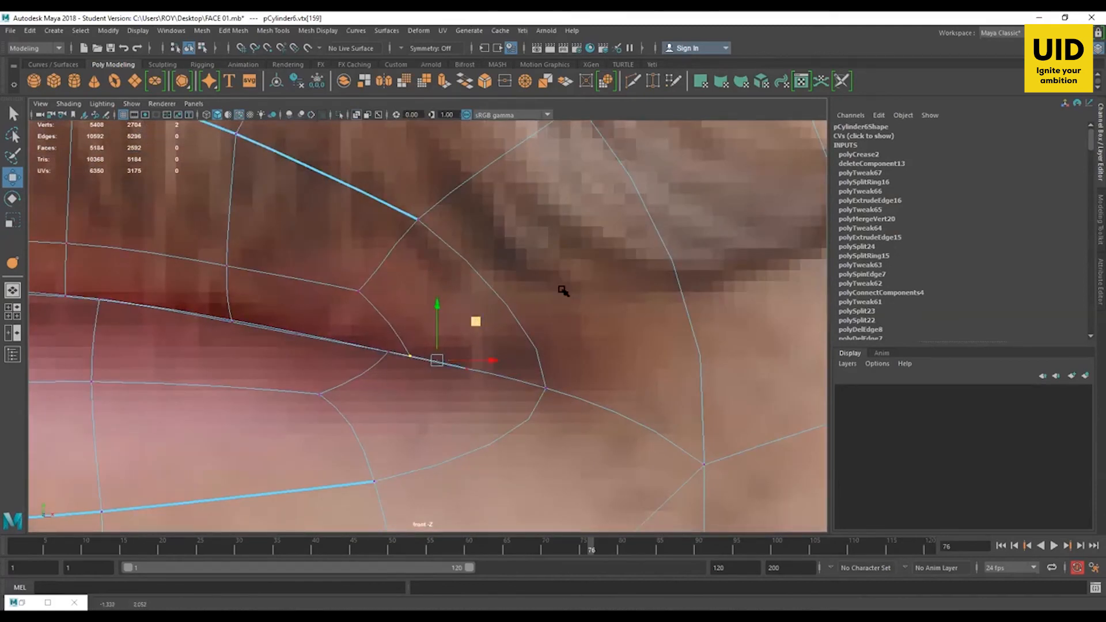
key(space)
key(space)
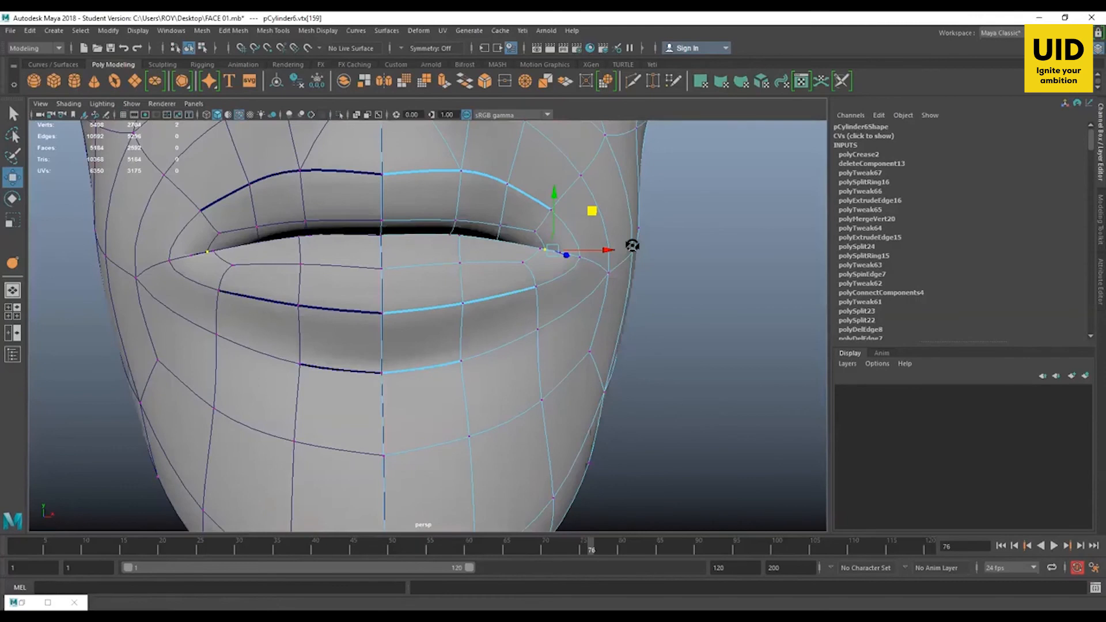
alt+drag(632, 246, 590, 259)
scroll(590, 262, down, 5)
click(590, 267)
Step: Delete the strip of faces along the mesh's upper edge above the eyes
alt+drag(697, 373, 477, 339)
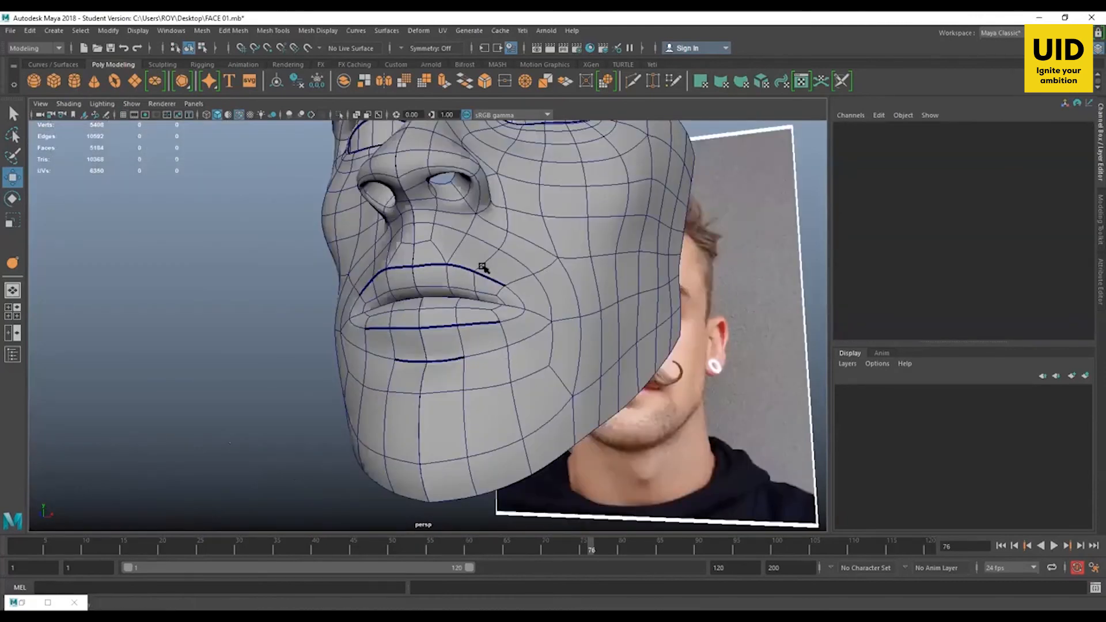
alt+drag(483, 267, 476, 267)
scroll(476, 266, down, 5)
alt+drag(664, 343, 551, 396)
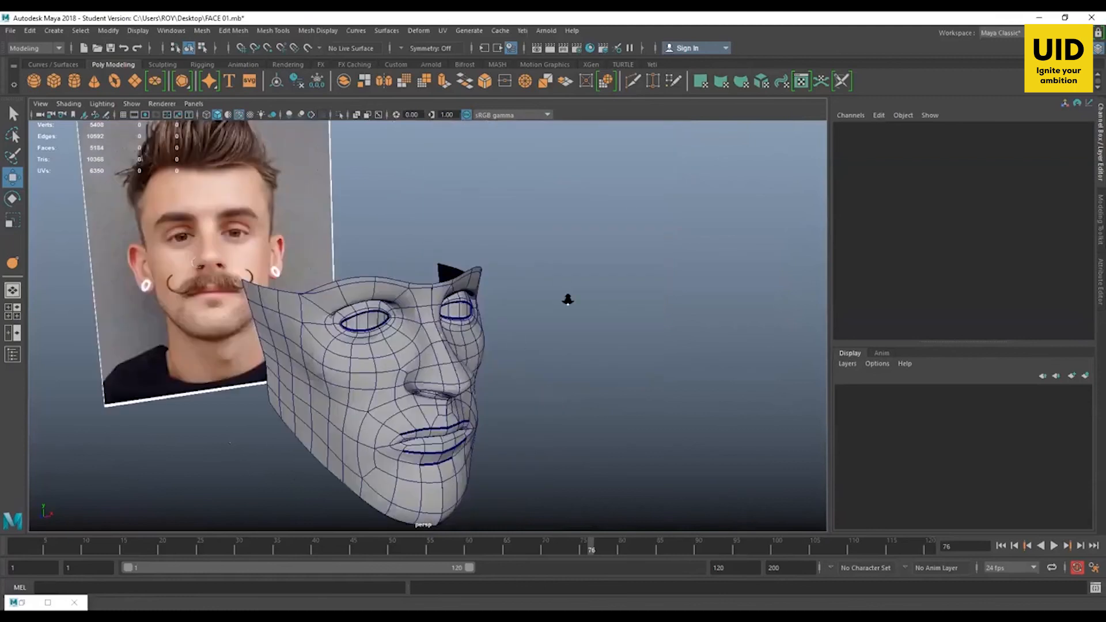
alt+drag(567, 299, 499, 364)
scroll(567, 302, up, 3)
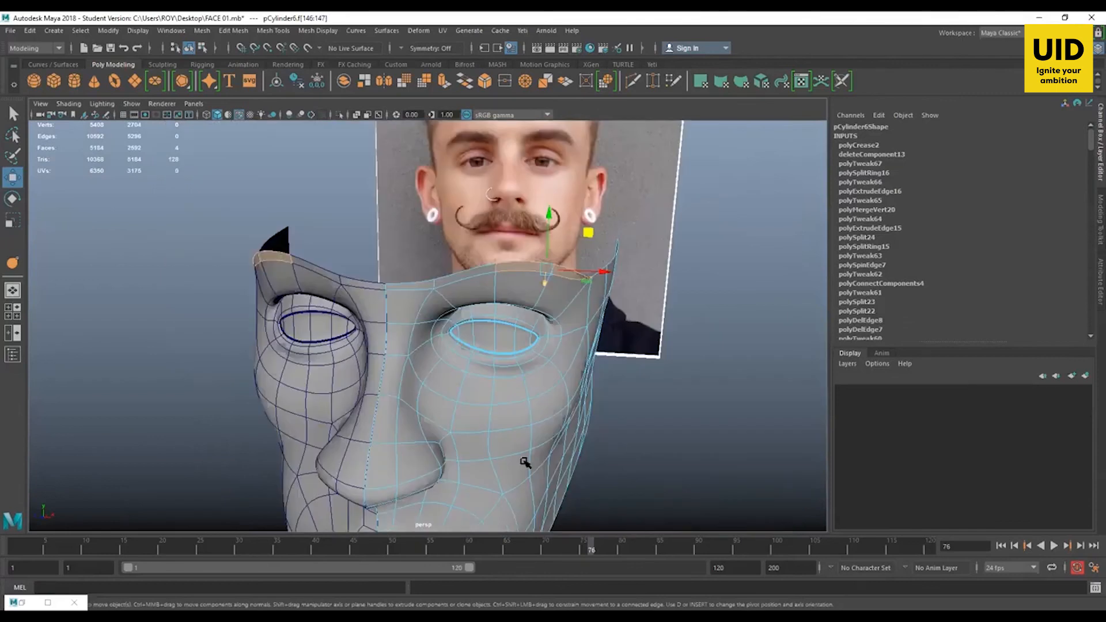
key(Delete)
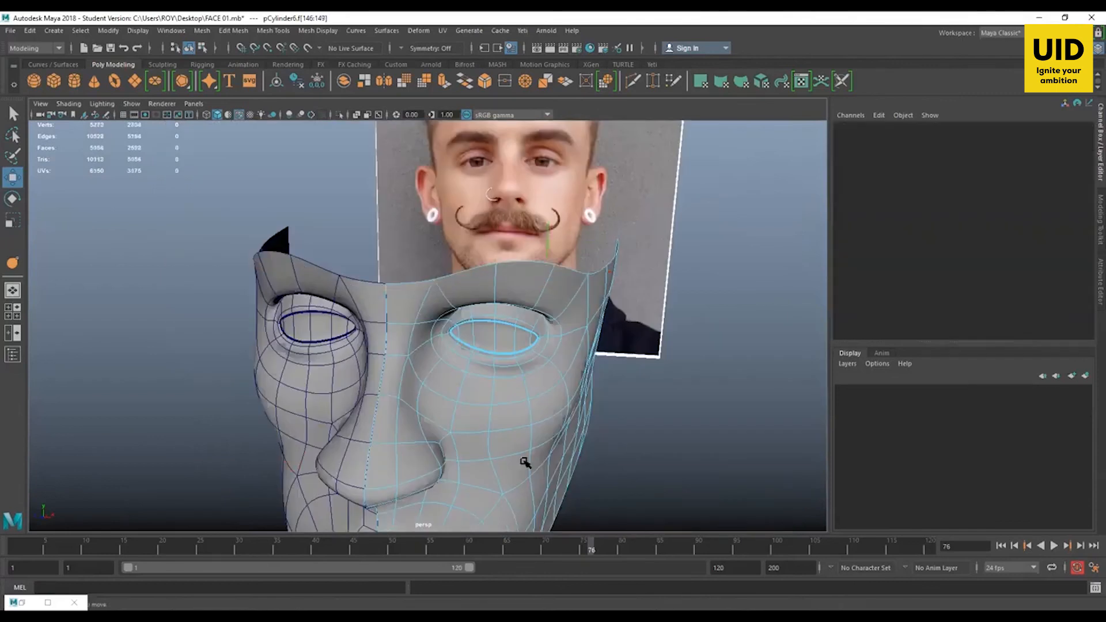
Step: Examine the mirrored face from several angles and compare its mouth, chin and jaw with the front reference photo
alt+drag(592, 383, 451, 357)
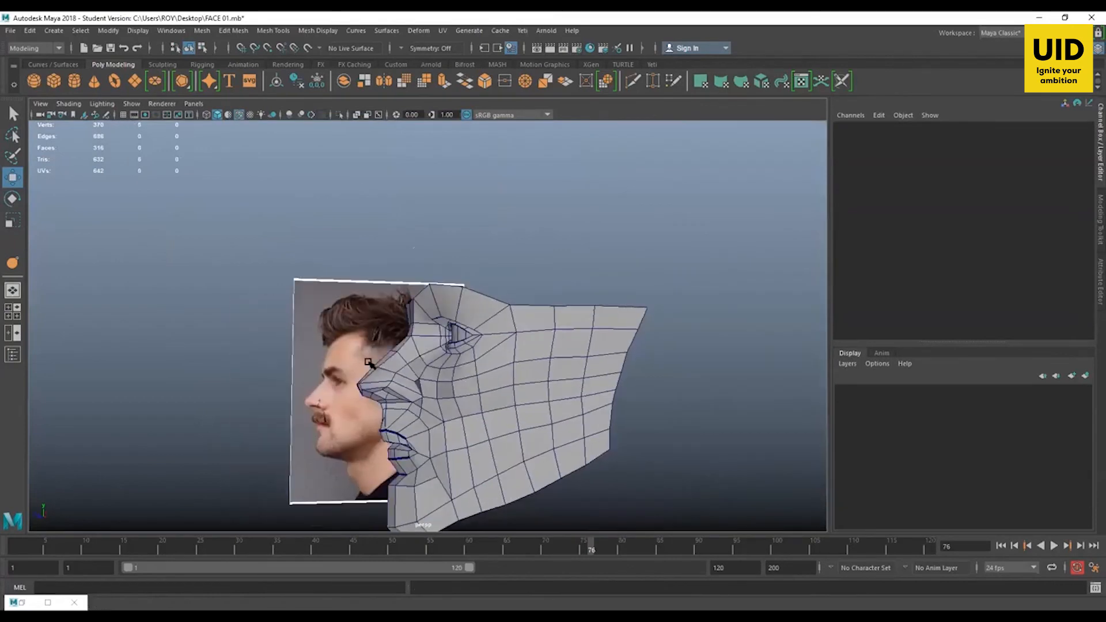
alt+drag(370, 365, 542, 340)
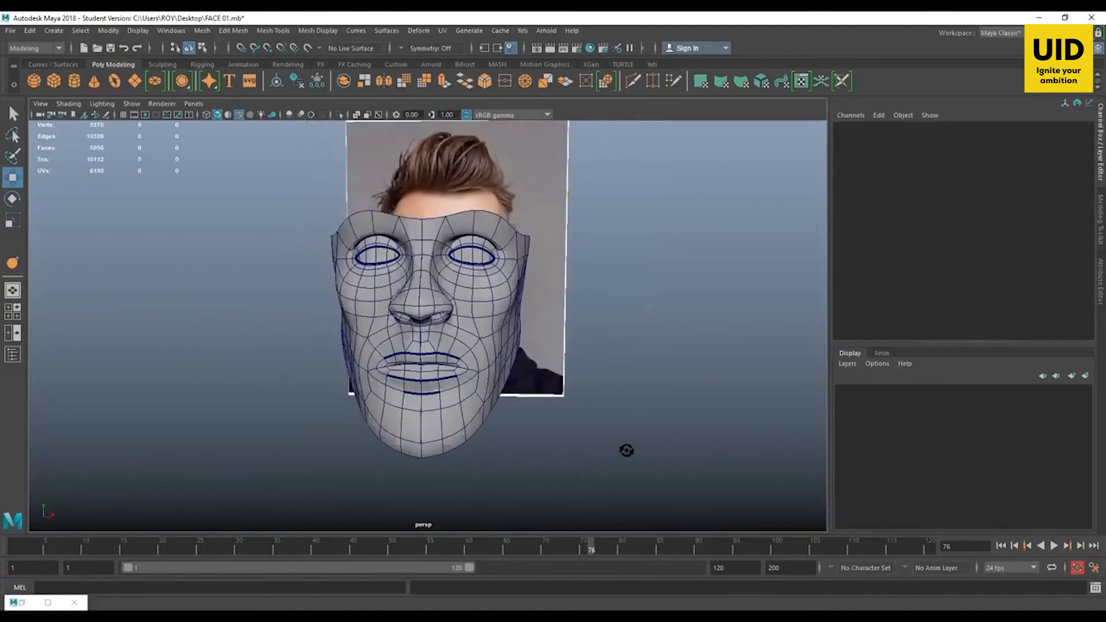
alt+drag(624, 449, 504, 376)
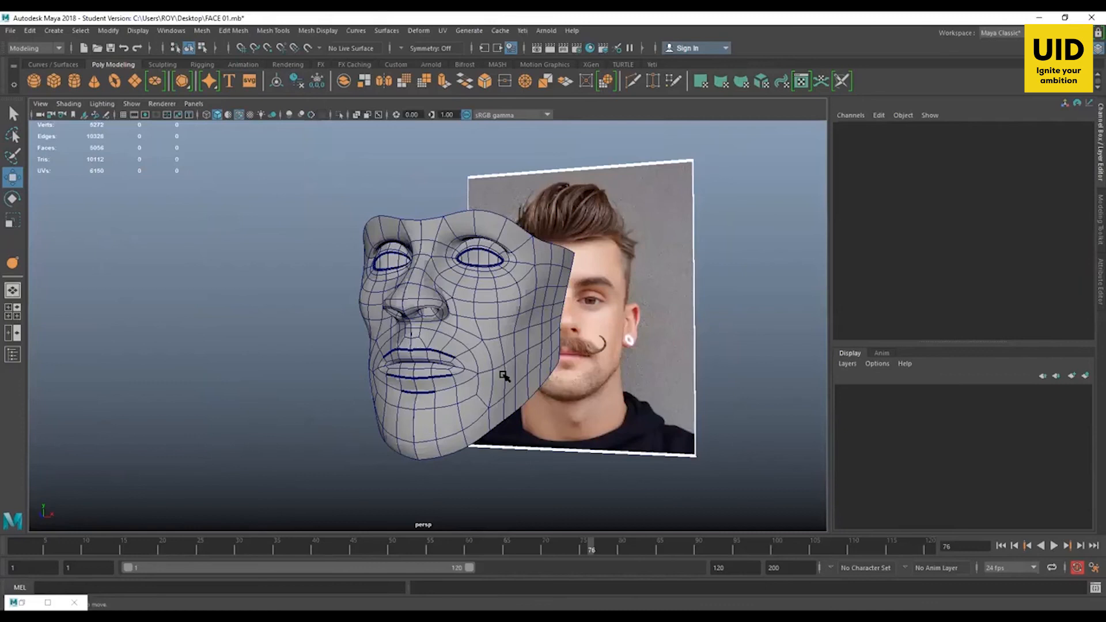
key(space)
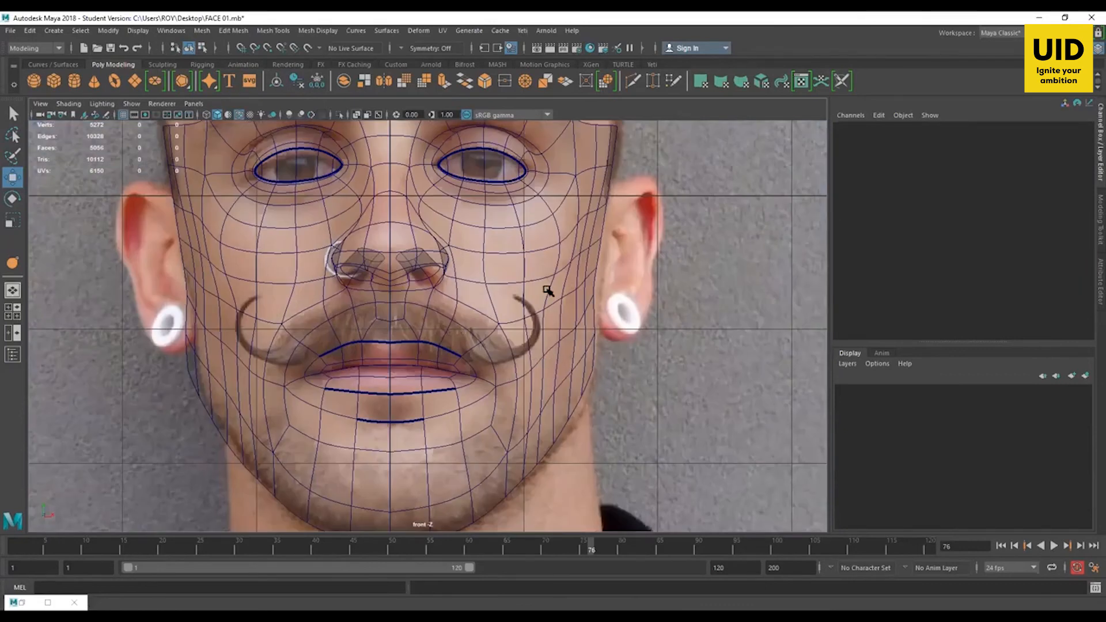
scroll(548, 291, up, 1)
alt+middle_drag(548, 291, 475, 305)
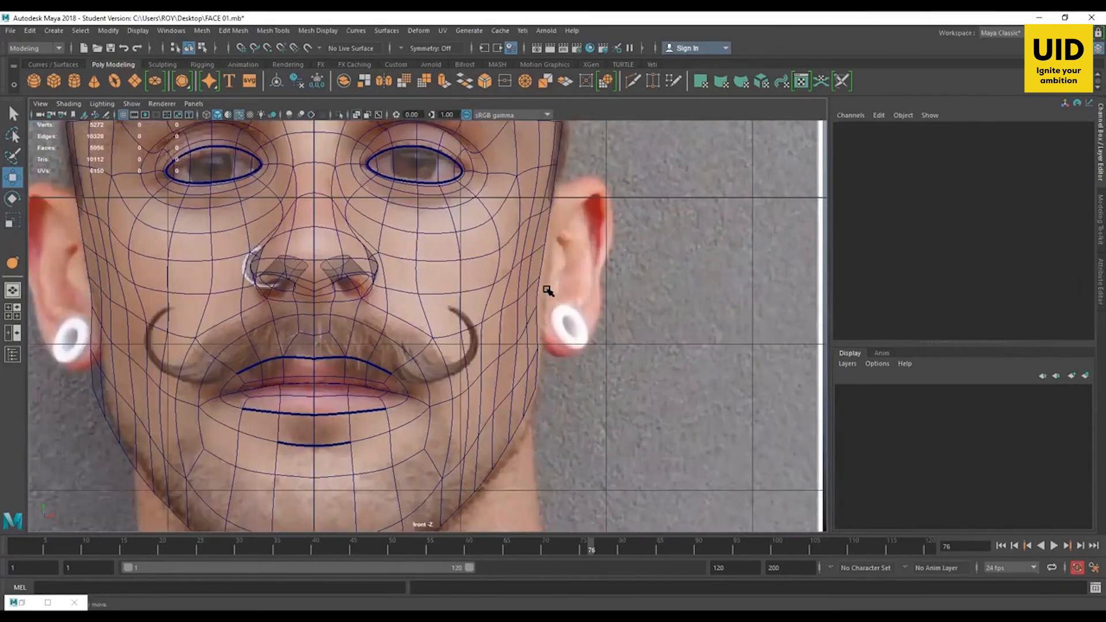
alt+middle_drag(706, 448, 682, 383)
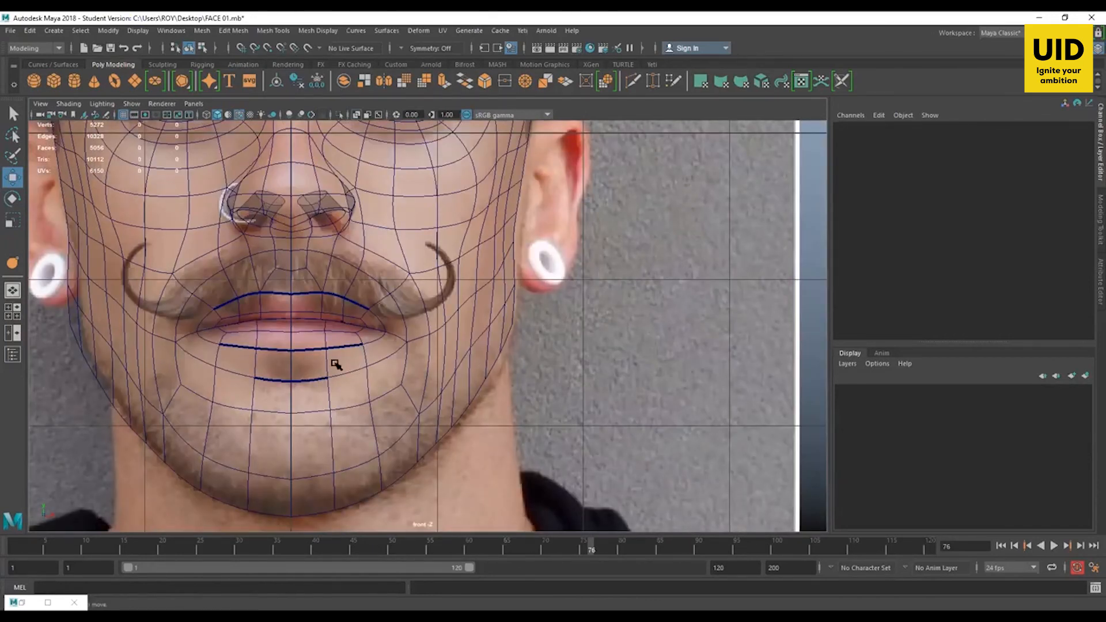
Step: Raise the chin's lower vertices and shift its front vertices slightly forward in the side view to follow the reference profile
key(space)
key(space)
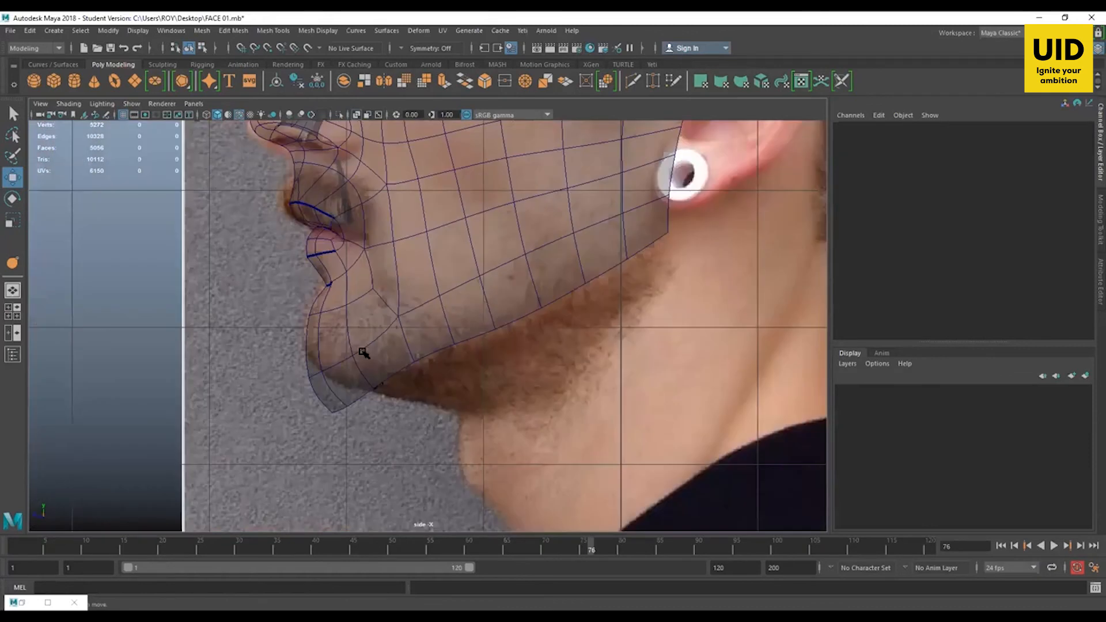
key(space)
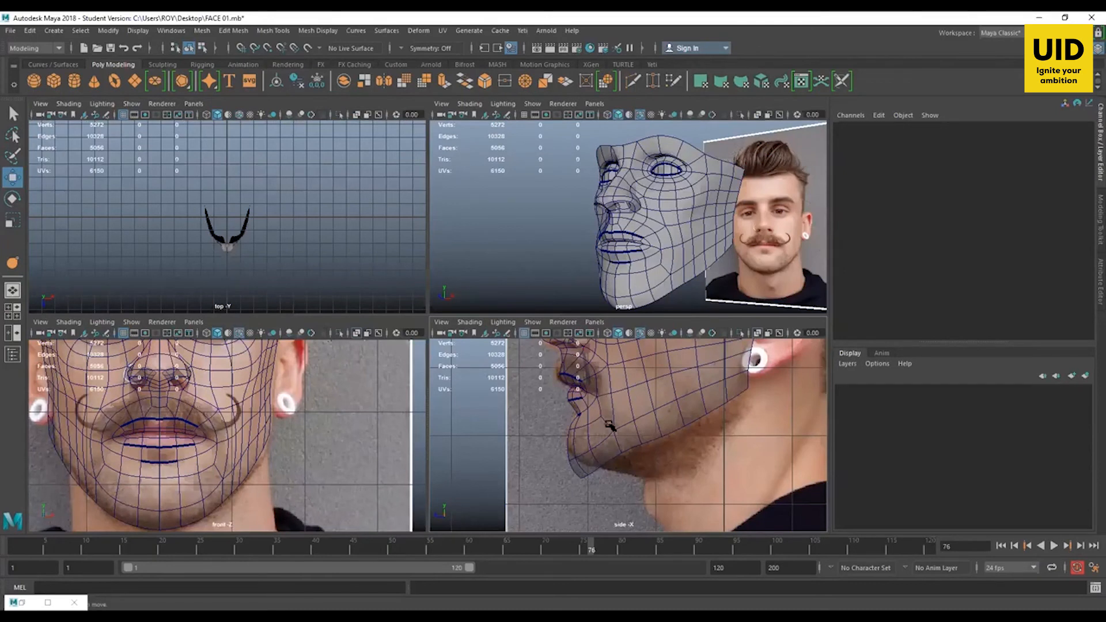
key(space)
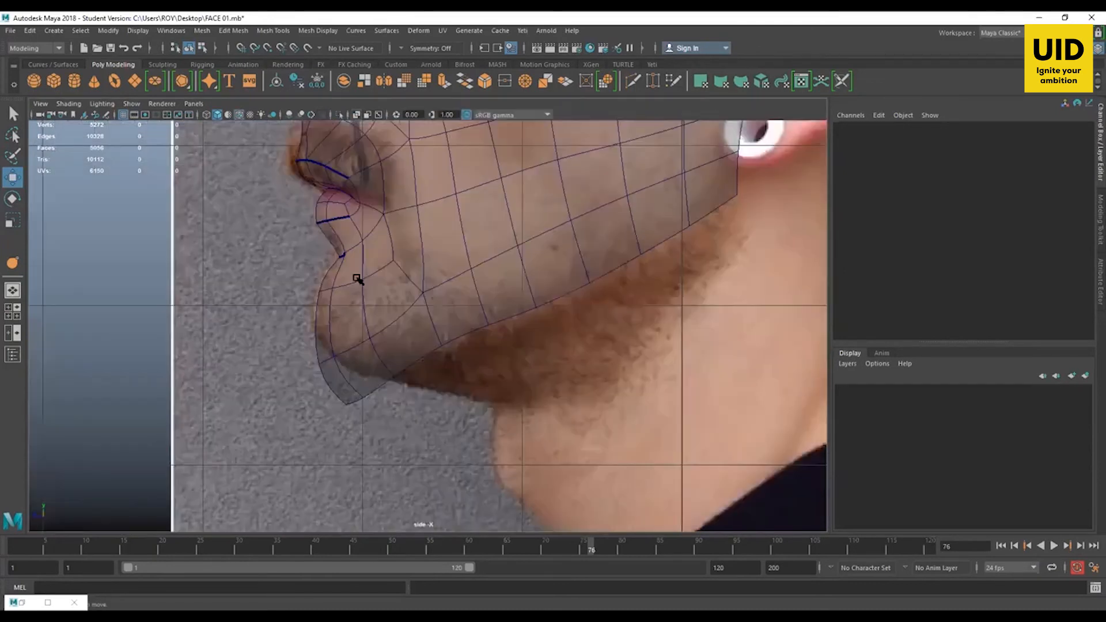
right_drag(393, 377, 345, 380)
drag(399, 441, 341, 369)
drag(382, 443, 341, 370)
drag(322, 332, 322, 317)
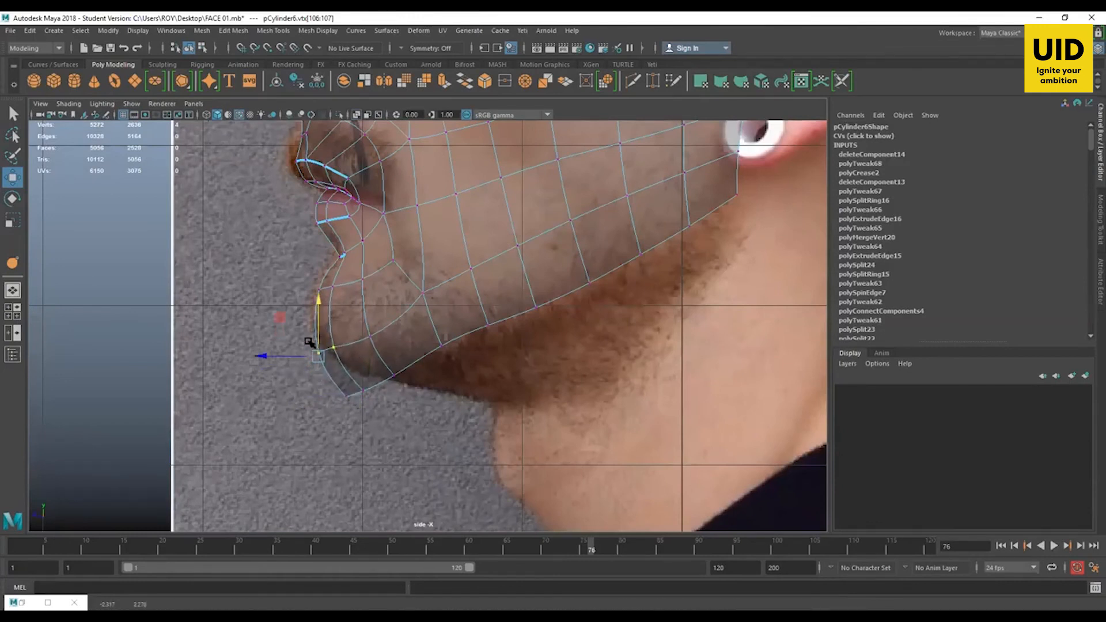
drag(297, 357, 291, 357)
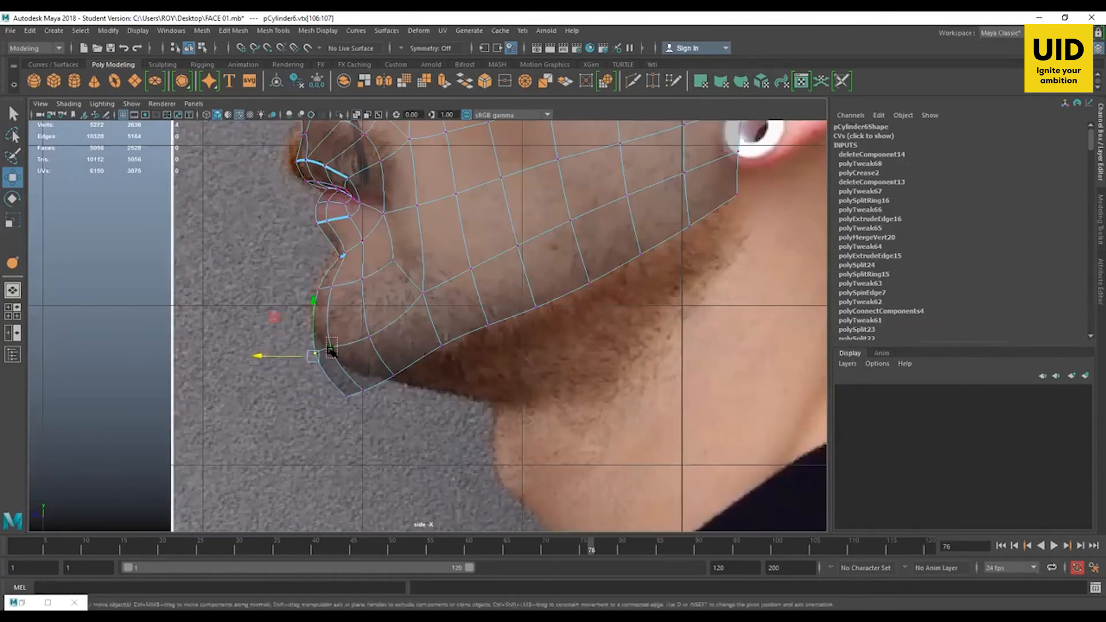
key(F8)
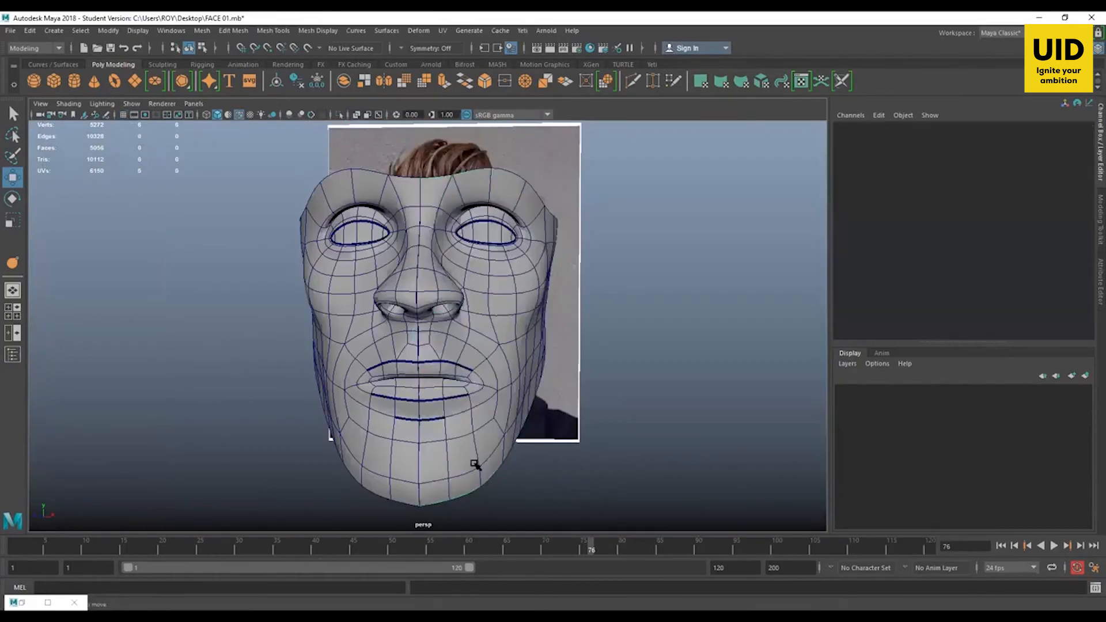
Step: Examine the face's overall form beside both reference photos, comparing the unsmoothed and smoothed display
alt+drag(469, 457, 399, 317)
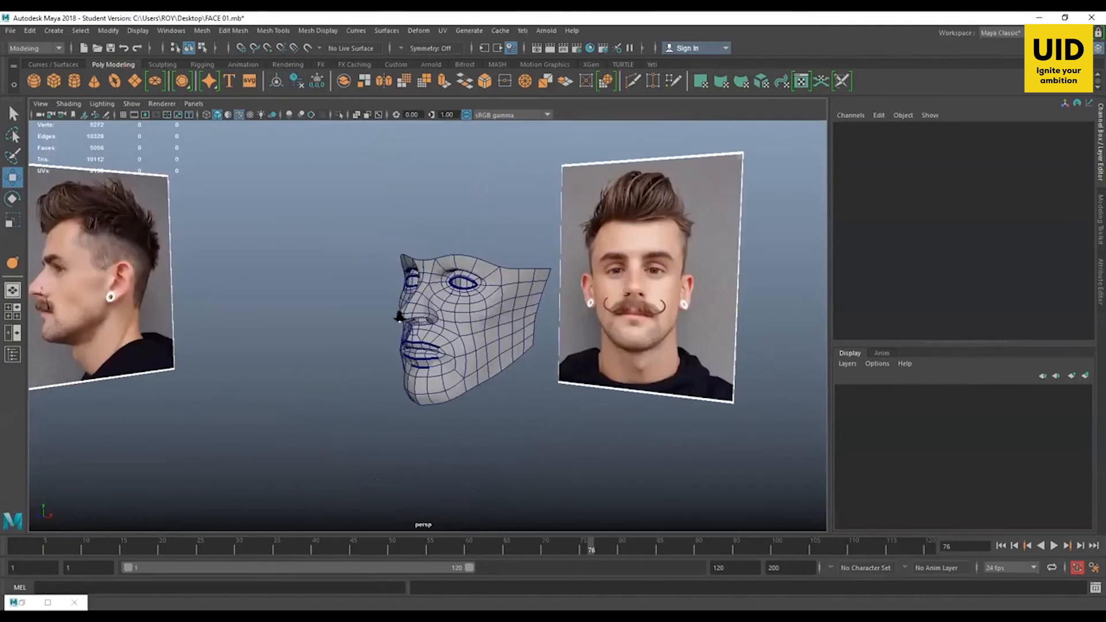
alt+right_drag(399, 316, 468, 373)
mouse_move(469, 372)
alt+mouse_down()
mouse_move(441, 368)
mouse_move(447, 348)
mouse_move(464, 368)
alt+mouse_up()
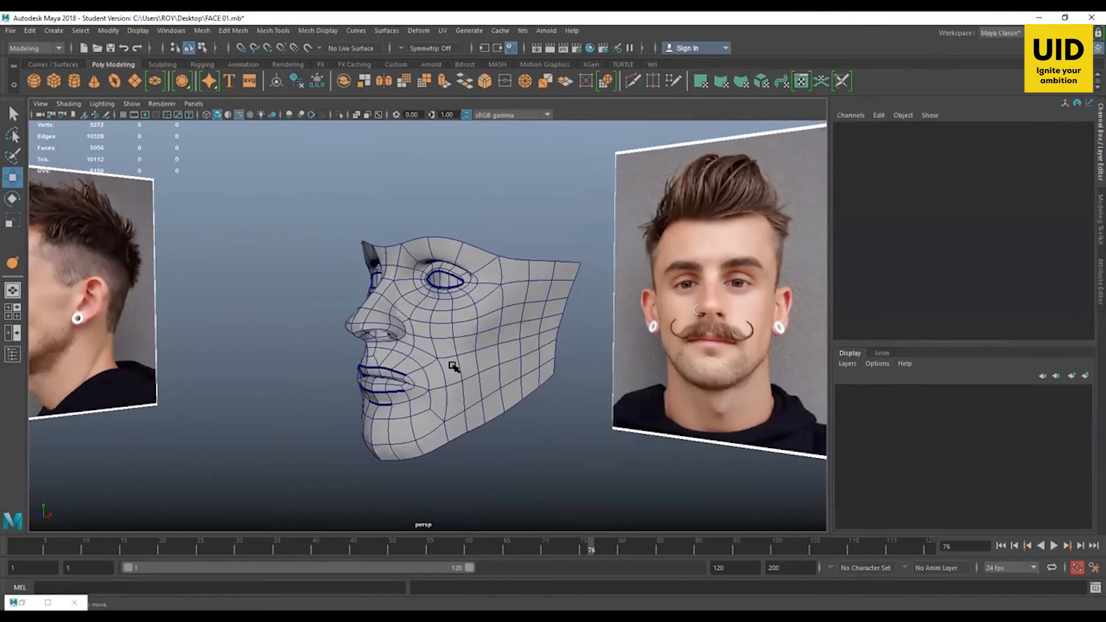
alt+right_drag(453, 358, 519, 381)
alt+middle_drag(530, 388, 501, 375)
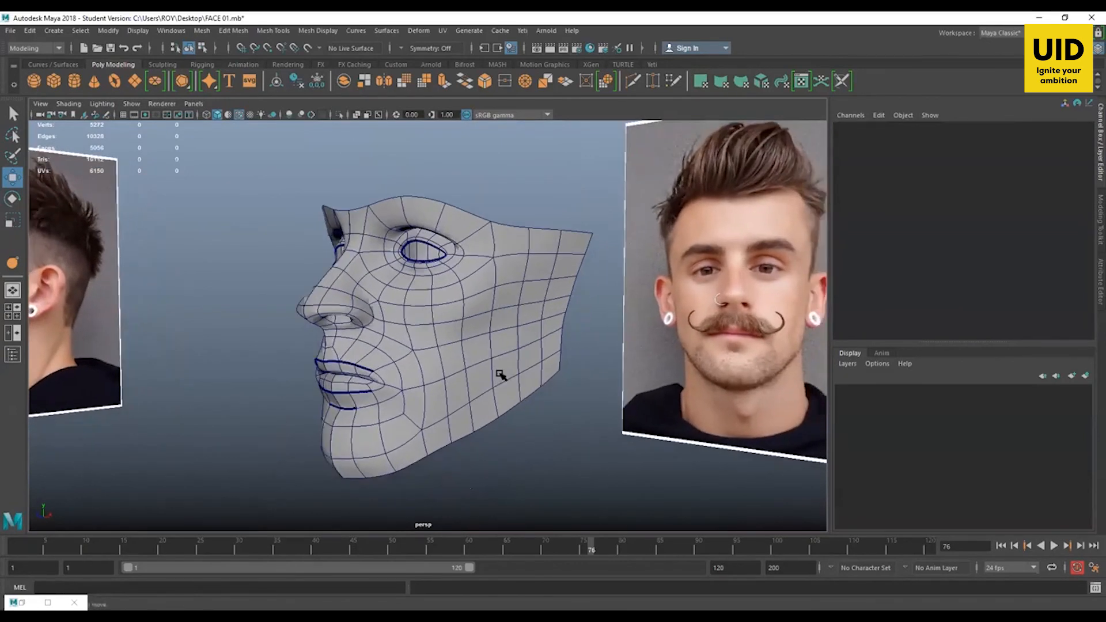
alt+drag(501, 375, 448, 341)
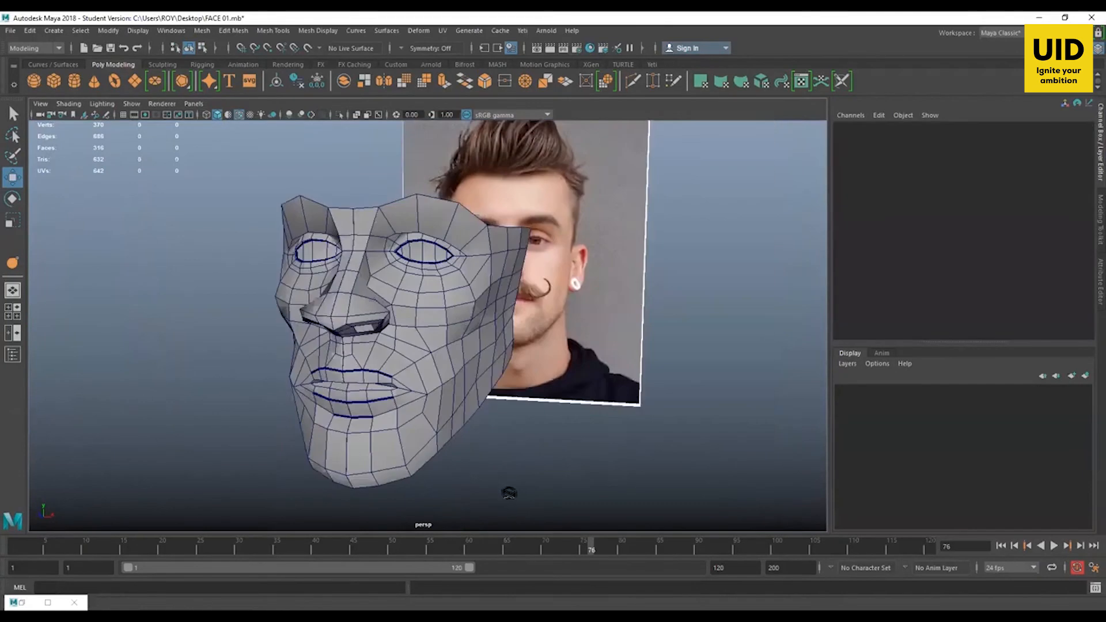
alt+drag(506, 489, 527, 498)
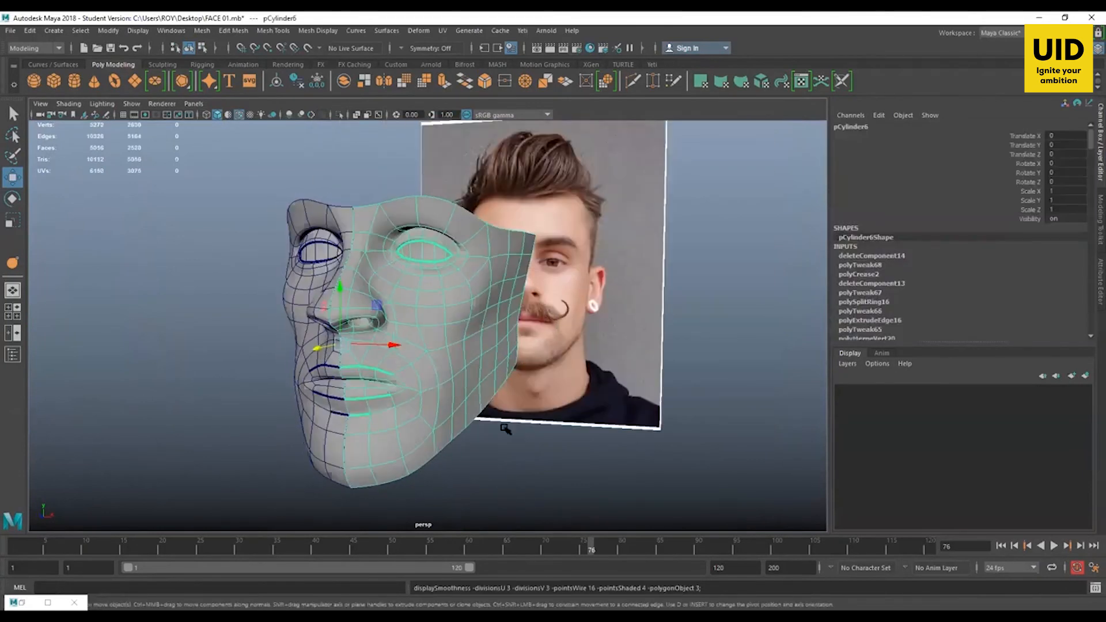
click(524, 458)
Step: Nudge the components around the inner nostril rim, seen from below the nose, to refine the nostril opening
alt+drag(524, 458, 548, 427)
scroll(498, 346, up, 2)
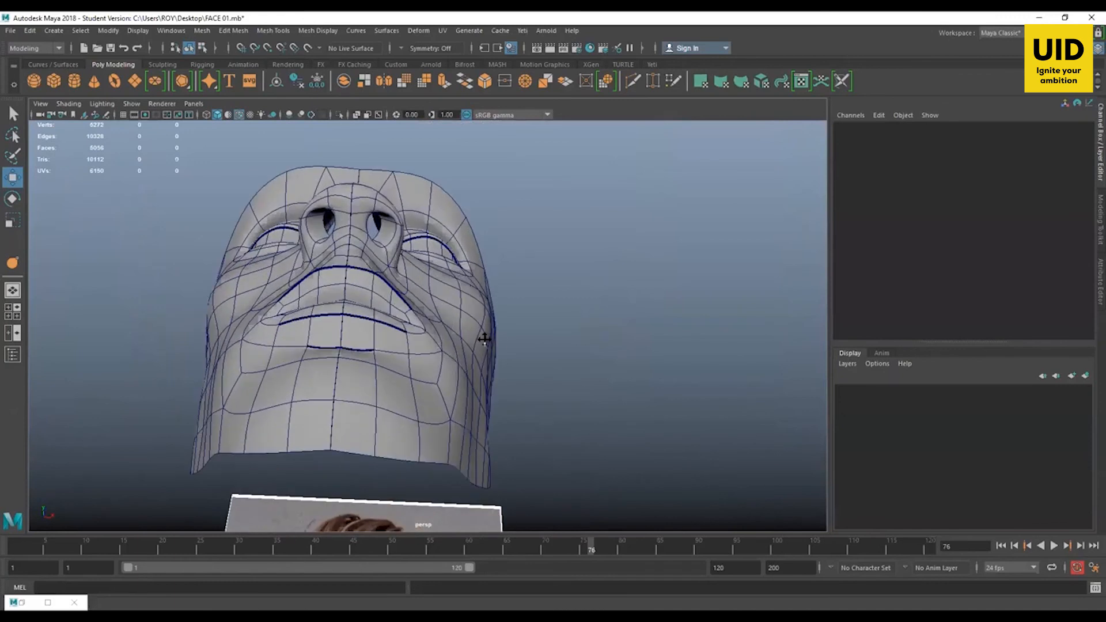
alt+middle_drag(484, 338, 485, 375)
scroll(385, 305, up, 4)
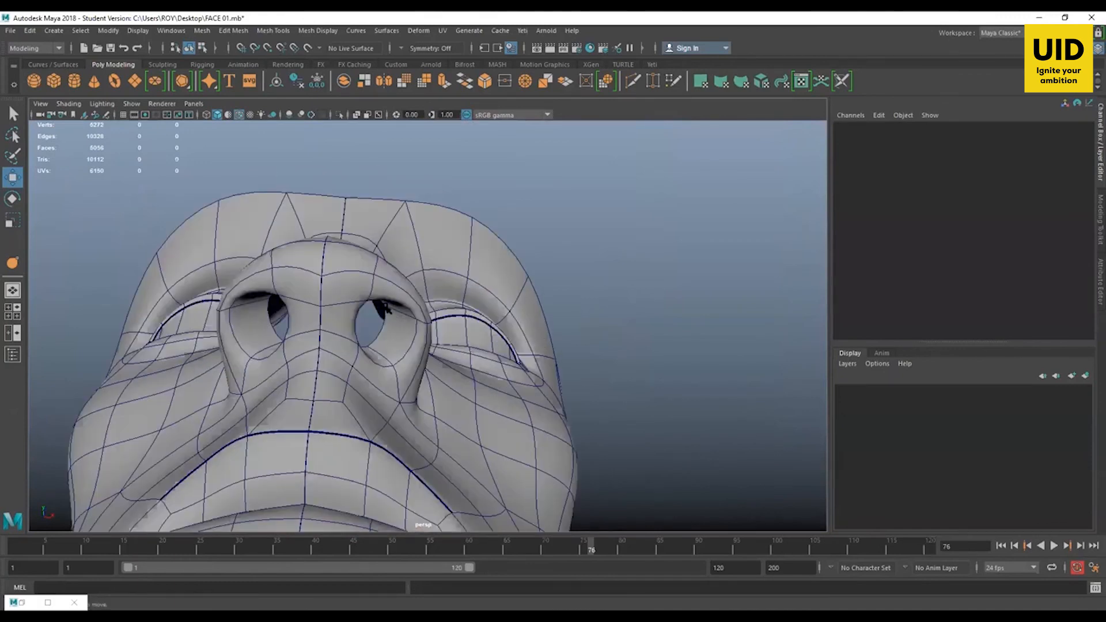
click(399, 327)
mouse_move(399, 327)
alt+mouse_down()
mouse_move(417, 341)
mouse_move(353, 345)
mouse_move(382, 347)
mouse_move(309, 395)
mouse_move(395, 345)
mouse_move(382, 321)
mouse_move(393, 318)
alt+mouse_up()
click(381, 314)
drag(412, 226, 413, 237)
alt+drag(412, 237, 374, 346)
click(362, 347)
drag(334, 262, 332, 256)
drag(377, 297, 408, 407)
alt+middle_drag(408, 407, 451, 331)
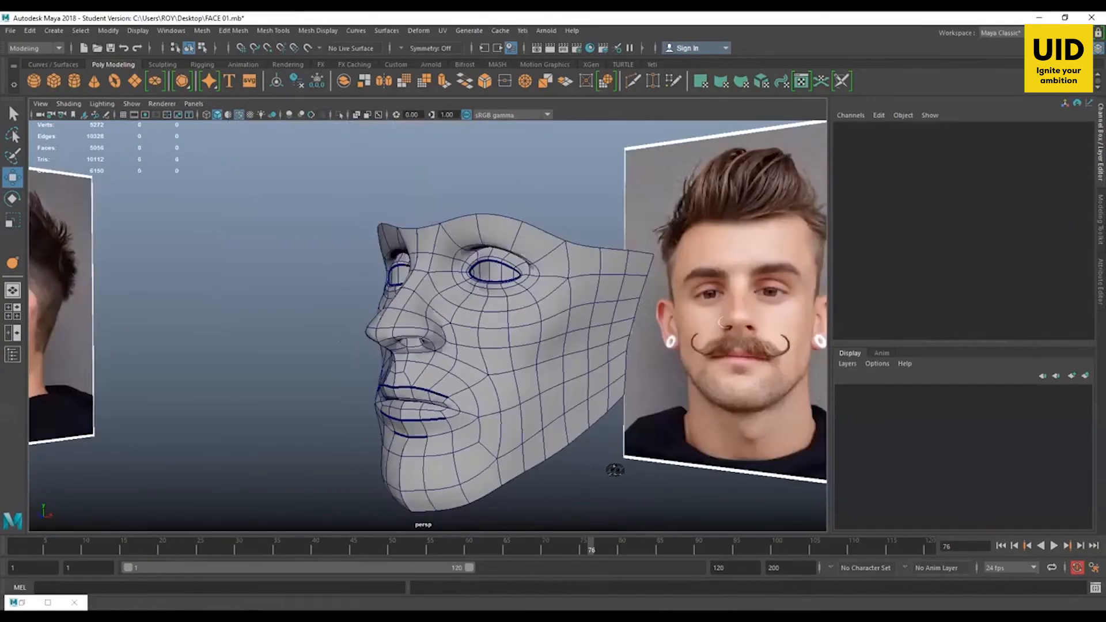
Step: Review the smoothed face from three-quarter and side angles against the reference photos, checking the cheek, jaw and outer border
alt+drag(545, 472, 469, 399)
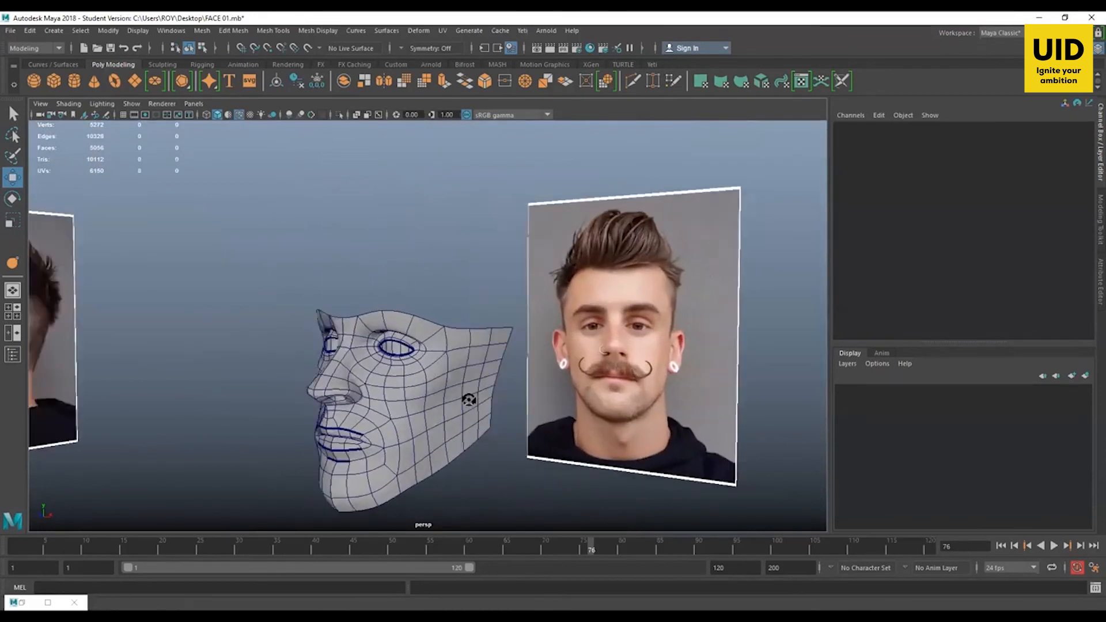
alt+drag(469, 400, 481, 395)
alt+drag(482, 395, 519, 426)
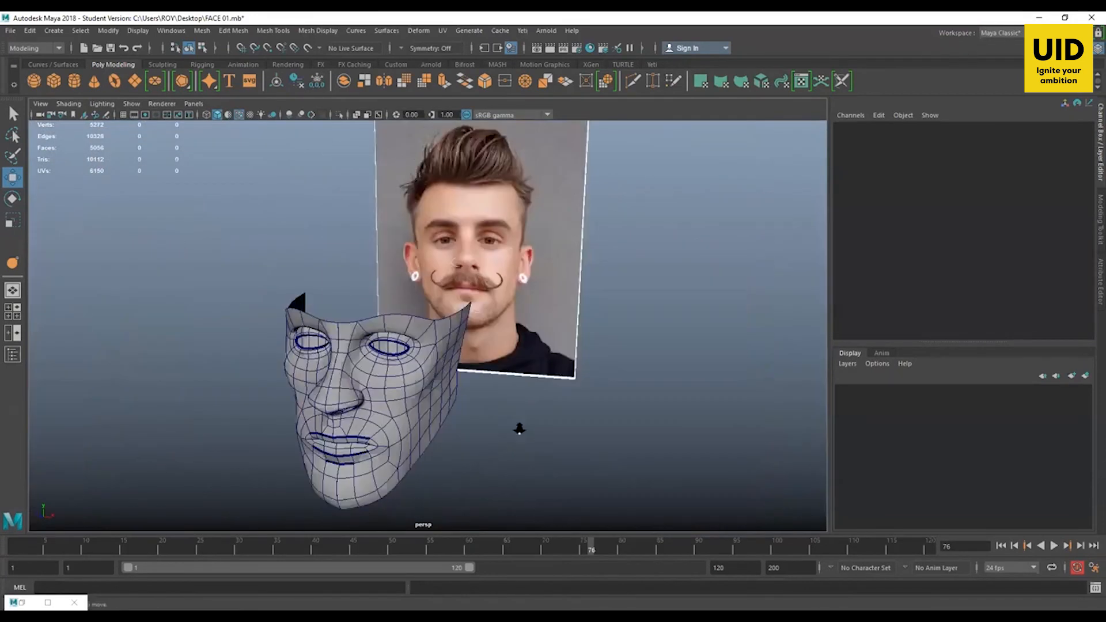
alt+right_drag(518, 427, 526, 435)
alt+middle_drag(526, 436, 503, 380)
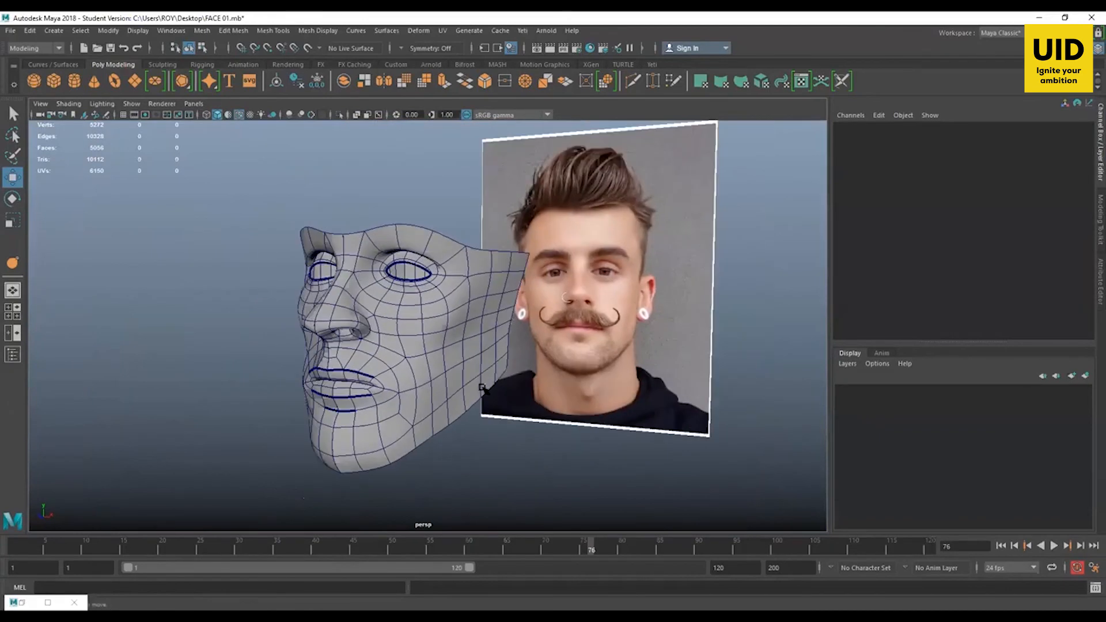
alt+right_drag(472, 343, 378, 366)
alt+drag(378, 365, 442, 342)
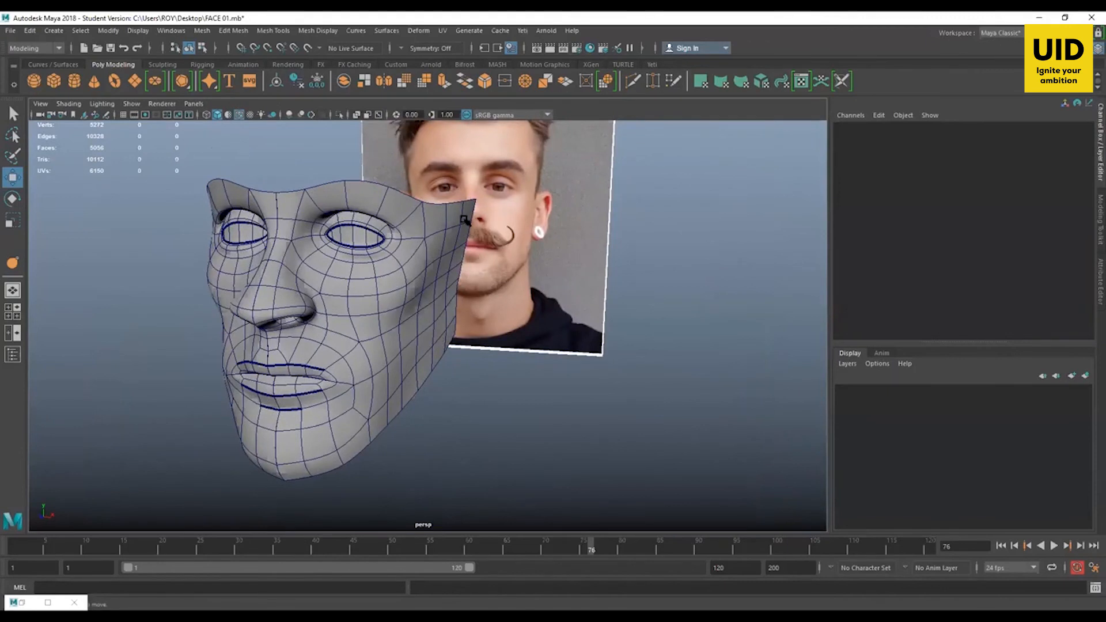
alt+drag(643, 239, 601, 238)
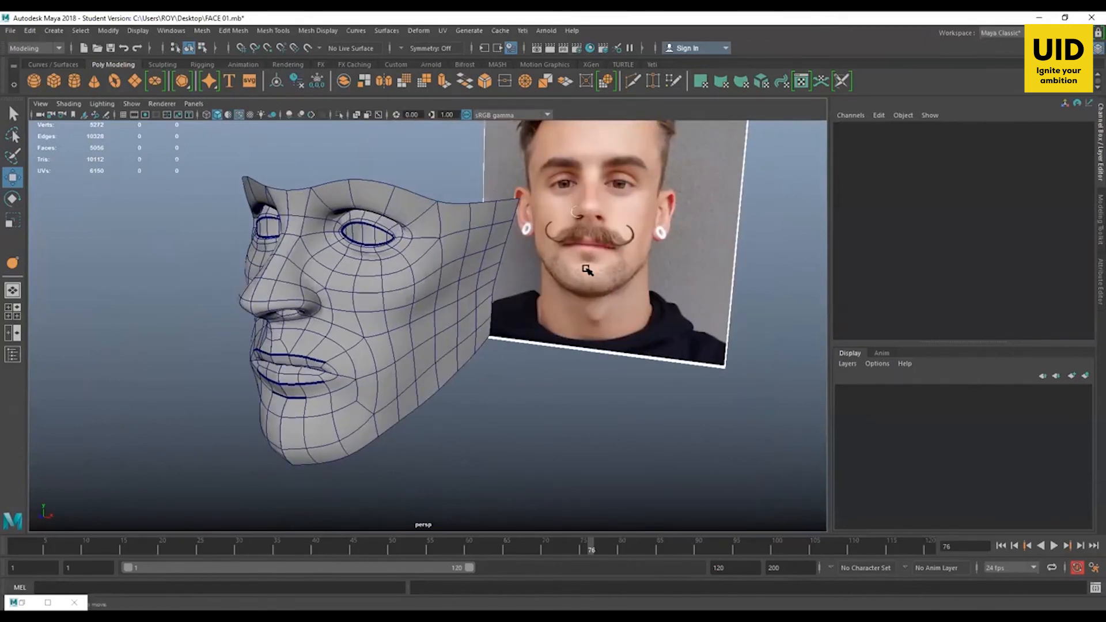
Step: Examine the unsmoothed face mesh from three-quarter angles beside the front reference photo, checking its overall proportions
alt+drag(403, 308, 420, 299)
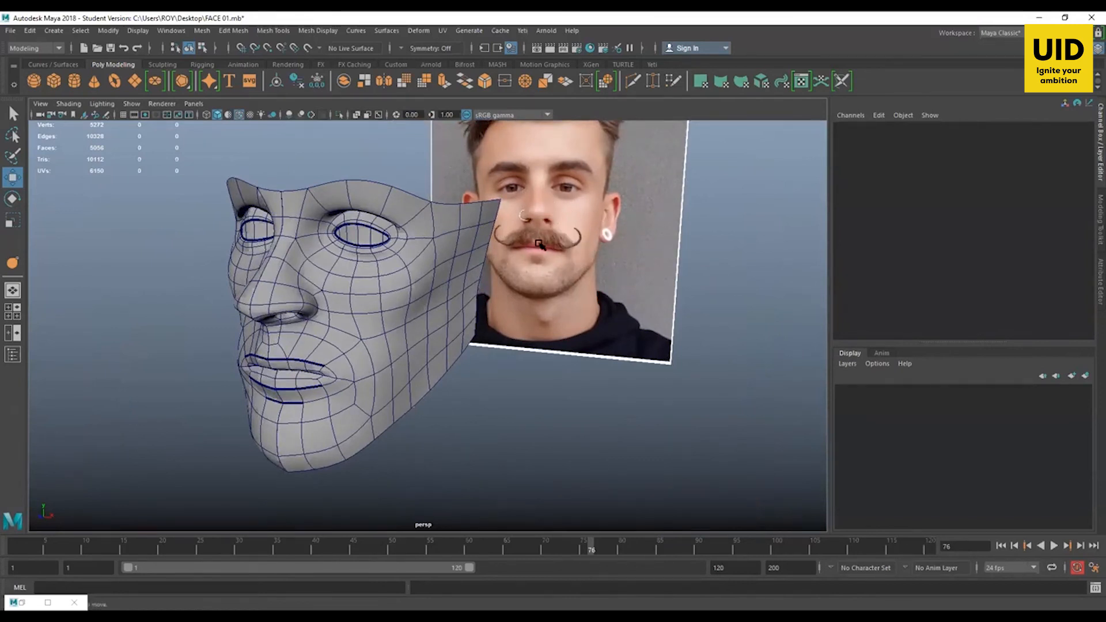
alt+drag(466, 405, 412, 378)
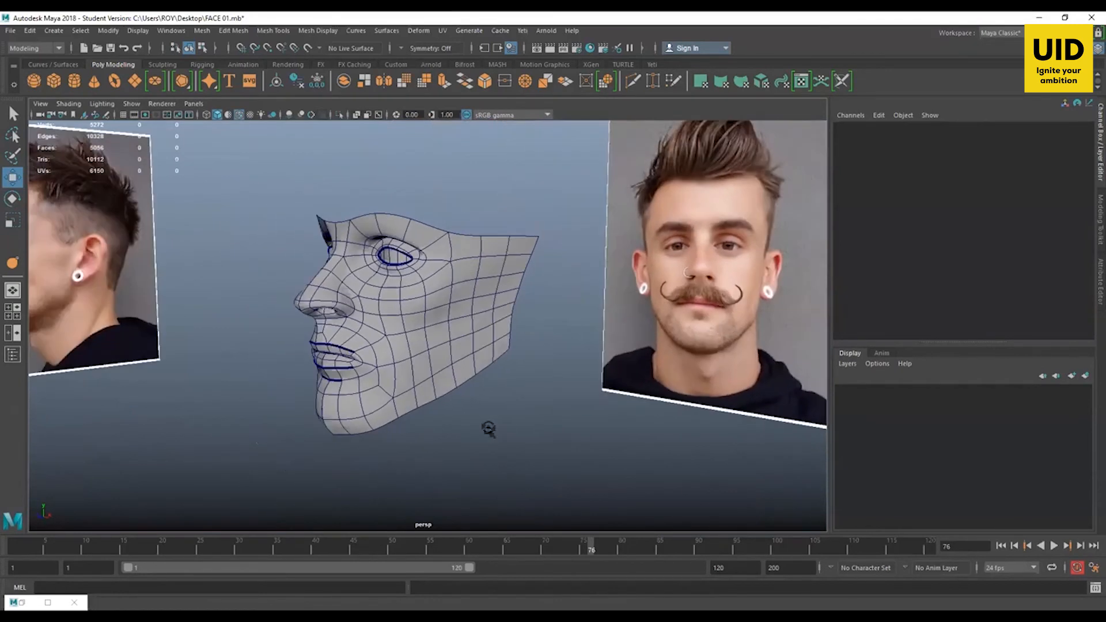
alt+right_drag(412, 378, 486, 398)
alt+drag(430, 404, 455, 405)
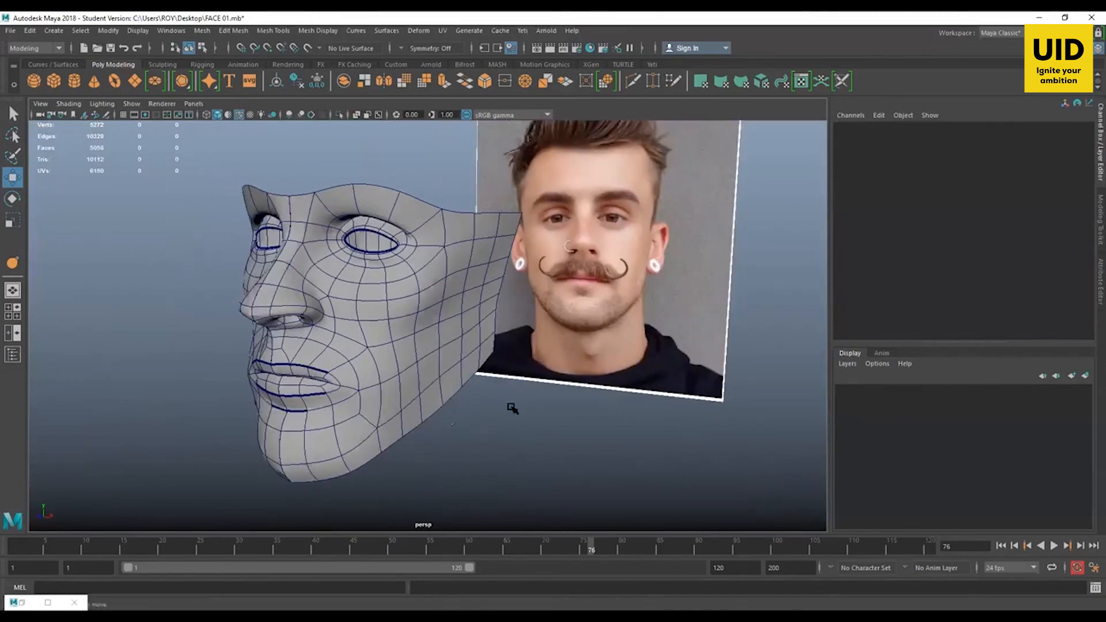
alt+drag(425, 332, 357, 353)
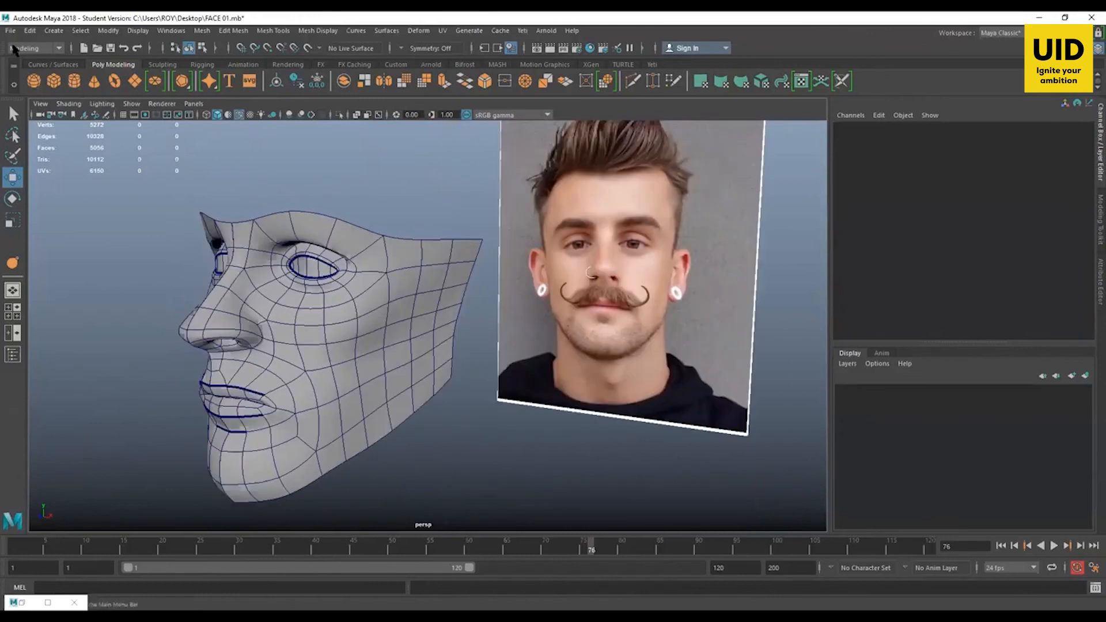
Step: Save the face model to the existing scene file FACE 01.mb
click(11, 31)
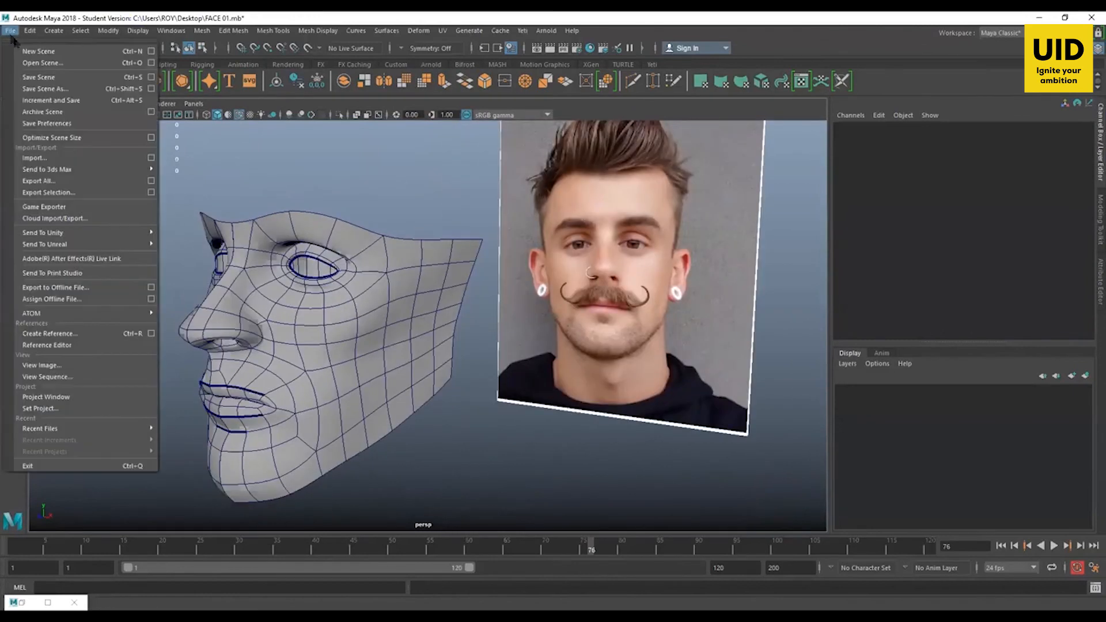
click(38, 77)
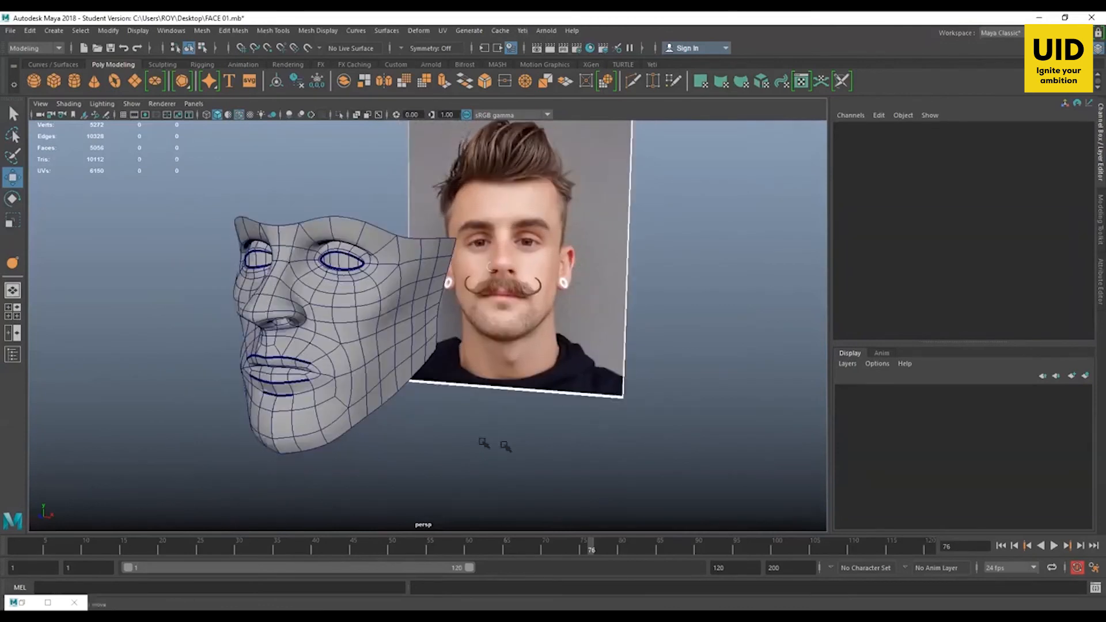
alt+drag(506, 447, 485, 452)
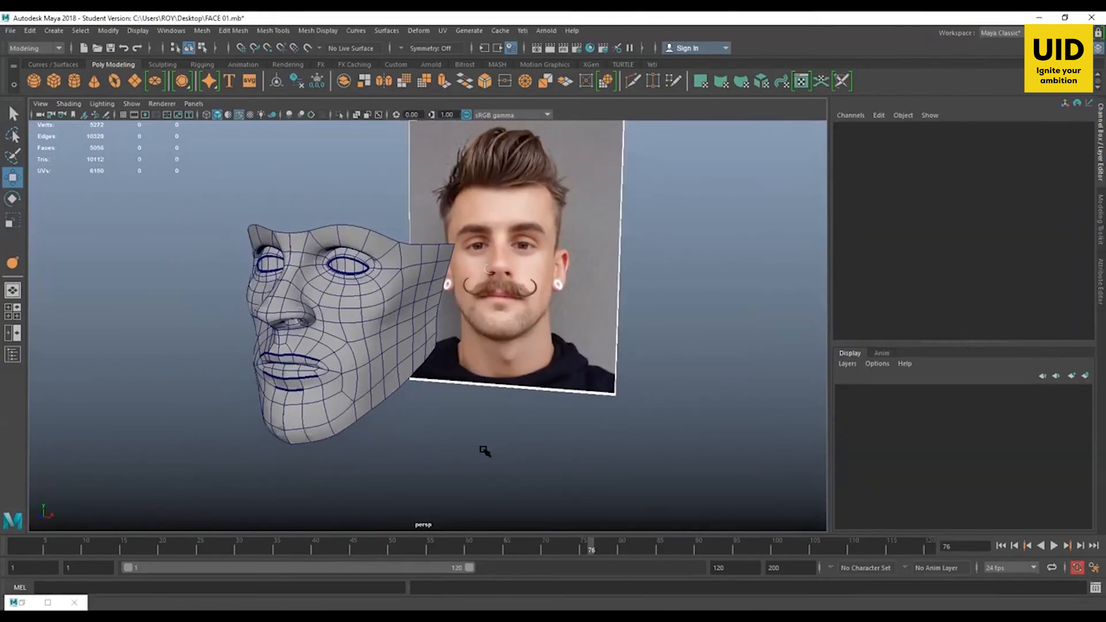